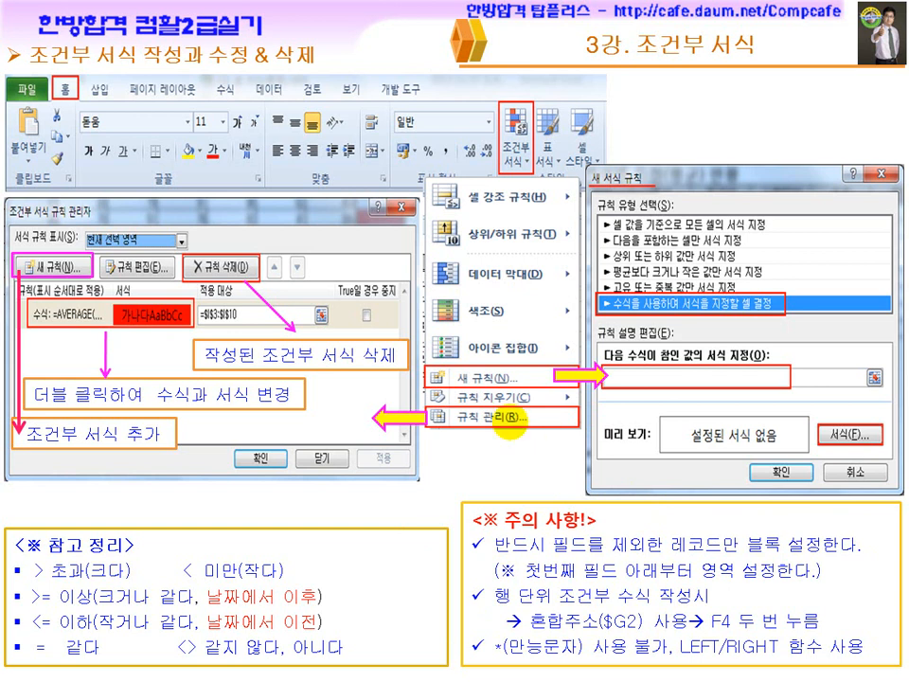
Switch to the Excel workbook and examine the header row and record cells of the score table on sheet 3-1
{"action": "key", "text": "super"}
{"action": "left_click", "coordinate": [585, 667]}
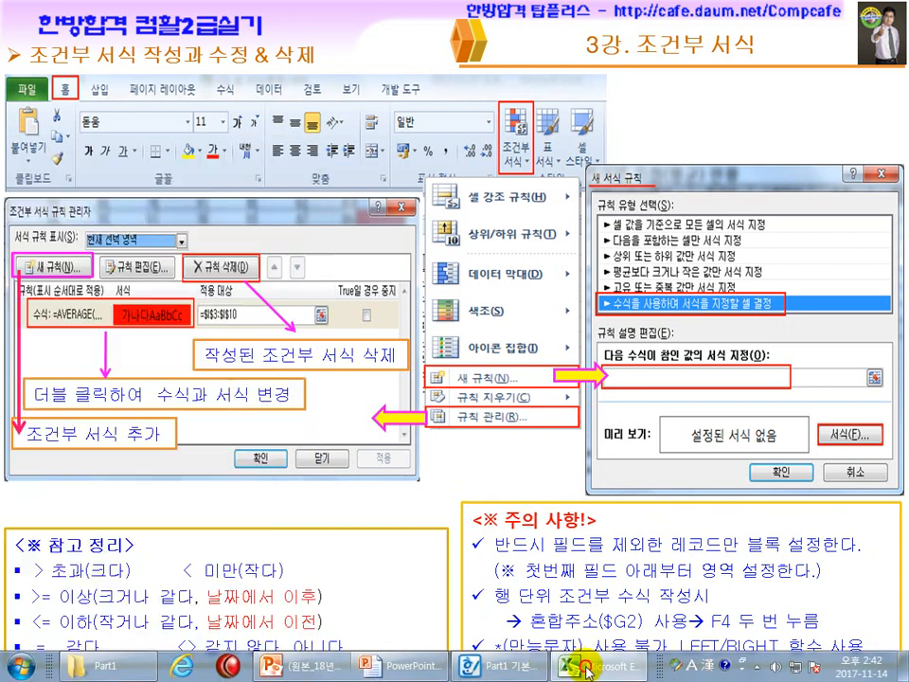
{"action": "left_click", "coordinate": [309, 590]}
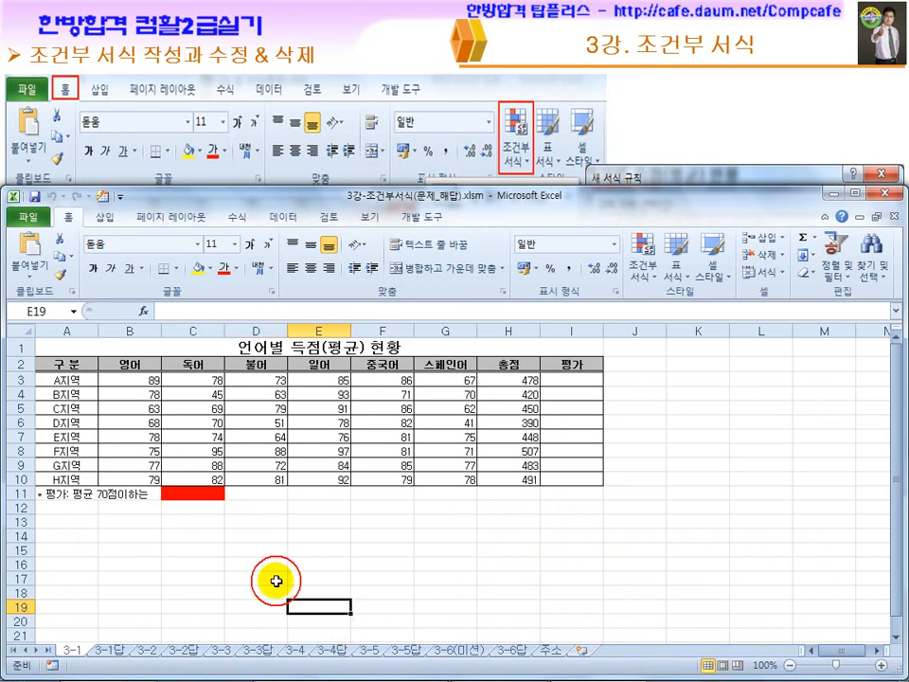
{"action": "left_click", "coordinate": [71, 381]}
{"action": "left_click", "coordinate": [69, 365]}
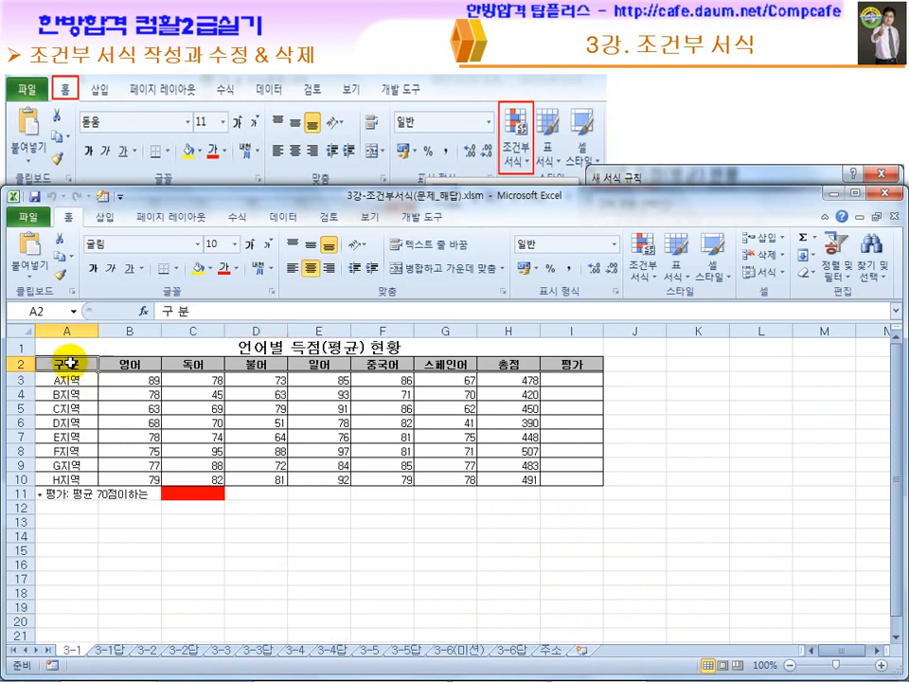
{"action": "left_click_drag", "start_coordinate": [71, 382], "coordinate": [175, 423]}
{"action": "left_click", "coordinate": [67, 364]}
{"action": "left_click", "coordinate": [73, 381]}
{"action": "left_click", "coordinate": [557, 481]}
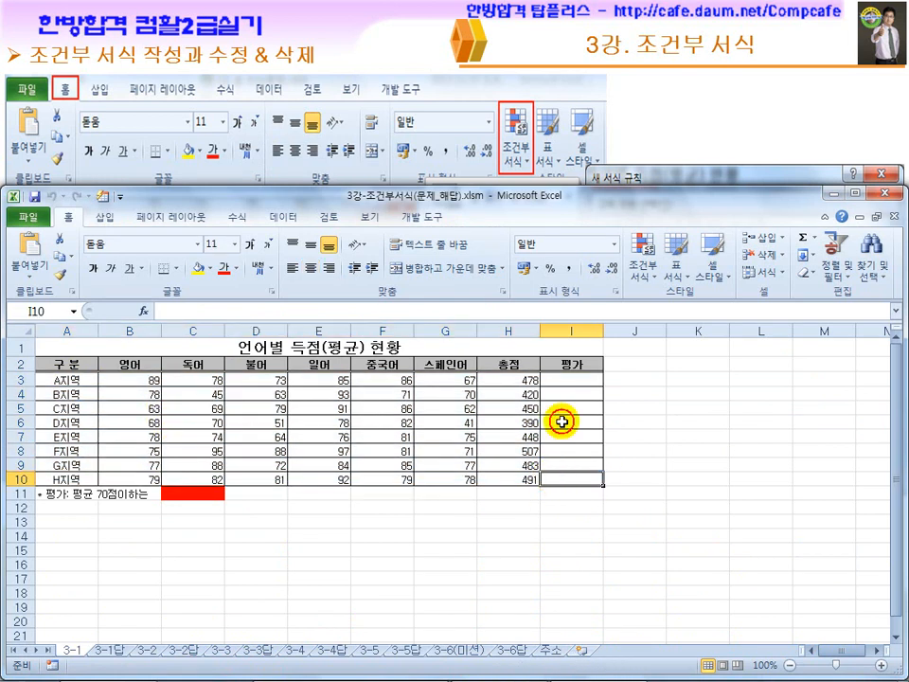
Select all records of the score table, A3:I10, leaving out the header row
{"action": "left_click_drag", "start_coordinate": [574, 378], "coordinate": [361, 480]}
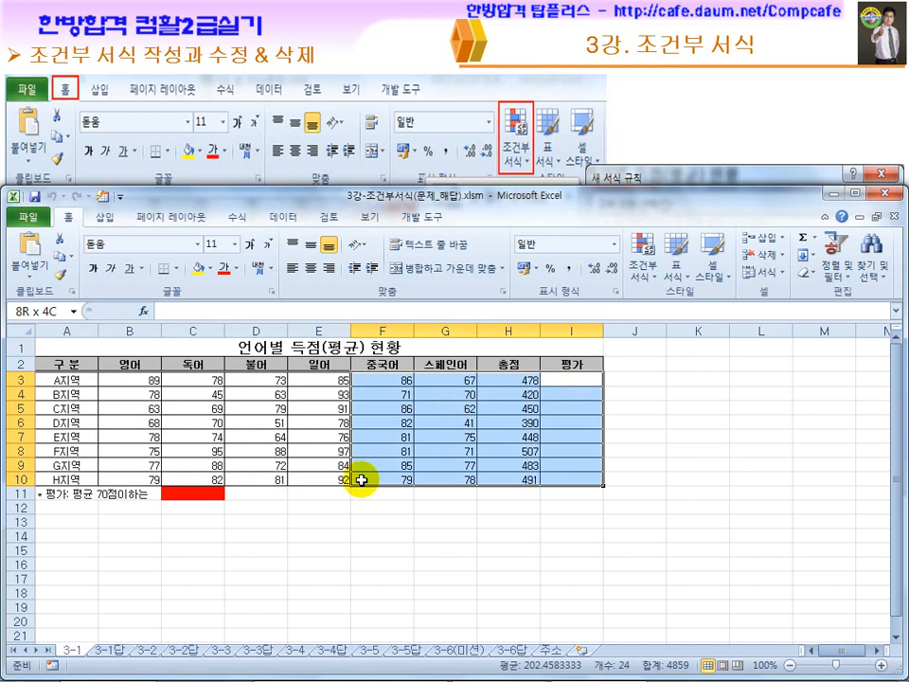
{"action": "left_click", "coordinate": [76, 363]}
{"action": "left_click_drag", "start_coordinate": [71, 380], "coordinate": [566, 485]}
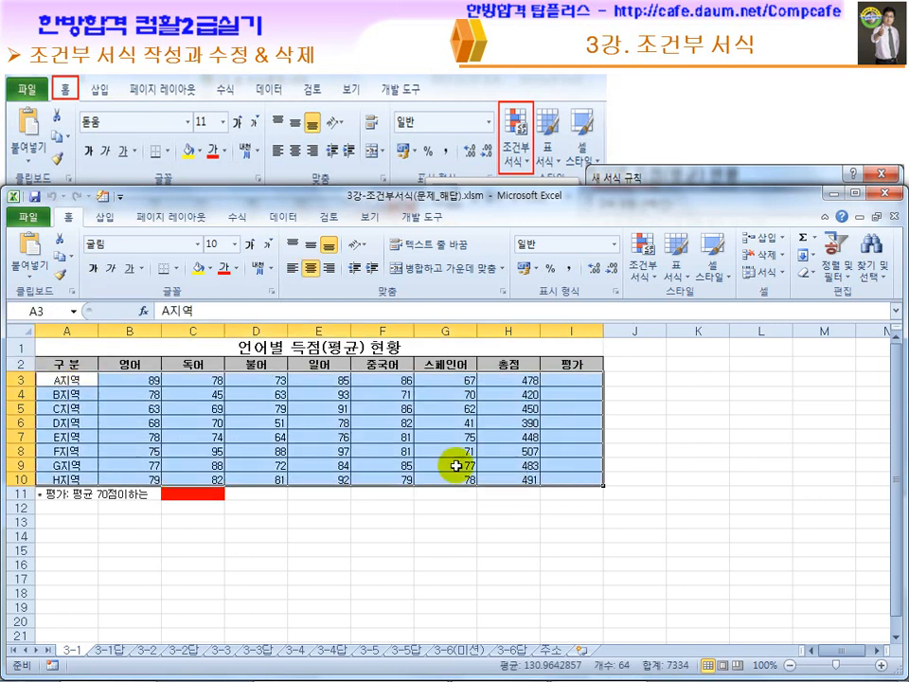
{"action": "left_click_drag", "start_coordinate": [48, 364], "coordinate": [278, 369]}
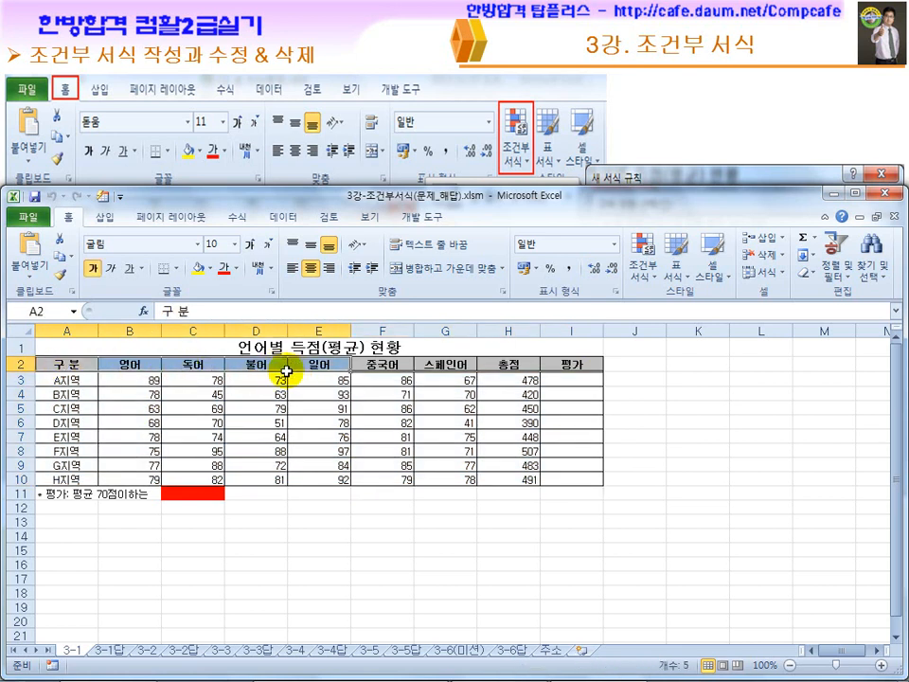
{"action": "left_click", "coordinate": [64, 378]}
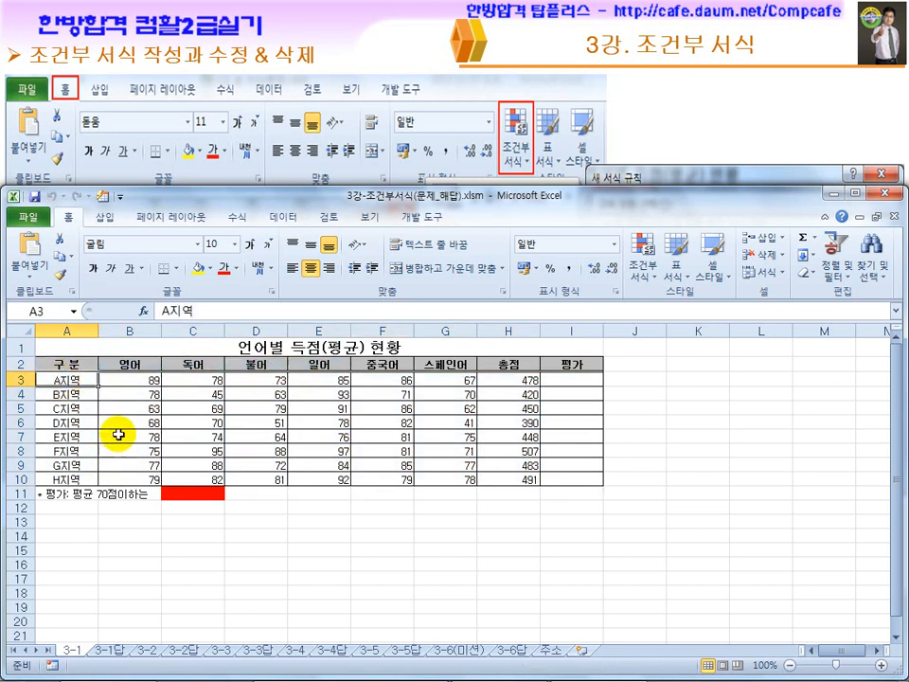
{"action": "left_click_drag", "start_coordinate": [79, 381], "coordinate": [564, 481]}
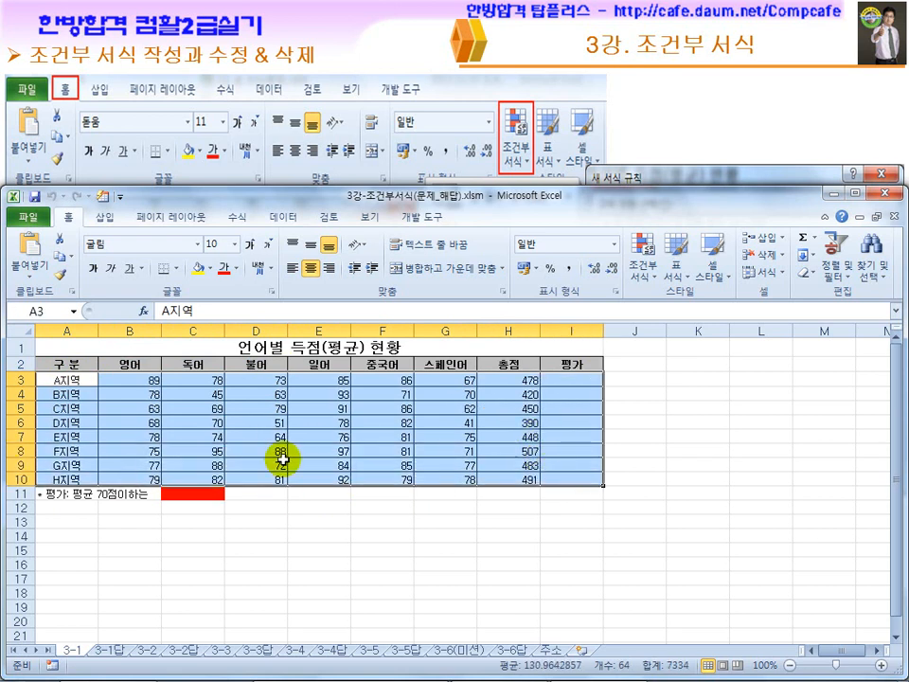
Select single-field record ranges one after another: D3:D10, F3:F10, I3:I10 and E3:E10, each without its header
{"action": "left_click_drag", "start_coordinate": [258, 381], "coordinate": [270, 478]}
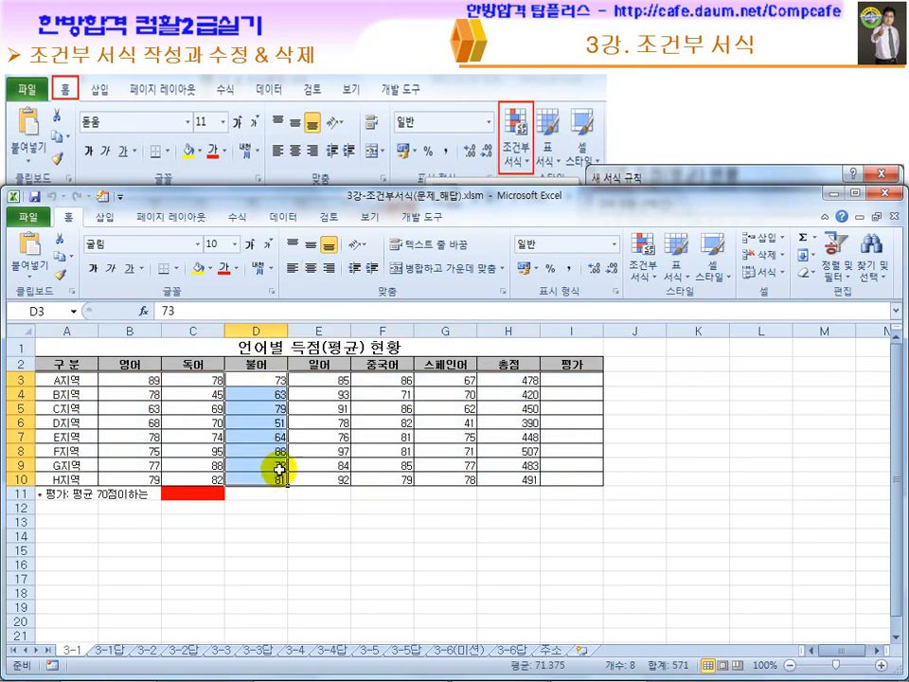
{"action": "left_click_drag", "start_coordinate": [382, 380], "coordinate": [388, 478]}
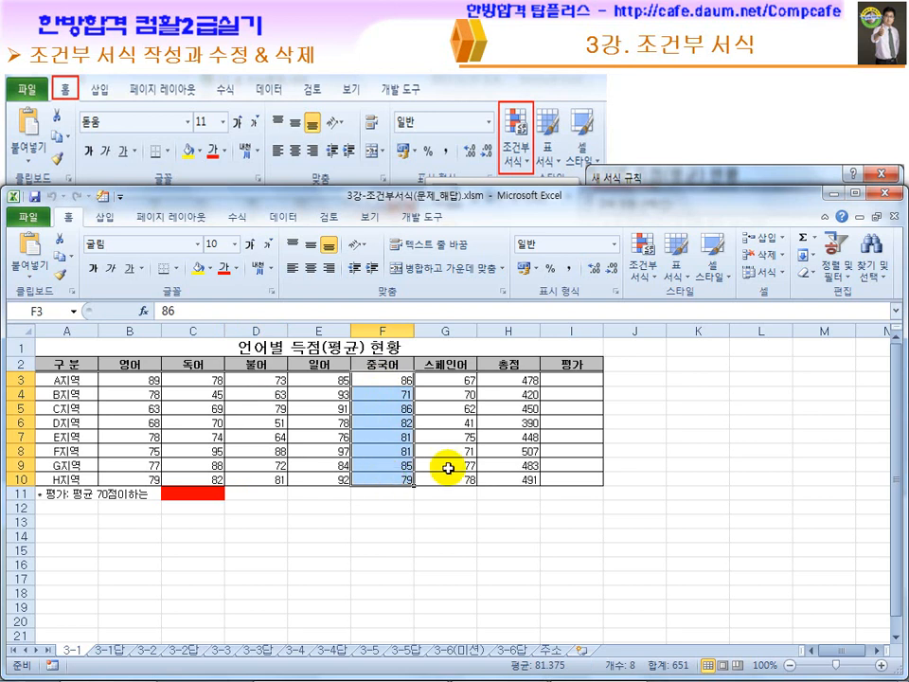
{"action": "left_click_drag", "start_coordinate": [568, 380], "coordinate": [568, 479]}
{"action": "left_click_drag", "start_coordinate": [316, 380], "coordinate": [315, 480]}
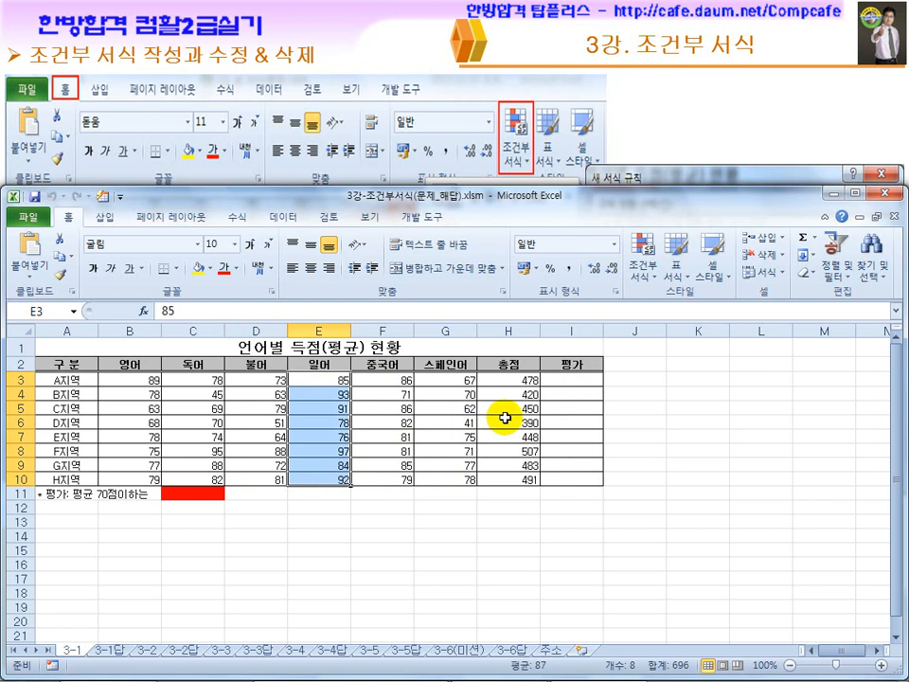
Switch to the PowerPoint slide show and mark the note on selecting only records below the first field with the pen
{"action": "key", "text": "super"}
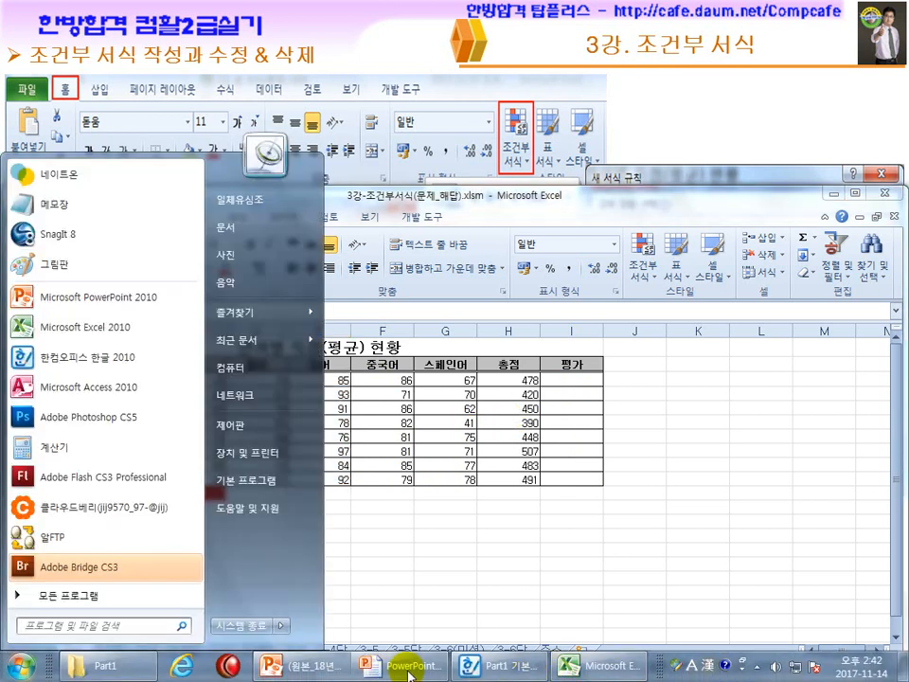
{"action": "left_click", "coordinate": [387, 667]}
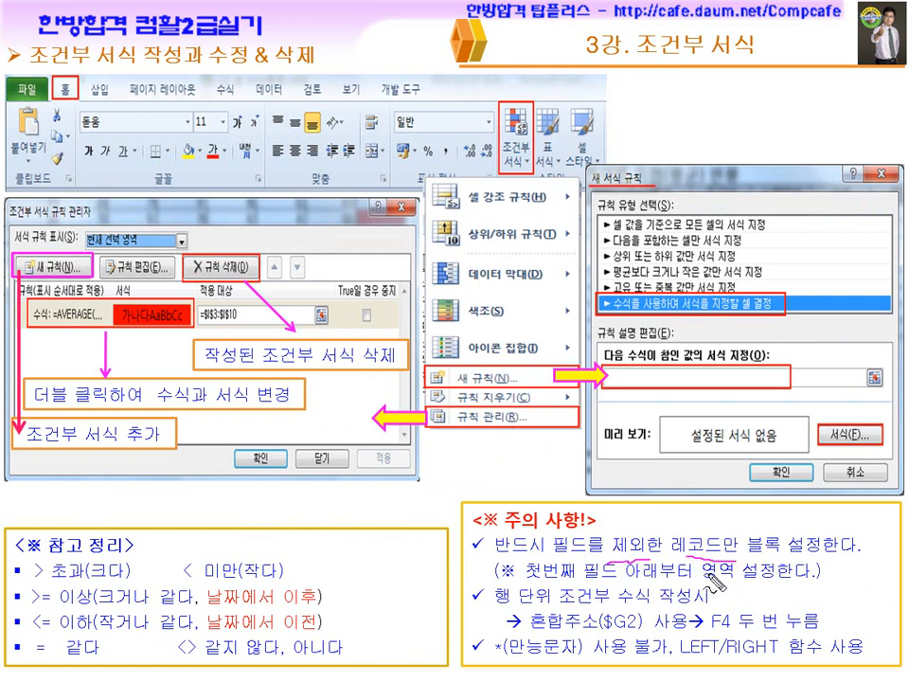
{"action": "left_click_drag", "start_coordinate": [753, 566], "coordinate": [822, 566]}
{"action": "left_click_drag", "start_coordinate": [531, 578], "coordinate": [604, 581]}
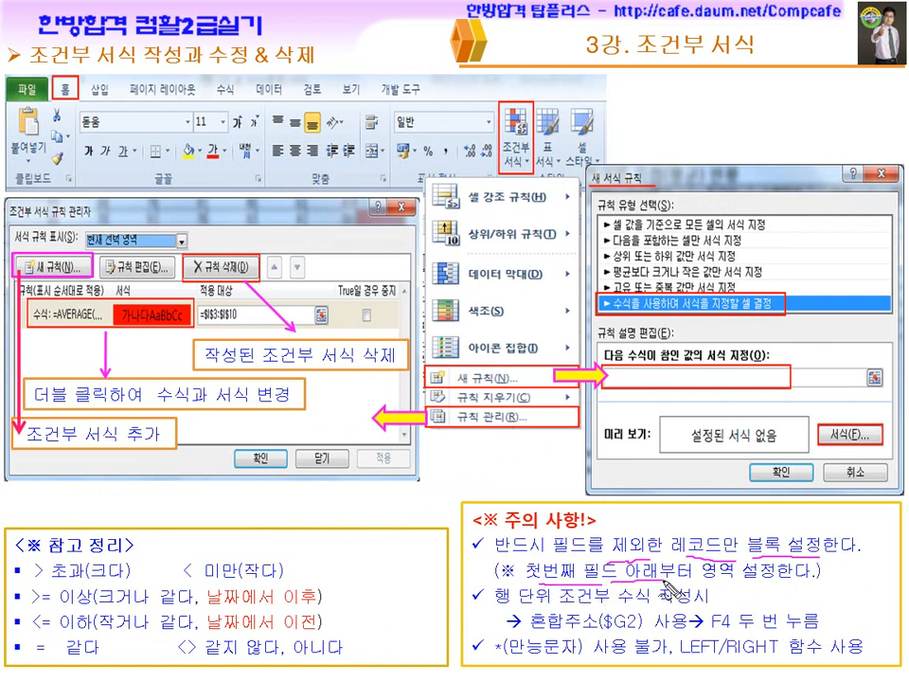
{"action": "left_click_drag", "start_coordinate": [837, 627], "coordinate": [816, 585]}
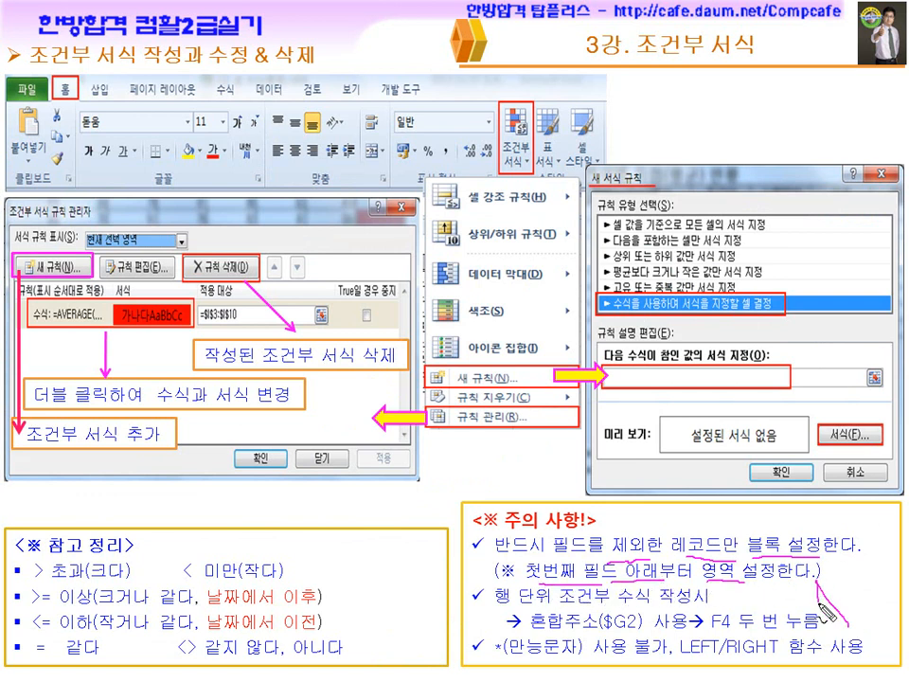
{"action": "left_click_drag", "start_coordinate": [869, 543], "coordinate": [816, 580]}
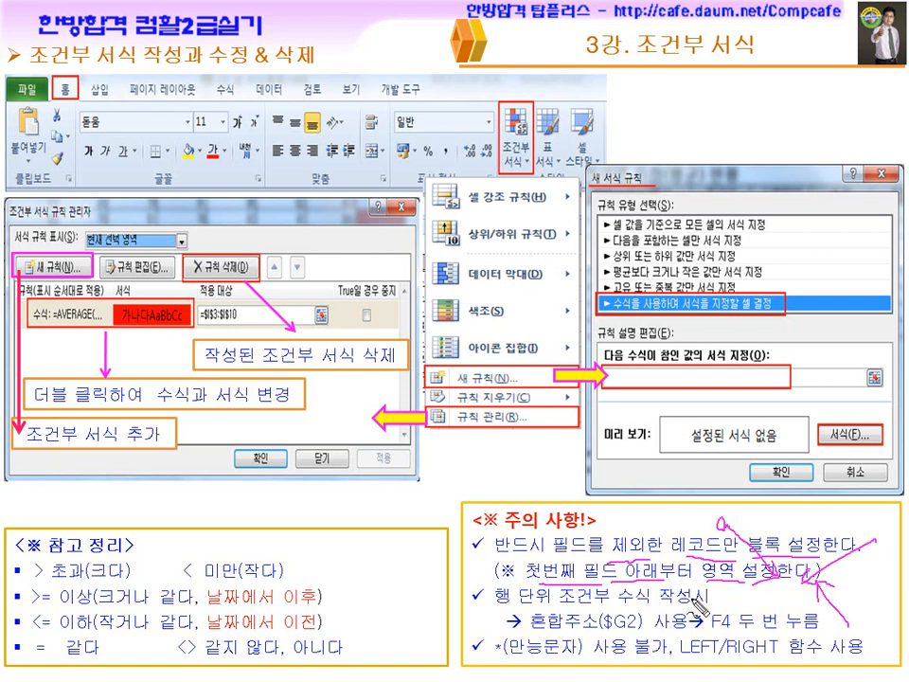
Underline the note on row-based conditional formulas and the mixed reference ($G2), then clear the pen marks
{"action": "left_click_drag", "start_coordinate": [516, 606], "coordinate": [587, 602]}
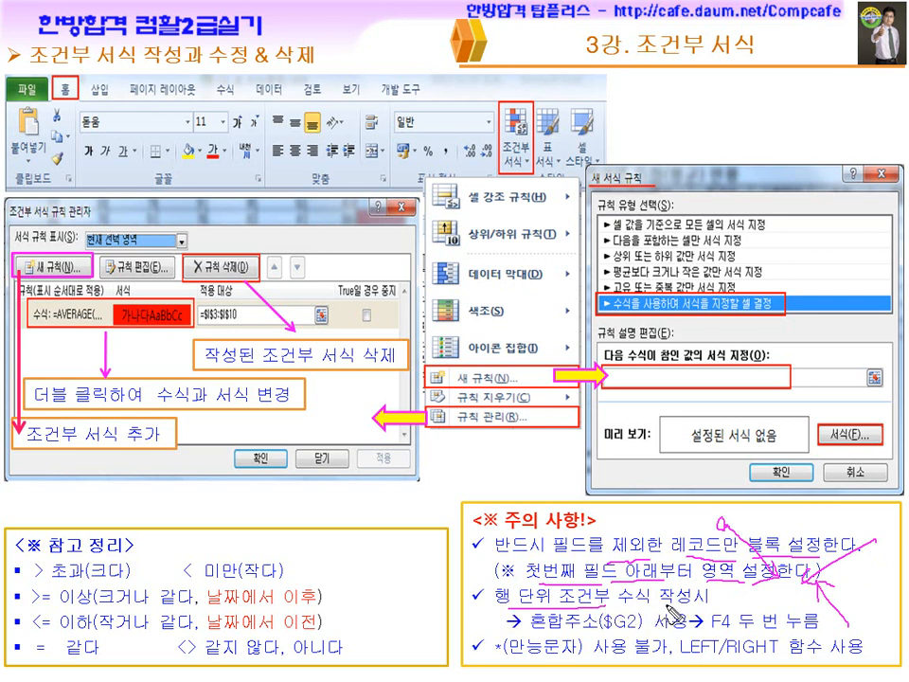
{"action": "left_click_drag", "start_coordinate": [530, 629], "coordinate": [640, 626]}
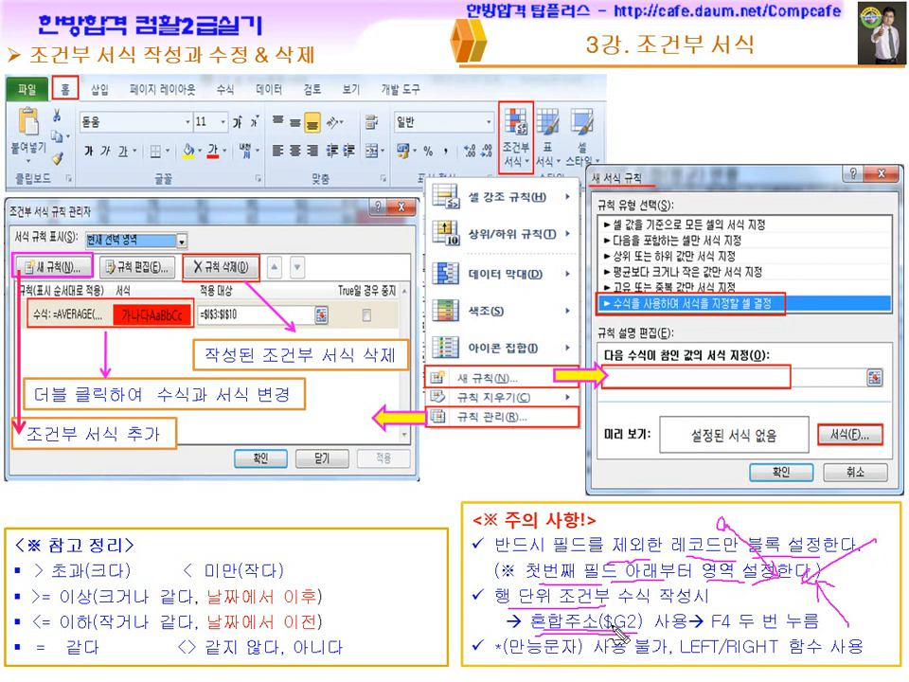
{"action": "key", "text": "Escape"}
Switch back to Excel and inspect the dollar amount in C3 and the won values in B4:B6 on the 주소 sheet
{"action": "key", "text": "super"}
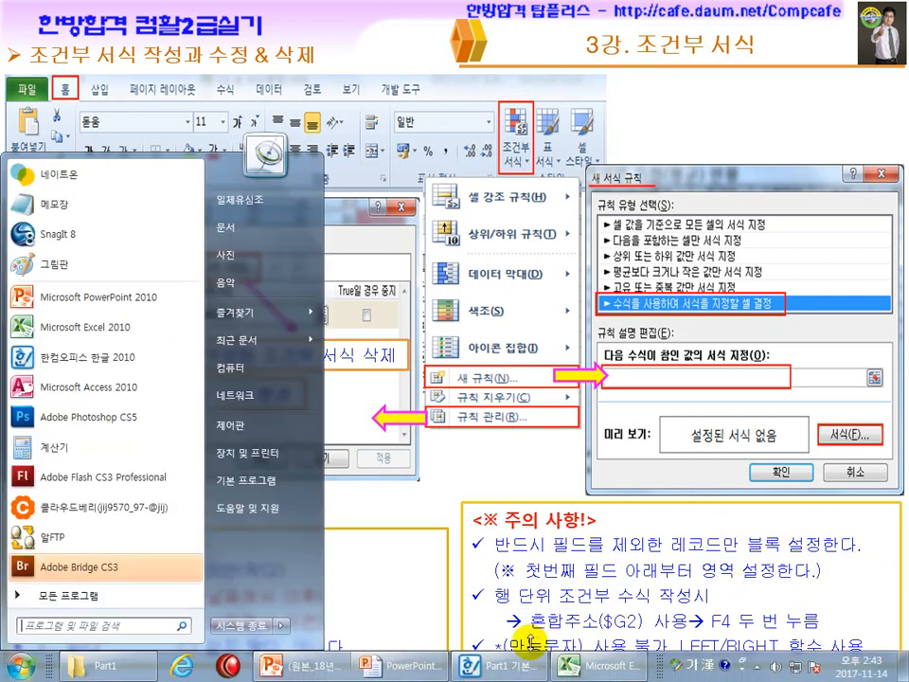
{"action": "left_click", "coordinate": [579, 663]}
{"action": "left_click", "coordinate": [520, 538]}
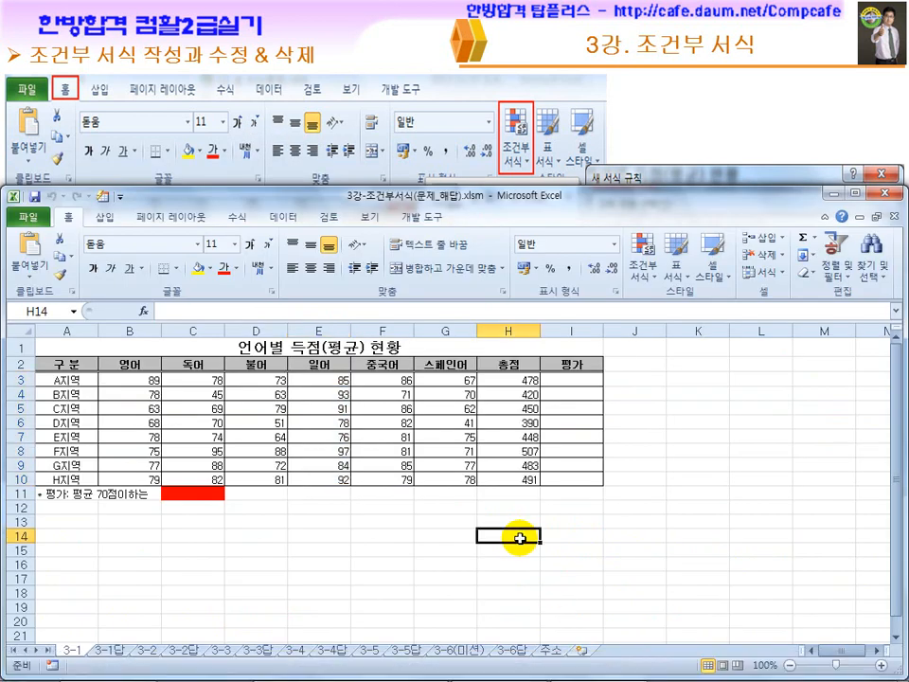
{"action": "left_click", "coordinate": [552, 652]}
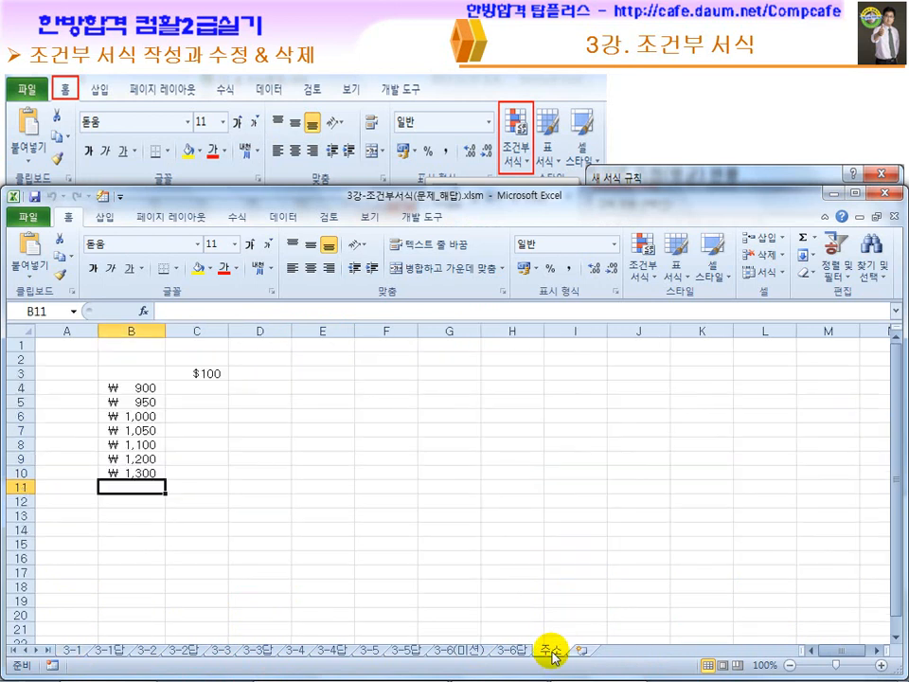
{"action": "left_click", "coordinate": [217, 373]}
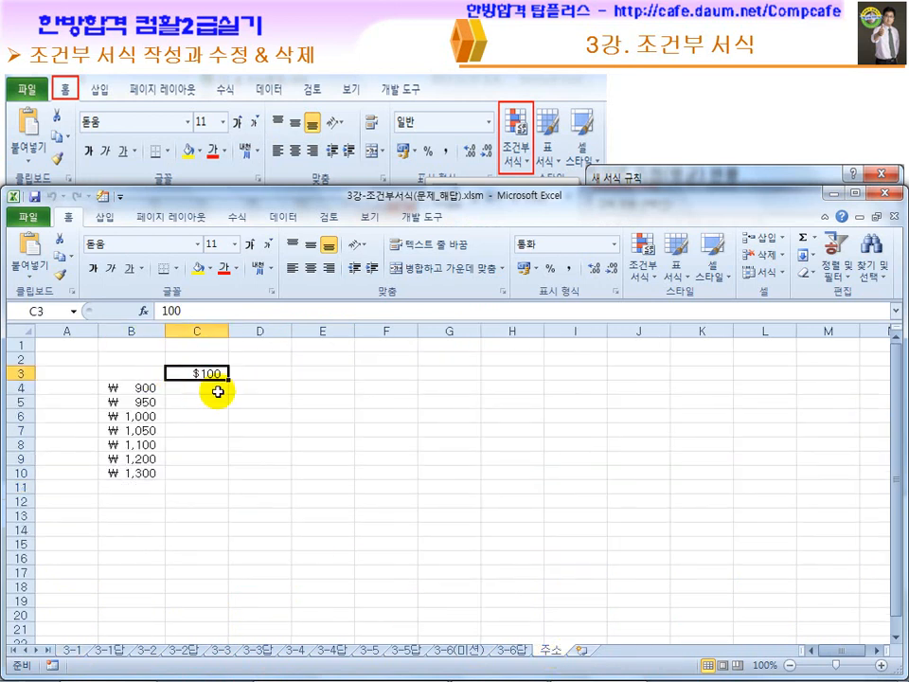
{"action": "left_click", "coordinate": [128, 388]}
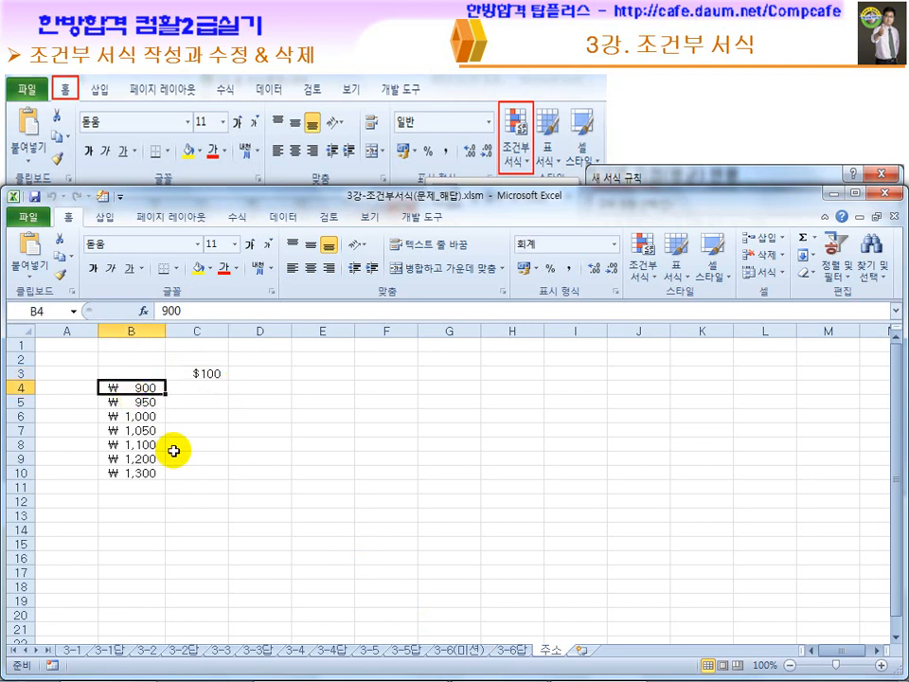
{"action": "left_click", "coordinate": [147, 403]}
{"action": "left_click", "coordinate": [146, 417]}
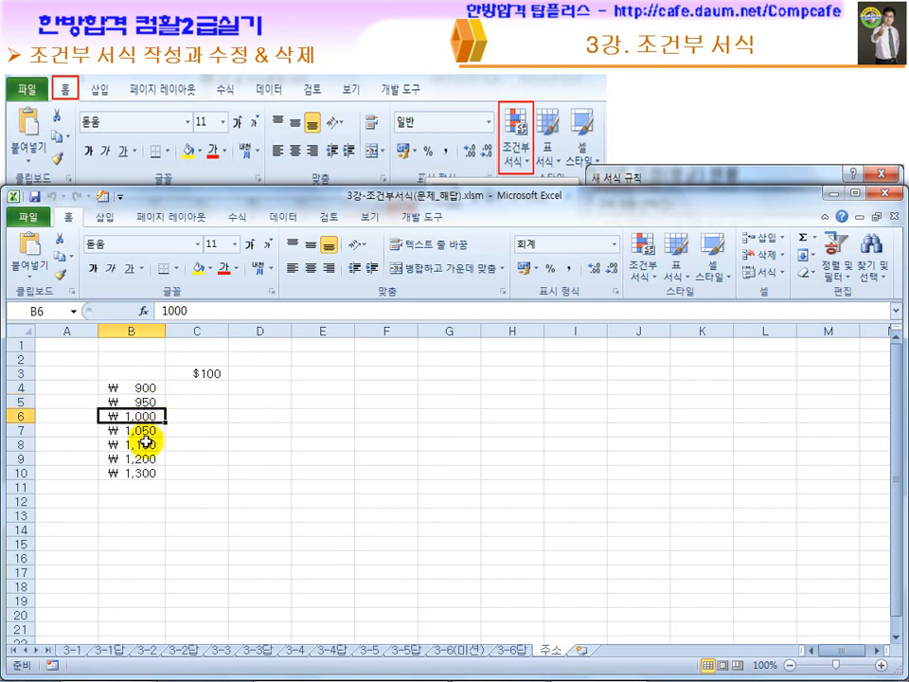
Enter the formula =B4*C3 in cell C4 to multiply the won rate by the dollar amount
{"action": "left_click", "coordinate": [182, 391]}
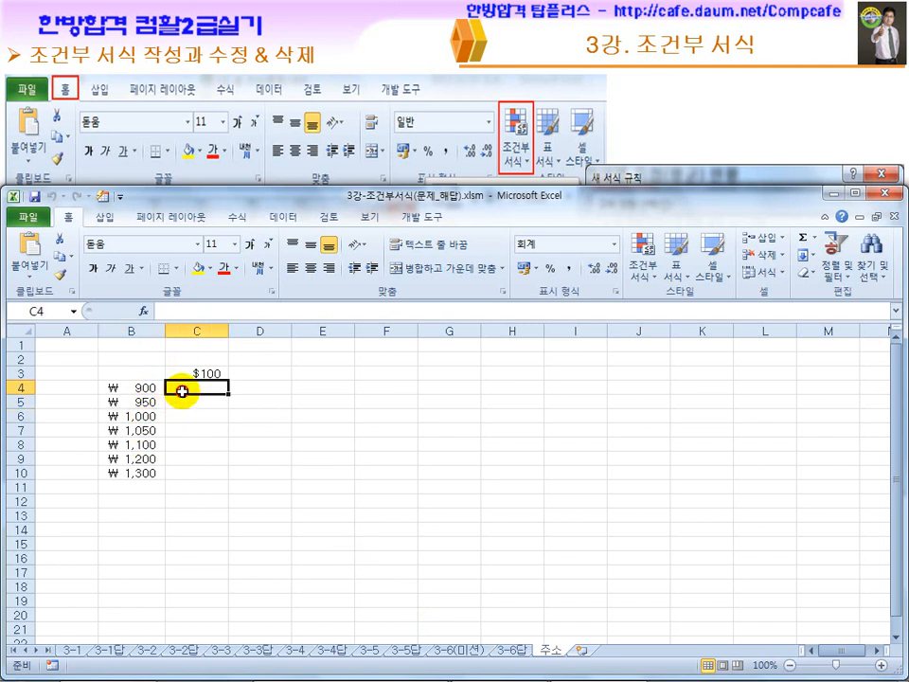
{"action": "type", "text": "="}
{"action": "left_click", "coordinate": [128, 390]}
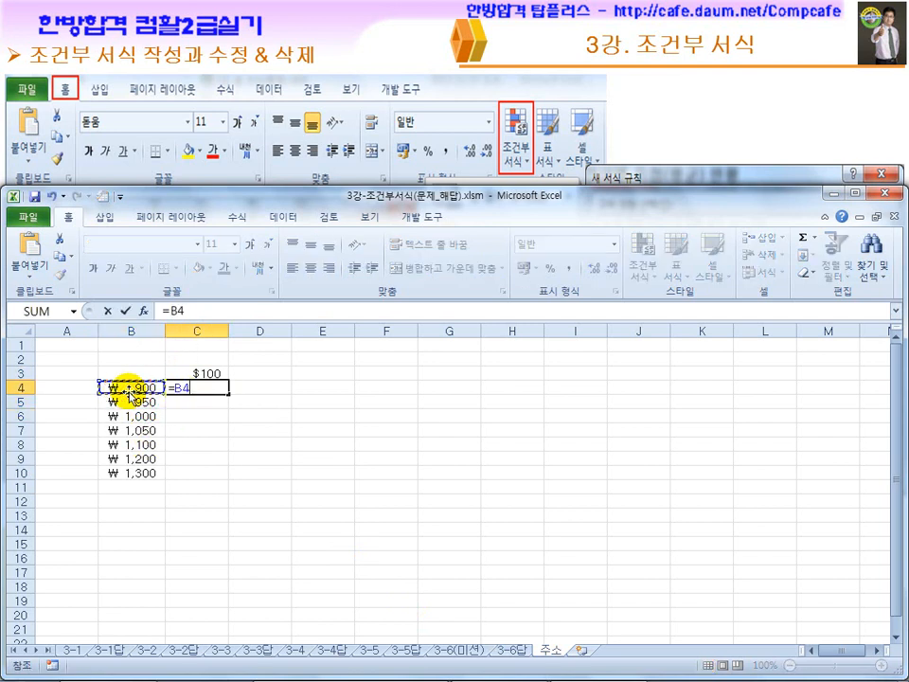
{"action": "type", "text": "*"}
{"action": "left_click", "coordinate": [200, 375]}
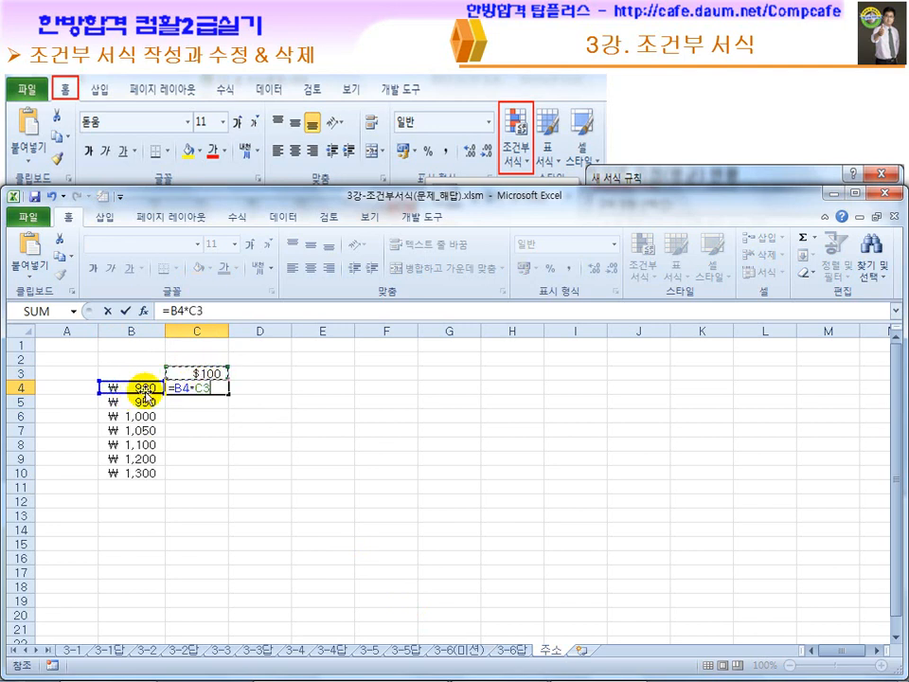
{"action": "key", "text": "Return"}
Apply the comma style to C4 and fill its formula down through C10
{"action": "left_click", "coordinate": [196, 387]}
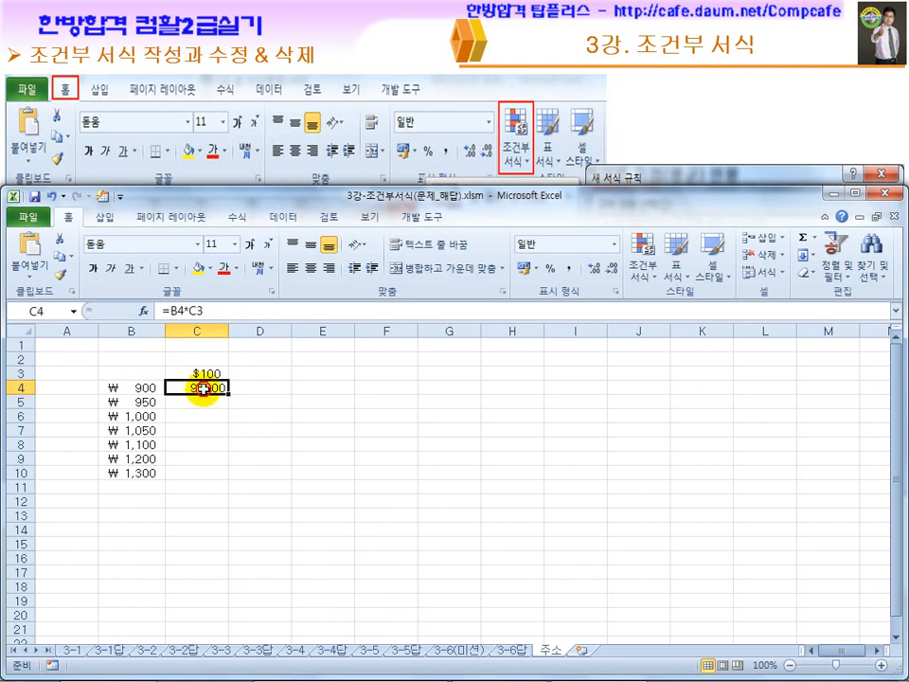
{"action": "left_click", "coordinate": [570, 267]}
{"action": "left_click_drag", "start_coordinate": [231, 397], "coordinate": [237, 478]}
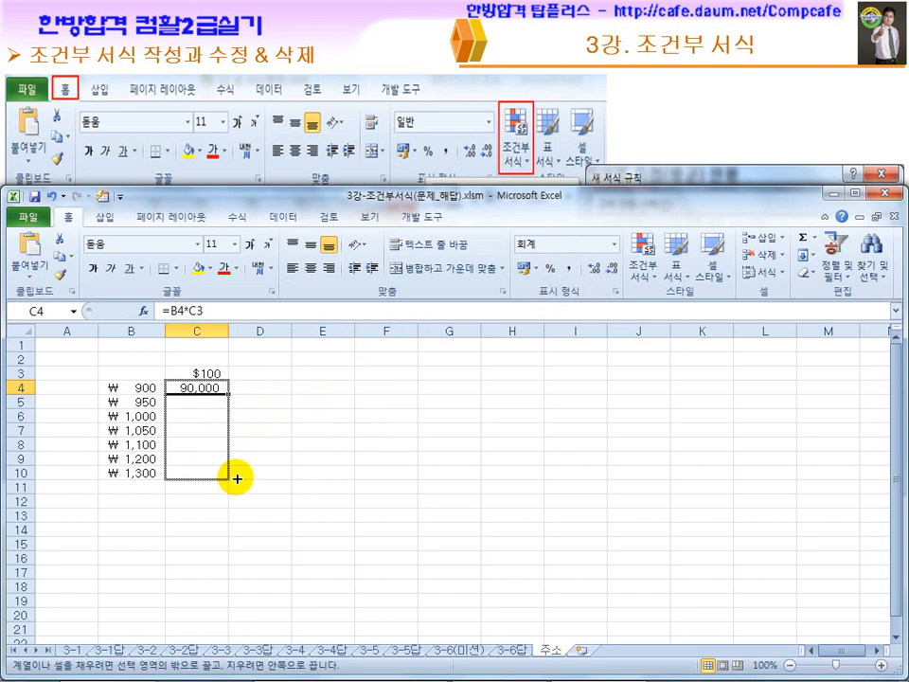
{"action": "left_click_drag", "start_coordinate": [237, 478], "coordinate": [235, 481]}
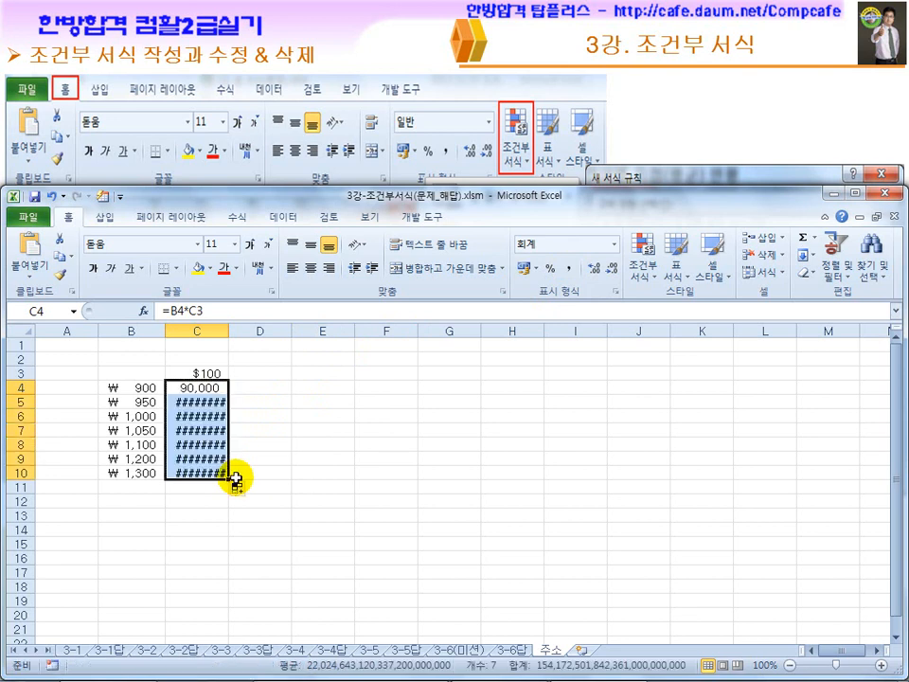
Check the filled formulas in C5 and C6 and widen column C to fit its long numbers
{"action": "left_click", "coordinate": [213, 401]}
{"action": "left_click", "coordinate": [213, 417]}
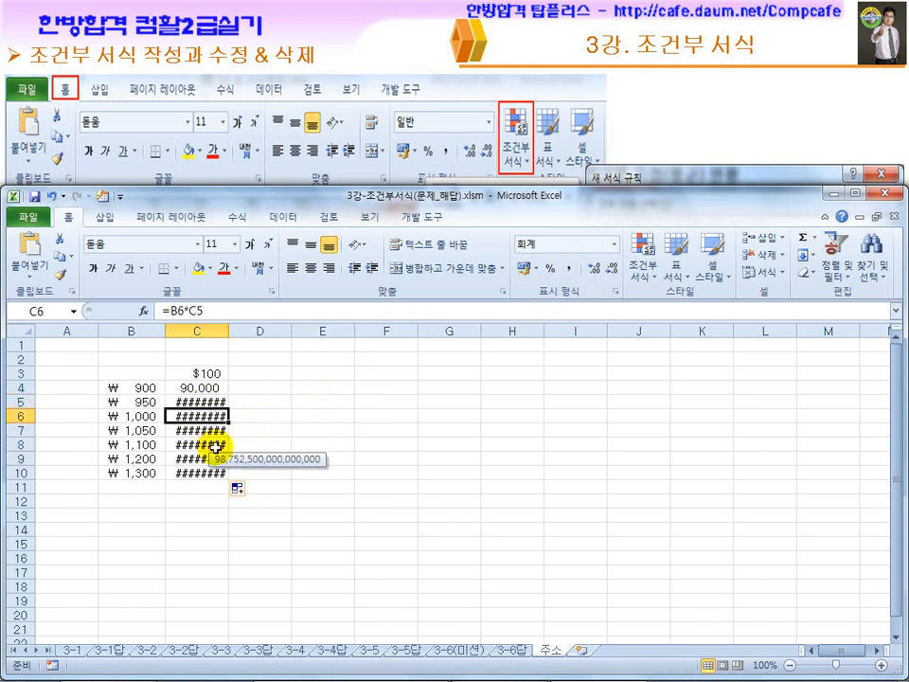
{"action": "left_click_drag", "start_coordinate": [229, 333], "coordinate": [411, 330]}
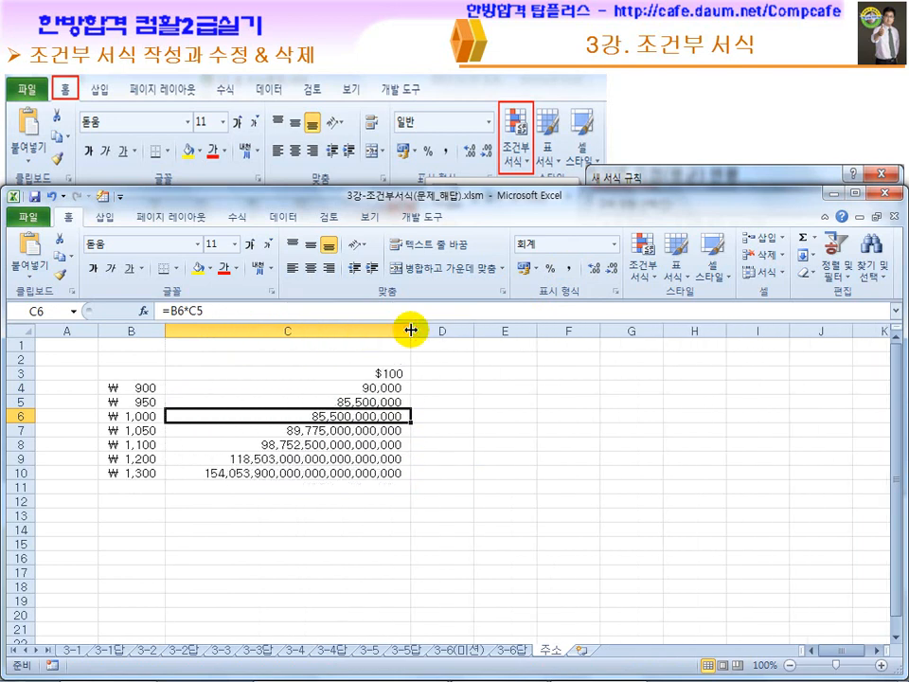
Compare the relative references in the C4 and C5 formulas with the won values in B4 and B5
{"action": "left_click", "coordinate": [369, 386]}
{"action": "left_click", "coordinate": [147, 387]}
{"action": "left_click", "coordinate": [149, 402]}
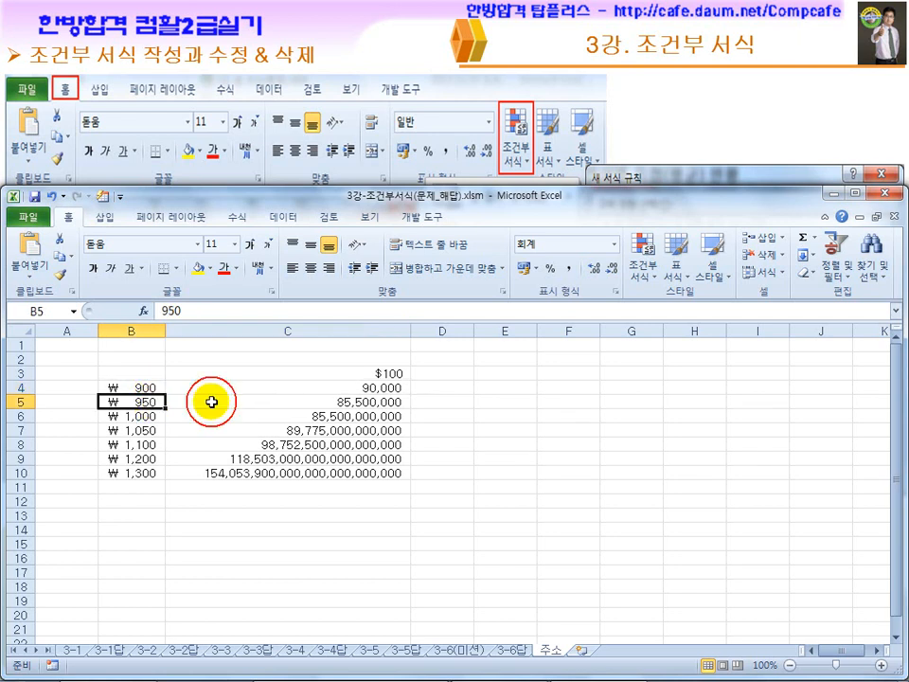
{"action": "left_click", "coordinate": [364, 387]}
{"action": "left_click", "coordinate": [366, 401]}
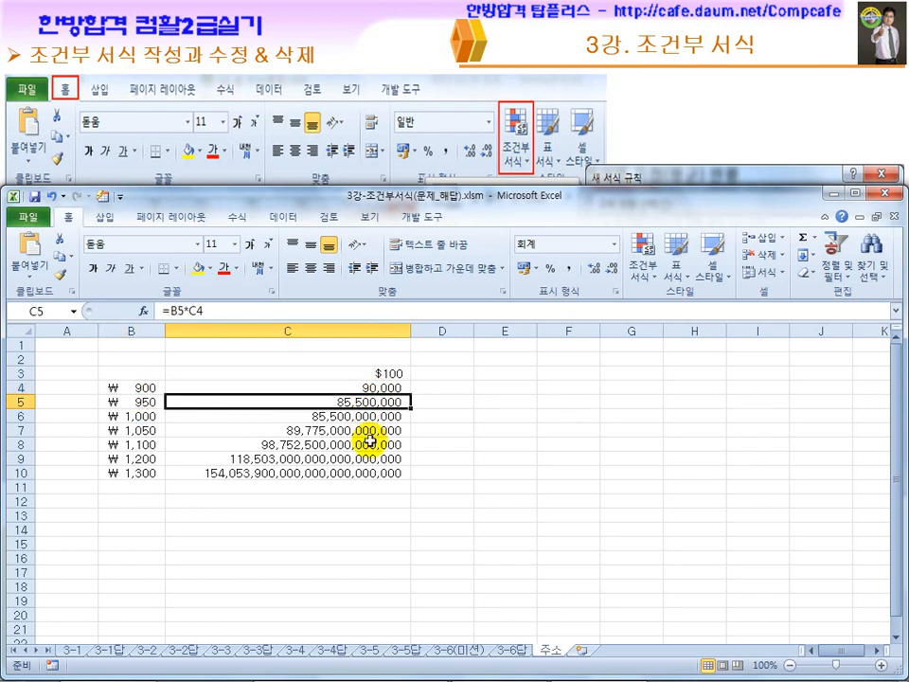
Examine the formula in C6 against the won value in B6 and the dollar amount in C3
{"action": "left_click", "coordinate": [358, 416]}
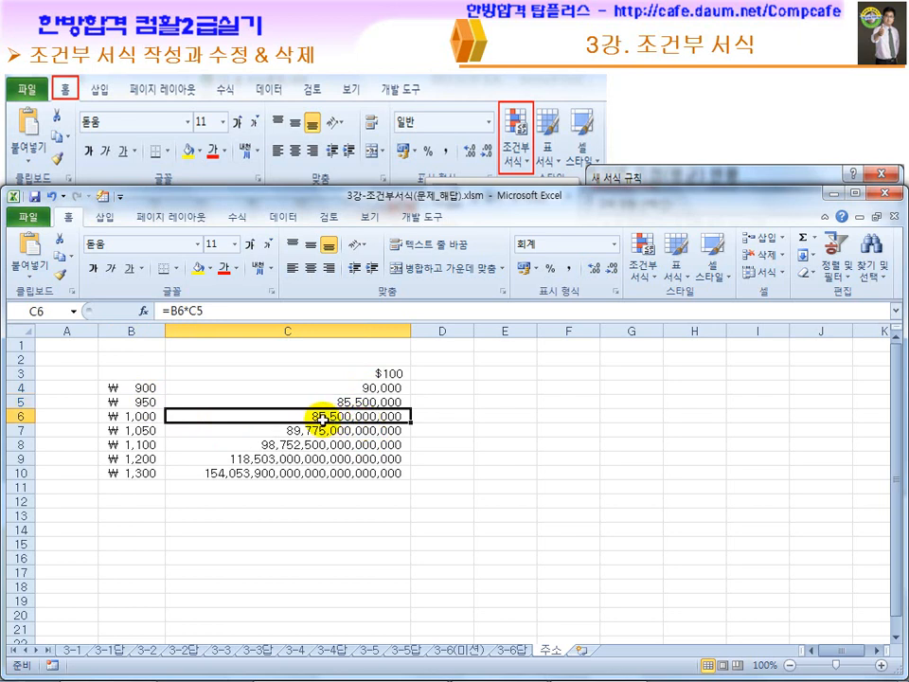
{"action": "left_click", "coordinate": [147, 416]}
{"action": "left_click", "coordinate": [257, 420]}
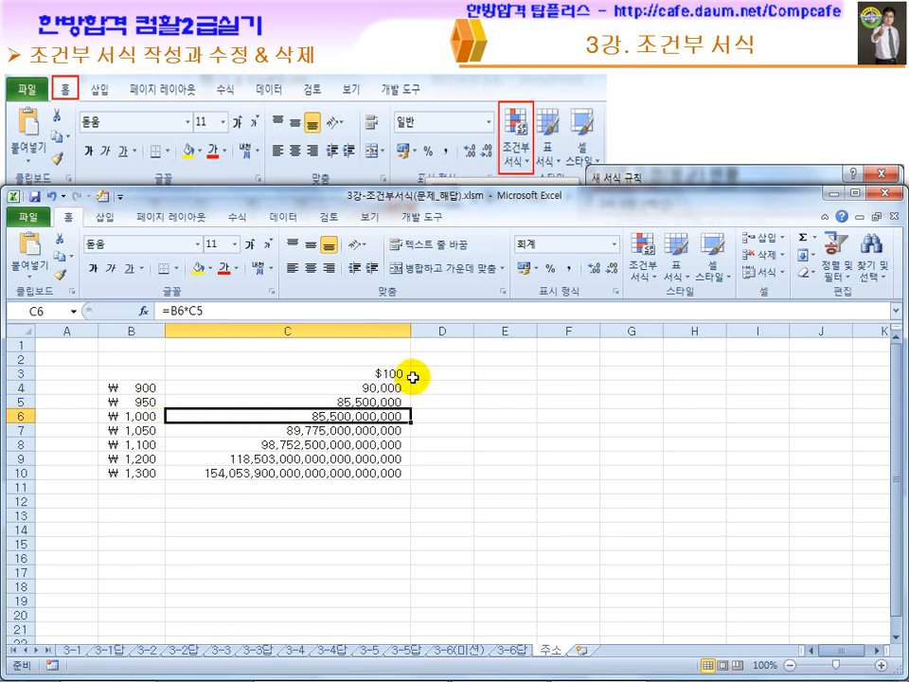
{"action": "left_click", "coordinate": [395, 375]}
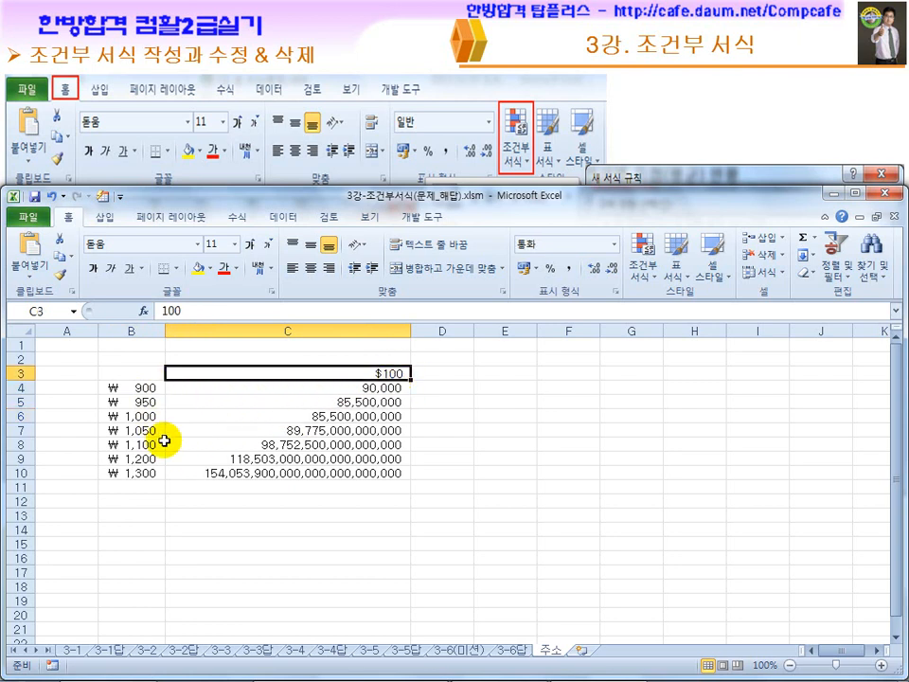
{"action": "left_click", "coordinate": [142, 417]}
{"action": "left_click", "coordinate": [341, 417]}
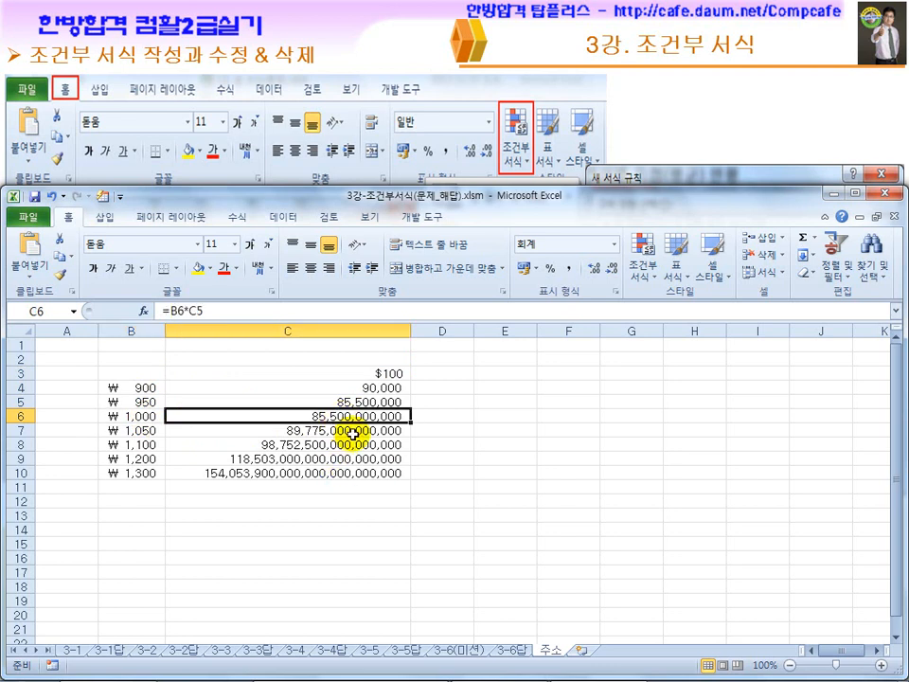
Trace the column B reference in the formulas of C4, C5 and C6 to its source cells
{"action": "left_click", "coordinate": [365, 388]}
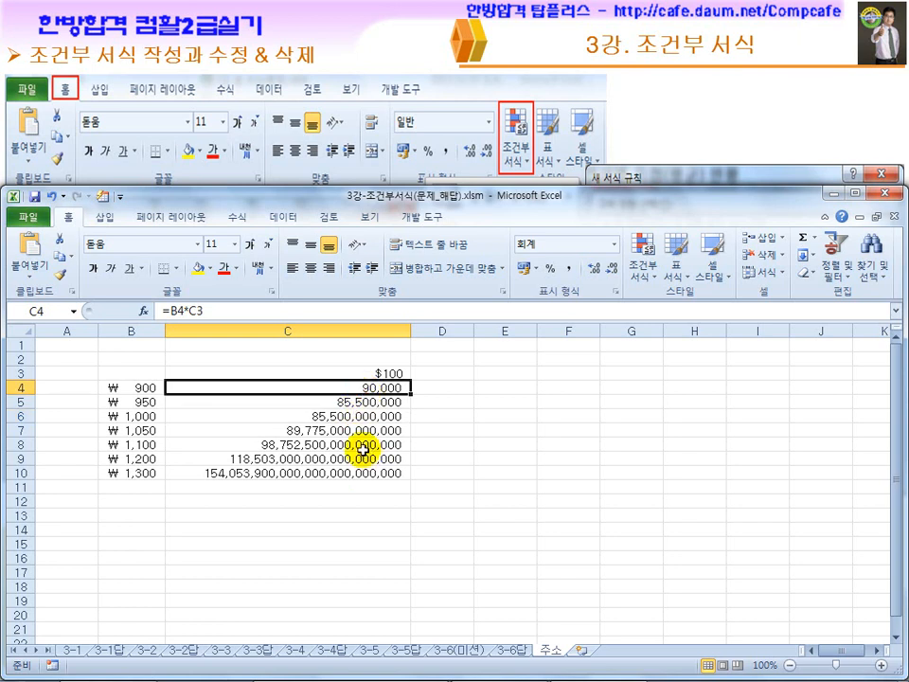
{"action": "left_click", "coordinate": [172, 311]}
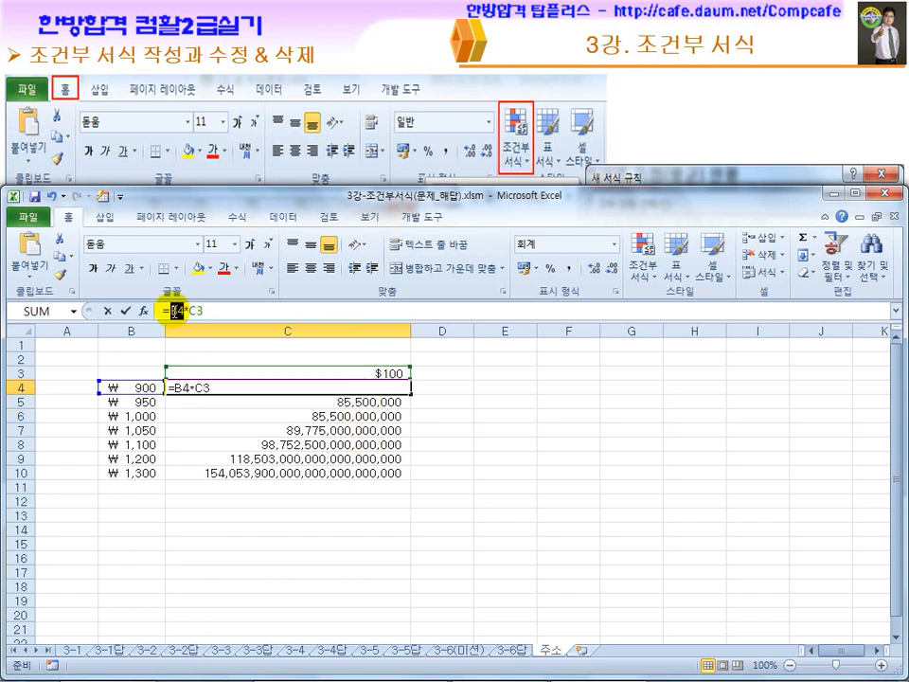
{"action": "double_click", "coordinate": [172, 310]}
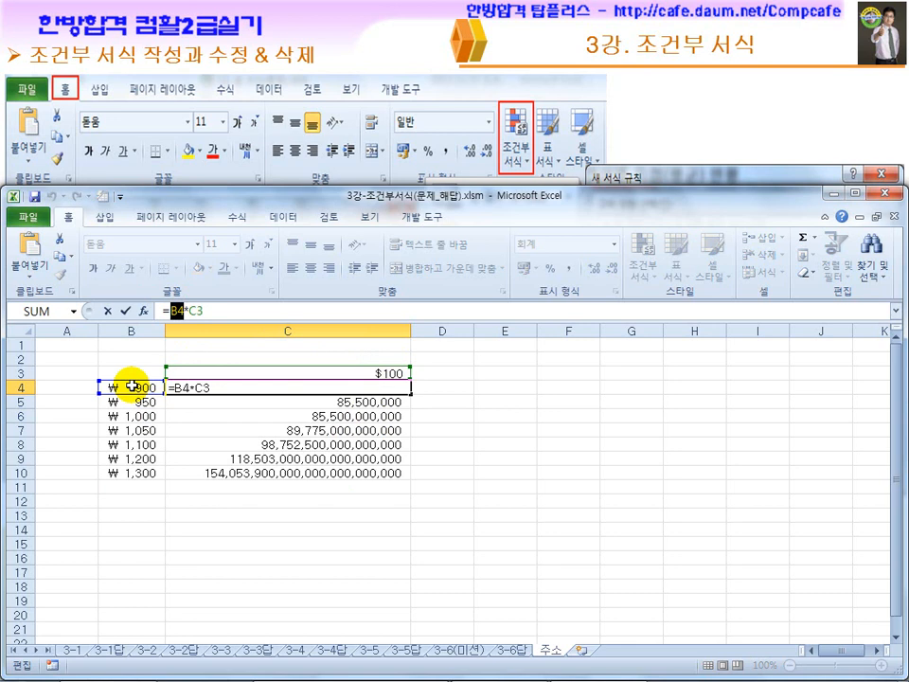
{"action": "key", "text": "Escape"}
{"action": "left_click", "coordinate": [291, 399]}
{"action": "left_click", "coordinate": [173, 311]}
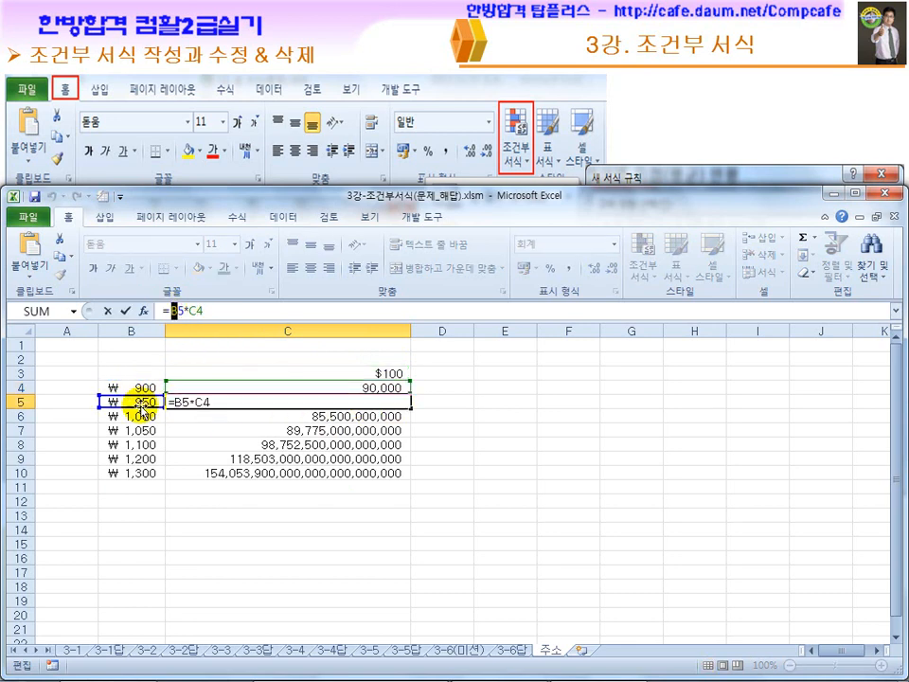
{"action": "key", "text": "Escape"}
{"action": "left_click", "coordinate": [228, 416]}
{"action": "left_click", "coordinate": [177, 311]}
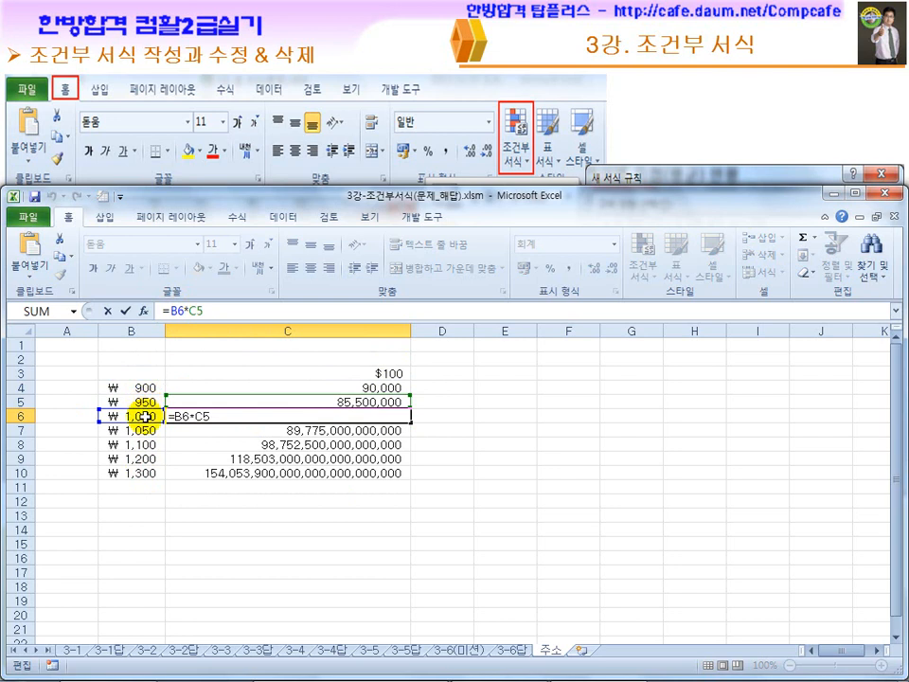
{"action": "key", "text": "ctrl+Return"}
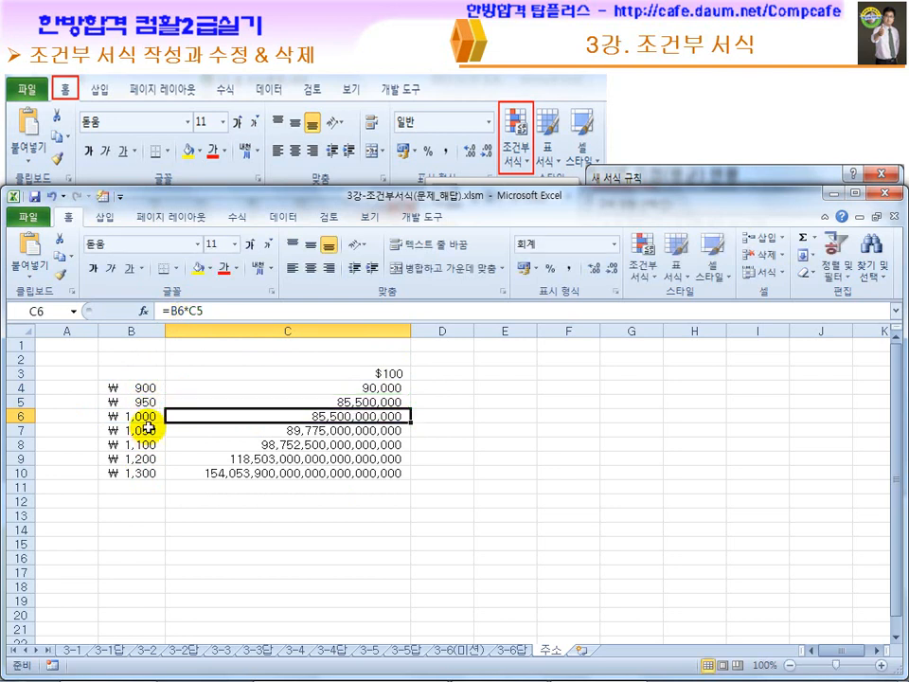
Match the won rates in column B from B4 downward with the single dollar amount in C3
{"action": "left_click", "coordinate": [389, 372]}
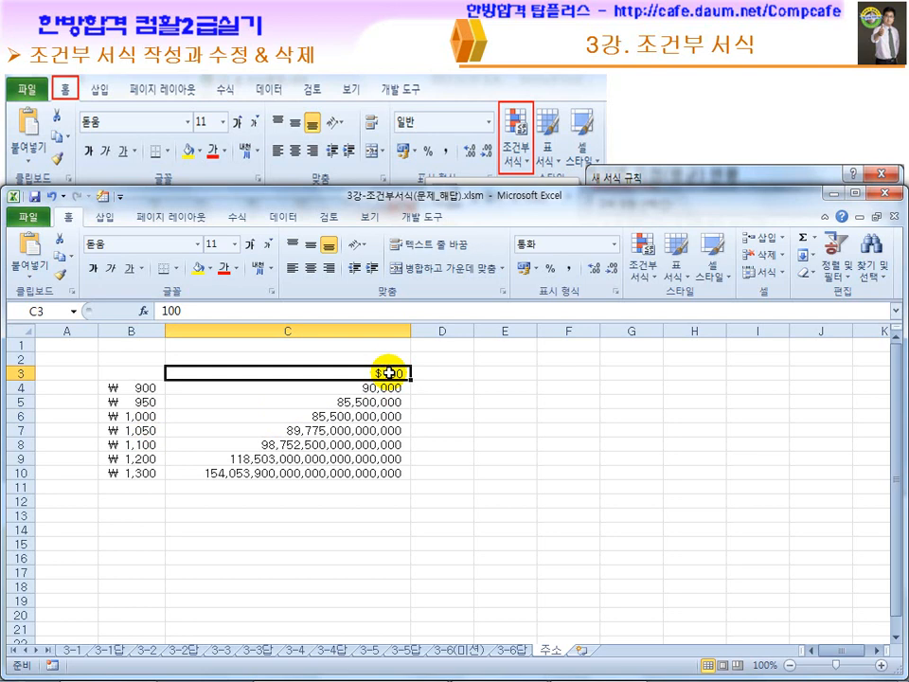
{"action": "left_click", "coordinate": [235, 390]}
{"action": "left_click", "coordinate": [137, 387]}
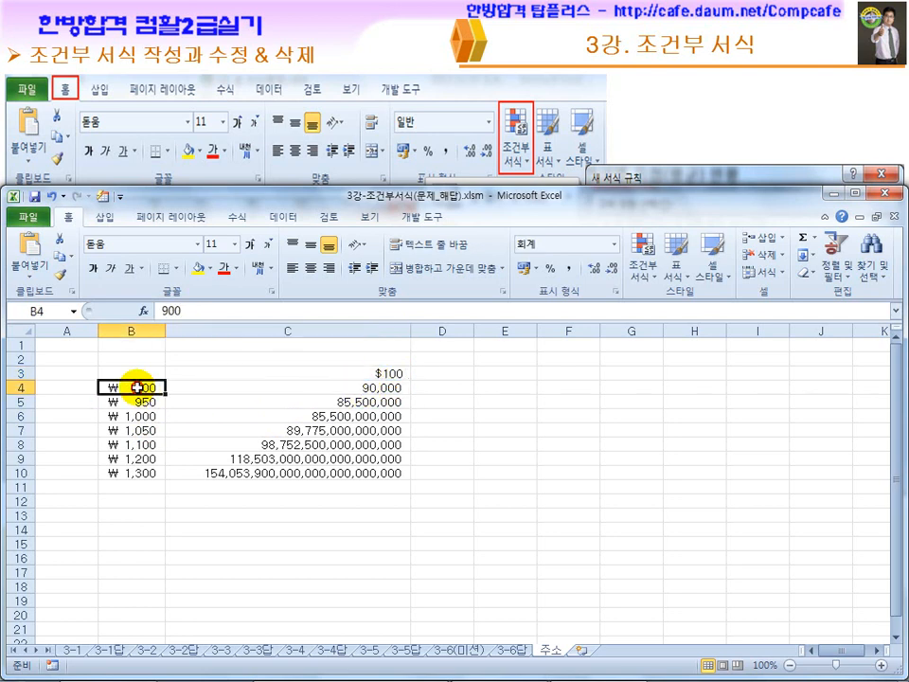
{"action": "left_click", "coordinate": [350, 374]}
{"action": "left_click", "coordinate": [161, 401]}
{"action": "left_click", "coordinate": [345, 377]}
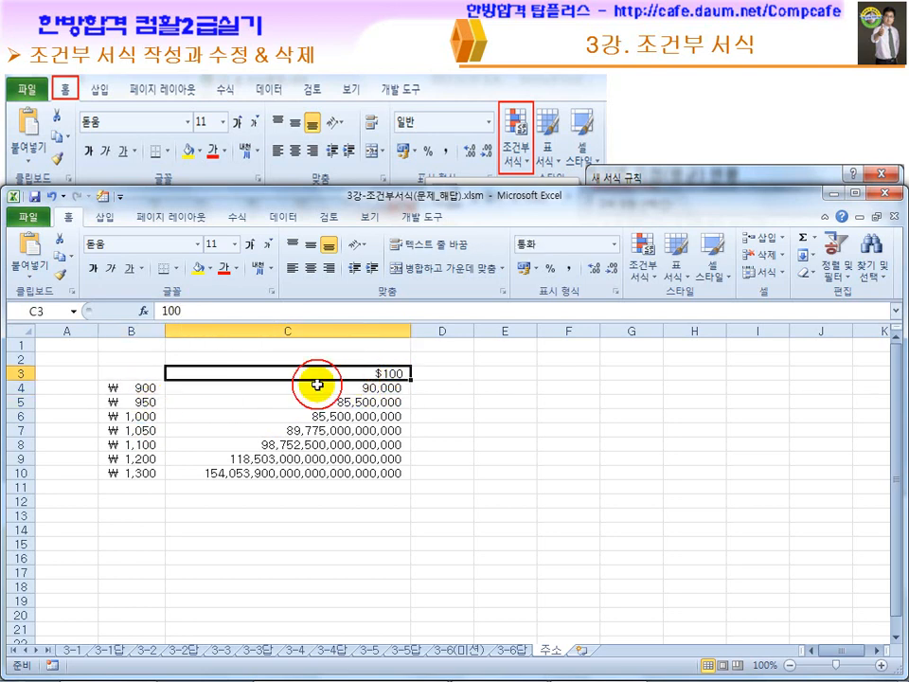
{"action": "left_click", "coordinate": [158, 414]}
{"action": "left_click", "coordinate": [350, 373]}
{"action": "left_click_drag", "start_coordinate": [137, 388], "coordinate": [143, 458]}
{"action": "left_click", "coordinate": [380, 372]}
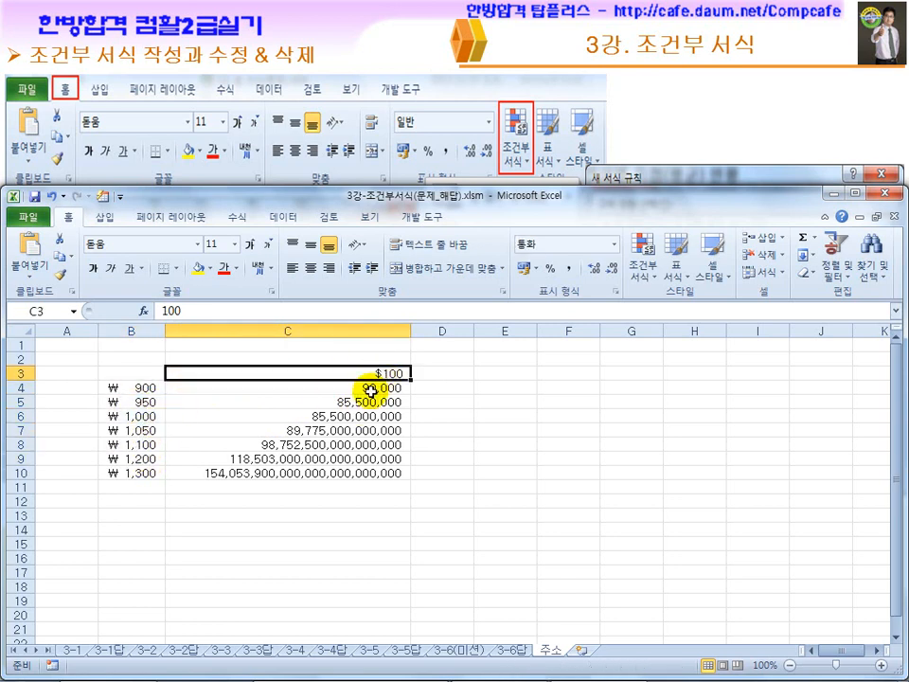
Trace the second, column C reference in the formulas of C4, C5 and C6
{"action": "left_click", "coordinate": [365, 388]}
{"action": "double_click", "coordinate": [197, 310]}
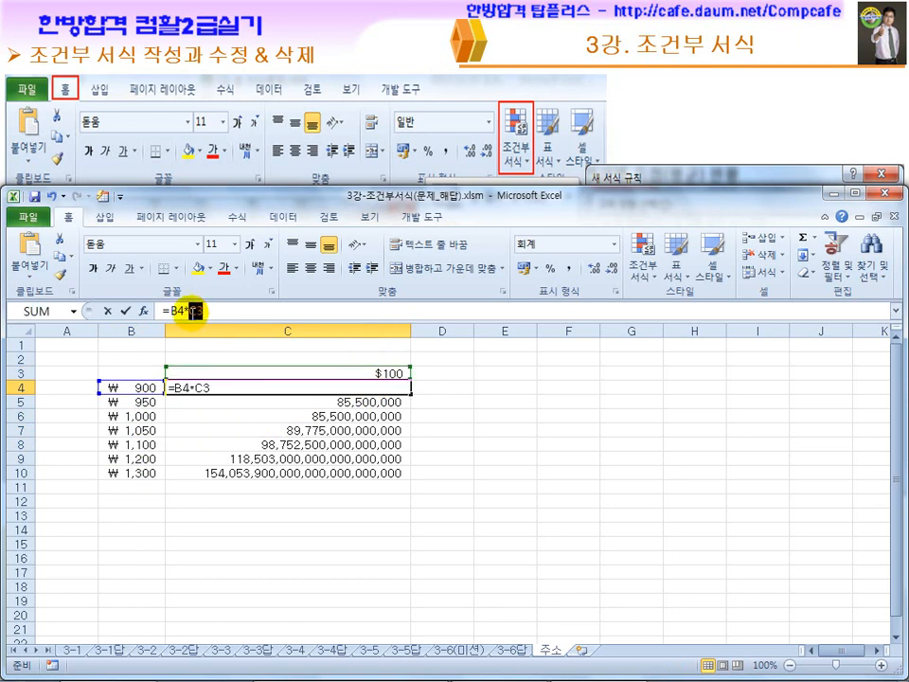
{"action": "key", "text": "Escape"}
{"action": "left_click", "coordinate": [379, 402]}
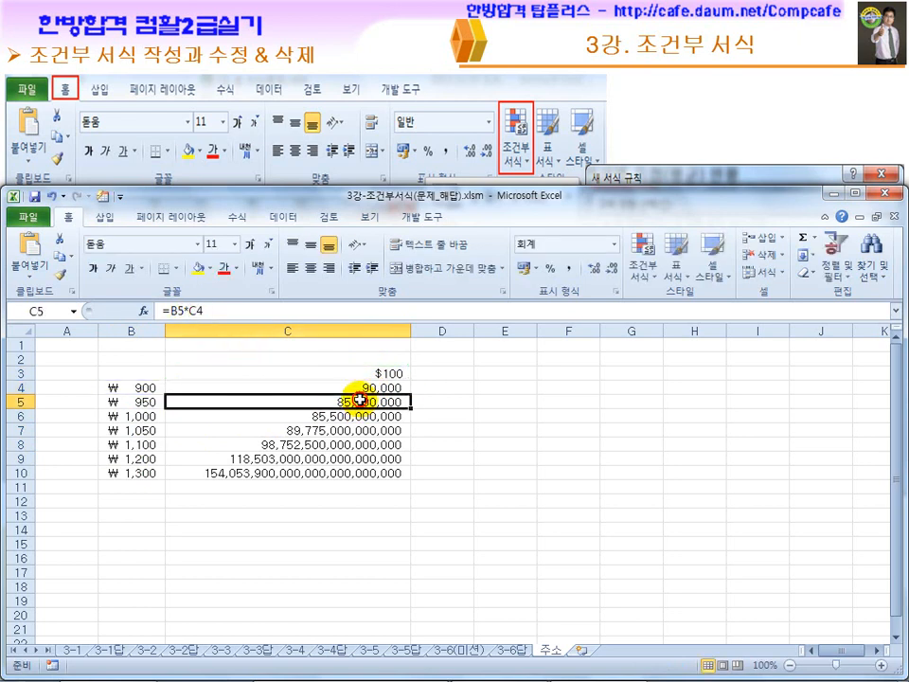
{"action": "left_click", "coordinate": [187, 311]}
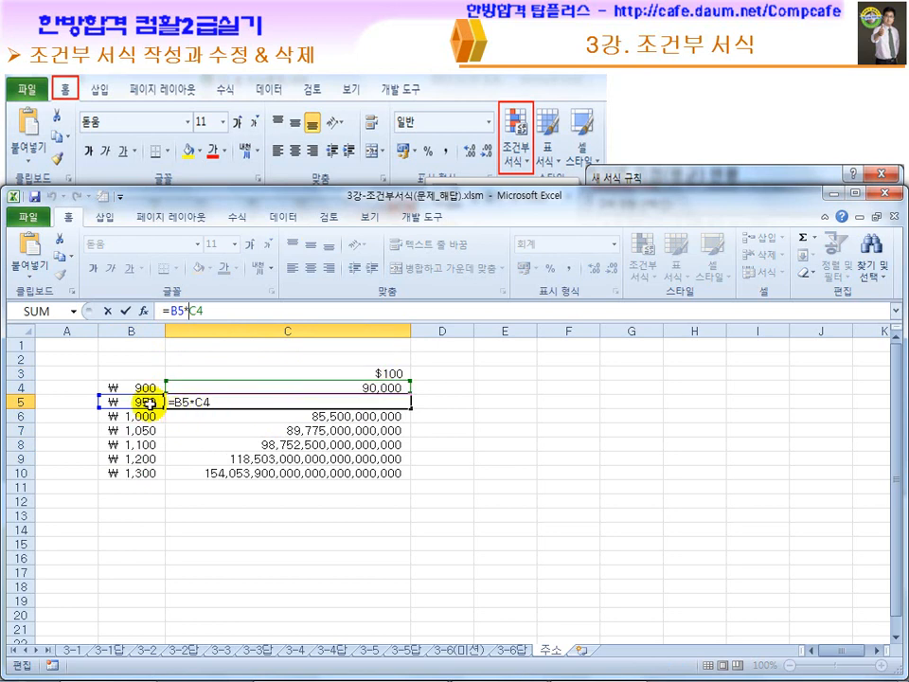
{"action": "key", "text": "Escape"}
{"action": "left_click", "coordinate": [374, 418]}
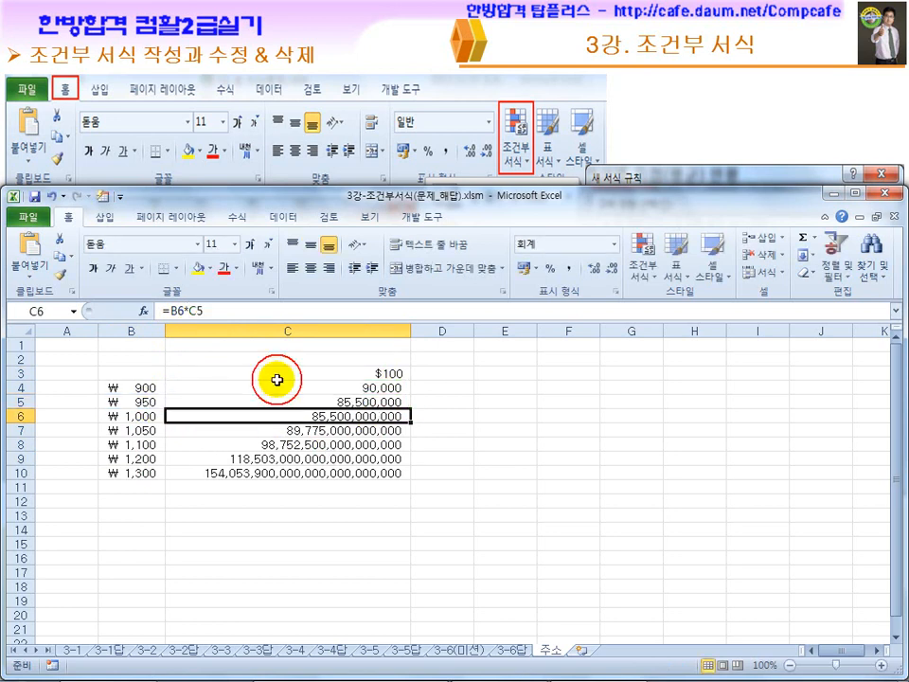
{"action": "left_click", "coordinate": [195, 310]}
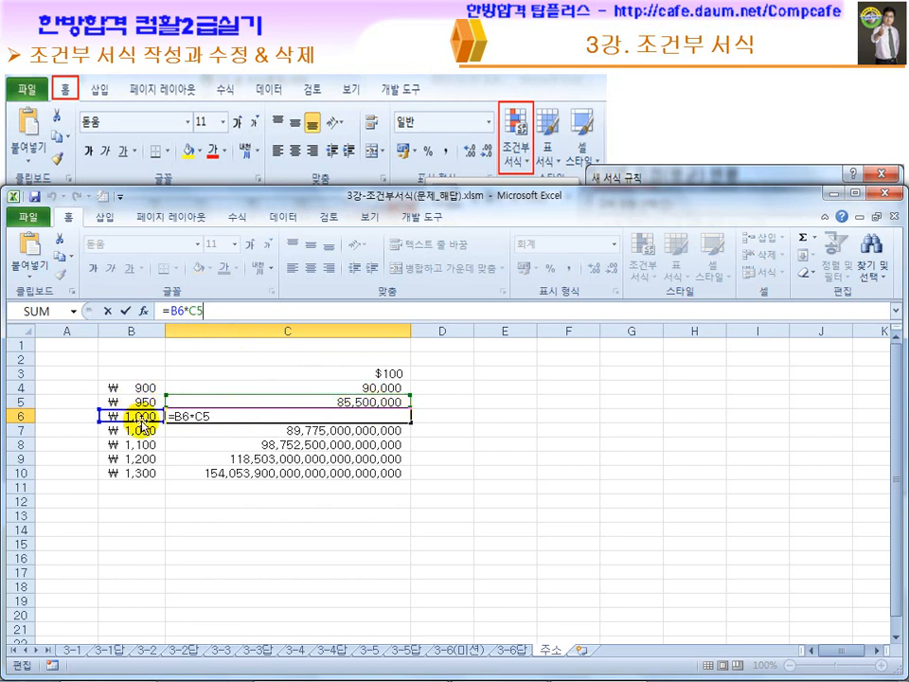
{"action": "key", "text": "Escape"}
Open the formula in C4 for editing and select its C3 reference
{"action": "left_click", "coordinate": [365, 373]}
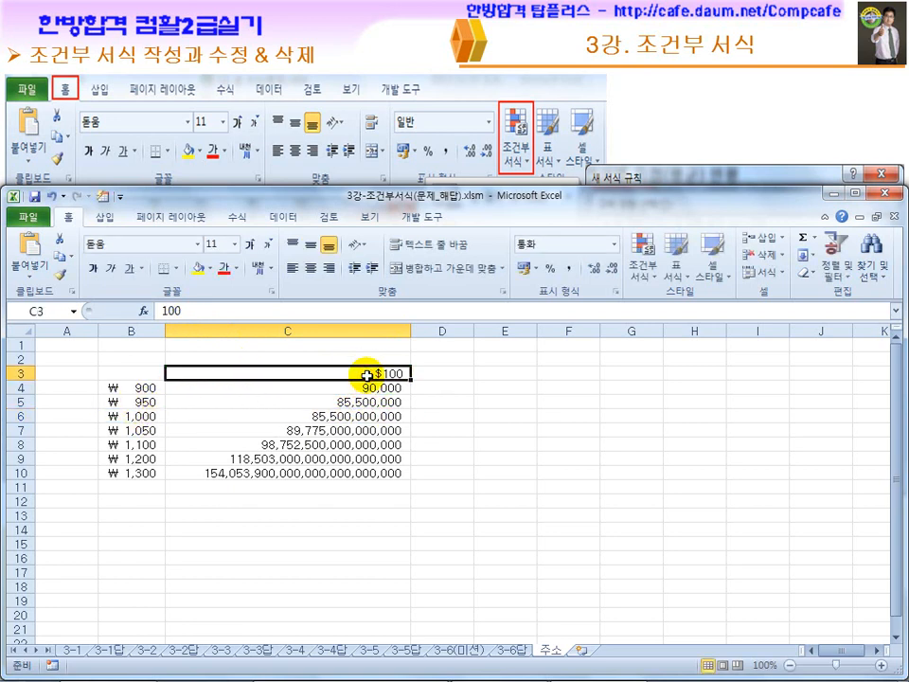
{"action": "left_click", "coordinate": [321, 387]}
{"action": "double_click", "coordinate": [192, 313]}
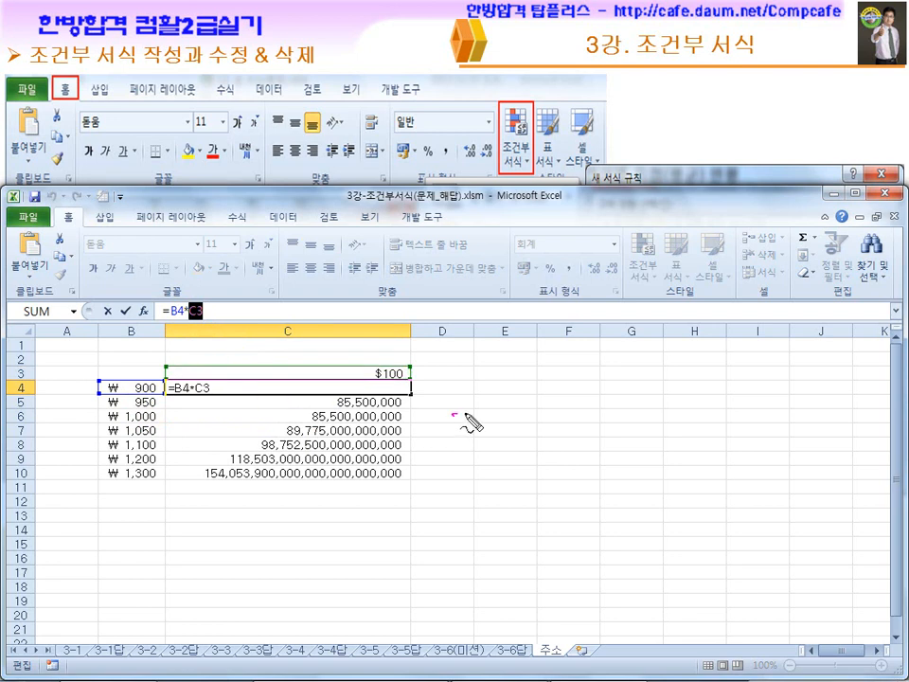
{"action": "left_click_drag", "start_coordinate": [502, 410], "coordinate": [511, 459]}
{"action": "left_click_drag", "start_coordinate": [445, 412], "coordinate": [445, 456]}
{"action": "mouse_move", "coordinate": [435, 653]}
{"action": "left_mouse_down"}
{"action": "mouse_move", "coordinate": [429, 498]}
{"action": "mouse_move", "coordinate": [684, 579]}
{"action": "mouse_move", "coordinate": [436, 530]}
{"action": "left_mouse_up"}
{"action": "mouse_move", "coordinate": [438, 509]}
{"action": "left_mouse_down"}
{"action": "mouse_move", "coordinate": [463, 515]}
{"action": "mouse_move", "coordinate": [487, 501]}
{"action": "mouse_move", "coordinate": [509, 514]}
{"action": "mouse_move", "coordinate": [609, 511]}
{"action": "left_mouse_up"}
{"action": "mouse_move", "coordinate": [483, 538]}
{"action": "left_mouse_down"}
{"action": "mouse_move", "coordinate": [494, 546]}
{"action": "mouse_move", "coordinate": [522, 528]}
{"action": "left_mouse_up"}
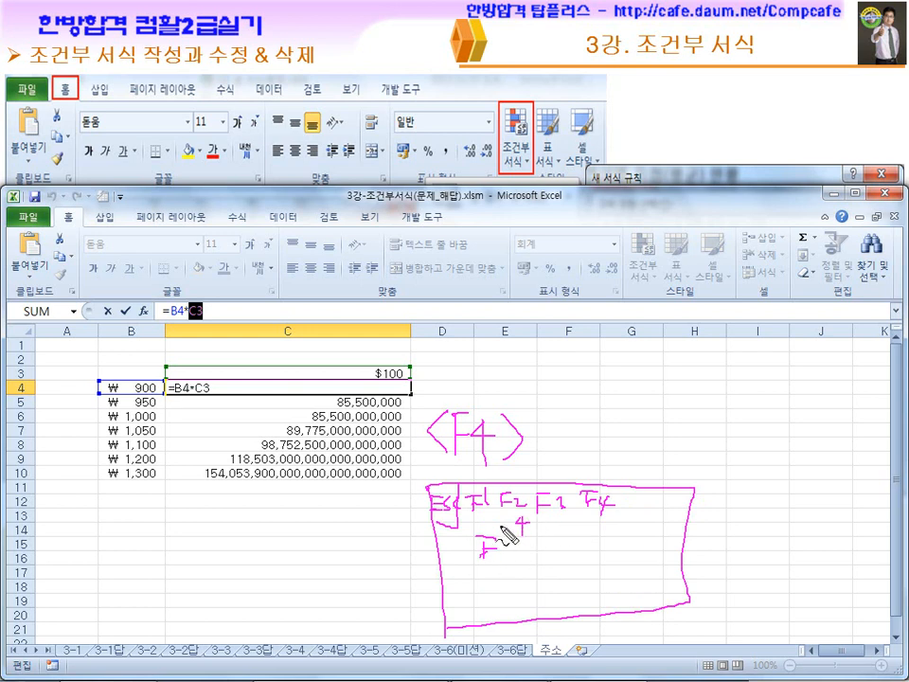
{"action": "left_click_drag", "start_coordinate": [620, 511], "coordinate": [625, 512]}
{"action": "left_click_drag", "start_coordinate": [693, 491], "coordinate": [731, 500]}
{"action": "mouse_move", "coordinate": [602, 516]}
{"action": "left_mouse_down"}
{"action": "mouse_move", "coordinate": [593, 526]}
{"action": "mouse_move", "coordinate": [606, 530]}
{"action": "left_mouse_up"}
{"action": "key", "text": "Escape"}
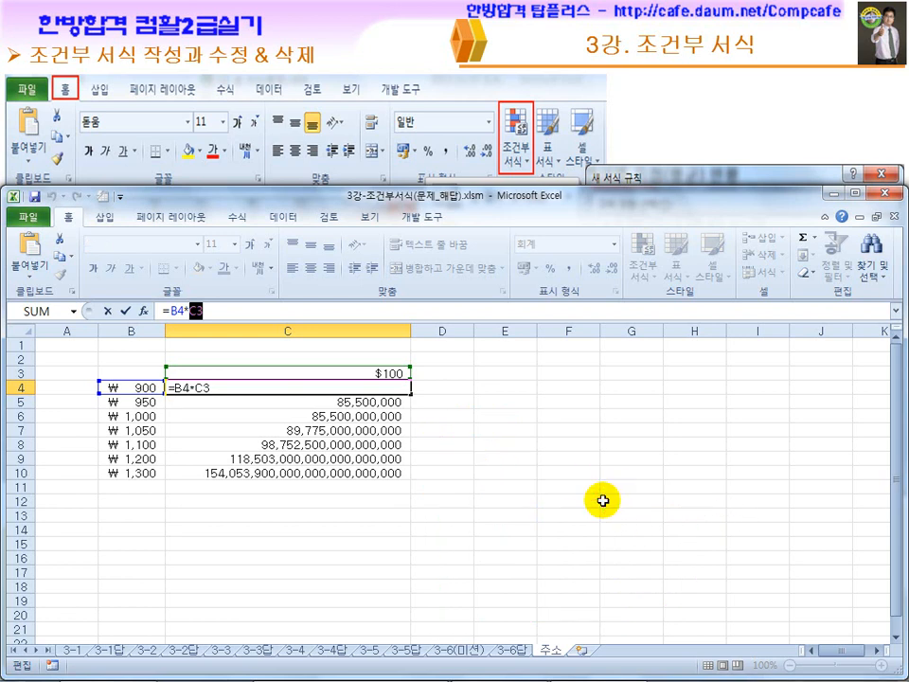
Make the C3 reference in C4's formula absolute so that it reads =B4*$C$3
{"action": "left_click", "coordinate": [212, 311]}
{"action": "double_click", "coordinate": [194, 310]}
{"action": "key", "text": "F4"}
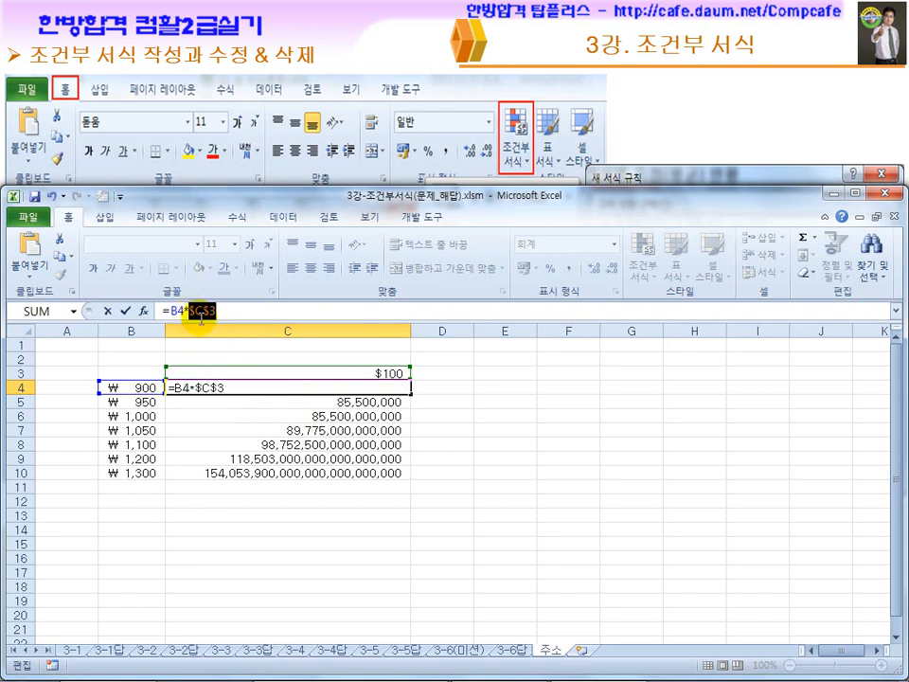
{"action": "left_click_drag", "start_coordinate": [189, 313], "coordinate": [194, 313]}
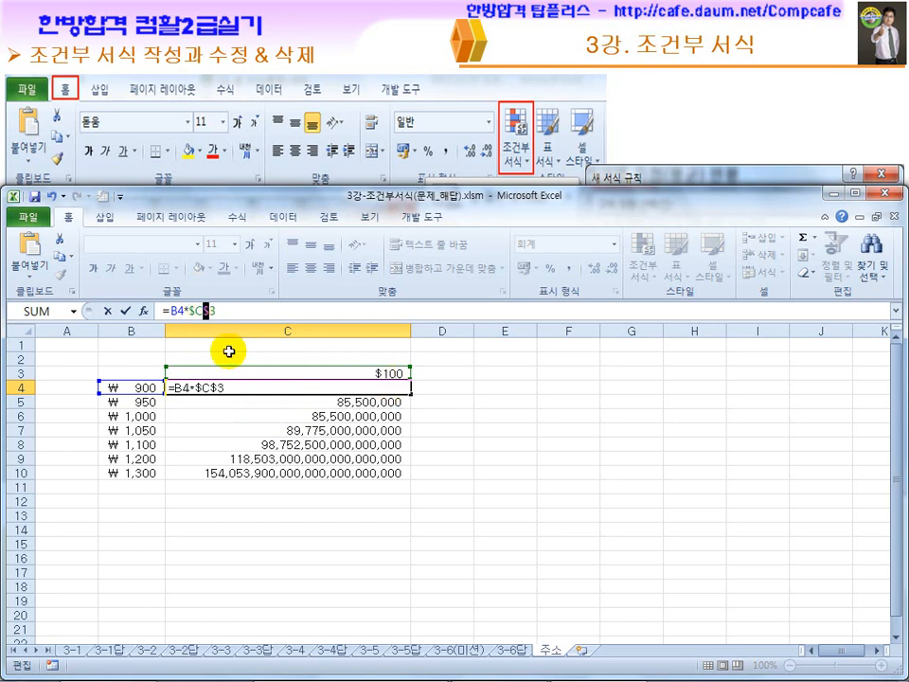
{"action": "left_click_drag", "start_coordinate": [218, 313], "coordinate": [190, 313]}
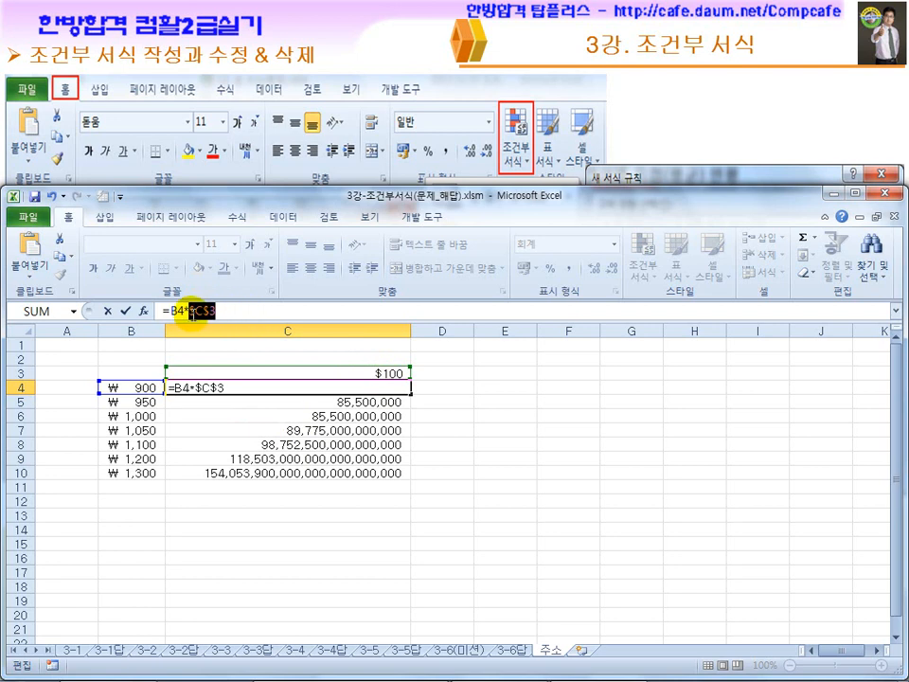
{"action": "left_click", "coordinate": [221, 312]}
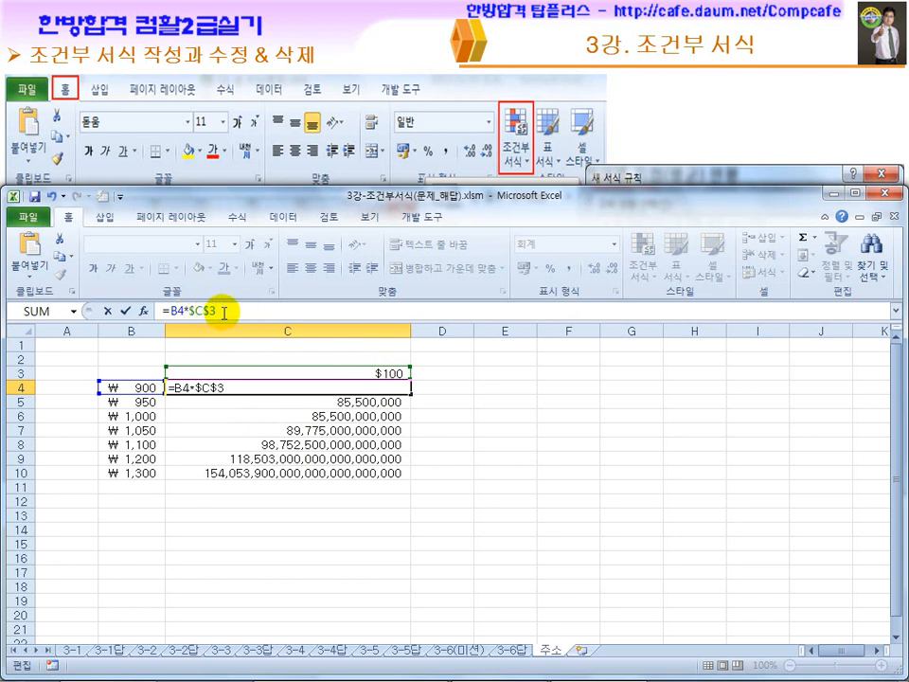
{"action": "key", "text": "Return"}
Fill the C4 formula down through C10 and narrow column C to fit its values
{"action": "left_click", "coordinate": [381, 388]}
{"action": "left_click", "coordinate": [387, 402]}
{"action": "left_click", "coordinate": [357, 416]}
{"action": "left_click", "coordinate": [393, 387]}
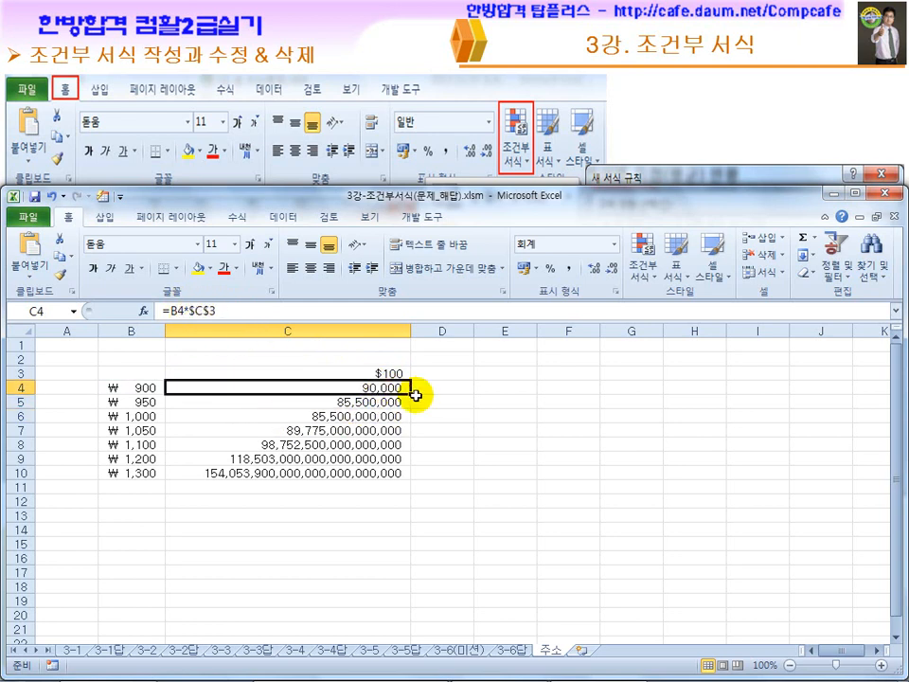
{"action": "left_click_drag", "start_coordinate": [411, 396], "coordinate": [408, 475]}
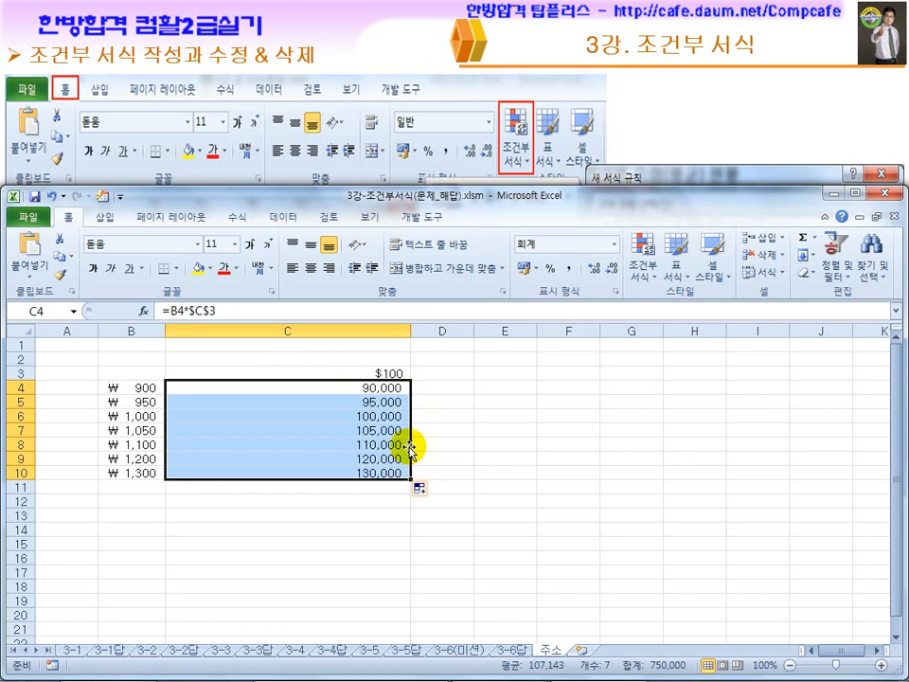
{"action": "left_click_drag", "start_coordinate": [410, 332], "coordinate": [230, 337]}
Check the relative column B and absolute $C$3 references in the formulas of C4 through C7
{"action": "left_click", "coordinate": [198, 388]}
{"action": "left_click", "coordinate": [180, 312]}
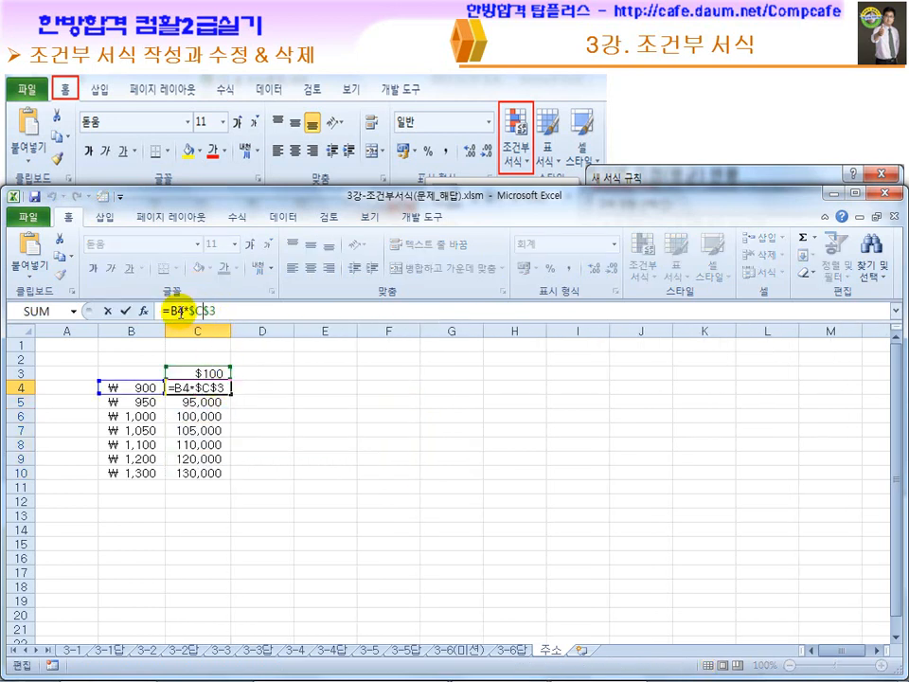
{"action": "key", "text": "Escape"}
{"action": "left_click", "coordinate": [200, 403]}
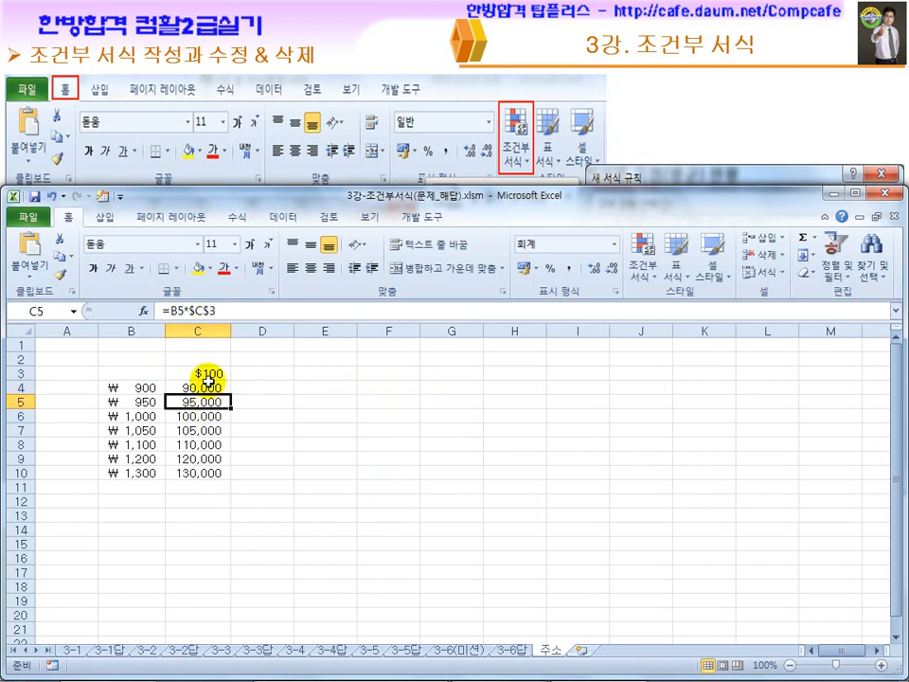
{"action": "left_click", "coordinate": [197, 416]}
{"action": "left_click", "coordinate": [203, 429]}
{"action": "left_click_drag", "start_coordinate": [196, 311], "coordinate": [189, 311]}
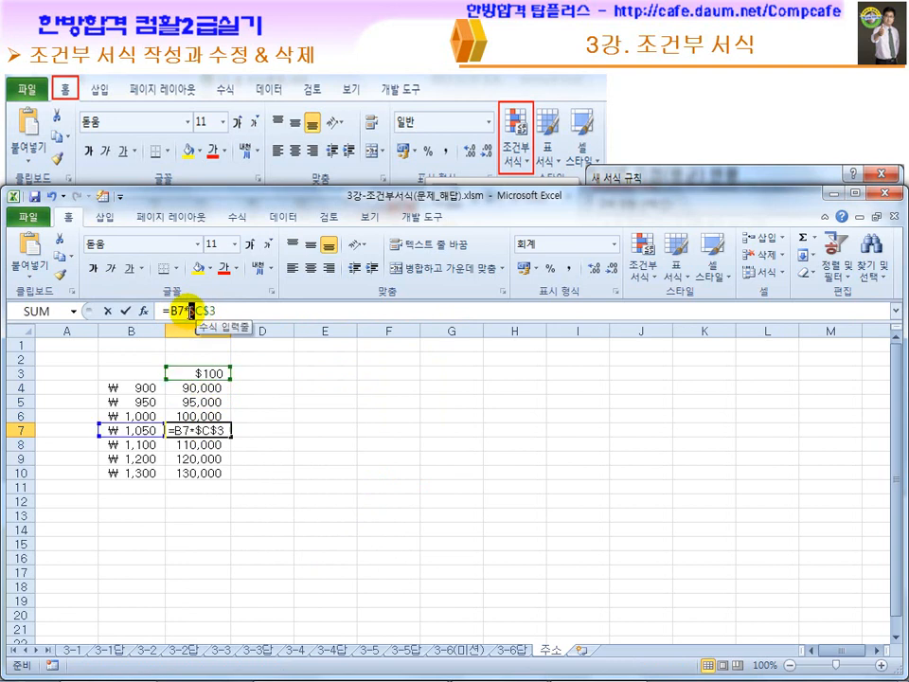
{"action": "left_click", "coordinate": [218, 374]}
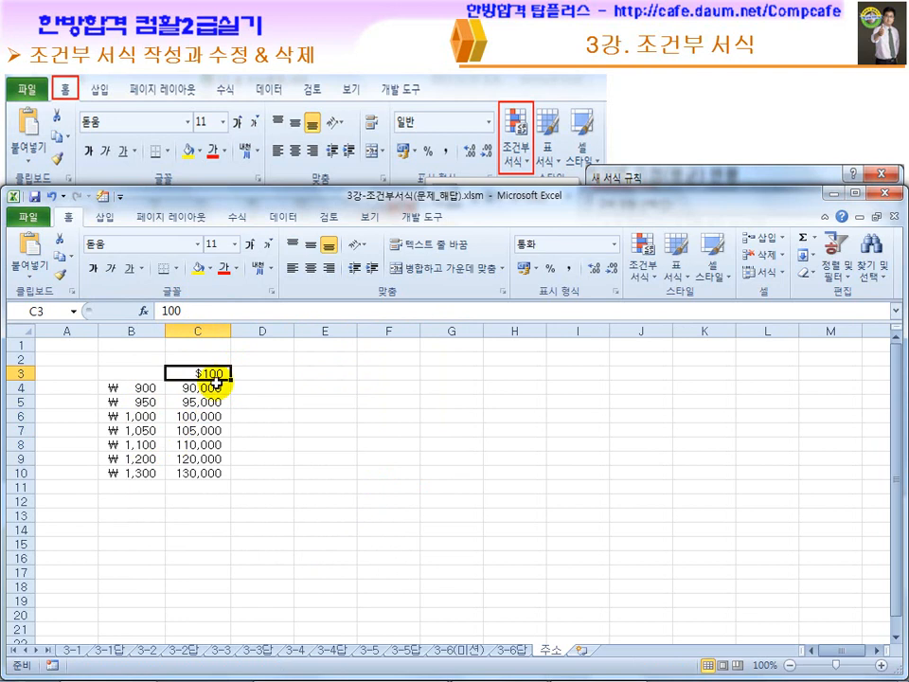
Open the formula in C4 for editing
{"action": "left_click", "coordinate": [216, 388]}
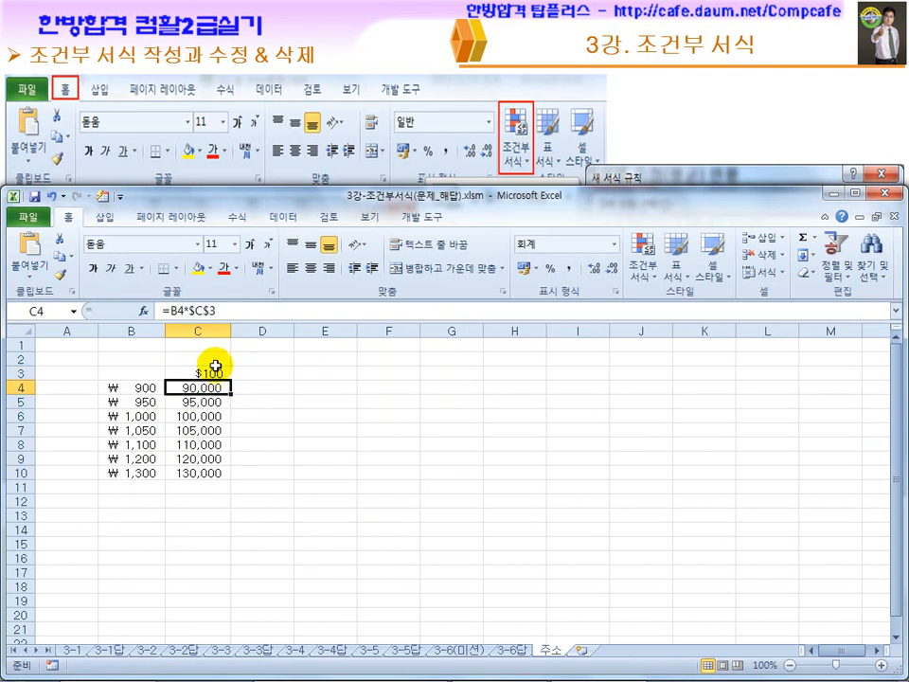
{"action": "double_click", "coordinate": [220, 305]}
{"action": "left_click", "coordinate": [228, 310]}
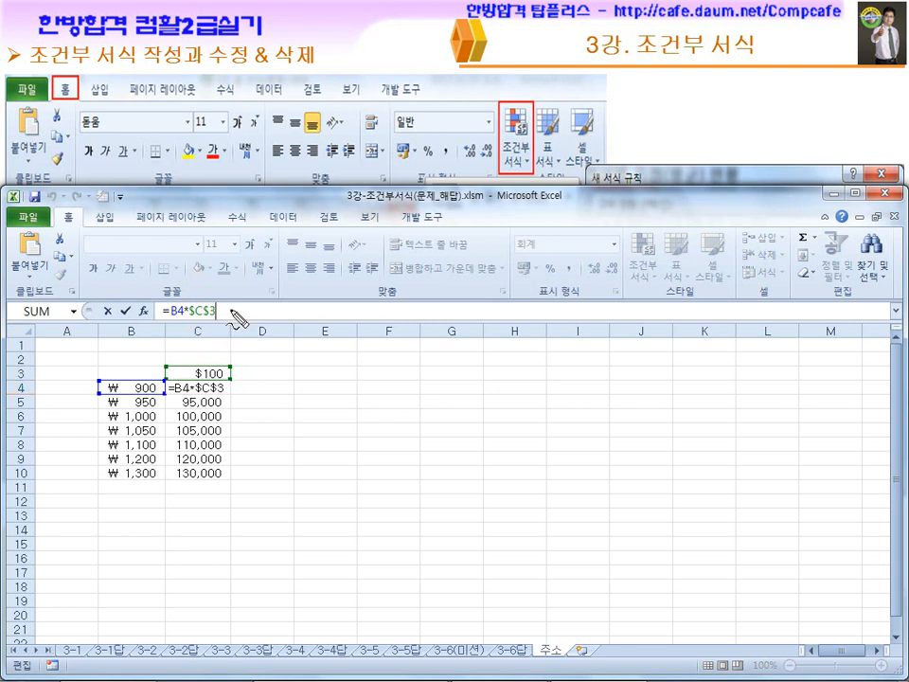
{"action": "mouse_move", "coordinate": [284, 377]}
{"action": "left_mouse_down"}
{"action": "mouse_move", "coordinate": [335, 371]}
{"action": "mouse_move", "coordinate": [360, 388]}
{"action": "left_mouse_up"}
{"action": "mouse_move", "coordinate": [224, 363]}
{"action": "left_mouse_down"}
{"action": "mouse_move", "coordinate": [210, 375]}
{"action": "mouse_move", "coordinate": [232, 386]}
{"action": "mouse_move", "coordinate": [233, 469]}
{"action": "mouse_move", "coordinate": [244, 460]}
{"action": "left_mouse_up"}
{"action": "mouse_move", "coordinate": [152, 376]}
{"action": "left_mouse_down"}
{"action": "mouse_move", "coordinate": [115, 481]}
{"action": "mouse_move", "coordinate": [129, 378]}
{"action": "left_mouse_up"}
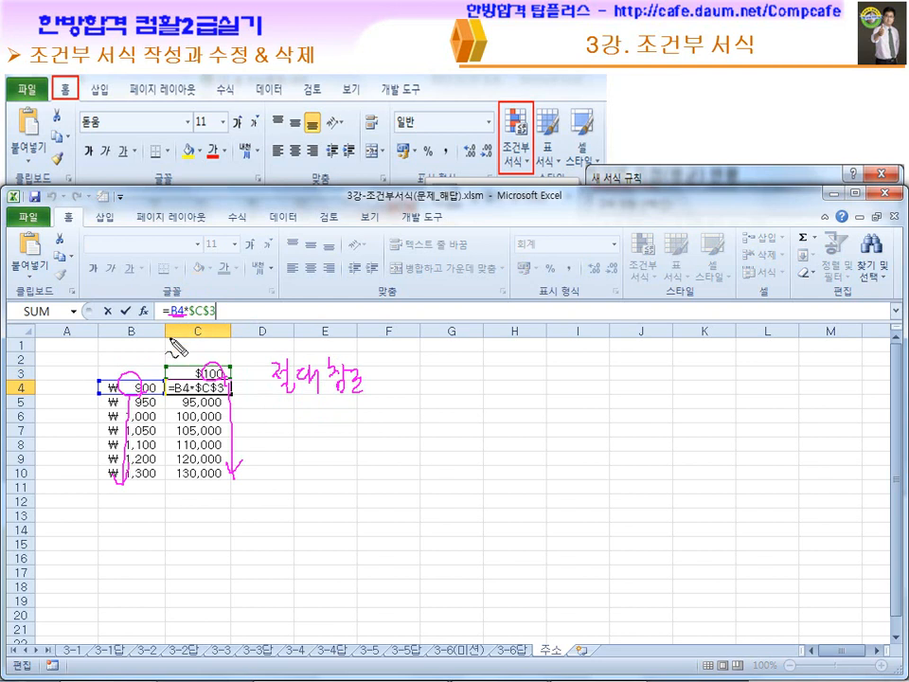
{"action": "mouse_move", "coordinate": [279, 424]}
{"action": "left_mouse_down"}
{"action": "mouse_move", "coordinate": [301, 441]}
{"action": "mouse_move", "coordinate": [320, 432]}
{"action": "mouse_move", "coordinate": [345, 457]}
{"action": "mouse_move", "coordinate": [366, 450]}
{"action": "mouse_move", "coordinate": [346, 468]}
{"action": "left_mouse_up"}
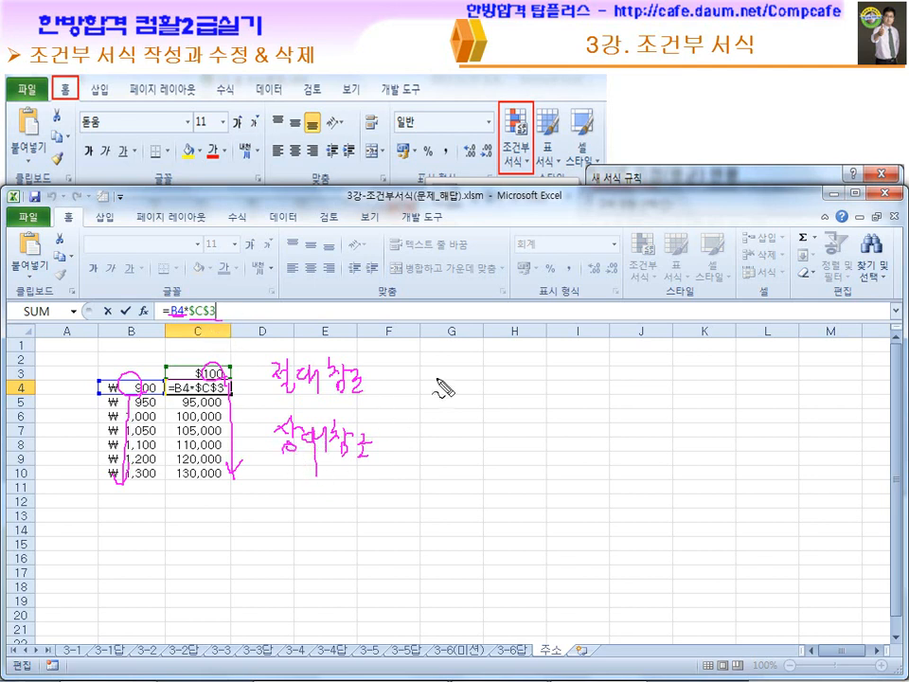
{"action": "mouse_move", "coordinate": [456, 371]}
{"action": "left_mouse_down"}
{"action": "mouse_move", "coordinate": [460, 384]}
{"action": "mouse_move", "coordinate": [511, 388]}
{"action": "mouse_move", "coordinate": [533, 406]}
{"action": "mouse_move", "coordinate": [545, 392]}
{"action": "mouse_move", "coordinate": [551, 400]}
{"action": "left_mouse_up"}
{"action": "mouse_move", "coordinate": [624, 356]}
{"action": "left_mouse_down"}
{"action": "mouse_move", "coordinate": [619, 384]}
{"action": "mouse_move", "coordinate": [694, 373]}
{"action": "left_mouse_up"}
{"action": "left_click_drag", "start_coordinate": [617, 385], "coordinate": [705, 382]}
{"action": "left_click_drag", "start_coordinate": [614, 410], "coordinate": [606, 434]}
{"action": "mouse_move", "coordinate": [607, 402]}
{"action": "left_mouse_down"}
{"action": "mouse_move", "coordinate": [609, 445]}
{"action": "mouse_move", "coordinate": [652, 442]}
{"action": "mouse_move", "coordinate": [639, 443]}
{"action": "left_mouse_up"}
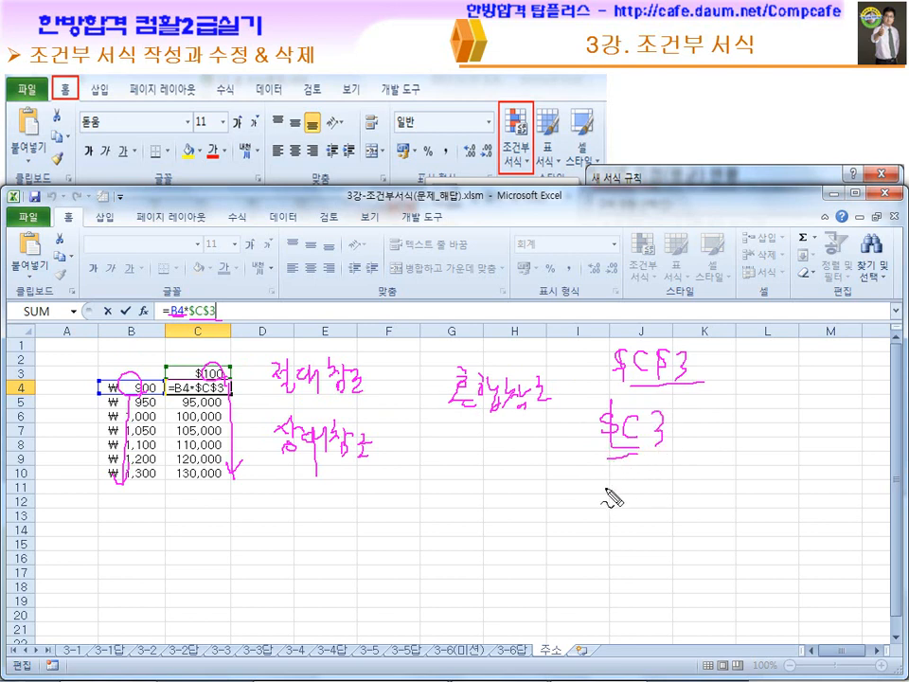
{"action": "mouse_move", "coordinate": [627, 485]}
{"action": "left_mouse_down"}
{"action": "mouse_move", "coordinate": [617, 509]}
{"action": "mouse_move", "coordinate": [633, 507]}
{"action": "left_mouse_up"}
{"action": "mouse_move", "coordinate": [642, 476]}
{"action": "left_mouse_down"}
{"action": "mouse_move", "coordinate": [644, 517]}
{"action": "mouse_move", "coordinate": [665, 508]}
{"action": "mouse_move", "coordinate": [642, 523]}
{"action": "left_mouse_up"}
{"action": "left_click_drag", "start_coordinate": [587, 423], "coordinate": [581, 481]}
{"action": "mouse_move", "coordinate": [506, 416]}
{"action": "left_mouse_down"}
{"action": "mouse_move", "coordinate": [547, 476]}
{"action": "mouse_move", "coordinate": [556, 472]}
{"action": "left_mouse_up"}
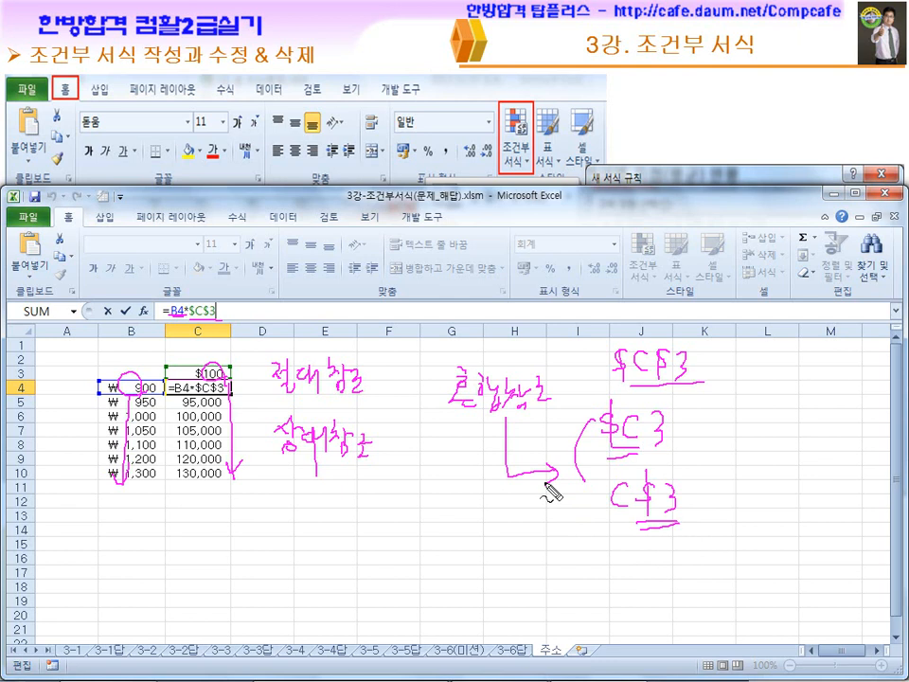
{"action": "key", "text": "Escape"}
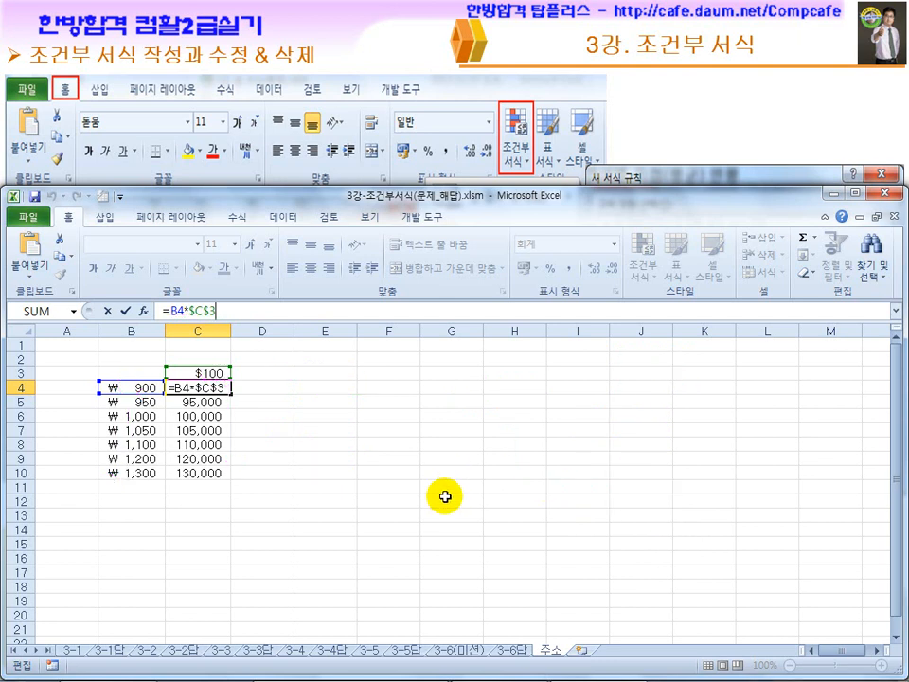
Cycle the $C$3 reference in C4's formula through the mixed forms C$3 and $C3 to the relative form C3
{"action": "left_click_drag", "start_coordinate": [227, 311], "coordinate": [193, 311]}
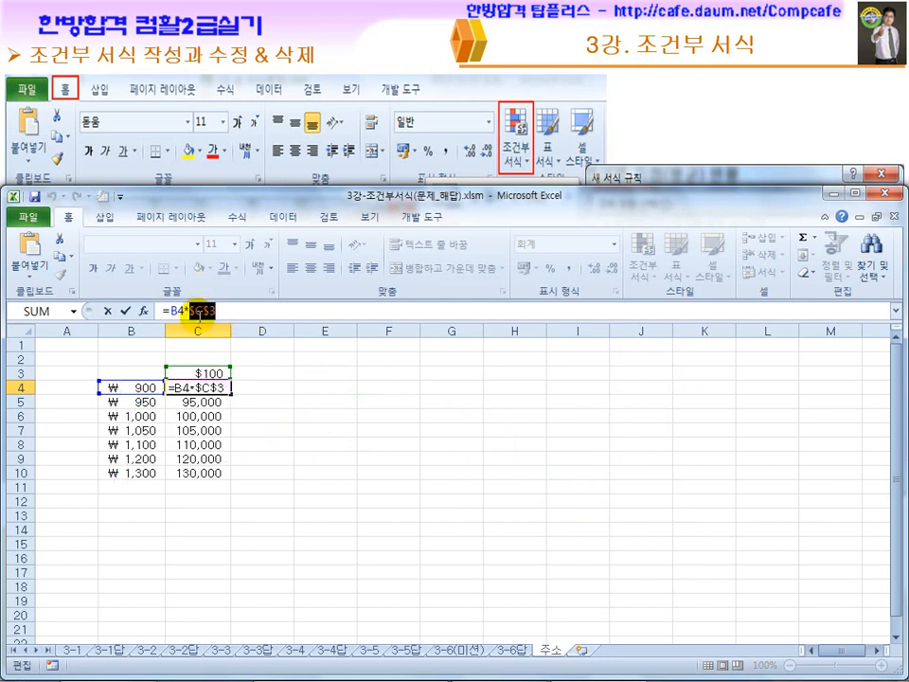
{"action": "key", "text": "F4"}
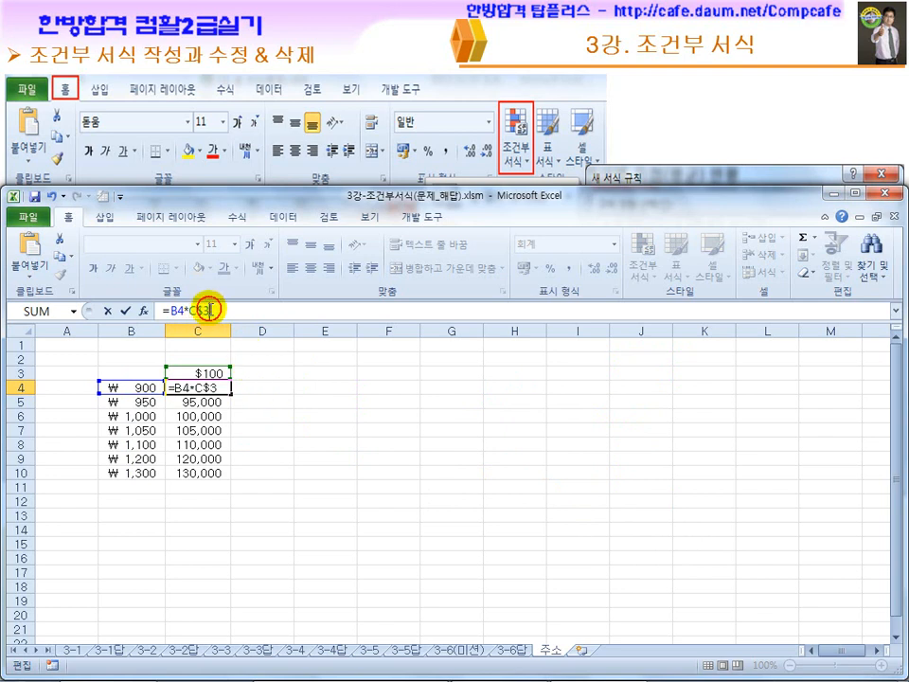
{"action": "left_click_drag", "start_coordinate": [212, 311], "coordinate": [189, 310]}
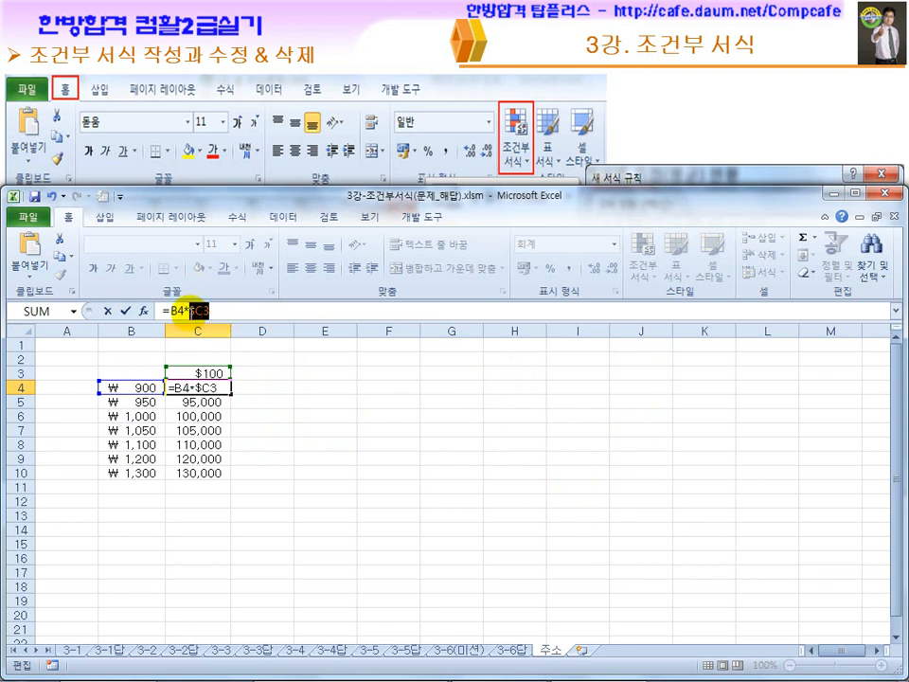
{"action": "key", "text": "F4"}
{"action": "left_click", "coordinate": [240, 312]}
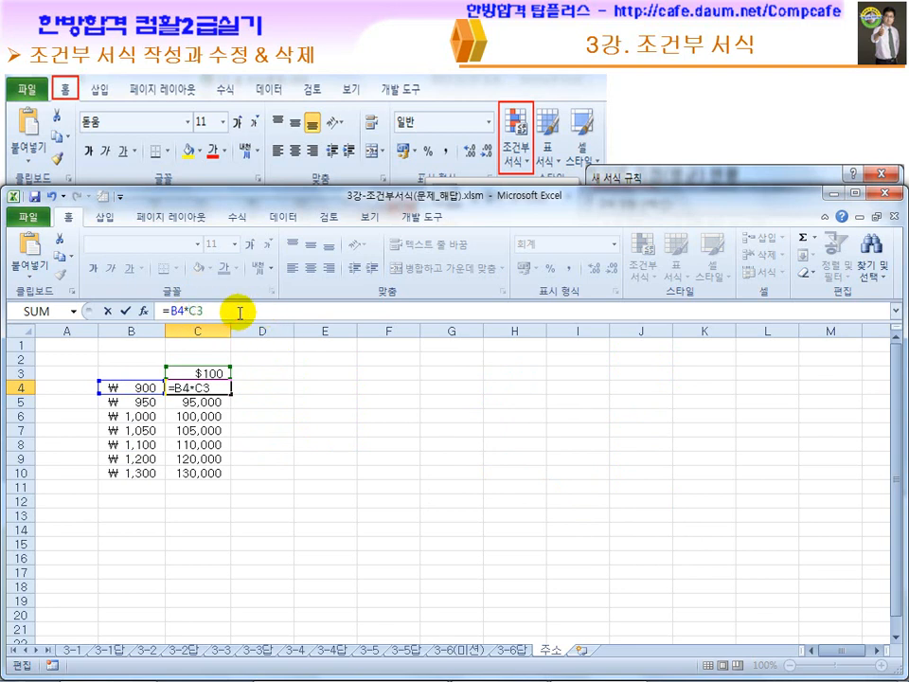
Cycle the relative C3 reference through its reference types back to absolute and commit the formula as =B4*$C$3
{"action": "left_click_drag", "start_coordinate": [237, 313], "coordinate": [192, 311]}
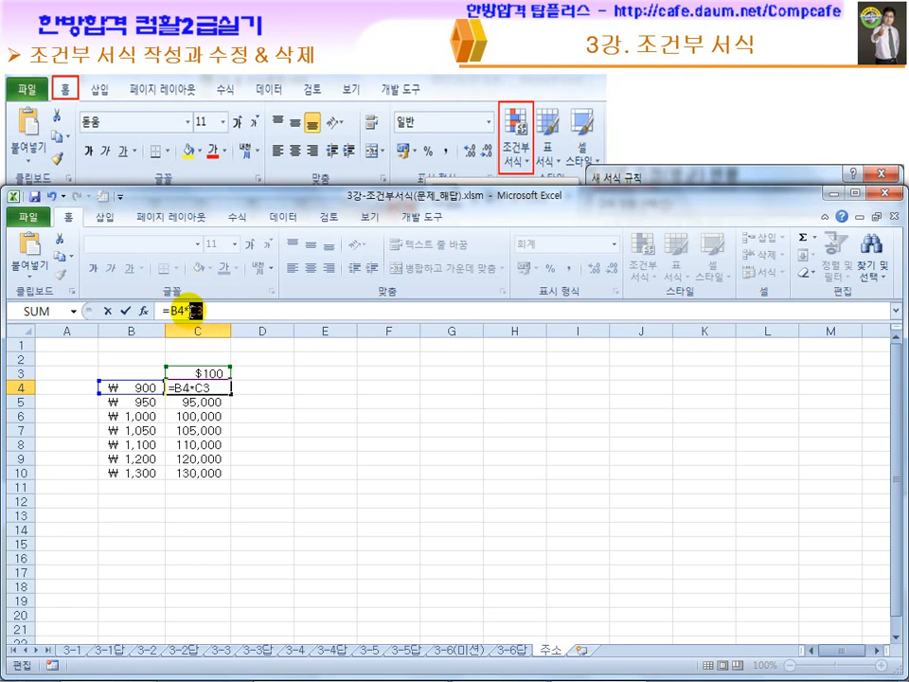
{"action": "key", "text": "F4"}
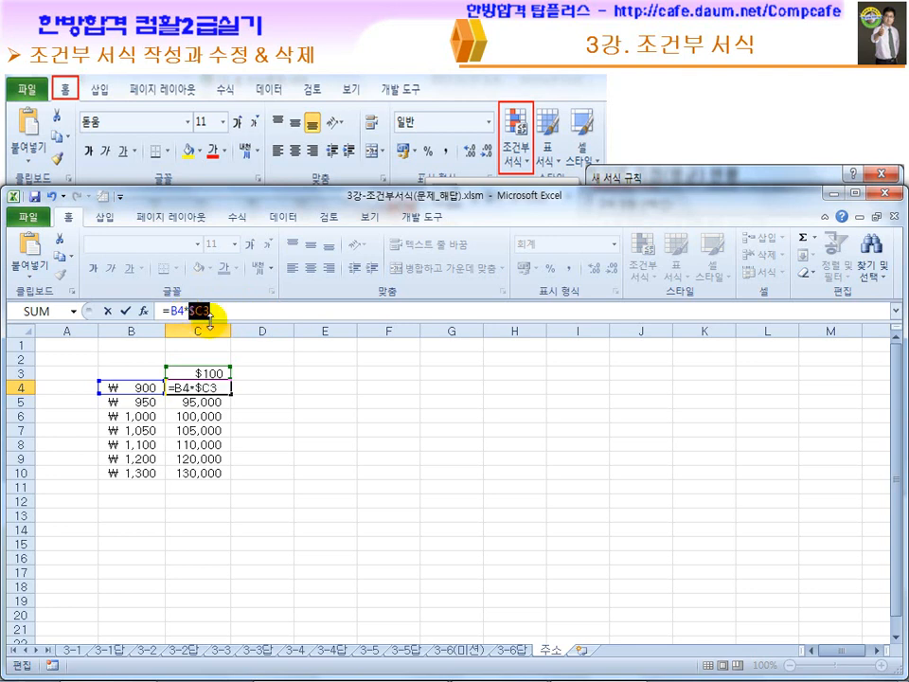
{"action": "key", "text": "F4"}
{"action": "key", "text": "F4"}
{"action": "key", "text": "F4"}
{"action": "key", "text": "Return"}
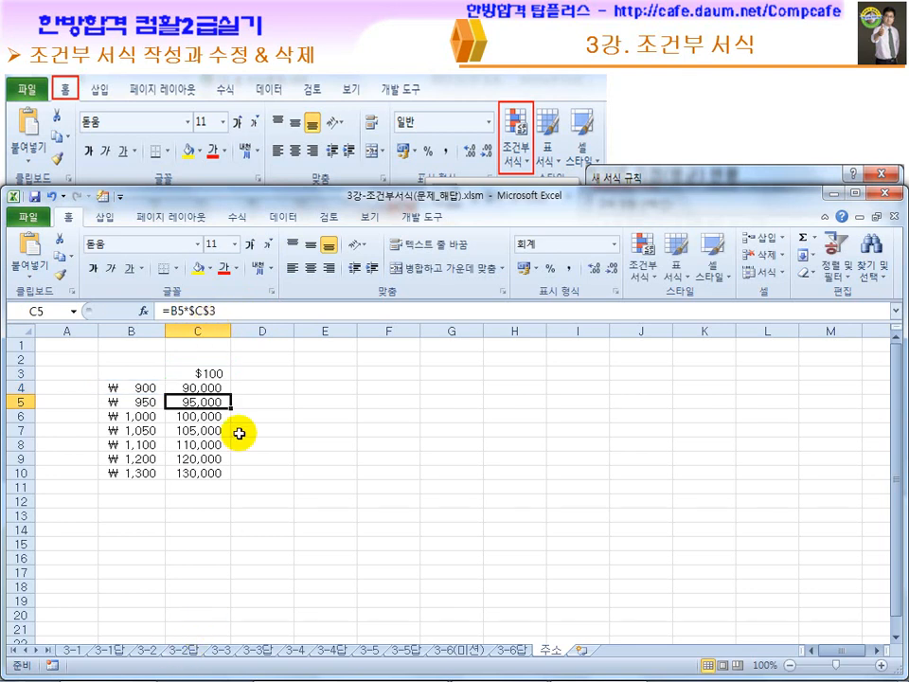
Open the 3-1 worksheet and return to the conditional formatting slide show
{"action": "left_click", "coordinate": [197, 387]}
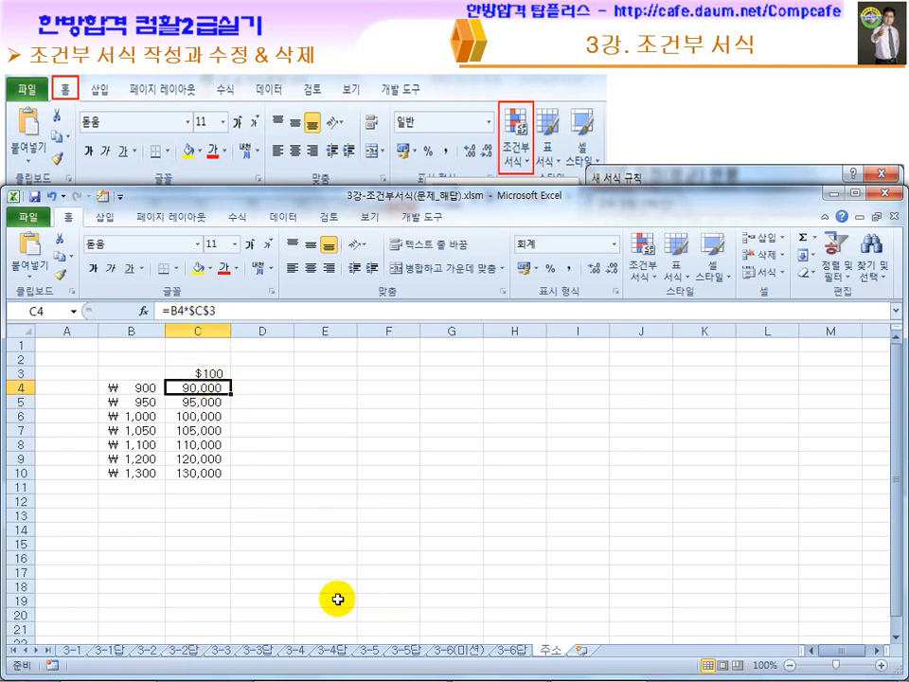
{"action": "left_click", "coordinate": [72, 650]}
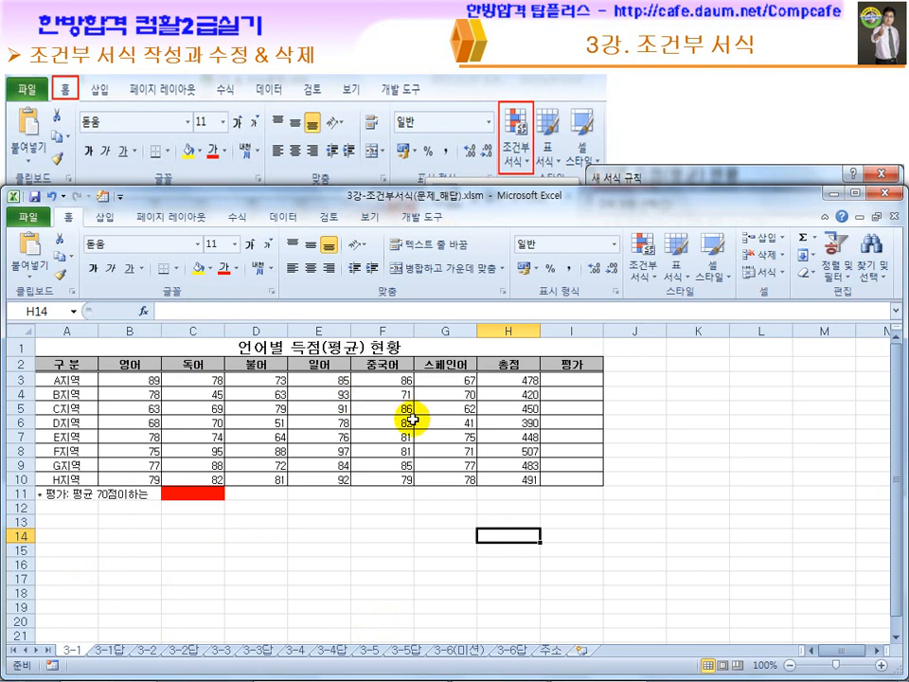
{"action": "key", "text": "super"}
{"action": "left_click", "coordinate": [411, 666]}
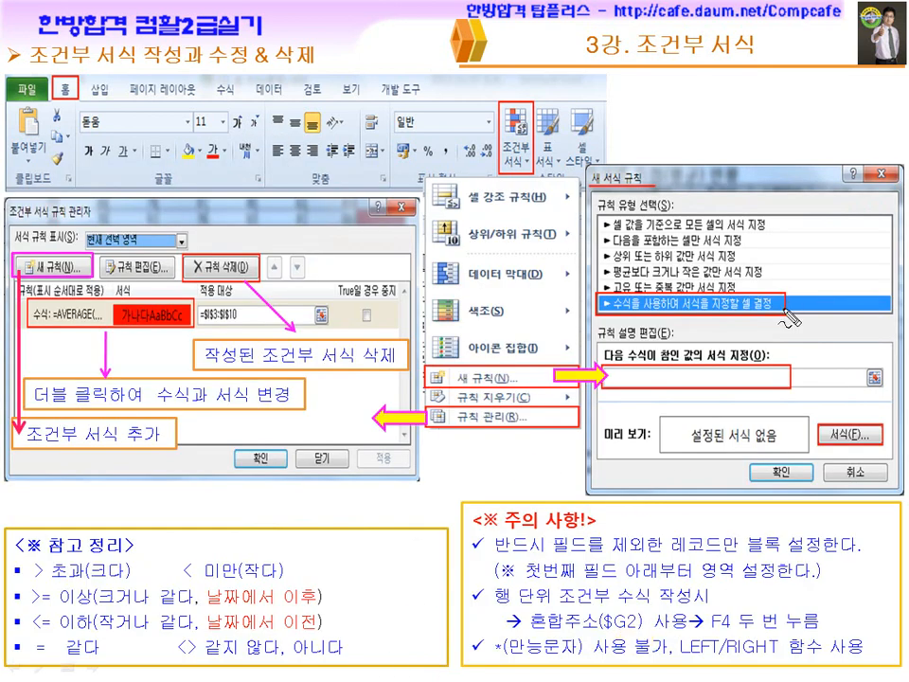
{"action": "left_click_drag", "start_coordinate": [598, 632], "coordinate": [646, 631]}
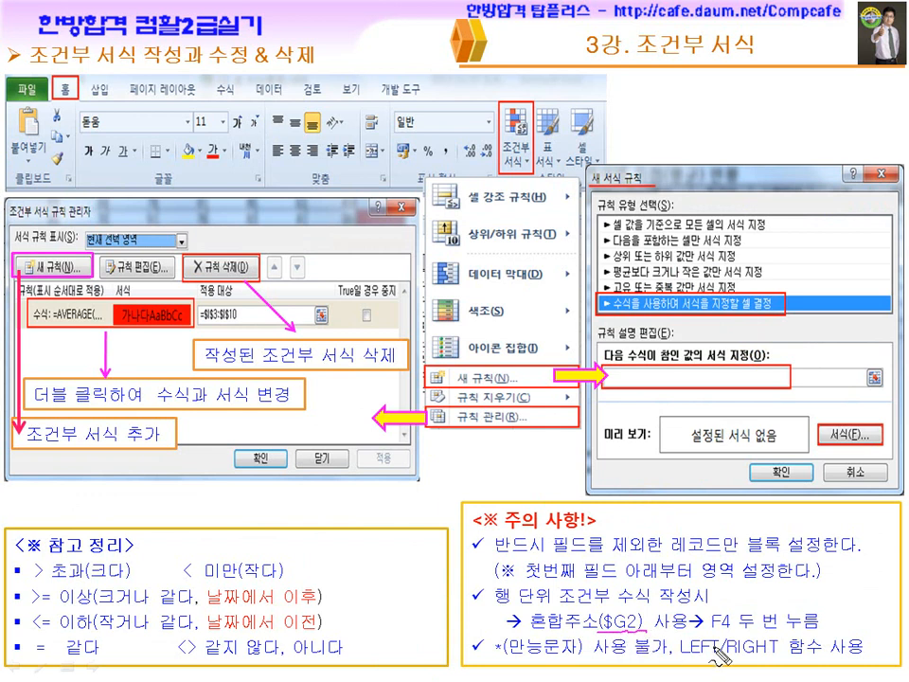
{"action": "left_click_drag", "start_coordinate": [713, 629], "coordinate": [818, 628]}
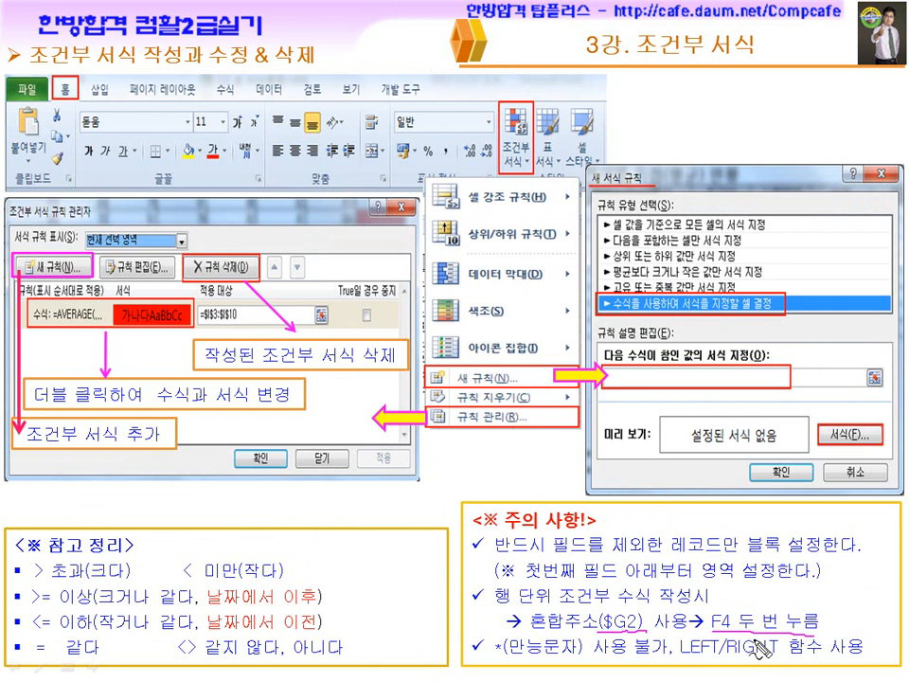
{"action": "left_click_drag", "start_coordinate": [620, 606], "coordinate": [642, 637]}
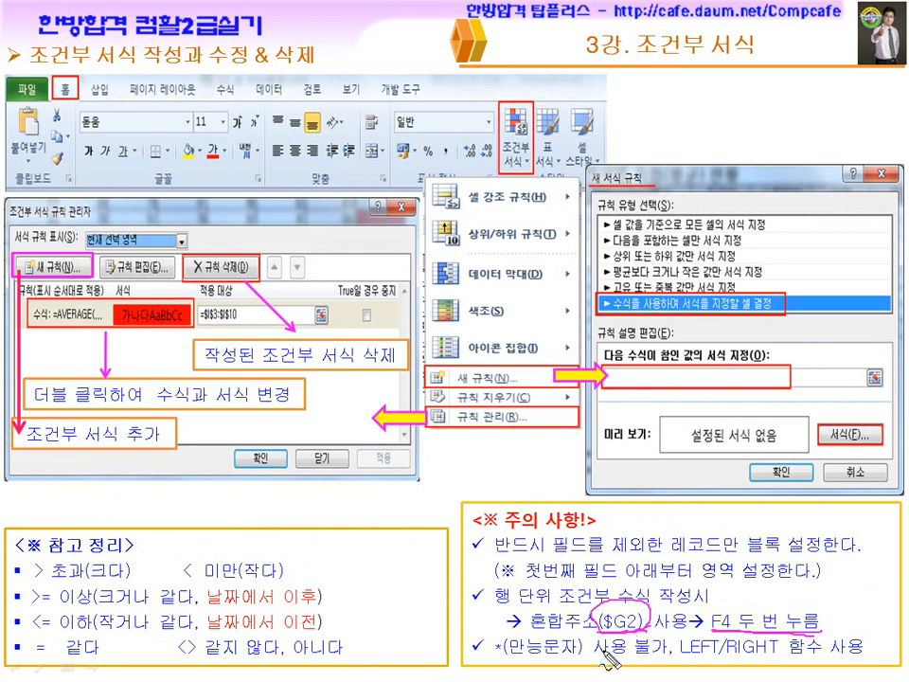
{"action": "left_click_drag", "start_coordinate": [499, 657], "coordinate": [584, 657]}
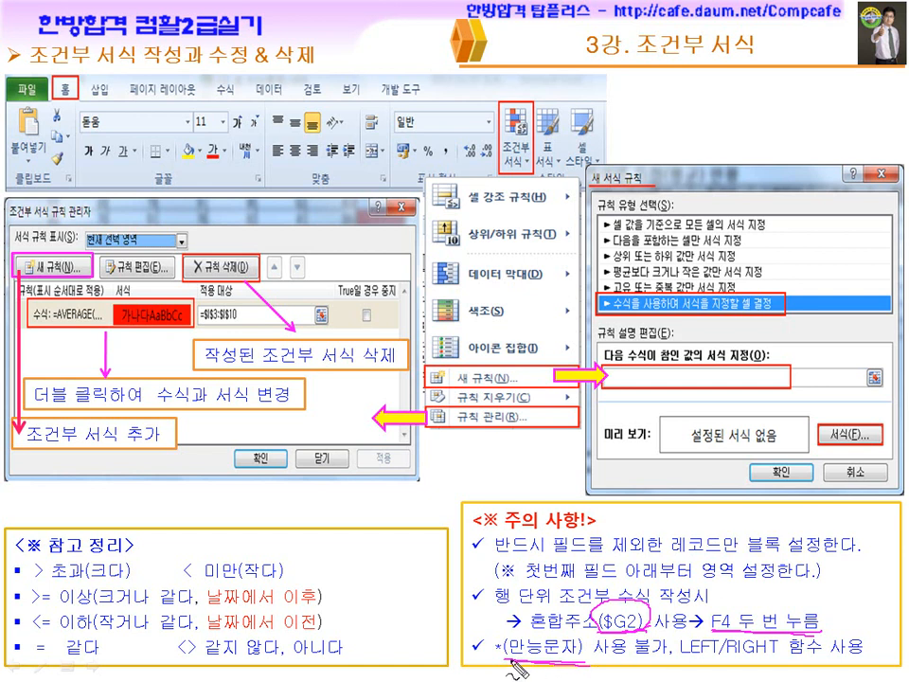
{"action": "left_click_drag", "start_coordinate": [632, 661], "coordinate": [669, 660]}
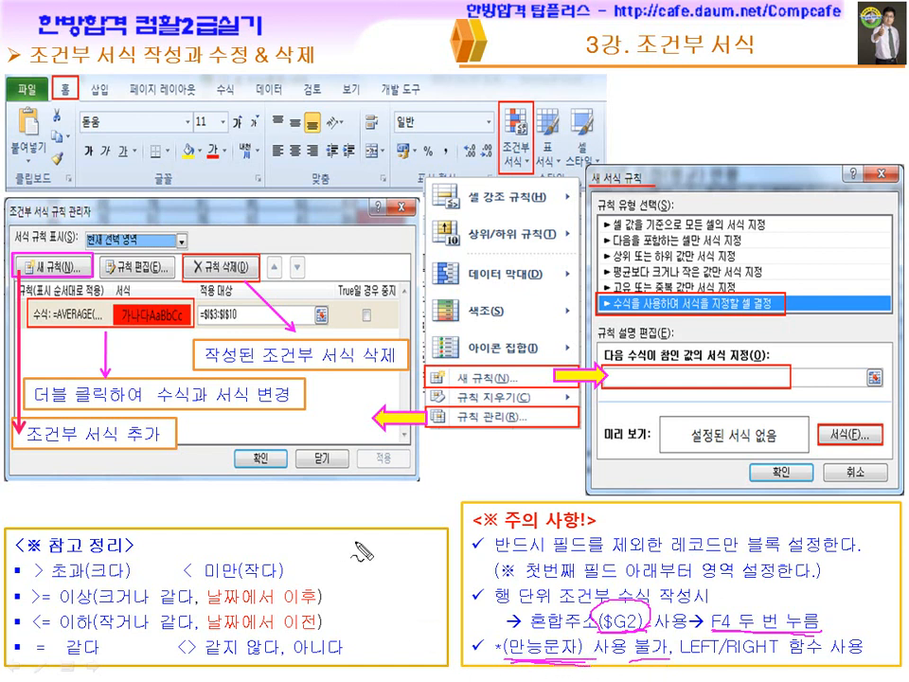
{"action": "mouse_move", "coordinate": [348, 505]}
{"action": "left_mouse_down"}
{"action": "mouse_move", "coordinate": [336, 511]}
{"action": "mouse_move", "coordinate": [364, 497]}
{"action": "mouse_move", "coordinate": [379, 511]}
{"action": "mouse_move", "coordinate": [385, 578]}
{"action": "mouse_move", "coordinate": [405, 561]}
{"action": "mouse_move", "coordinate": [414, 567]}
{"action": "left_mouse_up"}
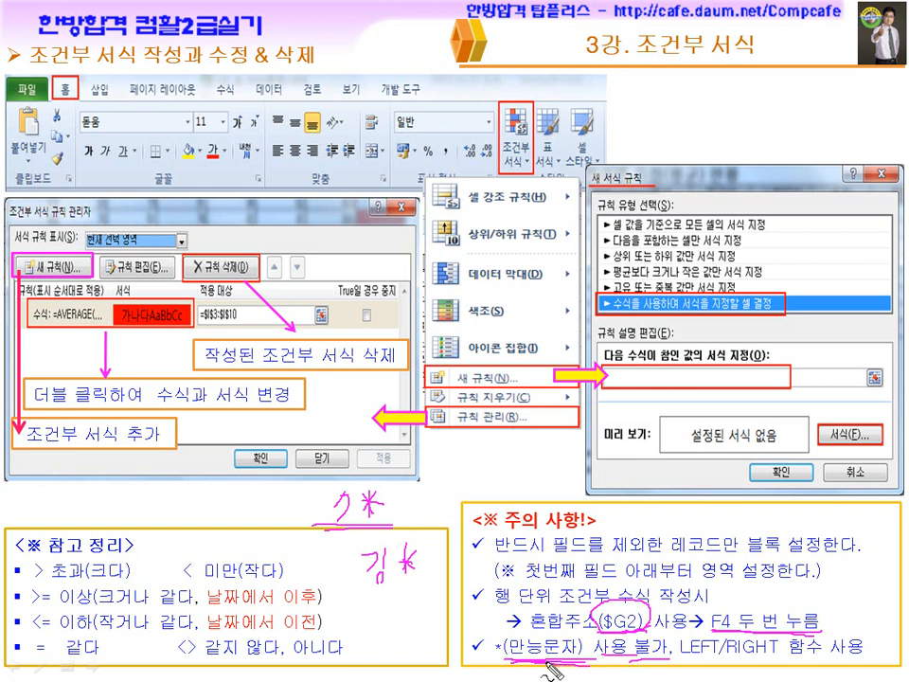
{"action": "left_click_drag", "start_coordinate": [691, 658], "coordinate": [764, 659]}
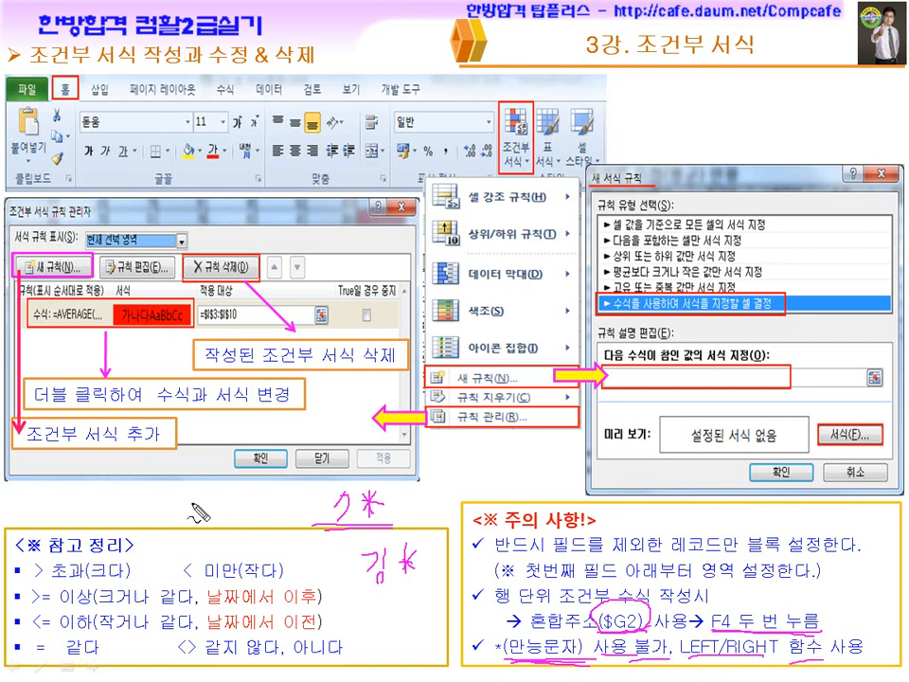
{"action": "left_click_drag", "start_coordinate": [171, 491], "coordinate": [171, 509]}
{"action": "mouse_move", "coordinate": [176, 492]}
{"action": "left_mouse_down"}
{"action": "mouse_move", "coordinate": [181, 511]}
{"action": "mouse_move", "coordinate": [303, 523]}
{"action": "mouse_move", "coordinate": [332, 516]}
{"action": "left_mouse_up"}
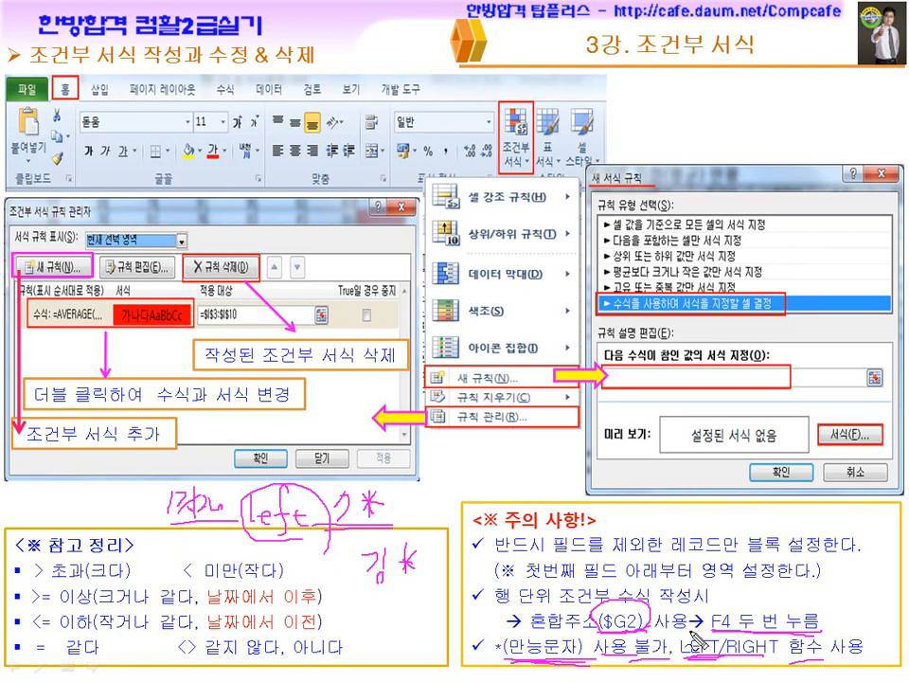
{"action": "mouse_move", "coordinate": [392, 614]}
{"action": "left_mouse_down"}
{"action": "mouse_move", "coordinate": [372, 636]}
{"action": "mouse_move", "coordinate": [394, 641]}
{"action": "mouse_move", "coordinate": [397, 622]}
{"action": "left_mouse_up"}
{"action": "left_click_drag", "start_coordinate": [403, 606], "coordinate": [410, 627]}
{"action": "left_click_drag", "start_coordinate": [399, 629], "coordinate": [421, 633]}
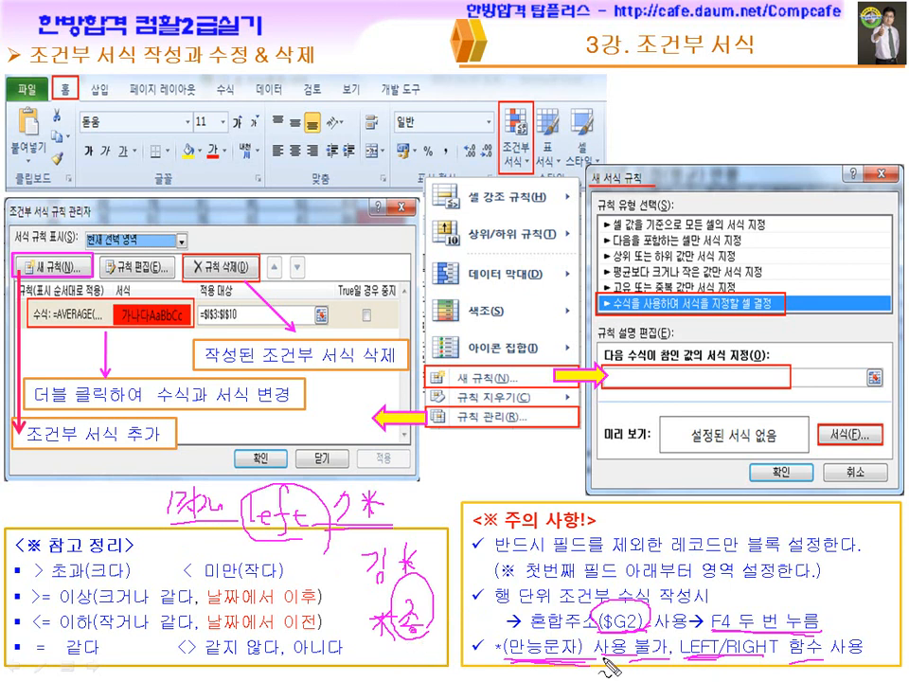
{"action": "left_click_drag", "start_coordinate": [757, 653], "coordinate": [735, 660]}
{"action": "left_click_drag", "start_coordinate": [433, 500], "coordinate": [433, 522]}
{"action": "left_click_drag", "start_coordinate": [433, 501], "coordinate": [461, 527]}
{"action": "left_click", "coordinate": [457, 500]}
{"action": "left_click_drag", "start_coordinate": [471, 499], "coordinate": [493, 522]}
{"action": "left_click_drag", "start_coordinate": [482, 512], "coordinate": [499, 509]}
{"action": "left_click_drag", "start_coordinate": [420, 626], "coordinate": [422, 628]}
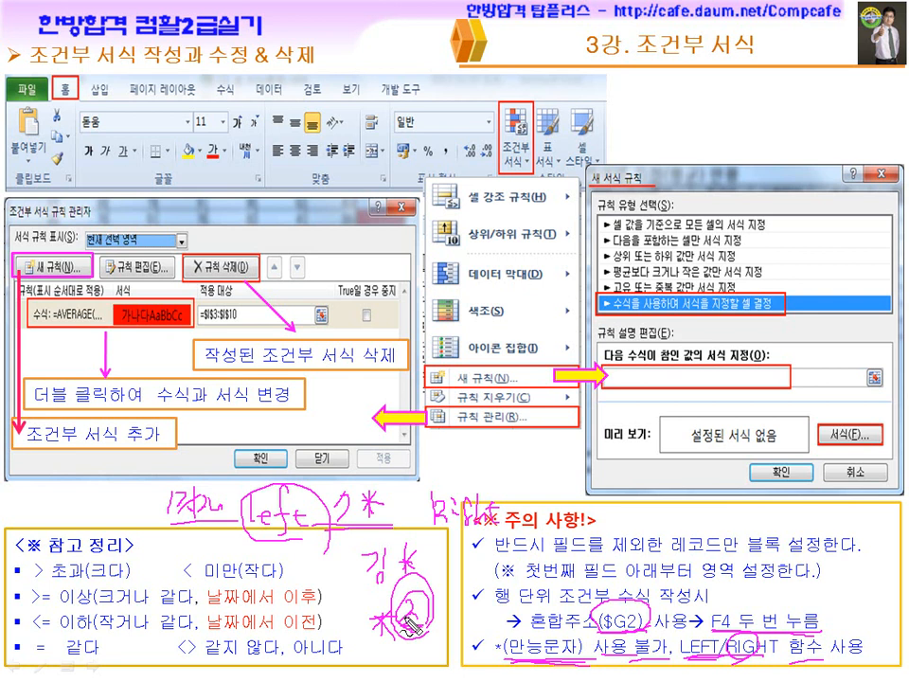
{"action": "key", "text": "e"}
{"action": "left_click_drag", "start_coordinate": [30, 581], "coordinate": [62, 594]}
{"action": "left_click_drag", "start_coordinate": [183, 579], "coordinate": [205, 579]}
{"action": "left_click_drag", "start_coordinate": [57, 603], "coordinate": [128, 607]}
{"action": "left_click_drag", "start_coordinate": [248, 603], "coordinate": [334, 599]}
{"action": "left_click_drag", "start_coordinate": [283, 627], "coordinate": [323, 625]}
{"action": "left_click_drag", "start_coordinate": [66, 655], "coordinate": [98, 652]}
{"action": "left_click_drag", "start_coordinate": [176, 659], "coordinate": [233, 655]}
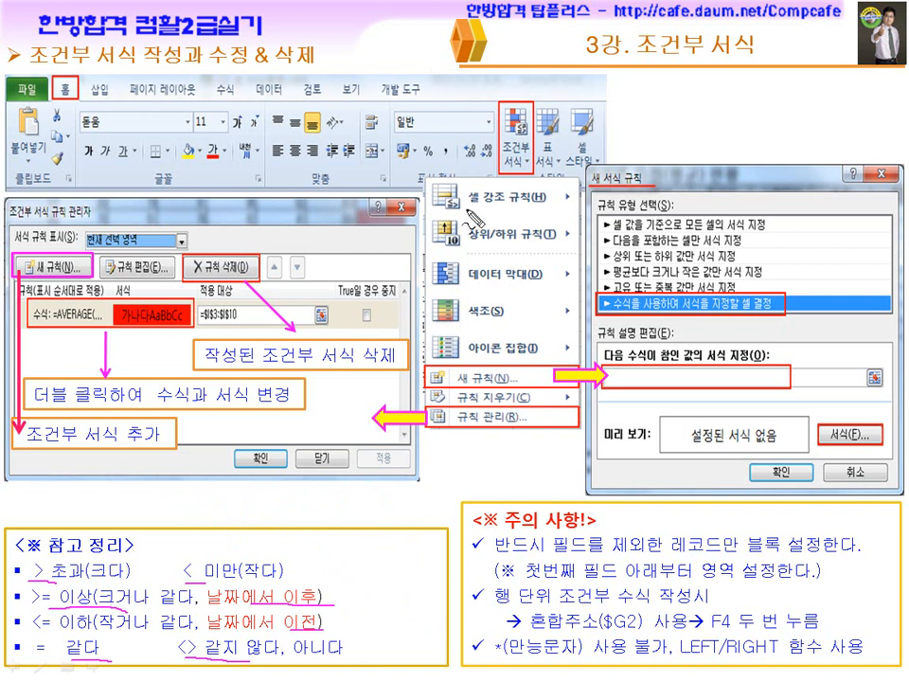
{"action": "left_click_drag", "start_coordinate": [70, 77], "coordinate": [74, 97]}
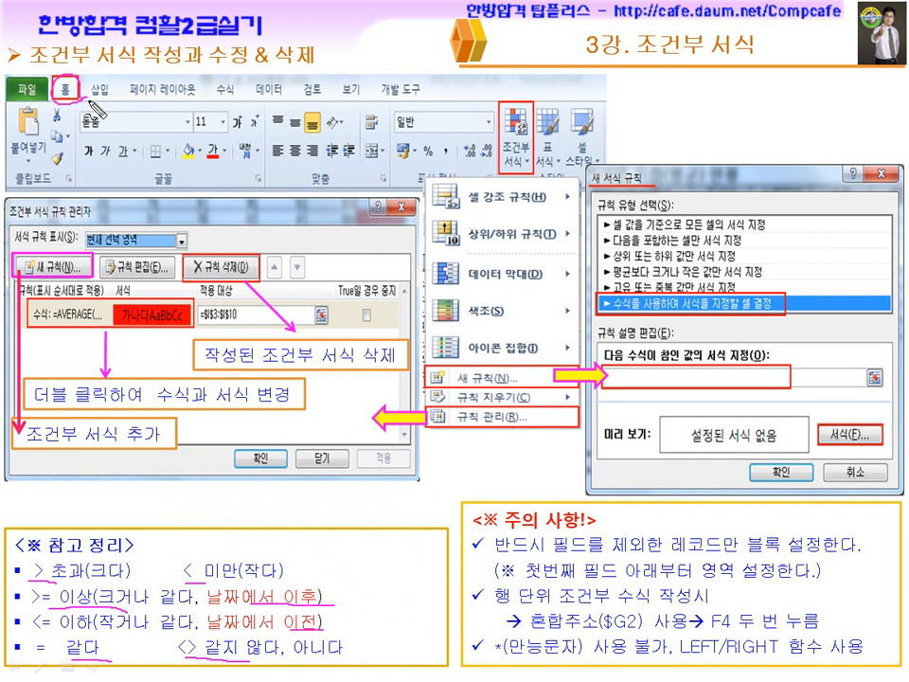
{"action": "left_click_drag", "start_coordinate": [526, 133], "coordinate": [502, 172]}
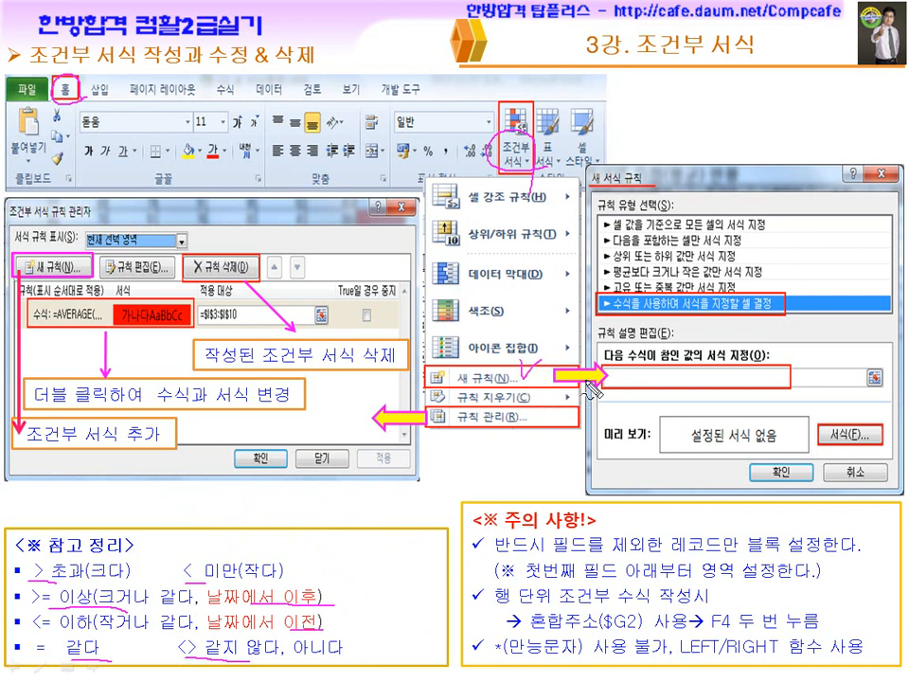
{"action": "mouse_move", "coordinate": [629, 328]}
{"action": "left_mouse_down"}
{"action": "mouse_move", "coordinate": [639, 308]}
{"action": "mouse_move", "coordinate": [745, 308]}
{"action": "left_mouse_up"}
{"action": "mouse_move", "coordinate": [678, 369]}
{"action": "left_mouse_down"}
{"action": "mouse_move", "coordinate": [715, 378]}
{"action": "mouse_move", "coordinate": [752, 371]}
{"action": "mouse_move", "coordinate": [748, 384]}
{"action": "left_mouse_up"}
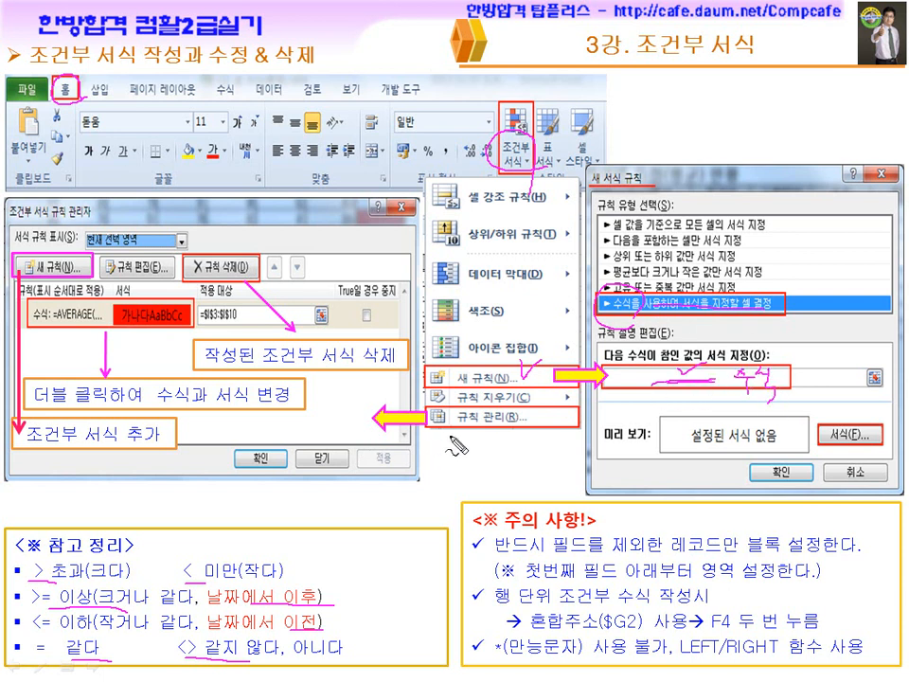
{"action": "mouse_move", "coordinate": [672, 387]}
{"action": "left_mouse_down"}
{"action": "mouse_move", "coordinate": [657, 381]}
{"action": "mouse_move", "coordinate": [679, 384]}
{"action": "left_mouse_up"}
{"action": "left_click_drag", "start_coordinate": [478, 426], "coordinate": [498, 419]}
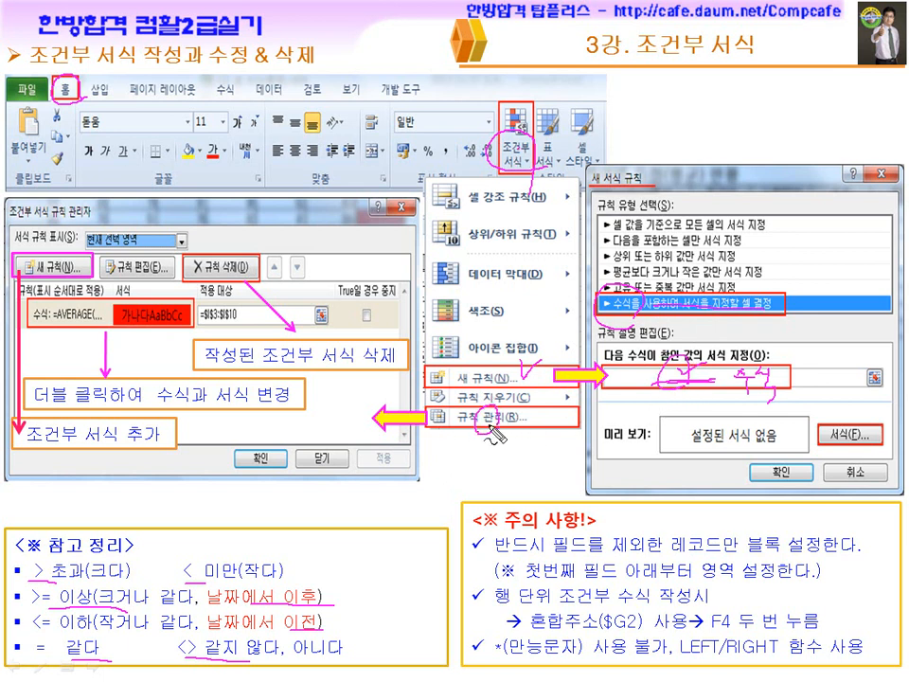
{"action": "left_click_drag", "start_coordinate": [226, 264], "coordinate": [228, 275]}
{"action": "left_click_drag", "start_coordinate": [155, 328], "coordinate": [170, 328]}
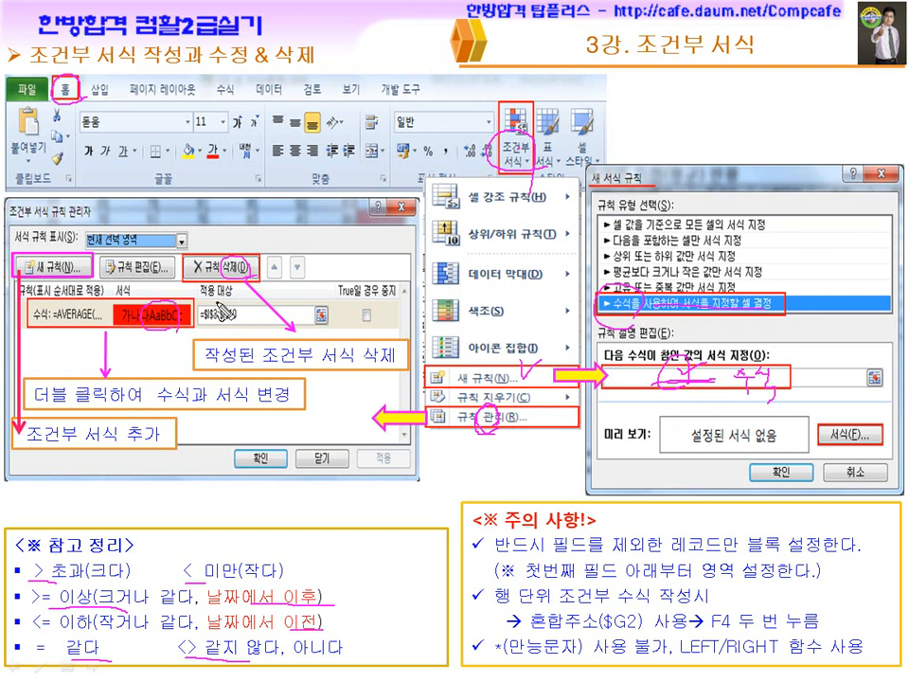
{"action": "mouse_move", "coordinate": [132, 271]}
{"action": "left_mouse_down"}
{"action": "mouse_move", "coordinate": [157, 263]}
{"action": "mouse_move", "coordinate": [140, 261]}
{"action": "left_mouse_up"}
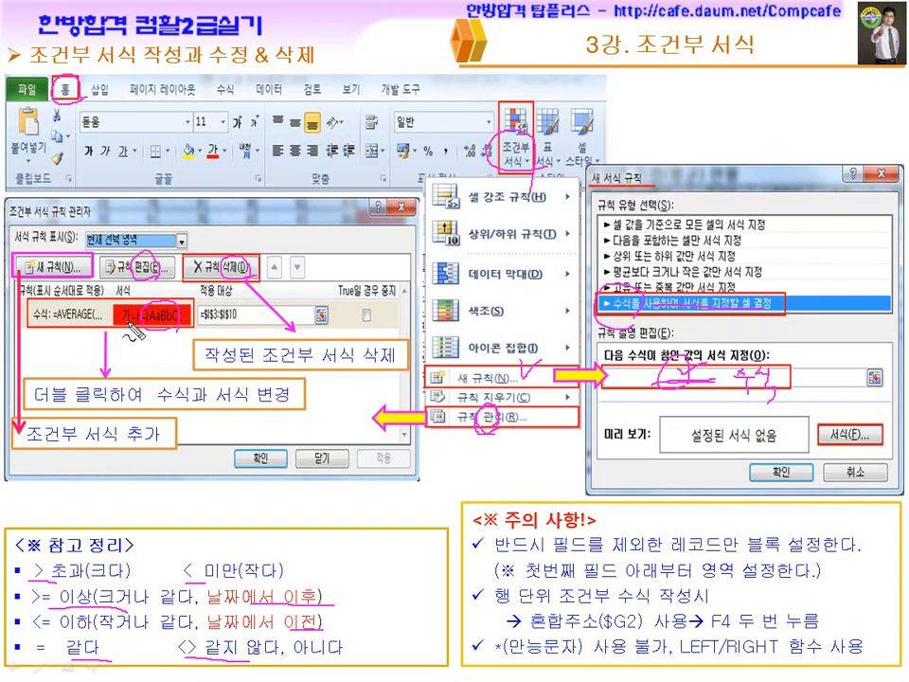
{"action": "left_click_drag", "start_coordinate": [179, 407], "coordinate": [282, 425]}
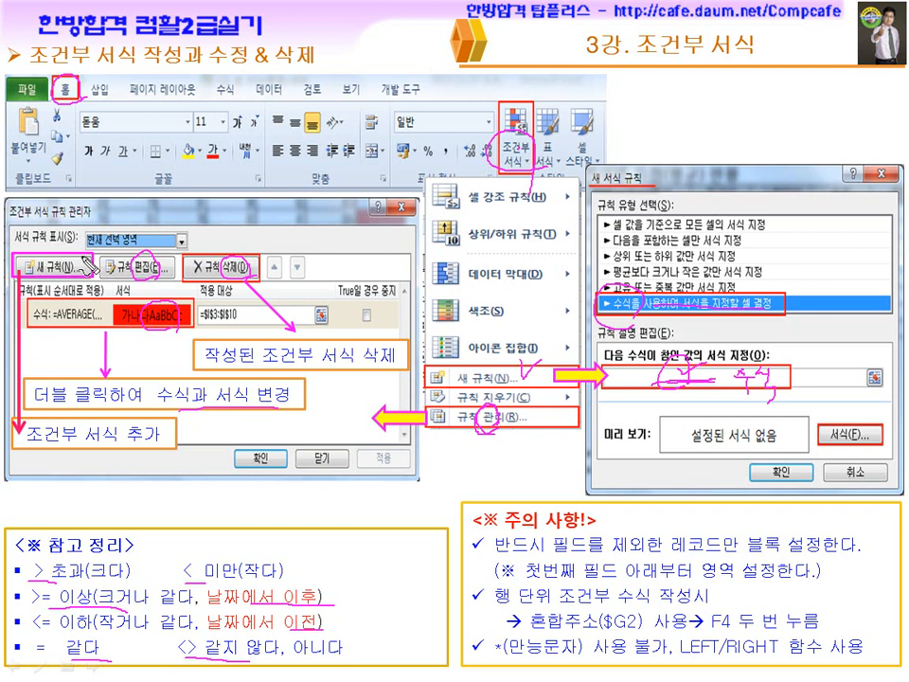
Circle the New Rule button on the slide and tick the note about adding conditional formatting
{"action": "left_click_drag", "start_coordinate": [57, 251], "coordinate": [76, 271]}
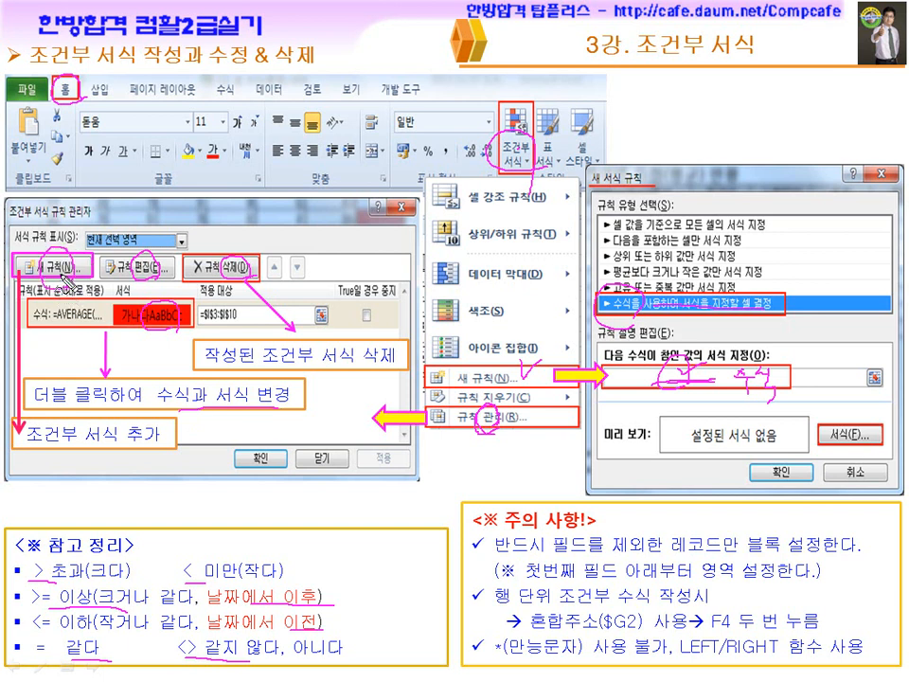
{"action": "left_click_drag", "start_coordinate": [155, 444], "coordinate": [182, 420]}
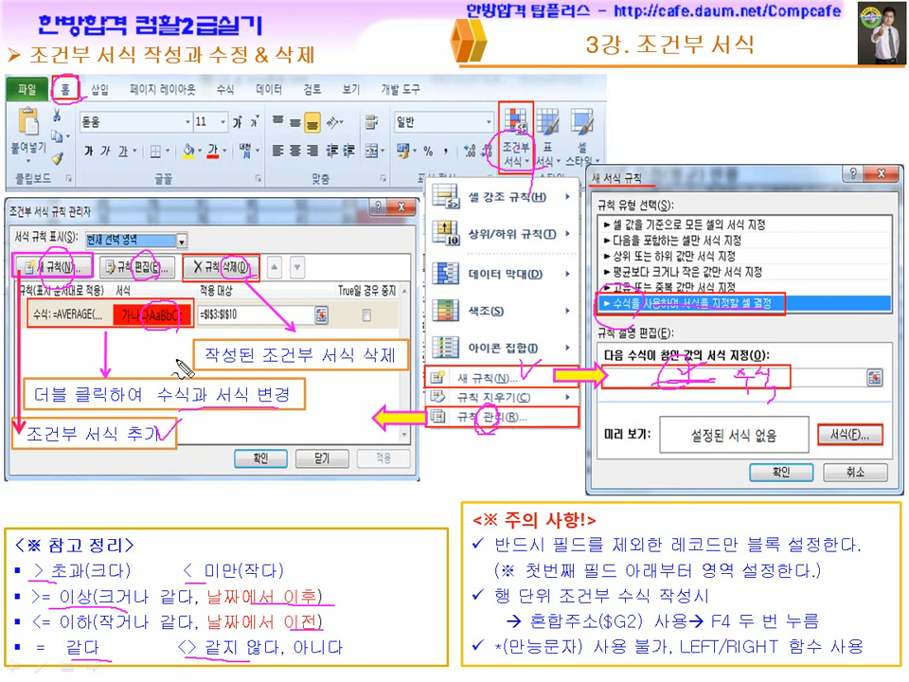
Advance to the sheet 3-1 problem slide and switch to the exercise document and the Excel workbook
{"action": "left_click", "coordinate": [289, 428]}
{"action": "key", "text": "super"}
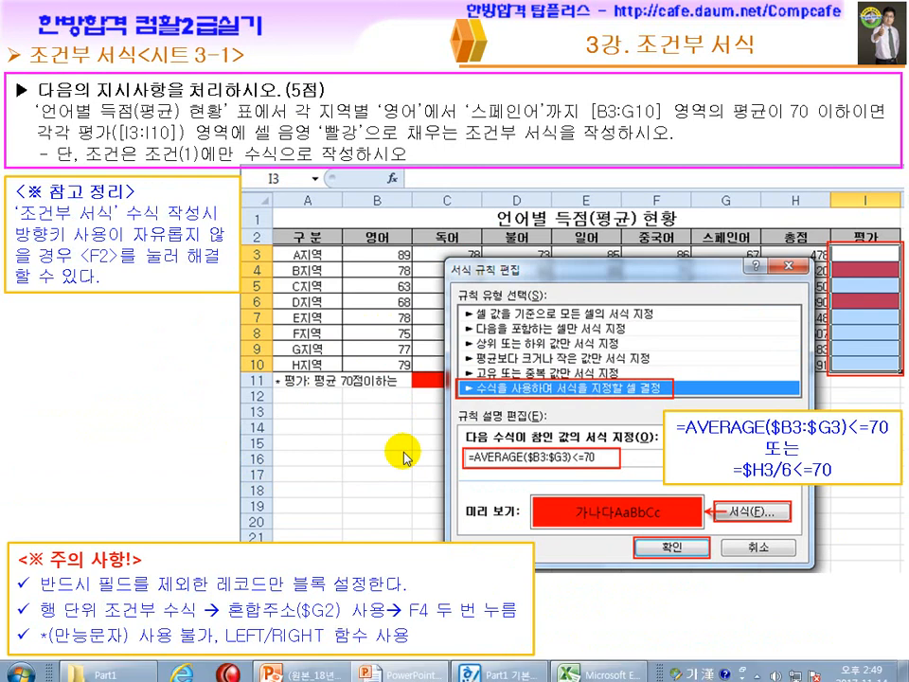
{"action": "left_click", "coordinate": [473, 665]}
{"action": "left_click", "coordinate": [571, 662]}
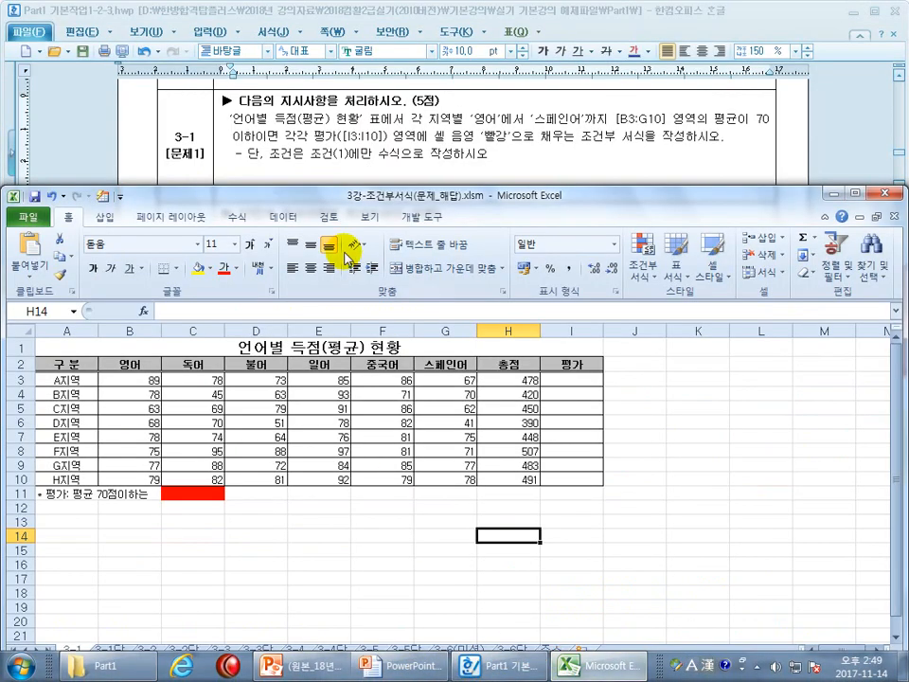
Examine the 3-1 instruction text and each region's scores from 영어 to 스페인어 in columns B to G
{"action": "left_click_drag", "start_coordinate": [233, 119], "coordinate": [309, 121]}
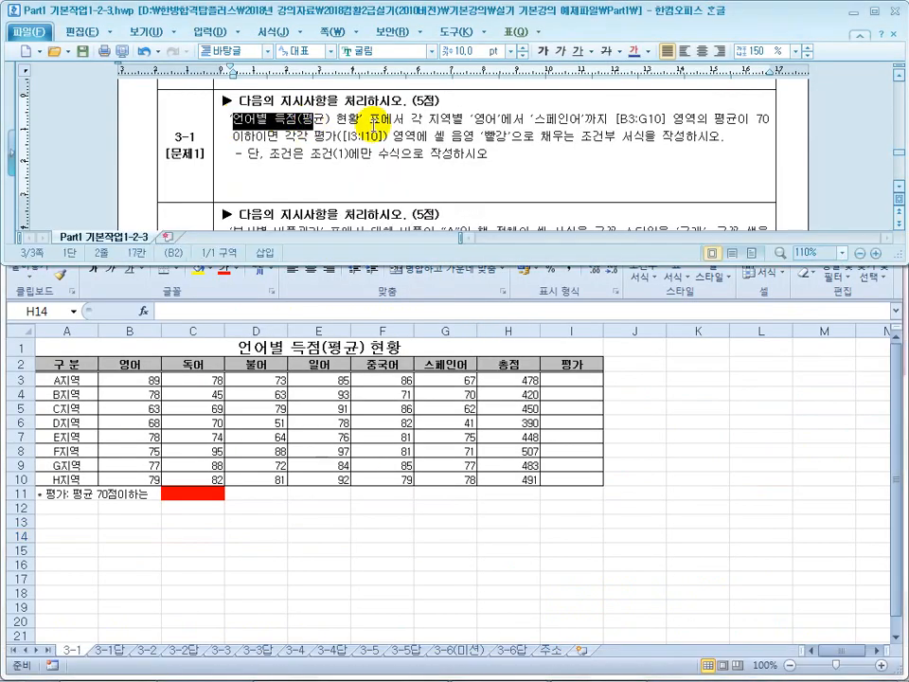
{"action": "left_click_drag", "start_coordinate": [438, 119], "coordinate": [557, 120]}
{"action": "left_click", "coordinate": [259, 406]}
{"action": "left_click_drag", "start_coordinate": [138, 381], "coordinate": [442, 384]}
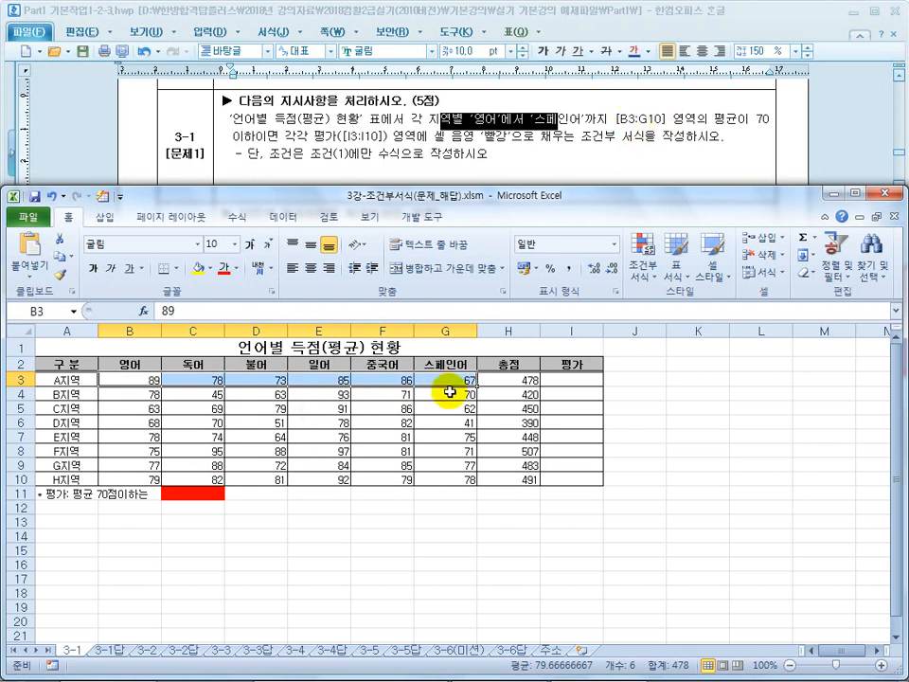
{"action": "left_click_drag", "start_coordinate": [151, 380], "coordinate": [436, 409]}
{"action": "left_click_drag", "start_coordinate": [142, 422], "coordinate": [459, 420]}
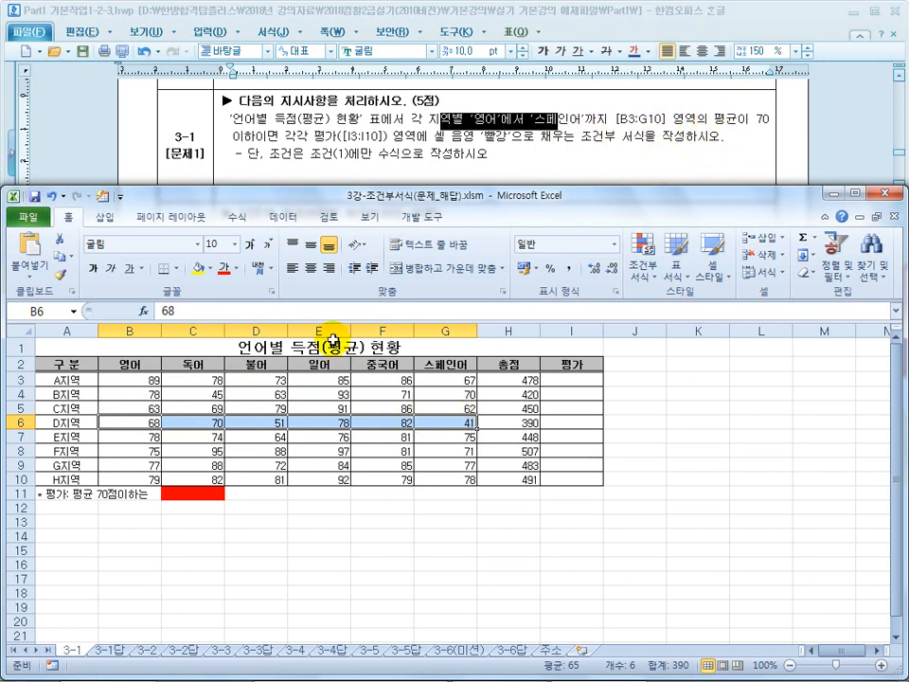
{"action": "left_click_drag", "start_coordinate": [142, 380], "coordinate": [432, 386]}
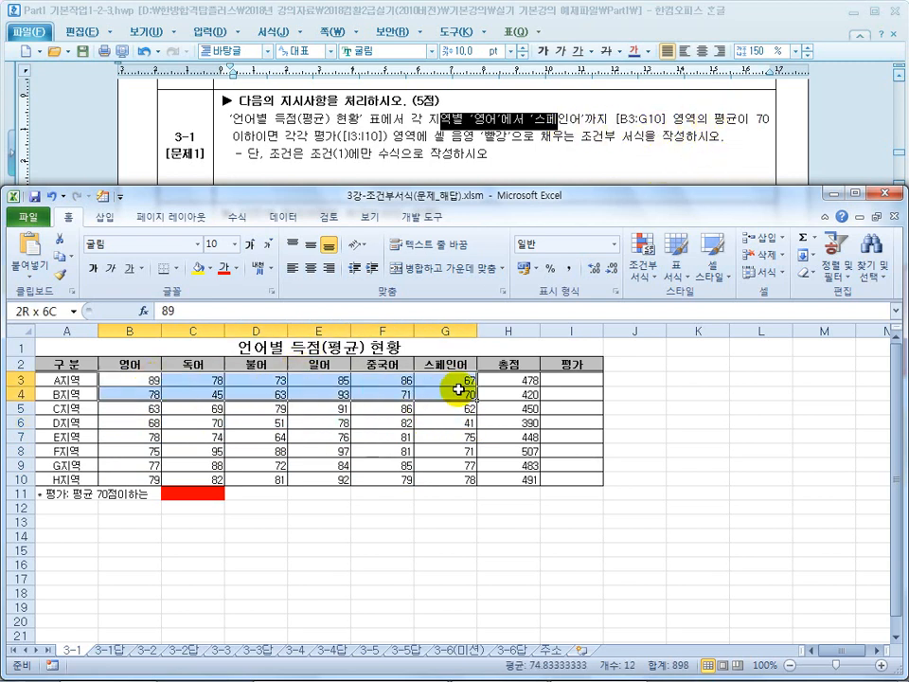
Enter =average(B3:G3) in J3 and fill the formula down to J10
{"action": "left_click", "coordinate": [636, 385]}
{"action": "type", "text": "=av"}
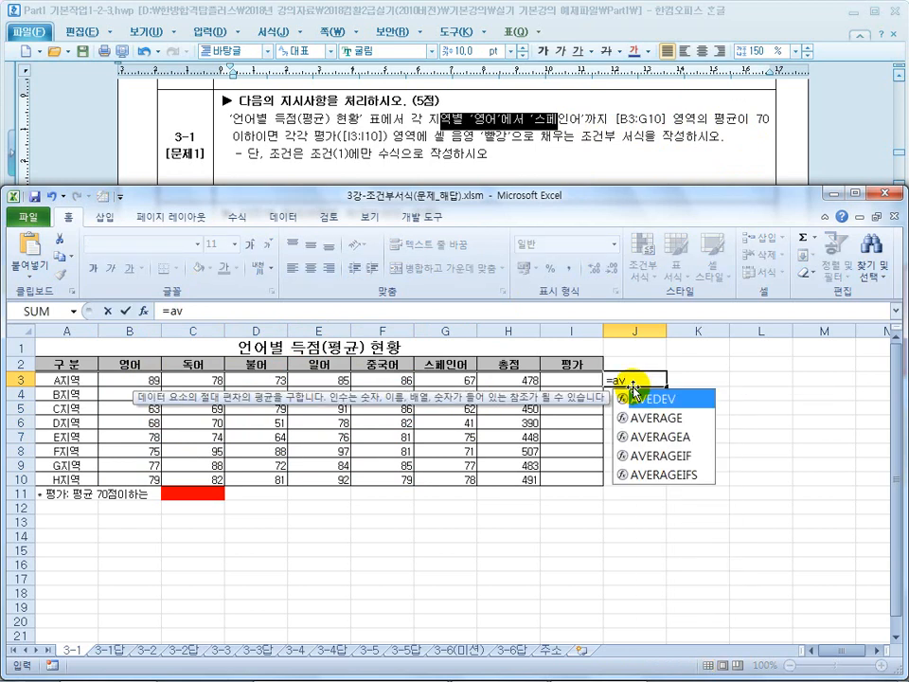
{"action": "type", "text": "erage("}
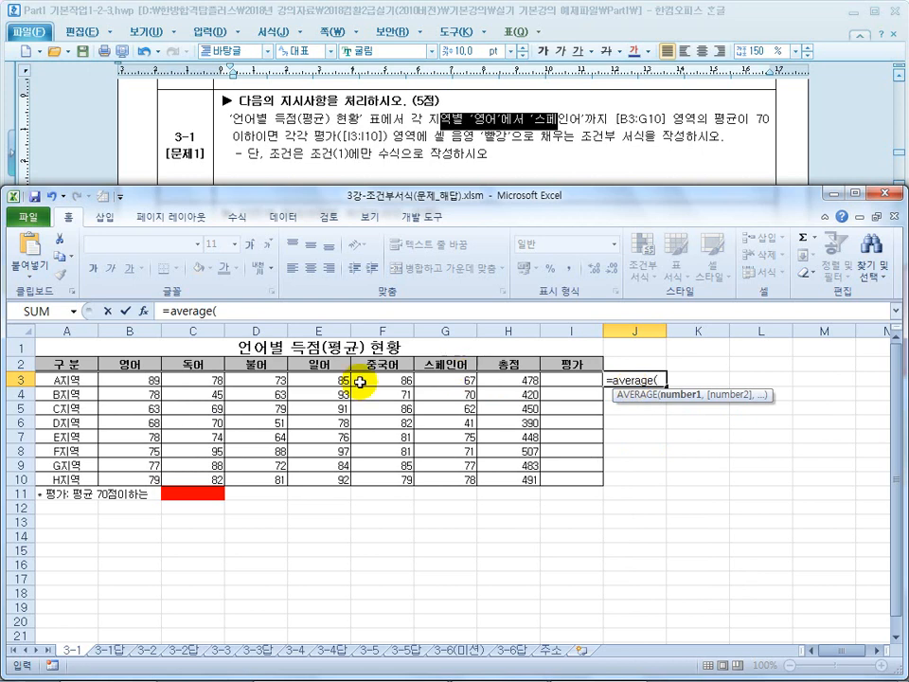
{"action": "left_click", "coordinate": [153, 380]}
{"action": "left_click_drag", "start_coordinate": [153, 380], "coordinate": [472, 386]}
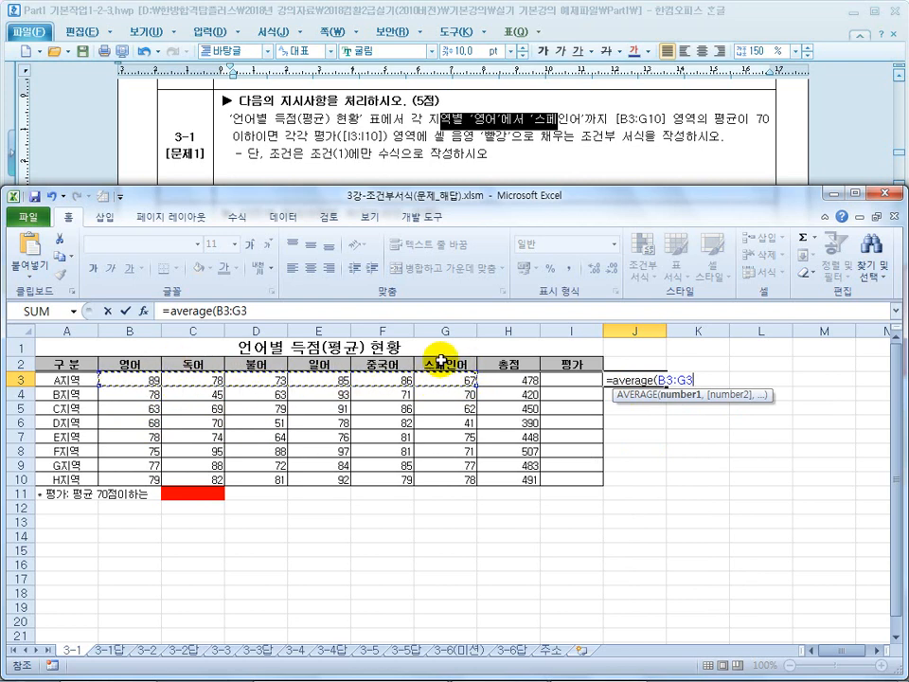
{"action": "type", "text": ")"}
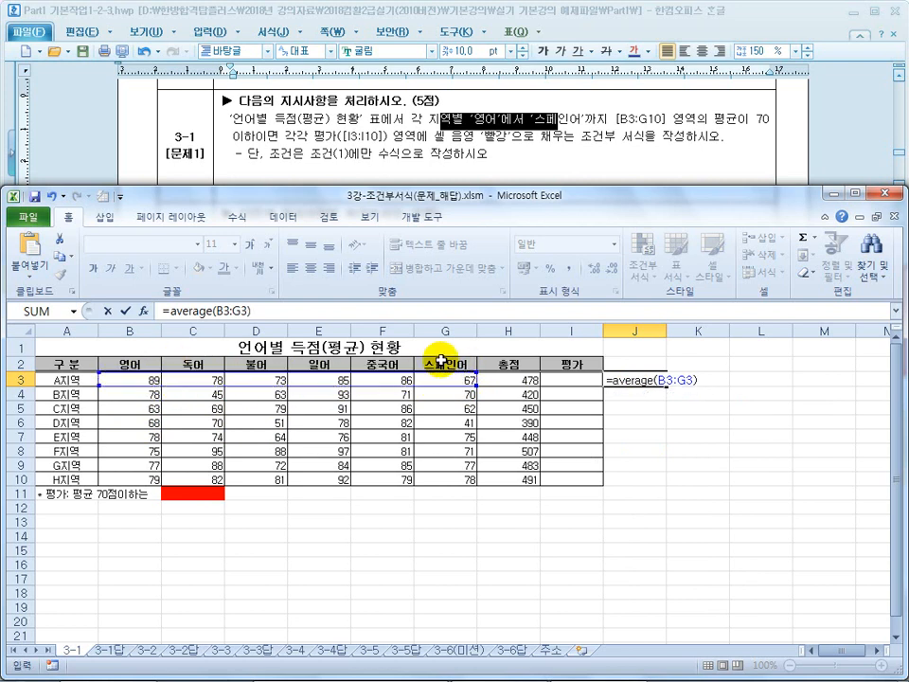
{"action": "key", "text": "Return"}
{"action": "left_click", "coordinate": [647, 380]}
{"action": "left_click_drag", "start_coordinate": [667, 385], "coordinate": [674, 493]}
Change the range in J3's average formula to the absolute reference $B$3:$G$3
{"action": "left_click", "coordinate": [634, 378]}
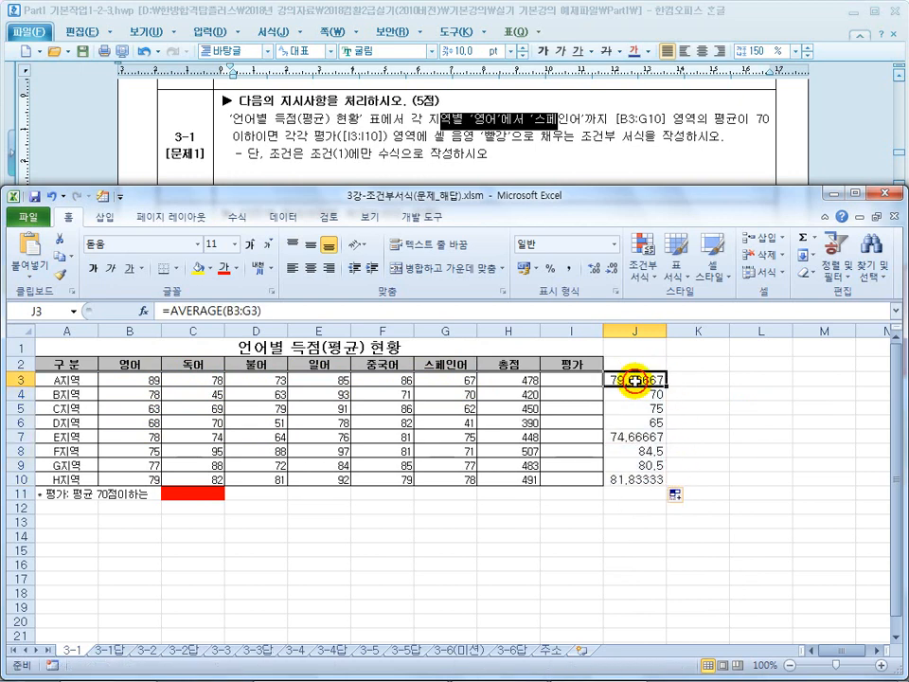
{"action": "left_click_drag", "start_coordinate": [227, 311], "coordinate": [258, 310]}
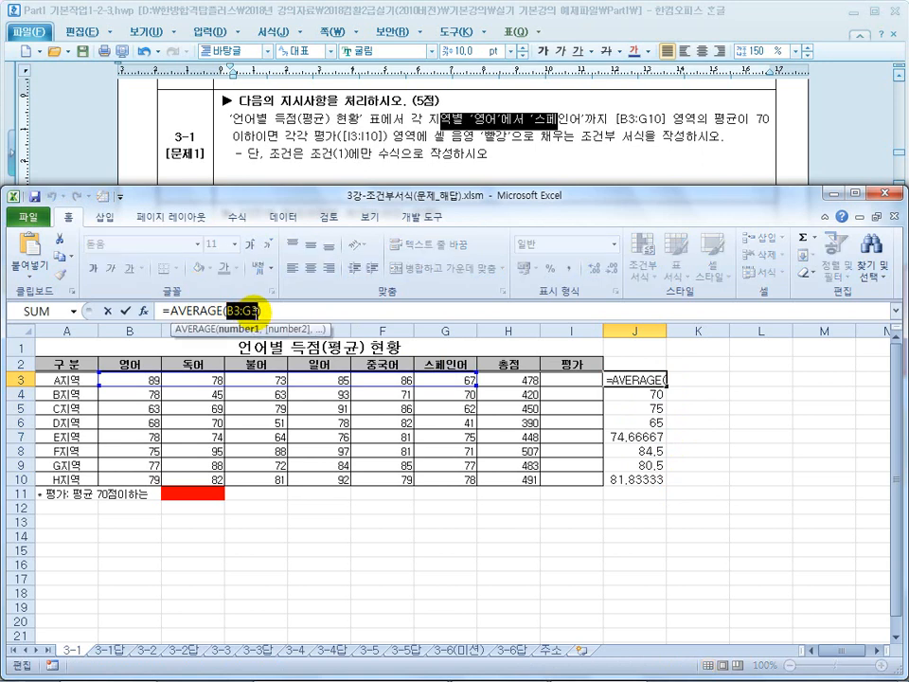
{"action": "key", "text": "F4"}
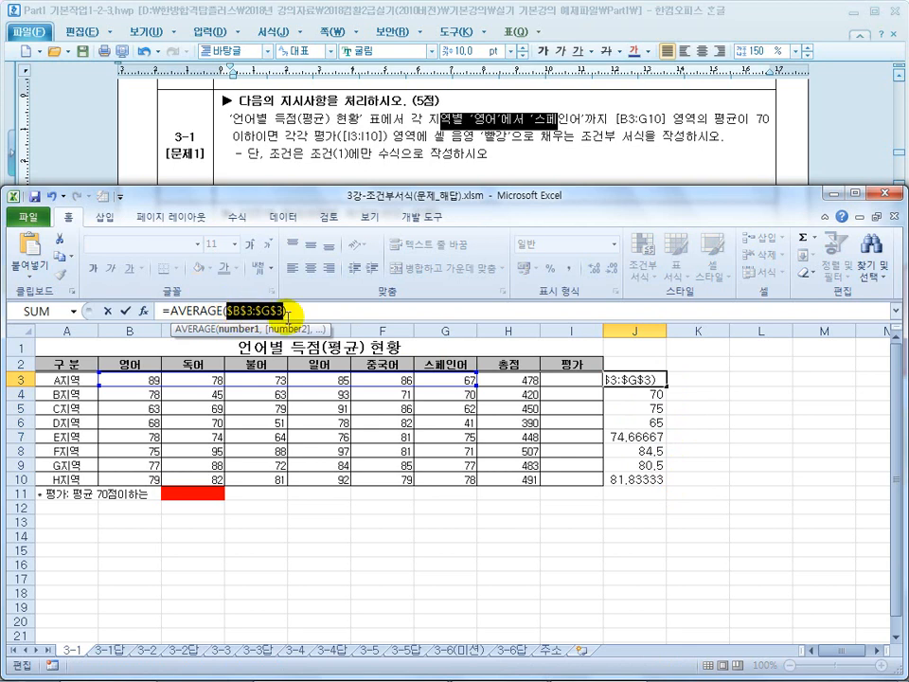
{"action": "key", "text": "Return"}
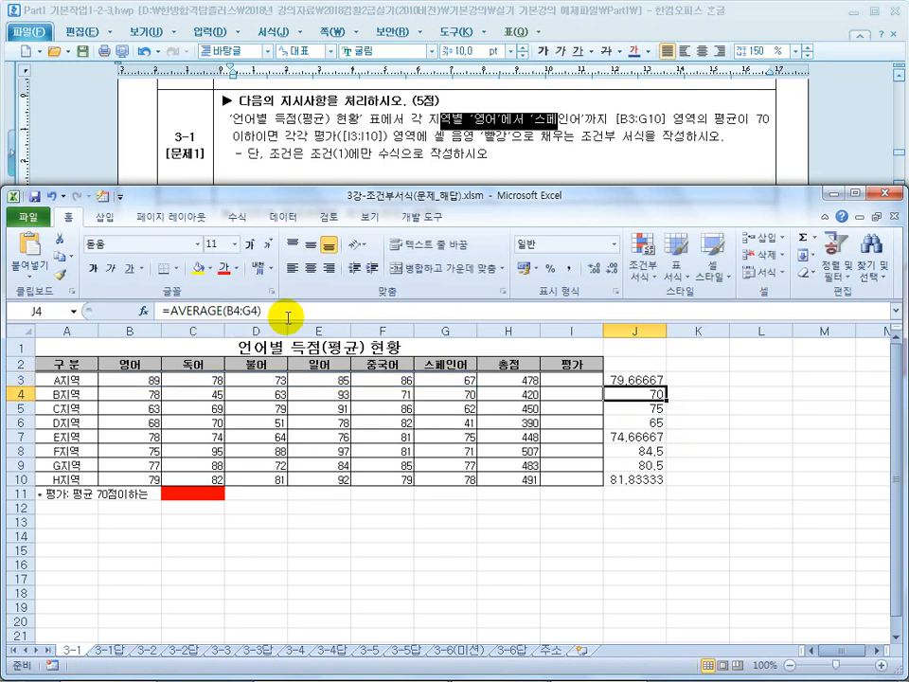
Try filling J3's absolute-reference average down to J10, compare it with the score rows, and undo the fill
{"action": "left_click", "coordinate": [650, 380]}
{"action": "left_click_drag", "start_coordinate": [668, 383], "coordinate": [669, 493]}
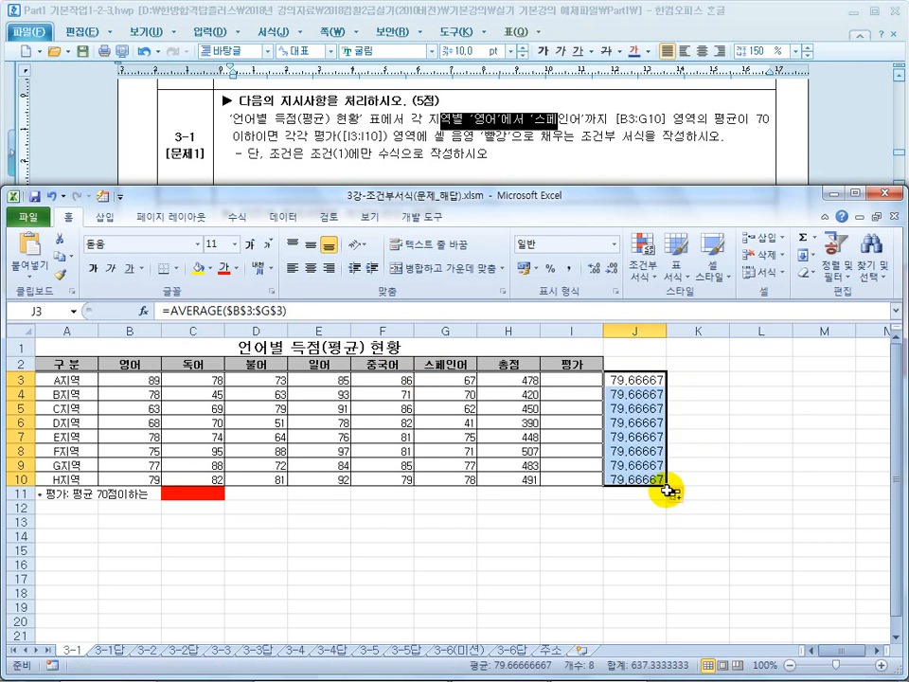
{"action": "left_click", "coordinate": [141, 379]}
{"action": "left_click_drag", "start_coordinate": [142, 394], "coordinate": [383, 394]}
{"action": "left_click_drag", "start_coordinate": [150, 409], "coordinate": [346, 409]}
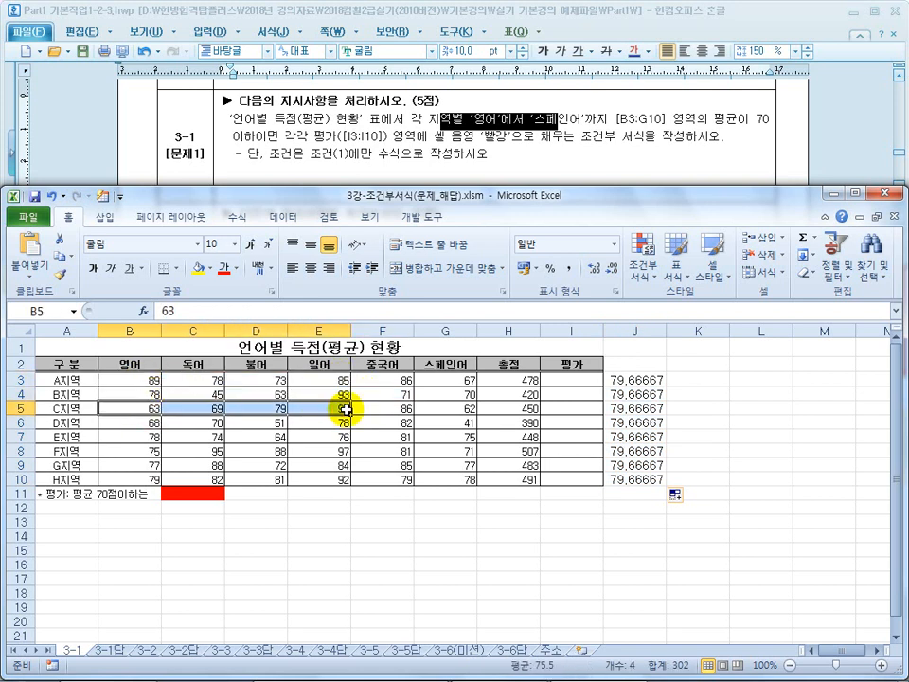
{"action": "left_click", "coordinate": [644, 379]}
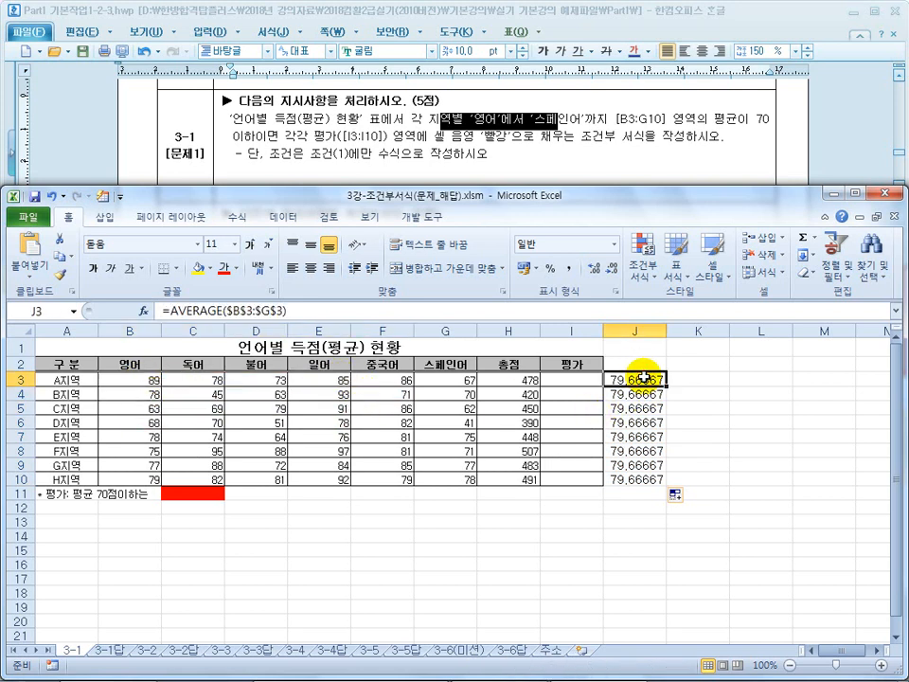
{"action": "key", "text": "ctrl+z"}
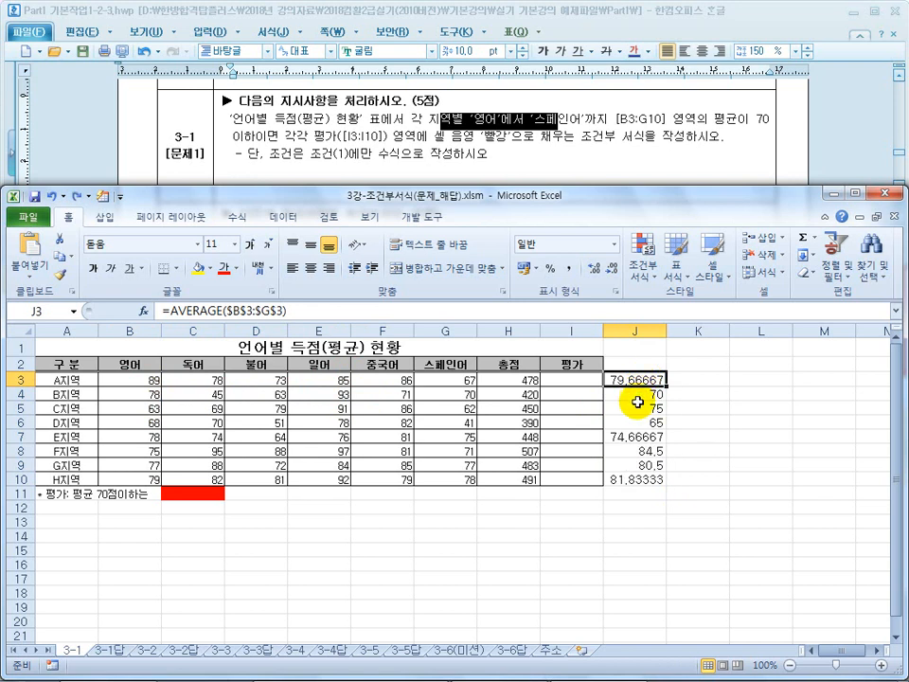
Look over the averages in column J and set the font of J4 and J6 to red
{"action": "left_click", "coordinate": [644, 394]}
{"action": "left_click", "coordinate": [644, 452]}
{"action": "left_click", "coordinate": [643, 492]}
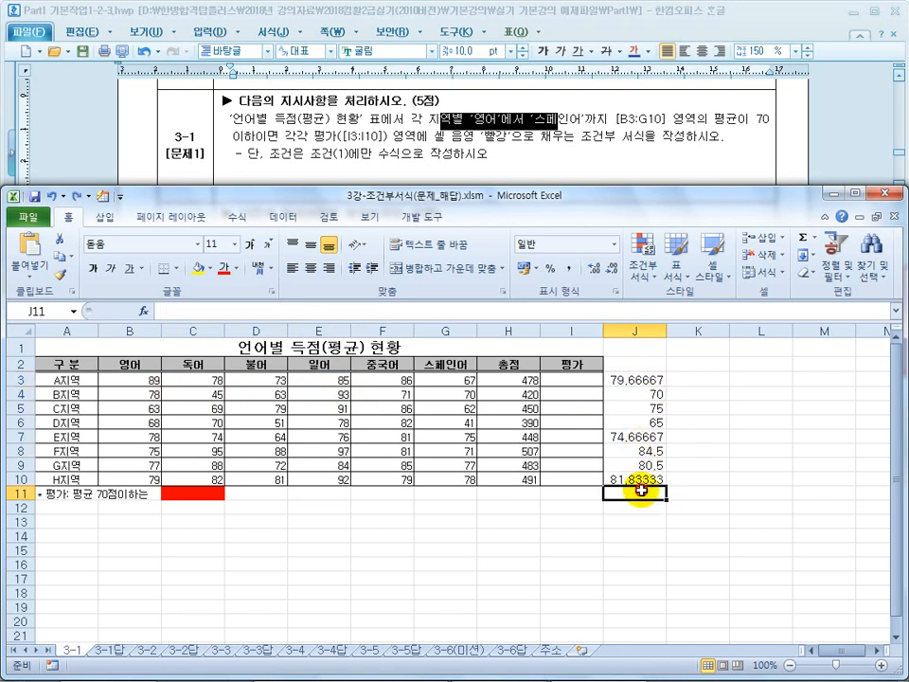
{"action": "left_click", "coordinate": [647, 397]}
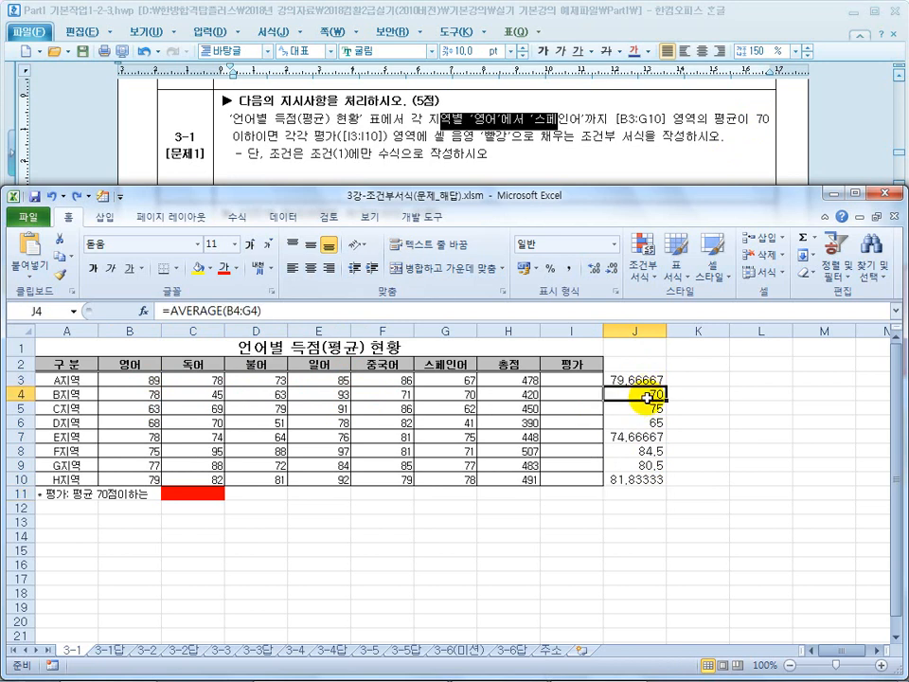
{"action": "left_click", "coordinate": [644, 423], "text": "ctrl"}
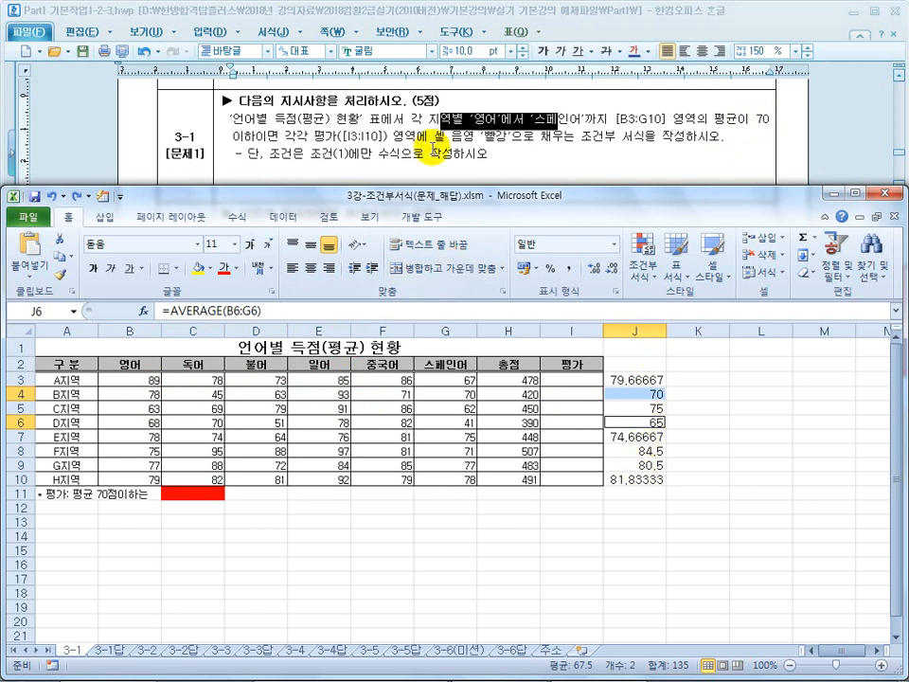
{"action": "left_click", "coordinate": [227, 268]}
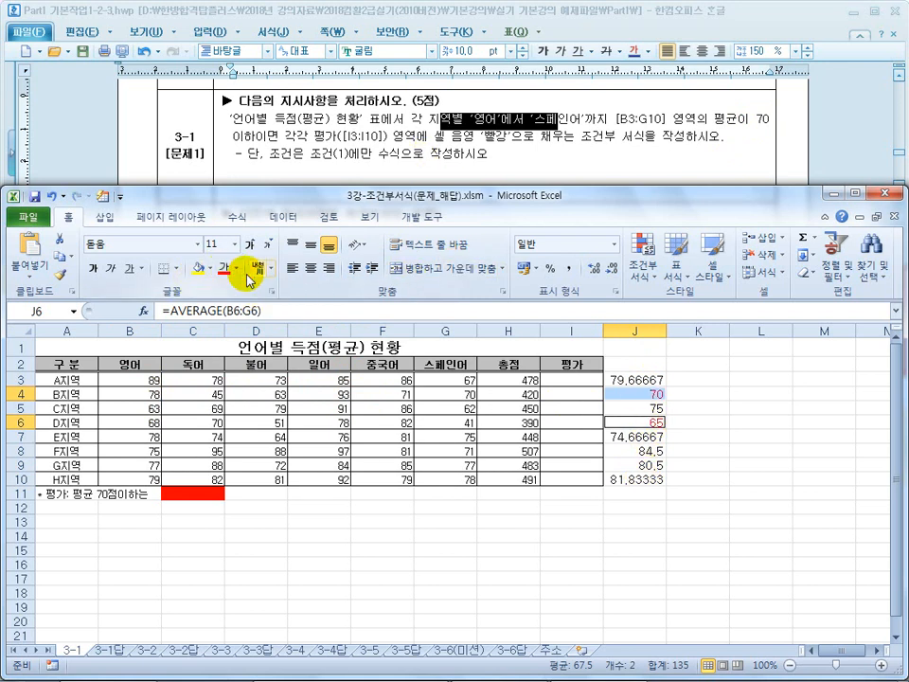
{"action": "left_click", "coordinate": [724, 423]}
{"action": "left_click", "coordinate": [637, 394]}
{"action": "left_click", "coordinate": [646, 425]}
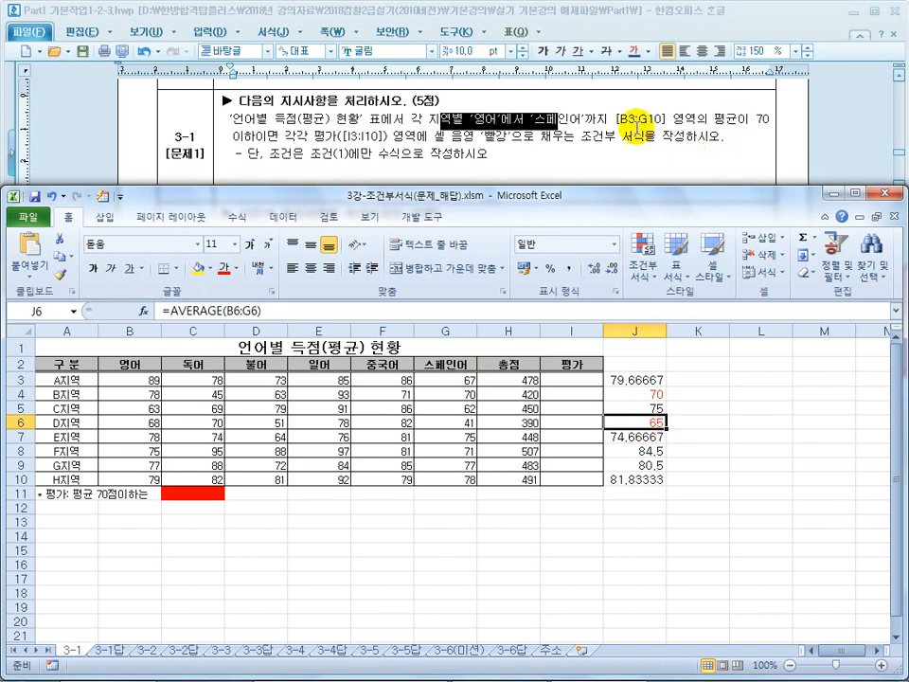
Examine the I3:I10 target range in the instructions and compare the 평가 column with the whole record area A3:I10
{"action": "left_click_drag", "start_coordinate": [284, 135], "coordinate": [415, 136]}
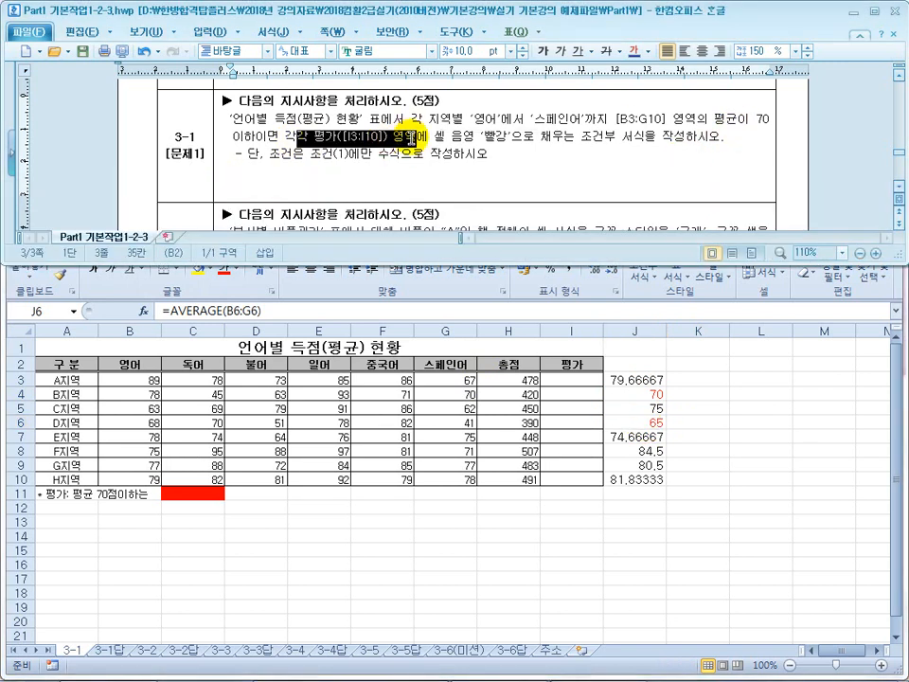
{"action": "left_click", "coordinate": [570, 383]}
{"action": "left_click_drag", "start_coordinate": [571, 383], "coordinate": [575, 478]}
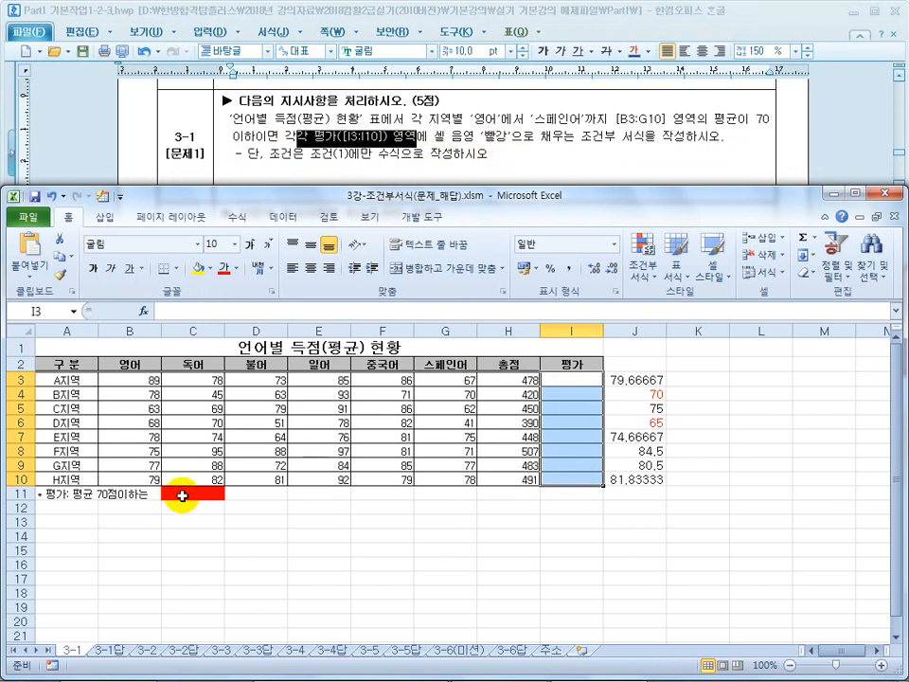
{"action": "left_click_drag", "start_coordinate": [574, 386], "coordinate": [575, 479]}
{"action": "left_click_drag", "start_coordinate": [76, 379], "coordinate": [576, 476]}
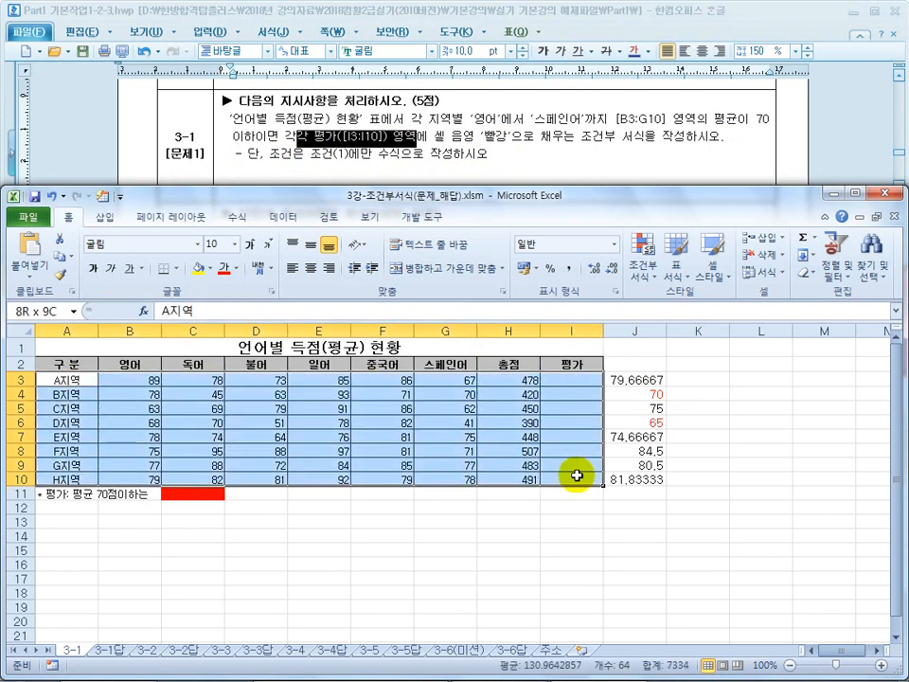
{"action": "left_click", "coordinate": [597, 537]}
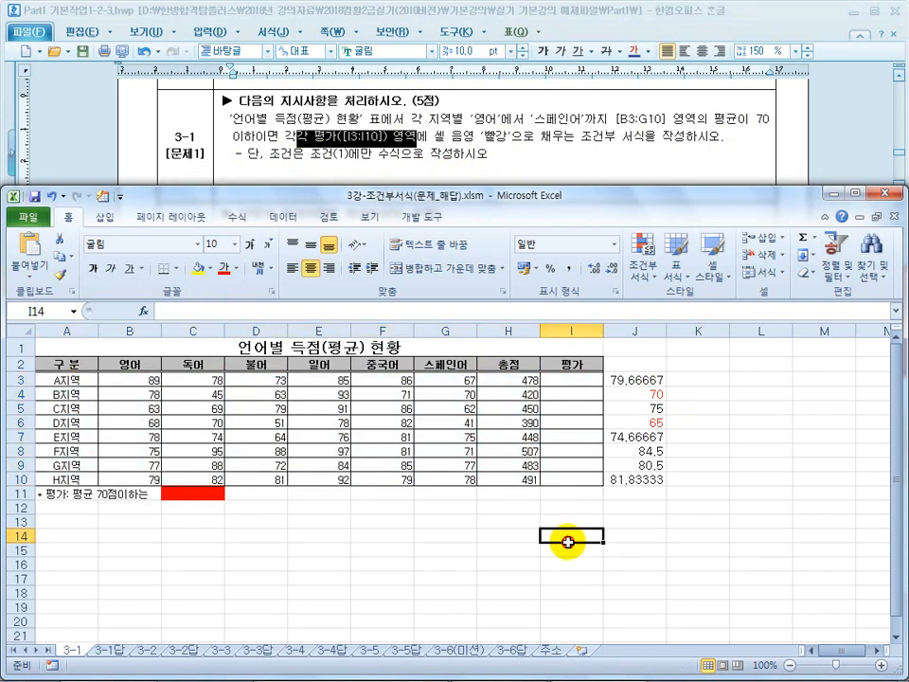
Start a new conditional formatting rule for I3:I10 with the type that uses a formula to determine which cells to format
{"action": "left_click_drag", "start_coordinate": [568, 380], "coordinate": [577, 475]}
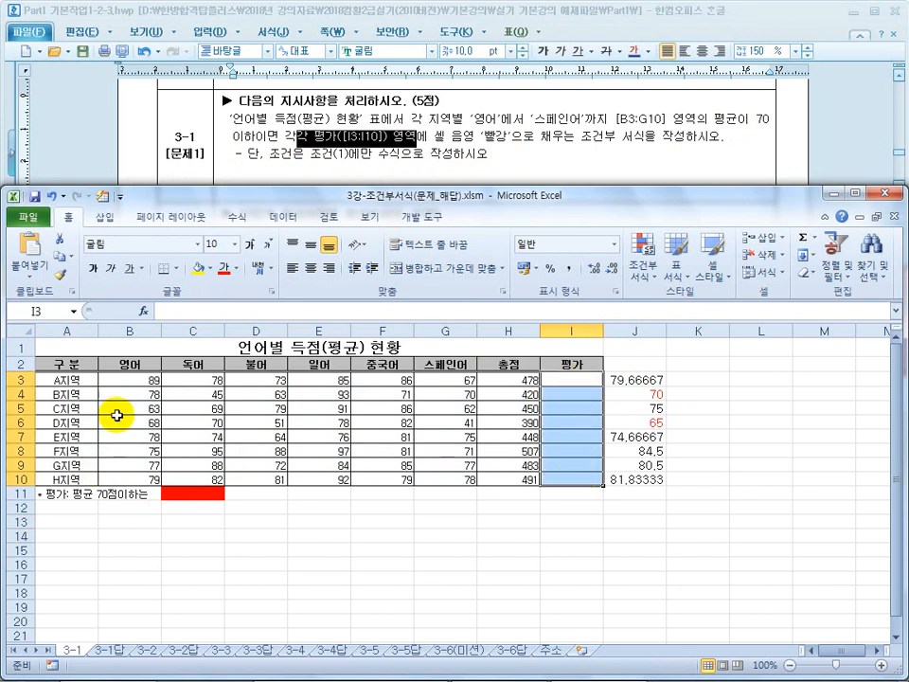
{"action": "left_click_drag", "start_coordinate": [574, 380], "coordinate": [577, 481]}
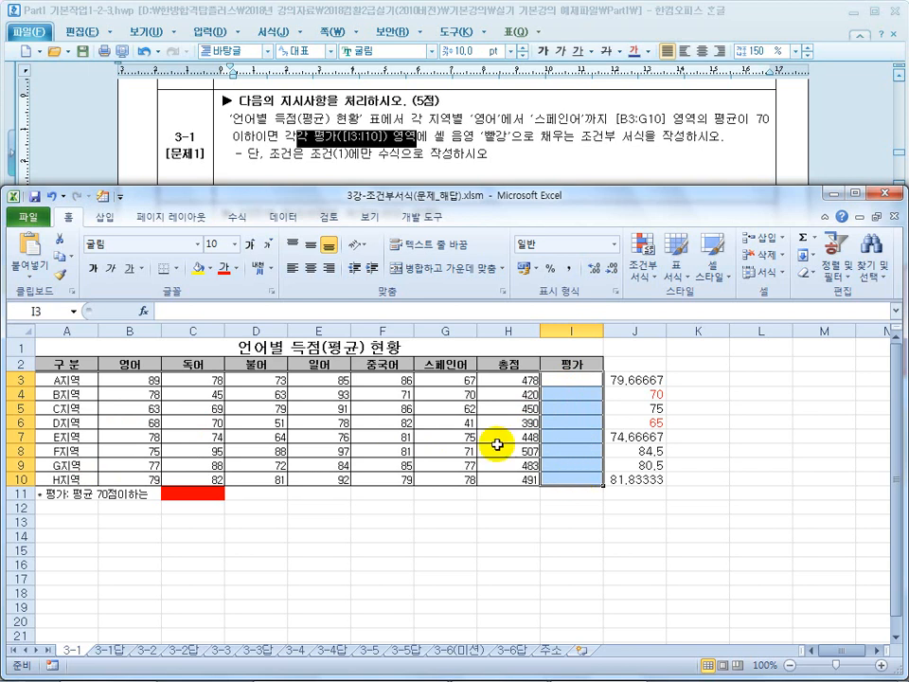
{"action": "left_click", "coordinate": [646, 280]}
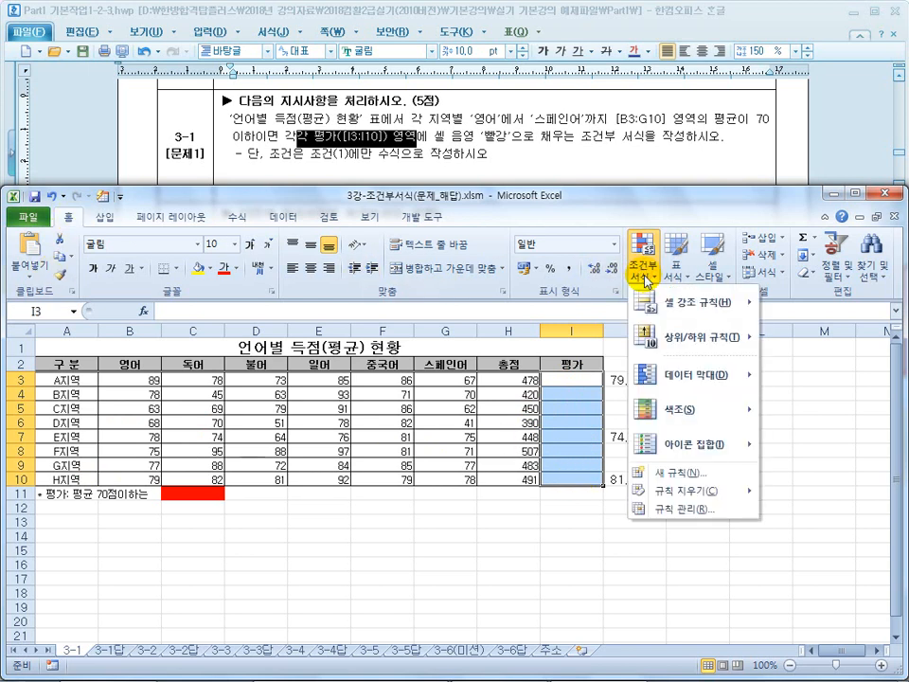
{"action": "left_click", "coordinate": [687, 474]}
{"action": "left_click_drag", "start_coordinate": [198, 366], "coordinate": [605, 171]}
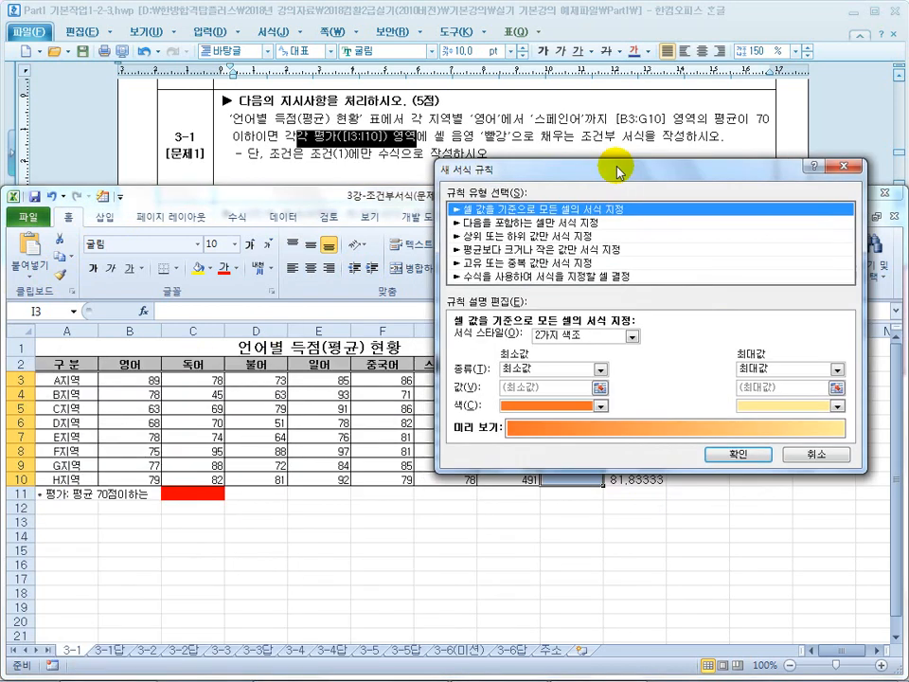
{"action": "left_click", "coordinate": [520, 276]}
Enter the rule formula =avetage(B3:G3), converting the row 3 score range to a fully relative reference
{"action": "left_click", "coordinate": [495, 338]}
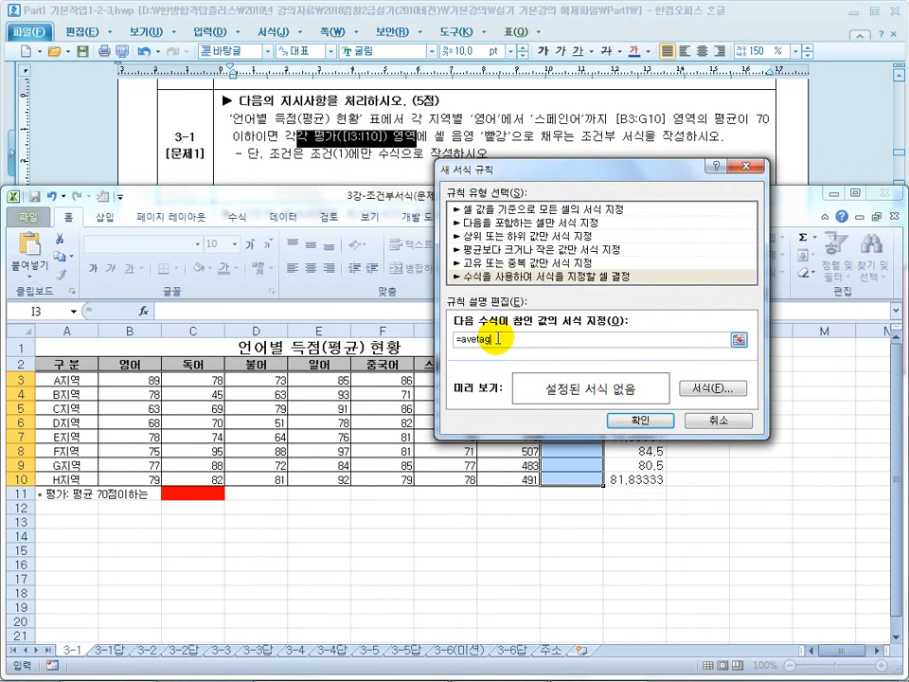
{"action": "type", "text": "=avetage("}
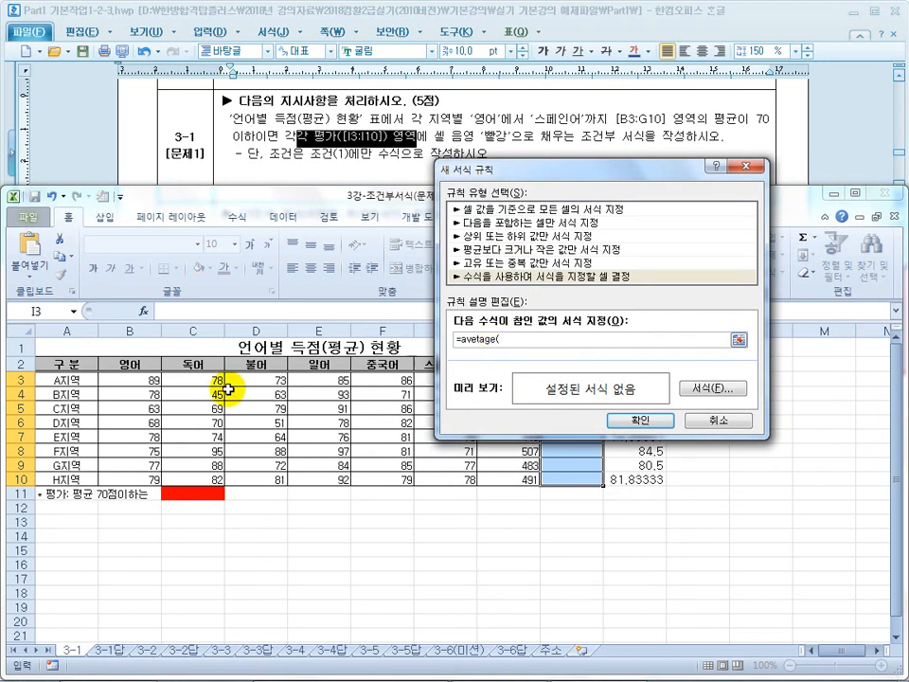
{"action": "left_click_drag", "start_coordinate": [127, 376], "coordinate": [448, 377]}
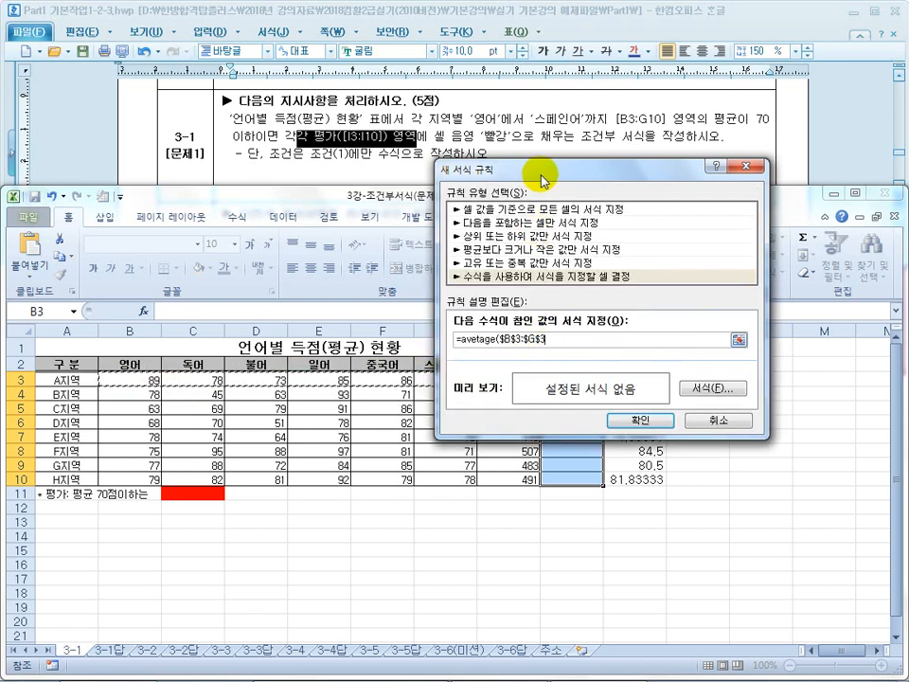
{"action": "left_click_drag", "start_coordinate": [541, 176], "coordinate": [609, 161]}
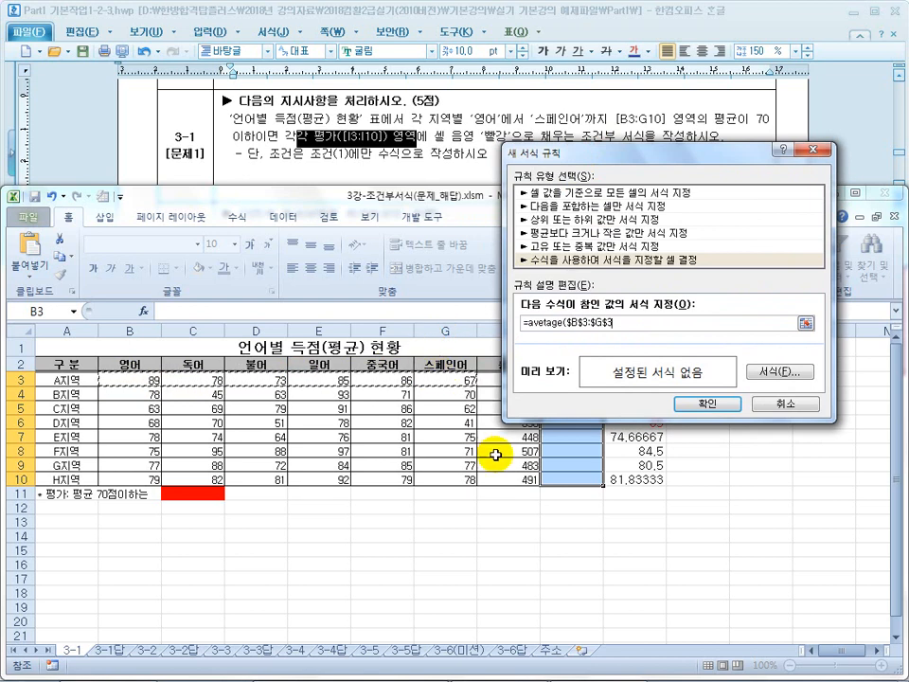
{"action": "left_click_drag", "start_coordinate": [629, 316], "coordinate": [567, 324]}
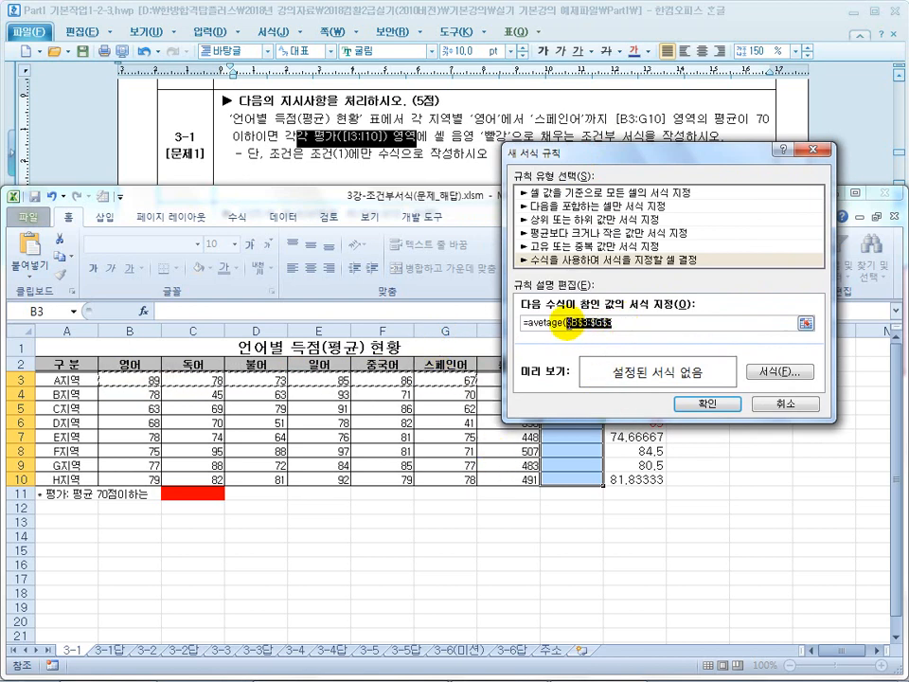
{"action": "key", "text": "F4"}
{"action": "key", "text": "F4"}
{"action": "key", "text": "F4"}
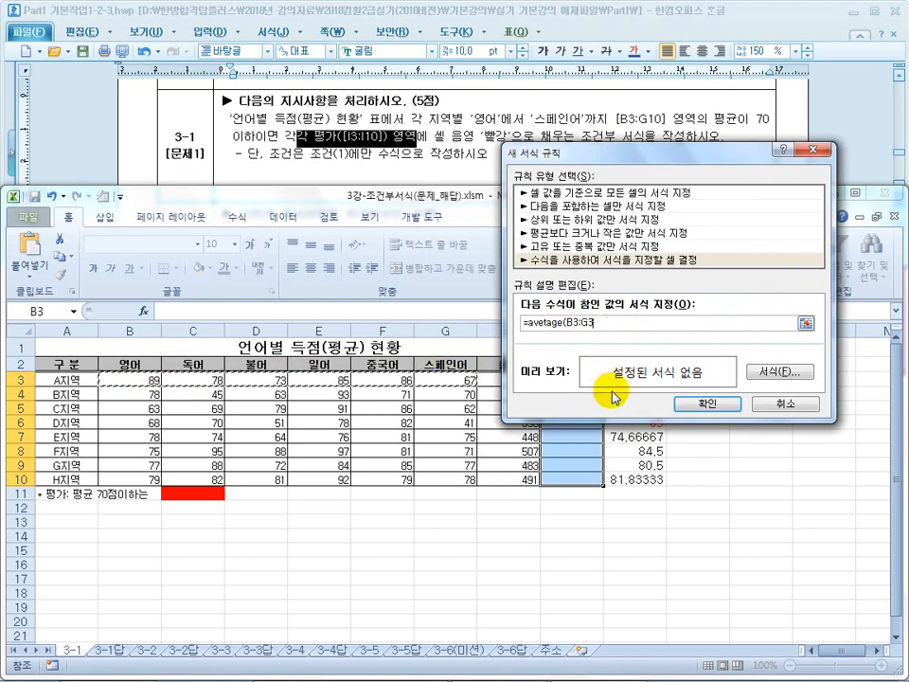
{"action": "type", "text": ")"}
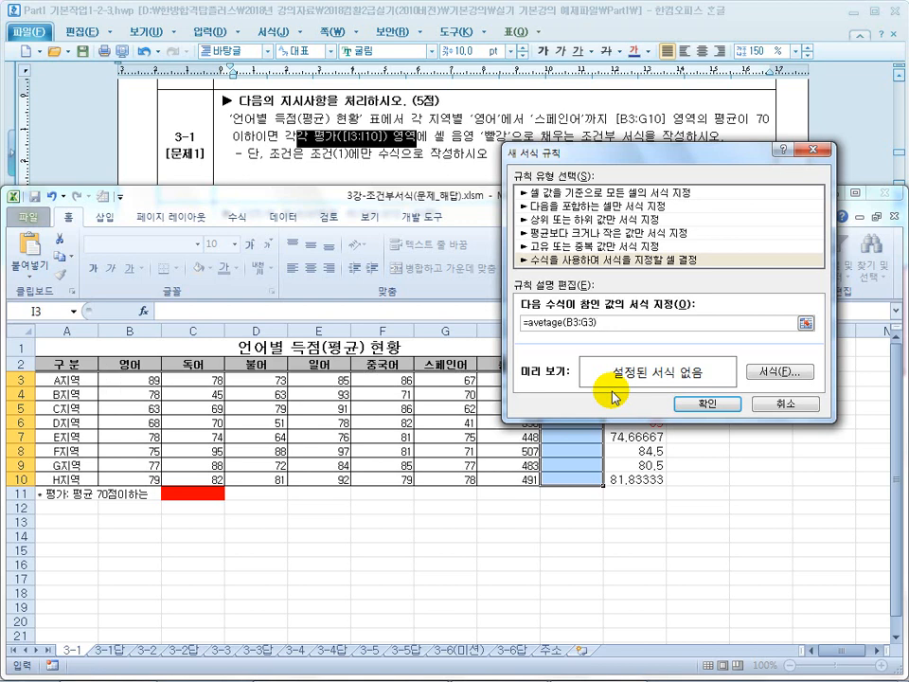
Examine row 3 from the region name to 평가, comparing which cells B3:G3 covers and following the score columns downward
{"action": "mouse_move", "coordinate": [104, 366]}
{"action": "left_mouse_down"}
{"action": "mouse_move", "coordinate": [93, 368]}
{"action": "mouse_move", "coordinate": [93, 386]}
{"action": "left_mouse_up"}
{"action": "mouse_move", "coordinate": [477, 389]}
{"action": "left_mouse_down"}
{"action": "mouse_move", "coordinate": [453, 388]}
{"action": "mouse_move", "coordinate": [451, 377]}
{"action": "left_mouse_up"}
{"action": "key", "text": "Escape"}
{"action": "left_click_drag", "start_coordinate": [606, 154], "coordinate": [705, 148]}
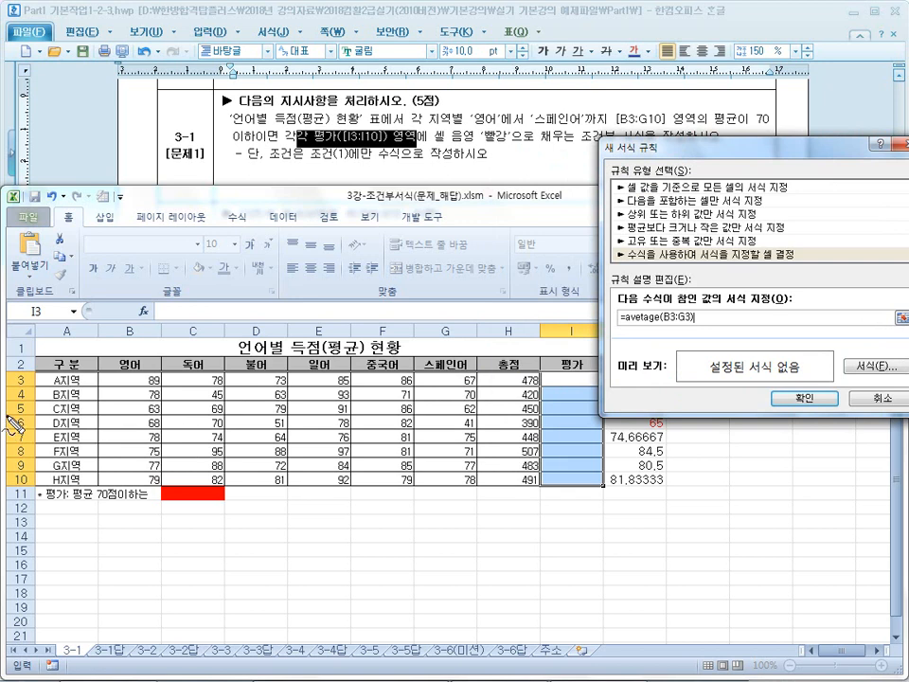
{"action": "left_click_drag", "start_coordinate": [120, 369], "coordinate": [84, 380]}
{"action": "left_click_drag", "start_coordinate": [557, 386], "coordinate": [577, 375]}
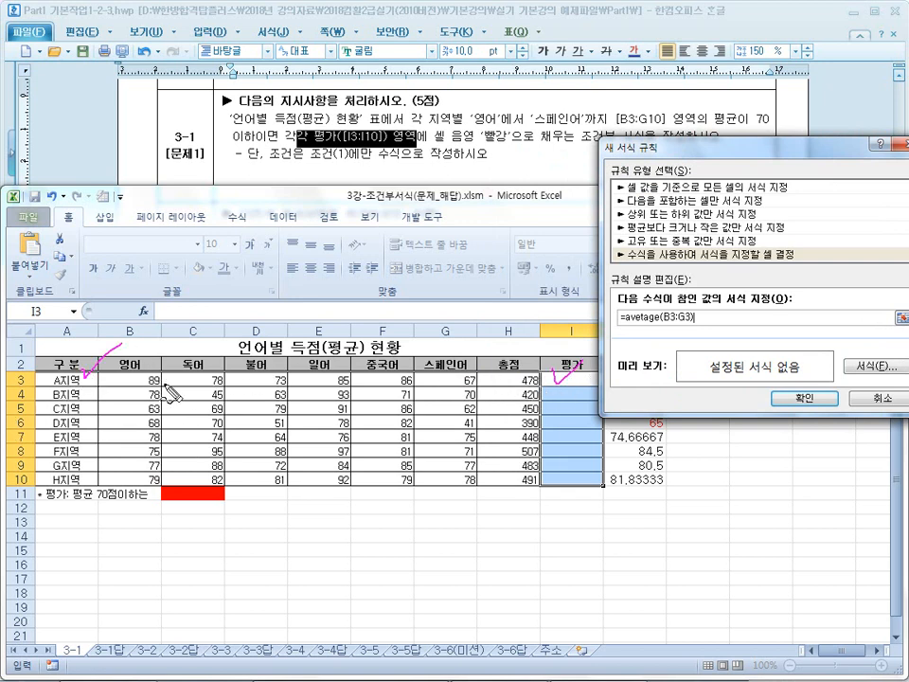
{"action": "left_click_drag", "start_coordinate": [94, 361], "coordinate": [95, 382]}
{"action": "mouse_move", "coordinate": [481, 375]}
{"action": "left_mouse_down"}
{"action": "mouse_move", "coordinate": [481, 390]}
{"action": "mouse_move", "coordinate": [524, 398]}
{"action": "left_mouse_up"}
{"action": "left_click_drag", "start_coordinate": [523, 375], "coordinate": [499, 398]}
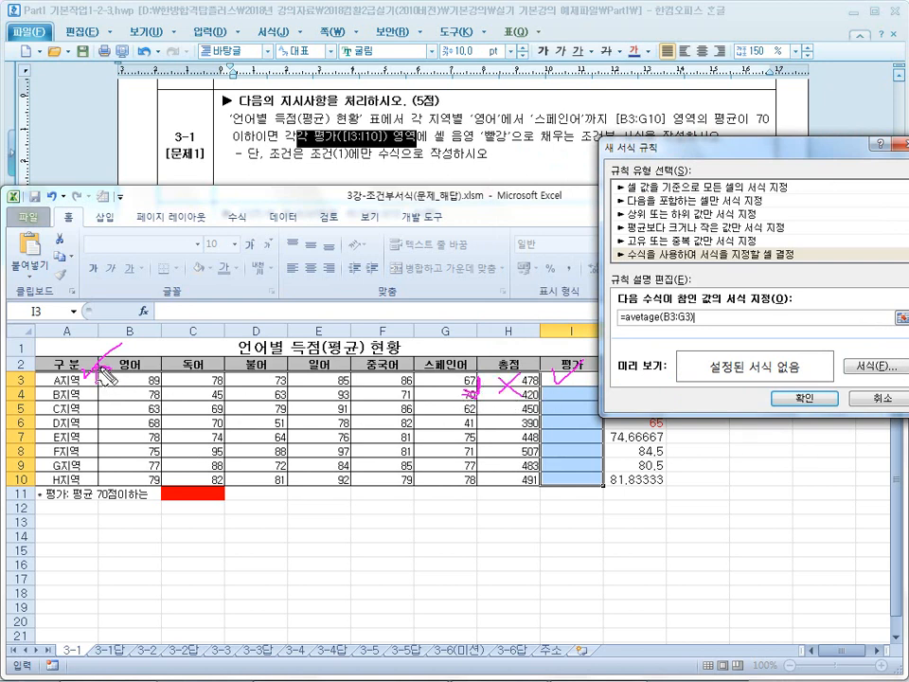
{"action": "left_click_drag", "start_coordinate": [202, 376], "coordinate": [261, 380]}
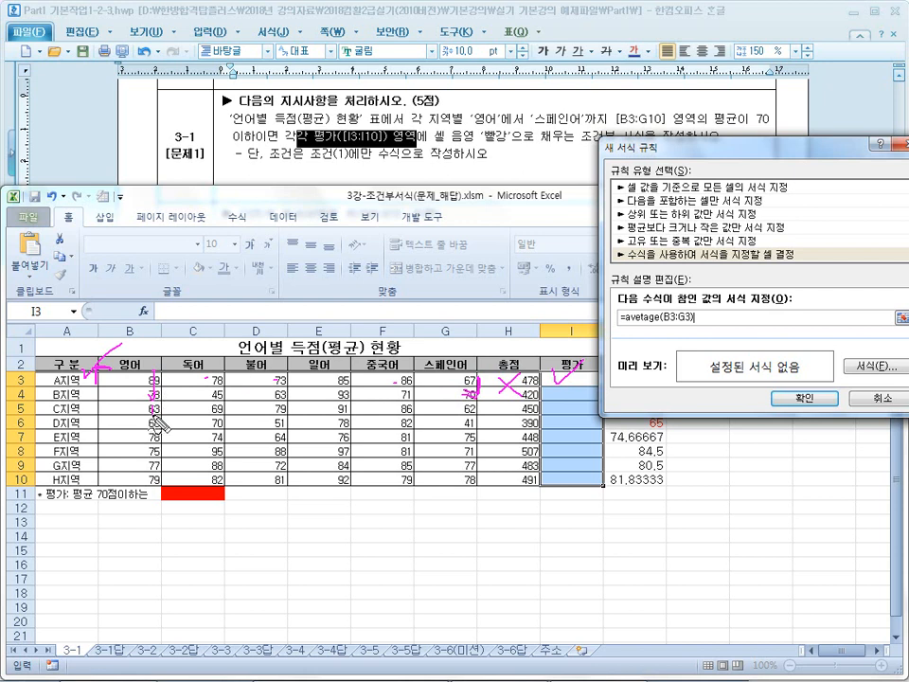
{"action": "left_click_drag", "start_coordinate": [149, 428], "coordinate": [148, 459]}
{"action": "key", "text": "Escape"}
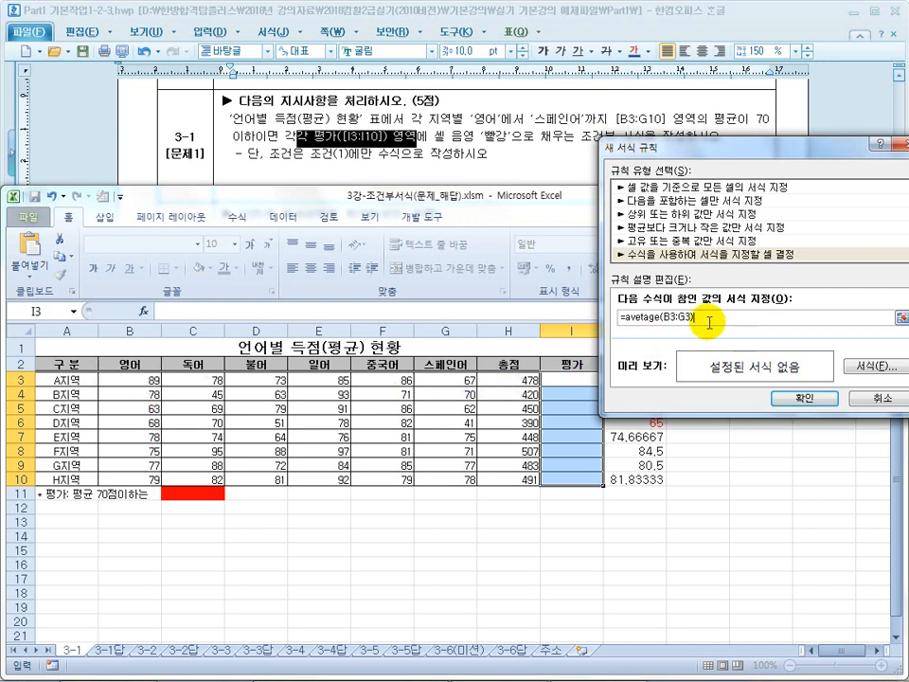
Replace the formula's range with the column-absolute reference $B3:$G3 and complete the condition as =avetage($B3:$G3)<=70
{"action": "left_click_drag", "start_coordinate": [691, 317], "coordinate": [674, 318]}
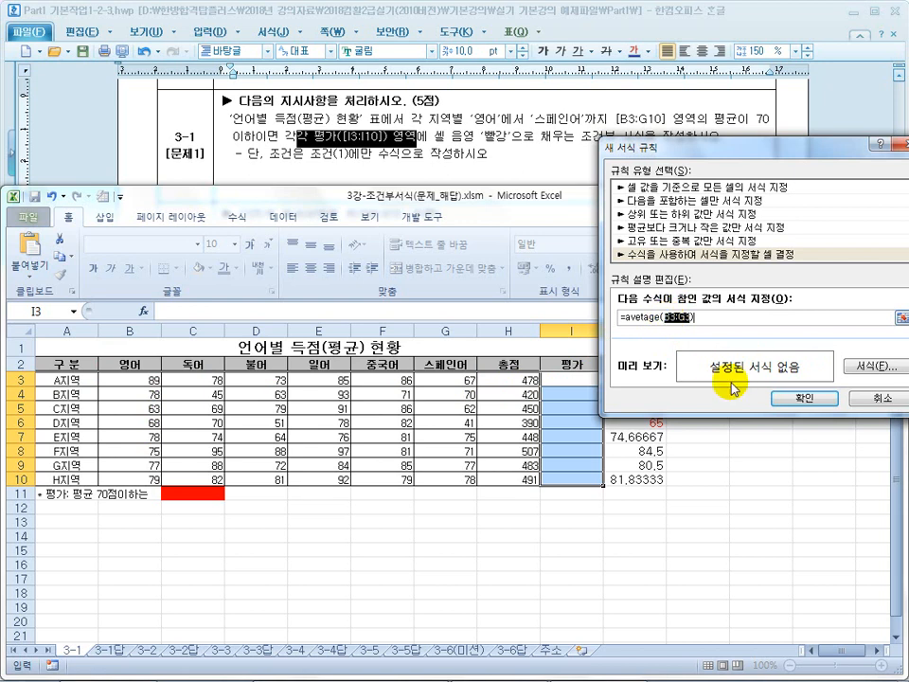
{"action": "left_click_drag", "start_coordinate": [150, 381], "coordinate": [473, 382]}
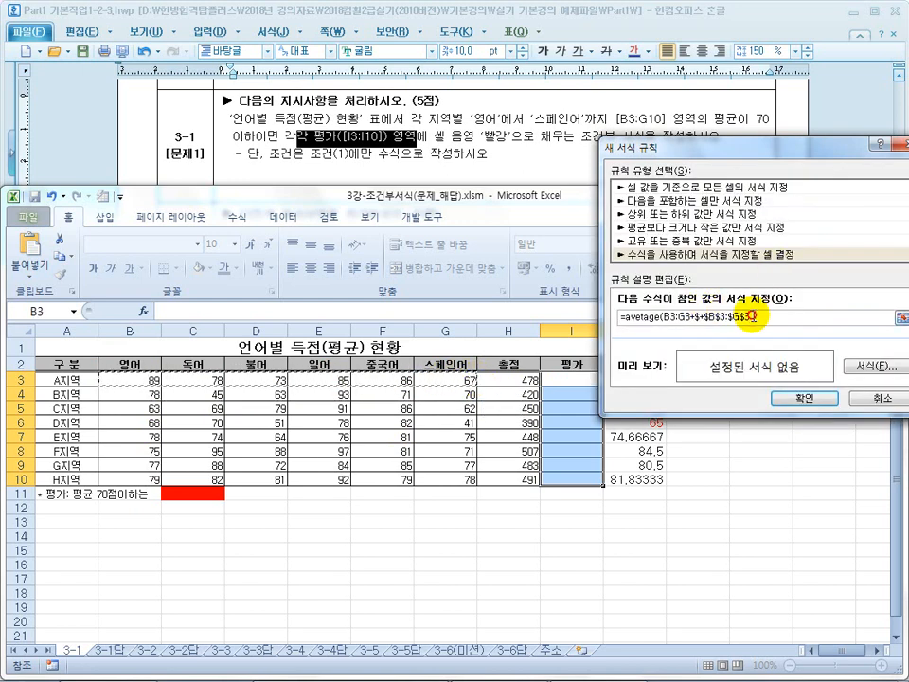
{"action": "left_click_drag", "start_coordinate": [758, 316], "coordinate": [668, 315]}
{"action": "key", "text": "BackSpace"}
{"action": "left_click_drag", "start_coordinate": [133, 380], "coordinate": [465, 380]}
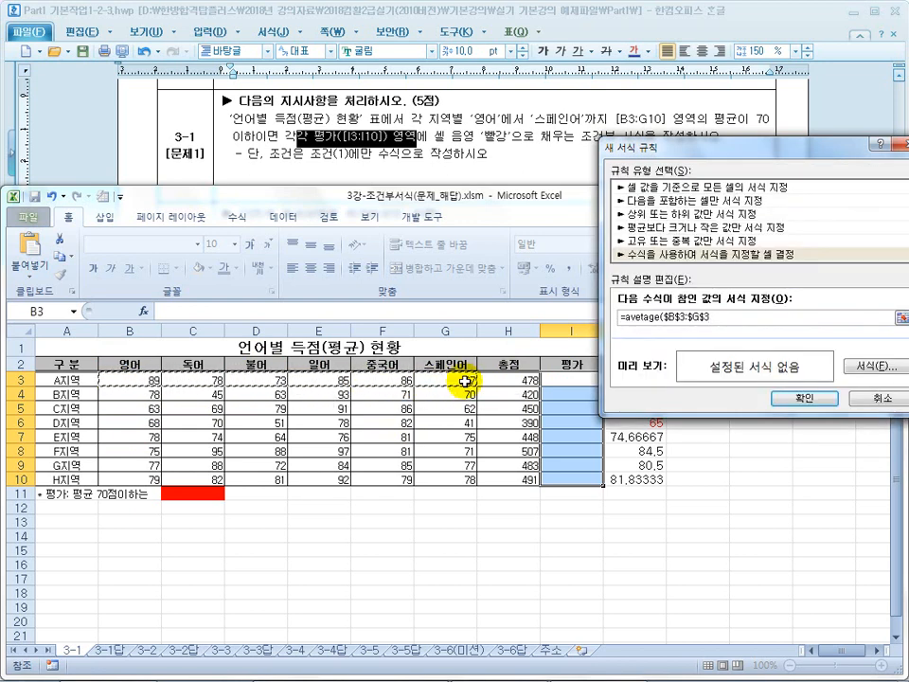
{"action": "key", "text": "F4"}
{"action": "key", "text": "F4"}
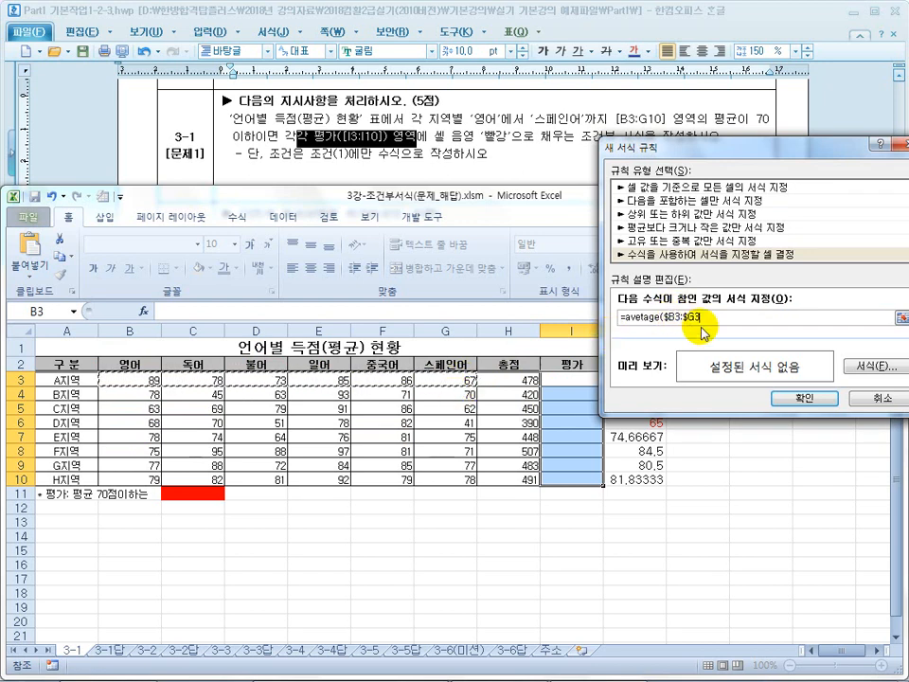
{"action": "type", "text": ")"}
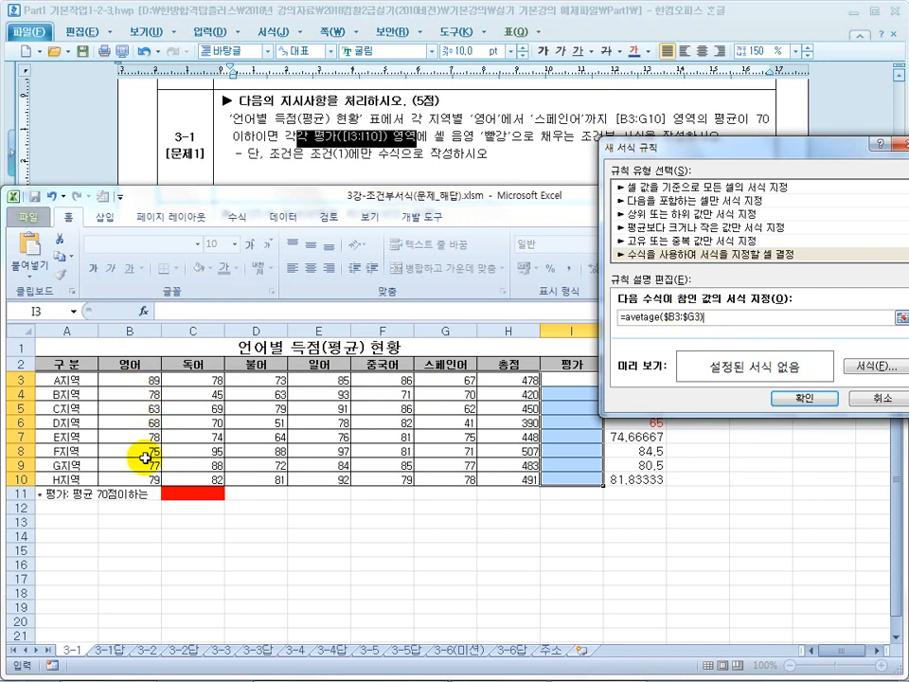
{"action": "left_click_drag", "start_coordinate": [698, 152], "coordinate": [338, 261]}
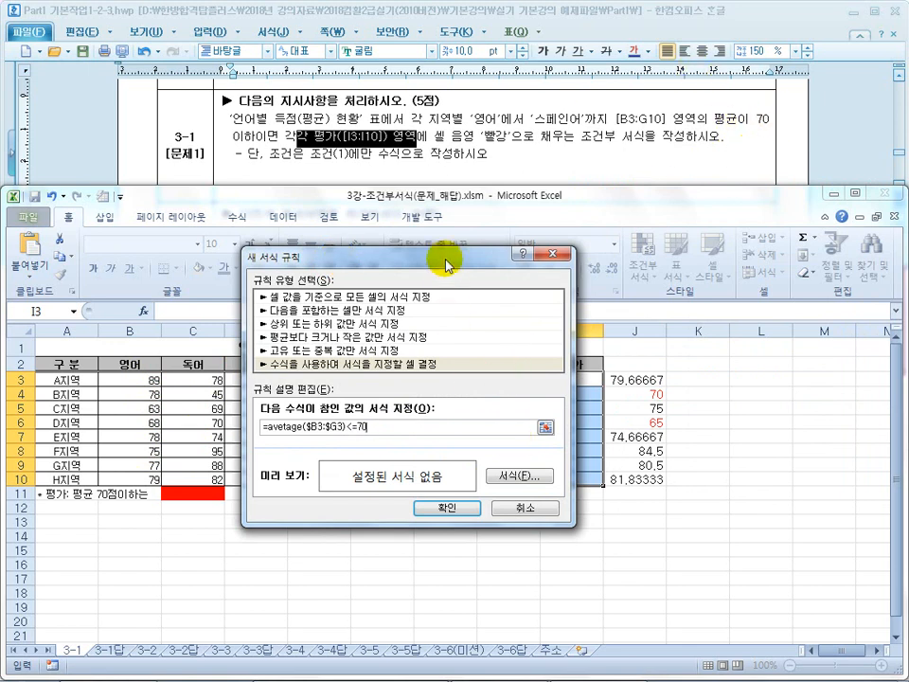
{"action": "left_click_drag", "start_coordinate": [447, 268], "coordinate": [316, 276]}
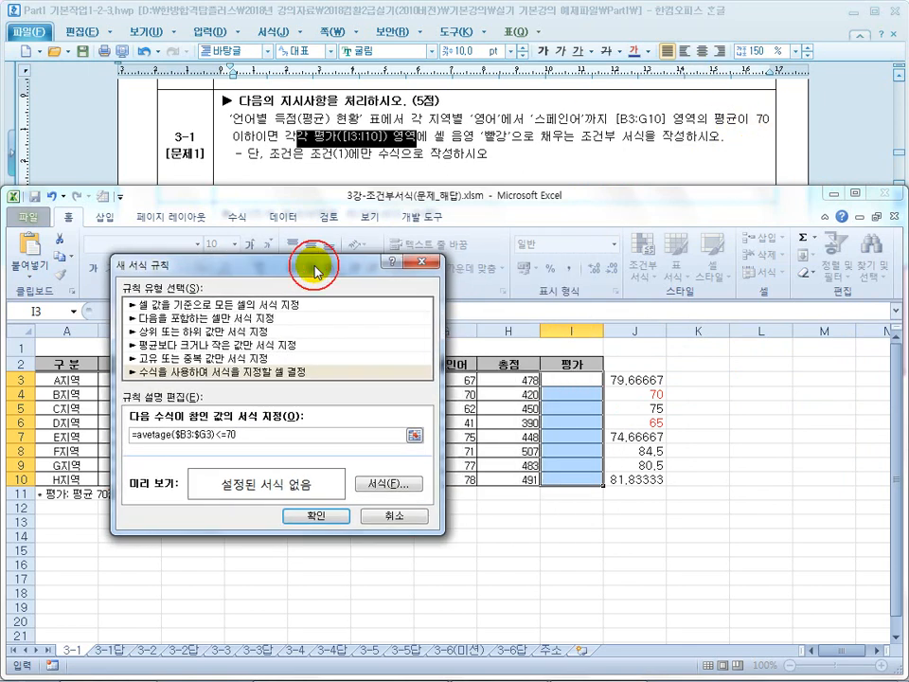
Compare the rule's font colour and fill options, set the fill to standard red, and apply the rule
{"action": "left_click", "coordinate": [390, 484]}
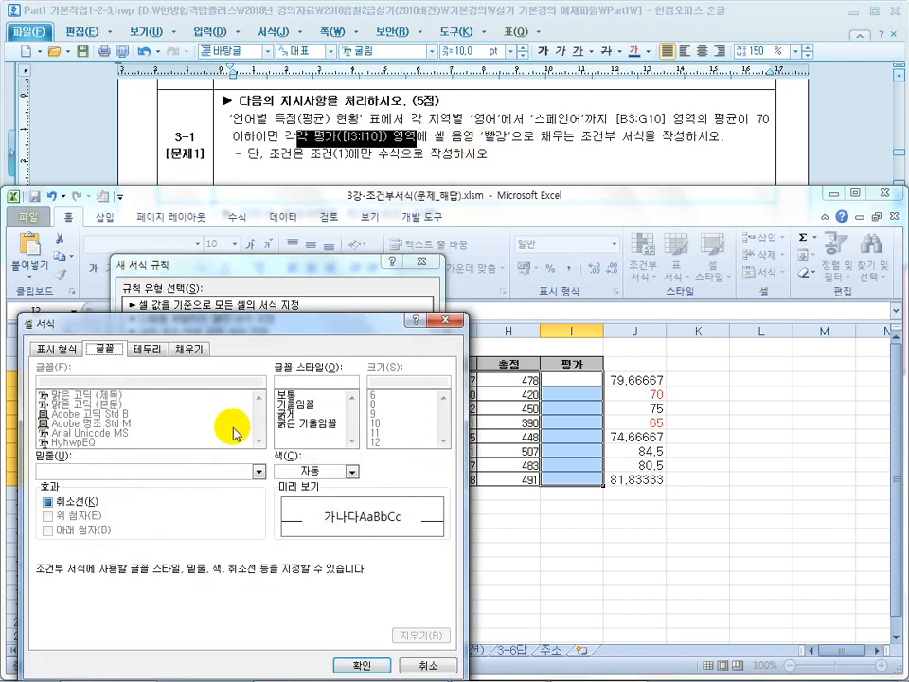
{"action": "left_click", "coordinate": [351, 470]}
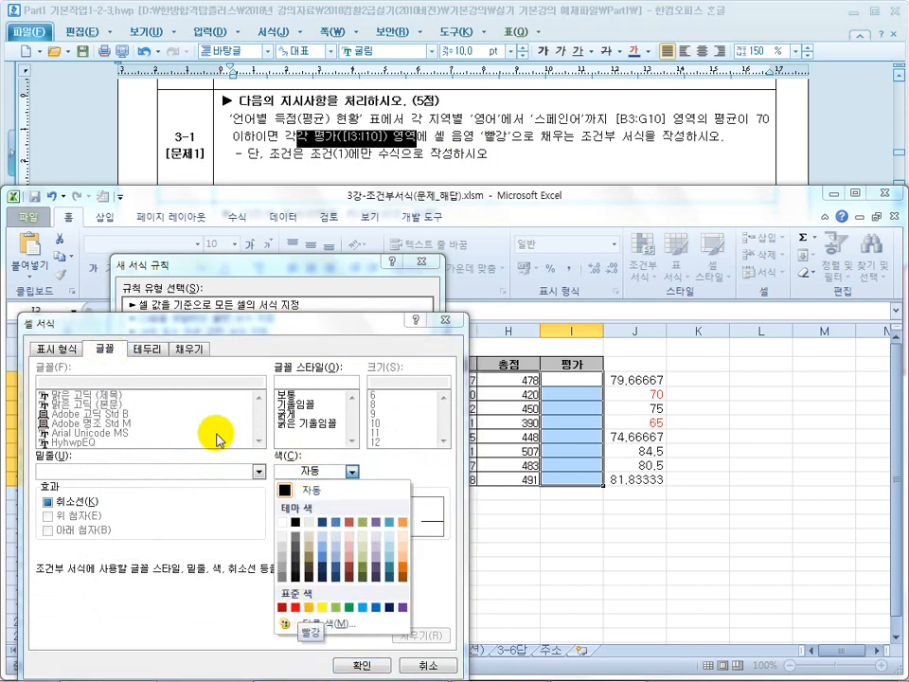
{"action": "left_click", "coordinate": [189, 352]}
{"action": "left_click", "coordinate": [189, 352]}
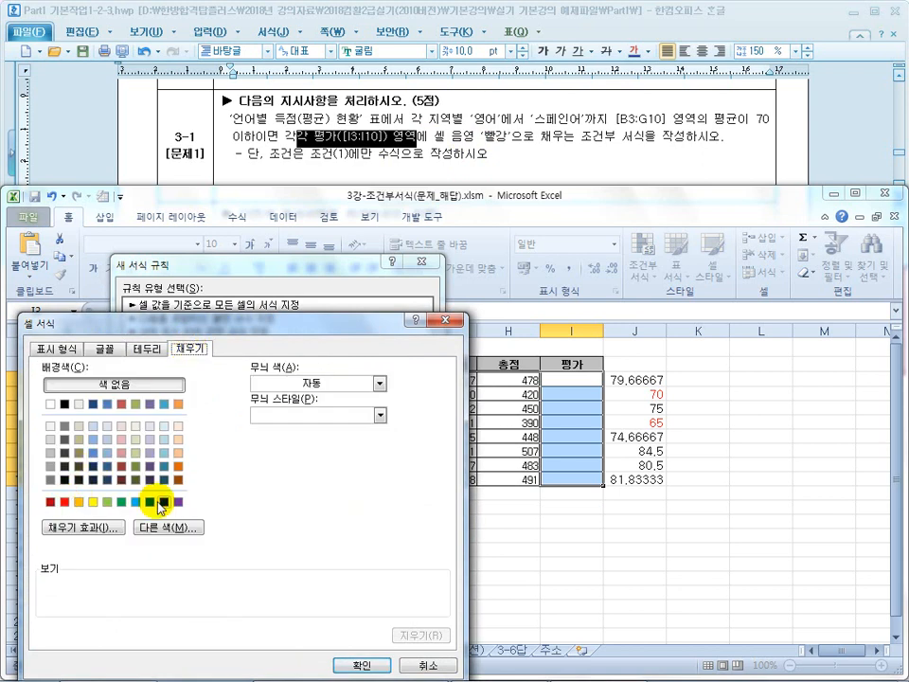
{"action": "left_click", "coordinate": [105, 348]}
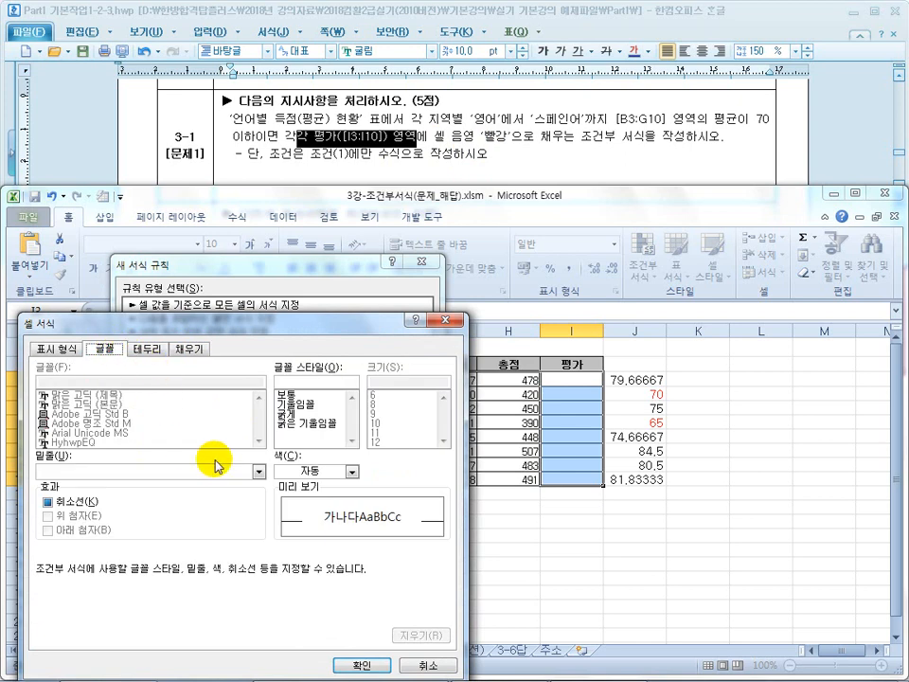
{"action": "left_click", "coordinate": [351, 471]}
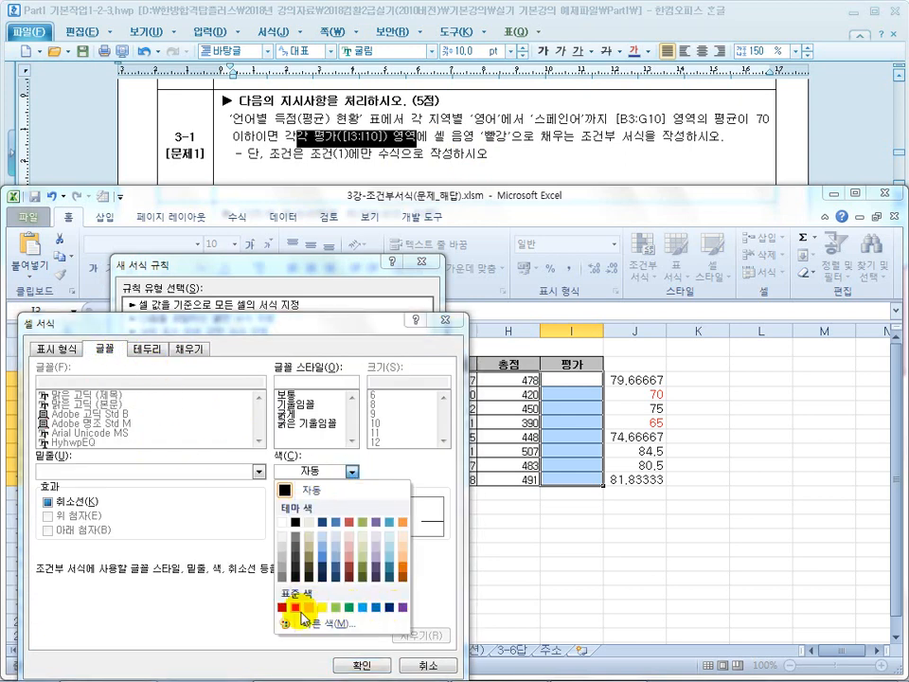
{"action": "left_click", "coordinate": [186, 353]}
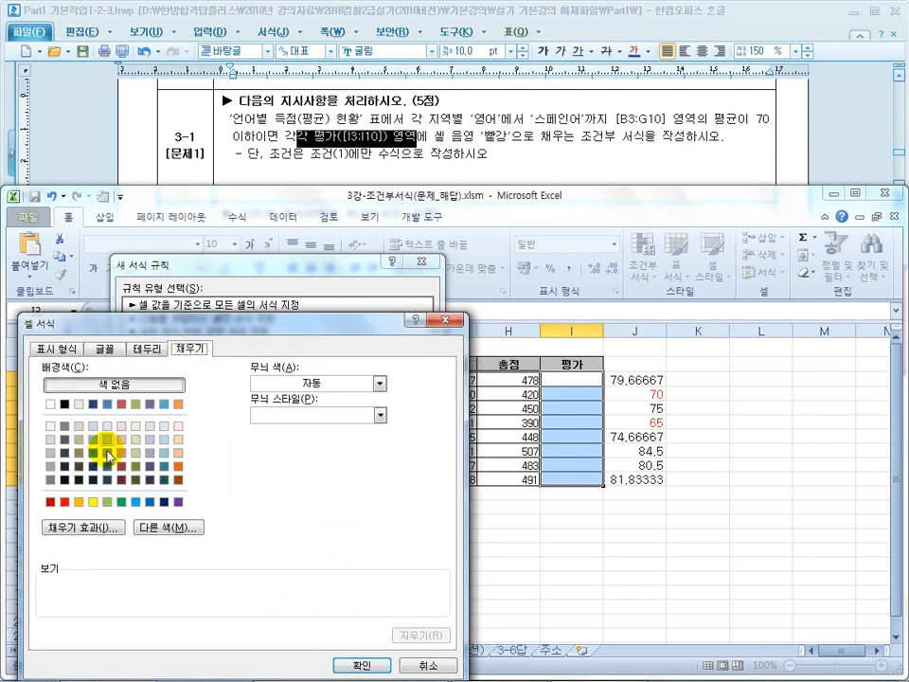
{"action": "left_click", "coordinate": [64, 503]}
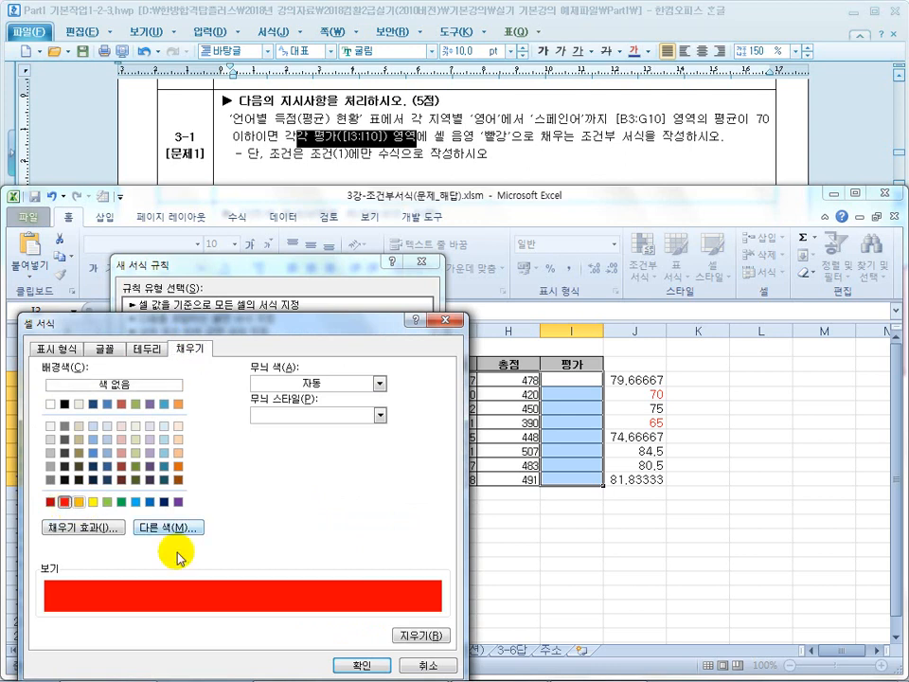
{"action": "left_click", "coordinate": [364, 667]}
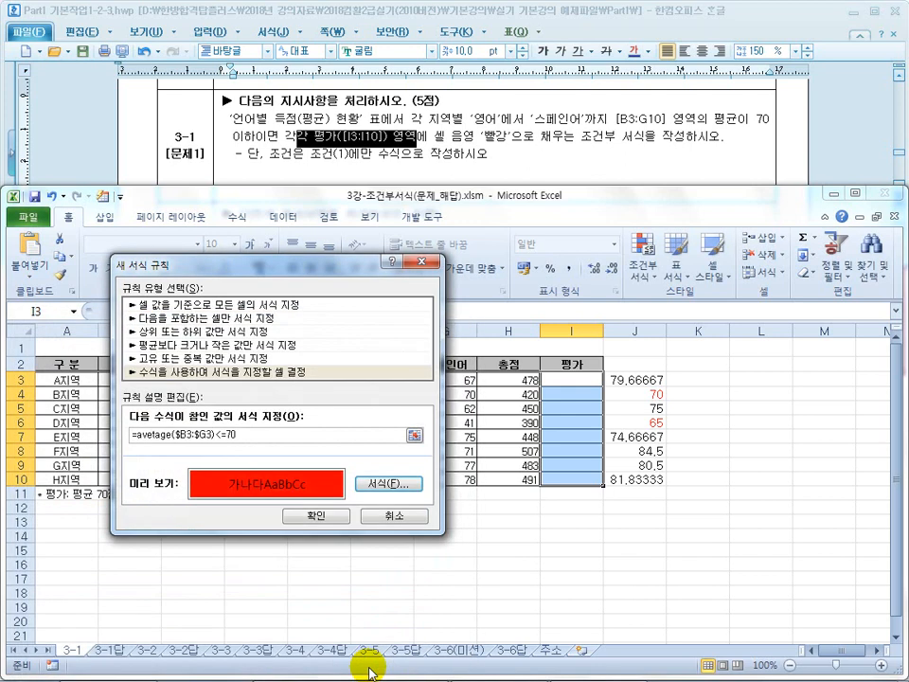
{"action": "left_click", "coordinate": [320, 518]}
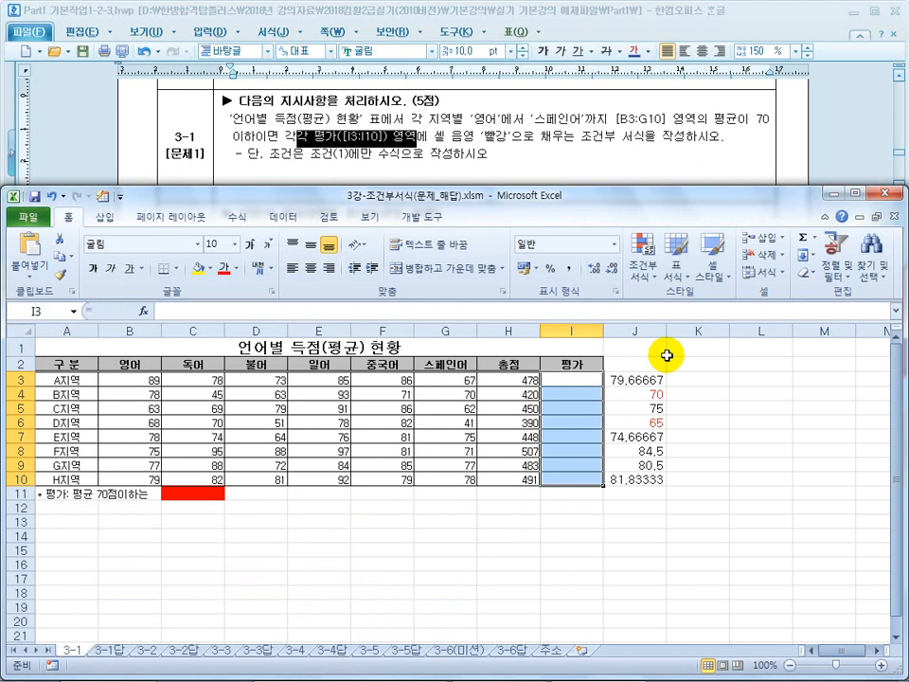
Open the existing I3:I10 formula rule for editing through the conditional formatting rules manager
{"action": "left_click", "coordinate": [650, 275]}
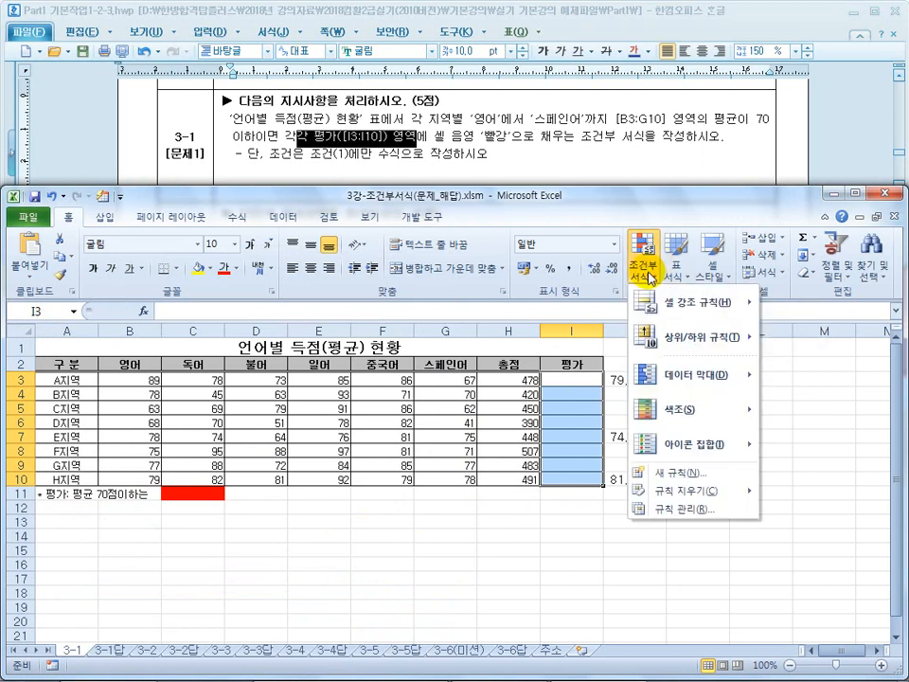
{"action": "left_click", "coordinate": [660, 513]}
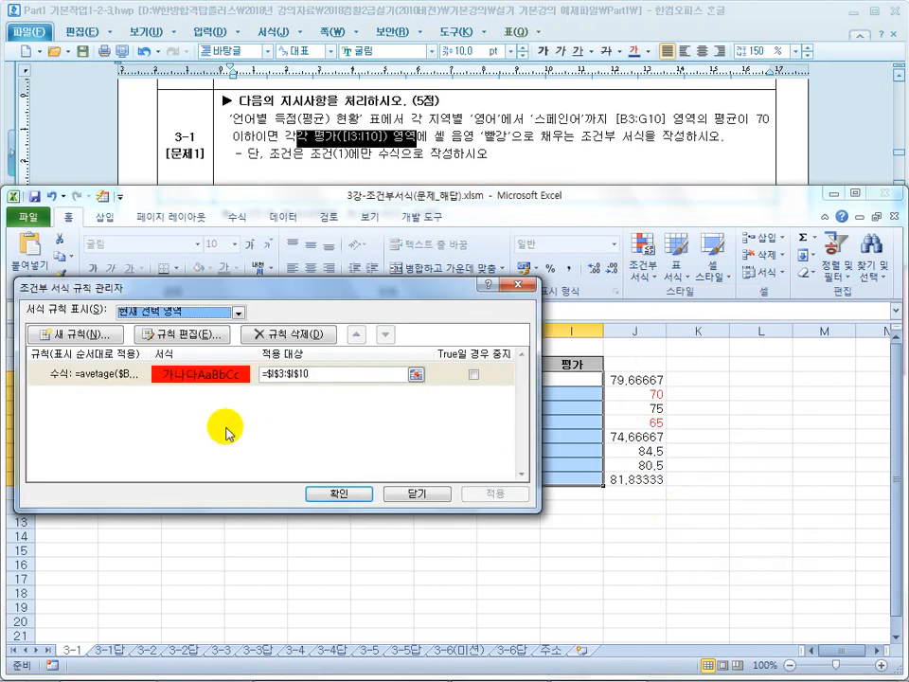
{"action": "double_click", "coordinate": [114, 377]}
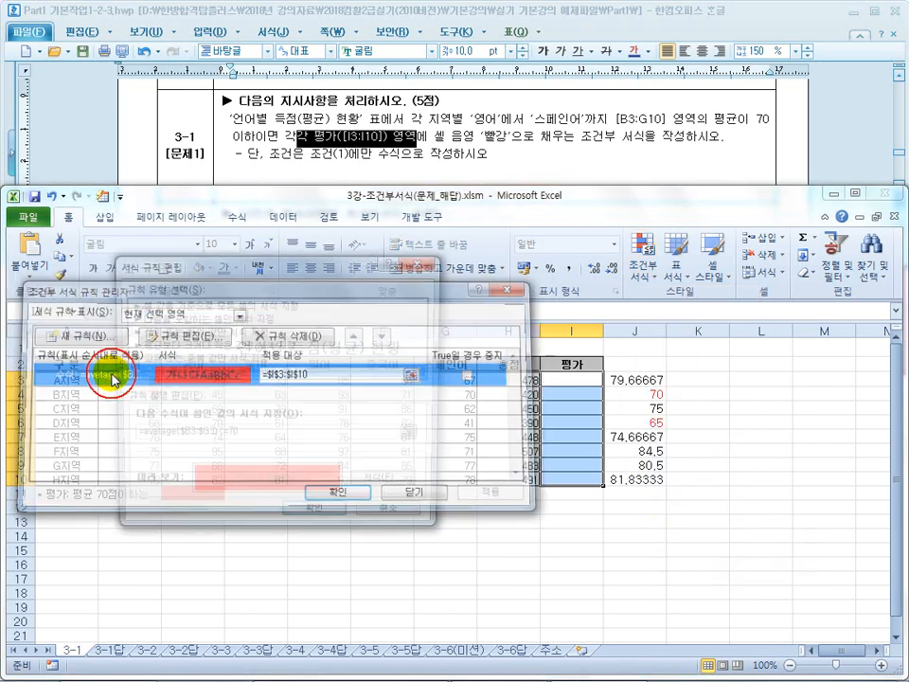
{"action": "left_click", "coordinate": [364, 512]}
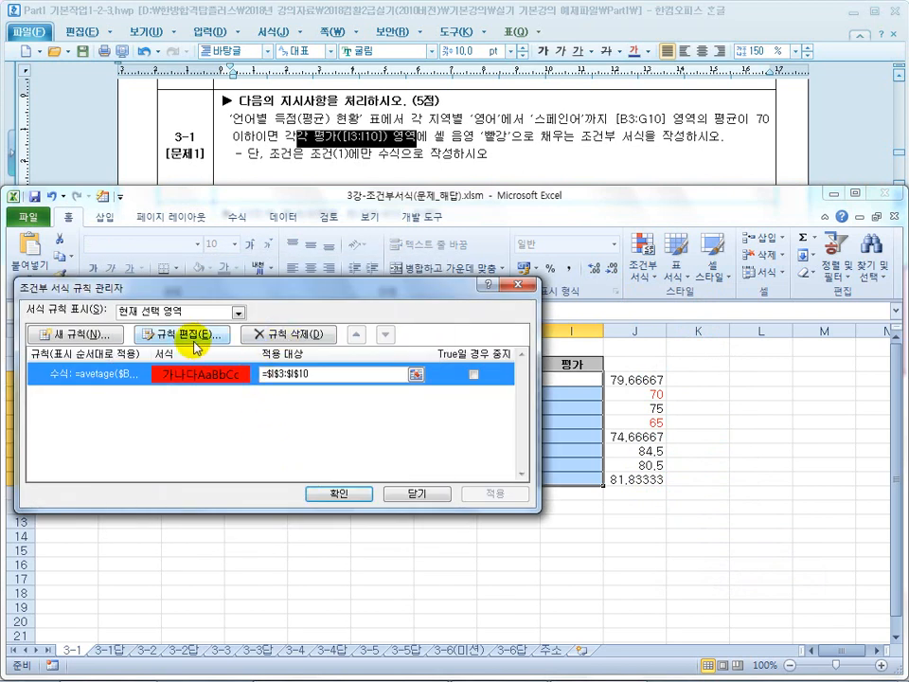
{"action": "double_click", "coordinate": [99, 375]}
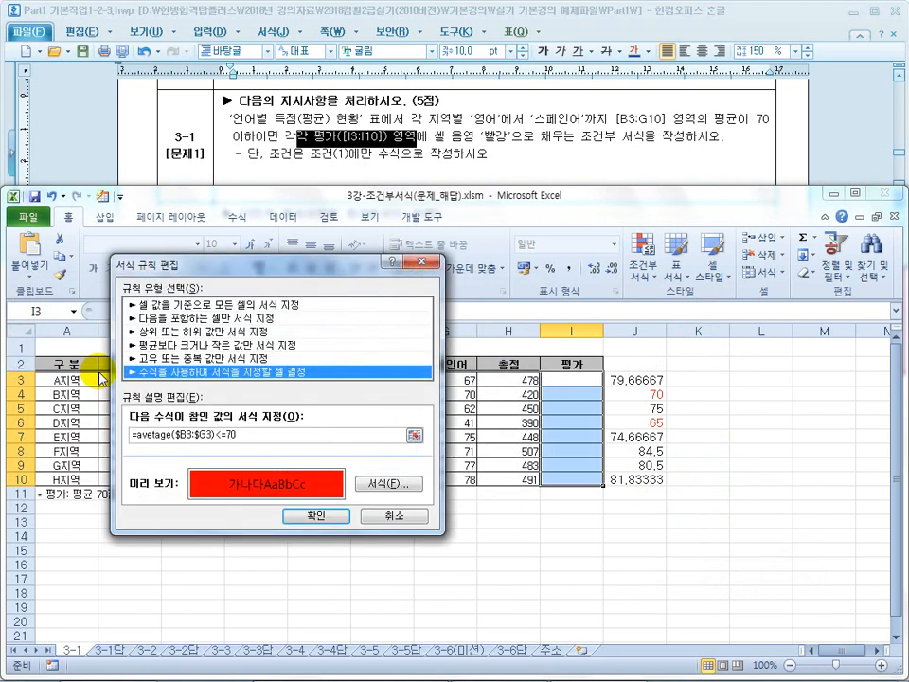
Try to move the insertion point through the misspelled function name in the rule's formula, consulting the slide's note on editing conditional formatting formulas
{"action": "left_click", "coordinate": [155, 436]}
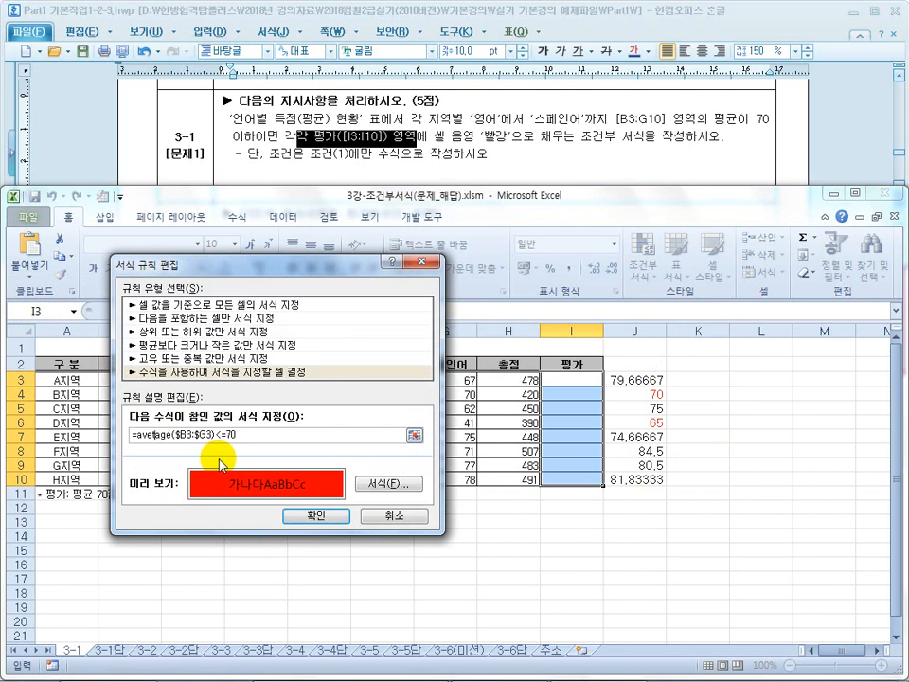
{"action": "key", "text": "Left"}
{"action": "key", "text": "Left"}
{"action": "key", "text": "Left"}
{"action": "key", "text": "Left"}
{"action": "key", "text": "Left"}
{"action": "key", "text": "Left"}
{"action": "key", "text": "Left"}
{"action": "key", "text": "Left"}
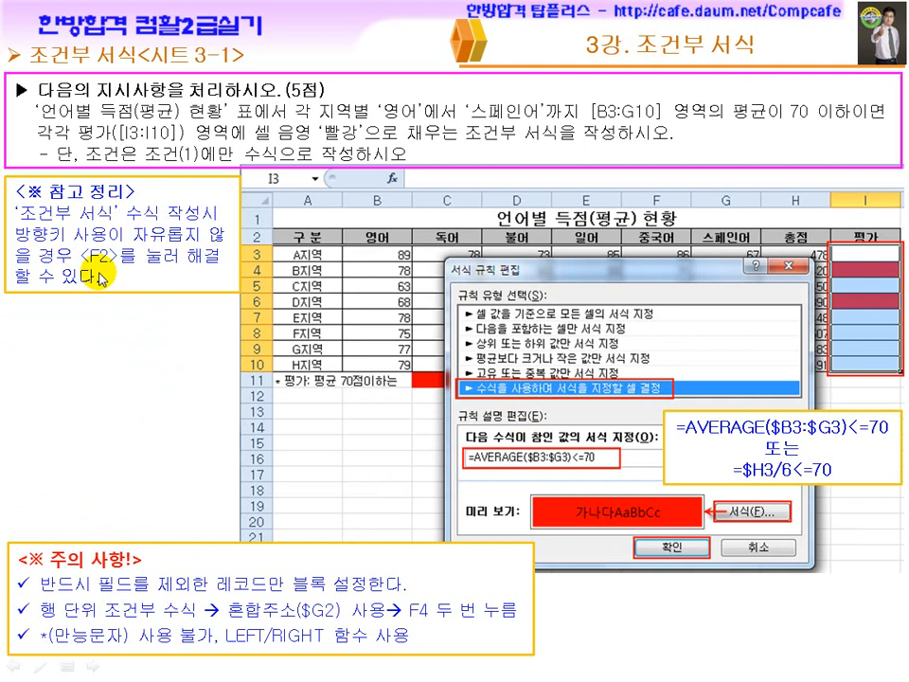
{"action": "key", "text": "super"}
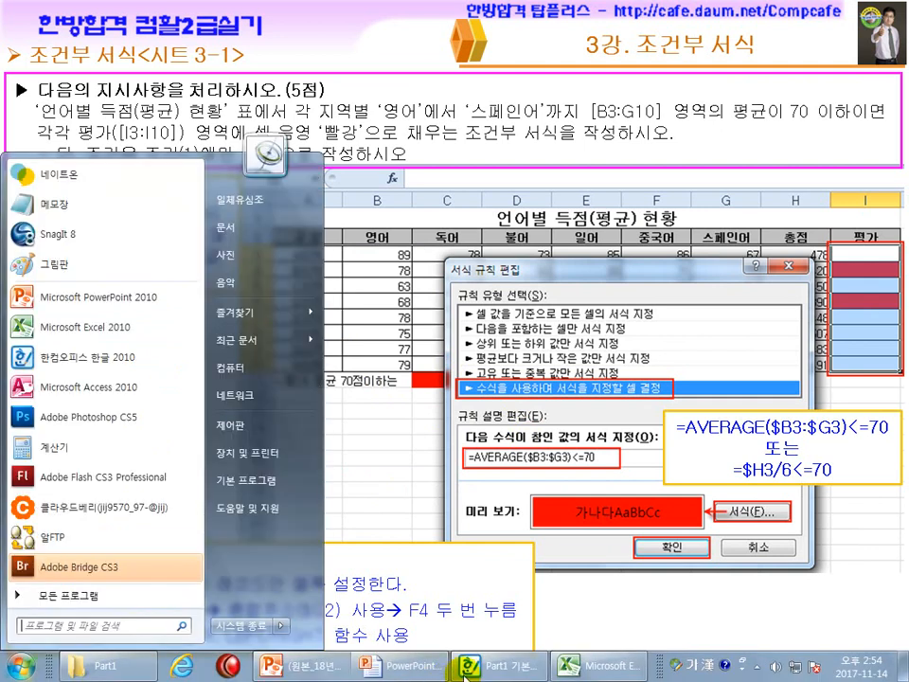
{"action": "left_click", "coordinate": [559, 669]}
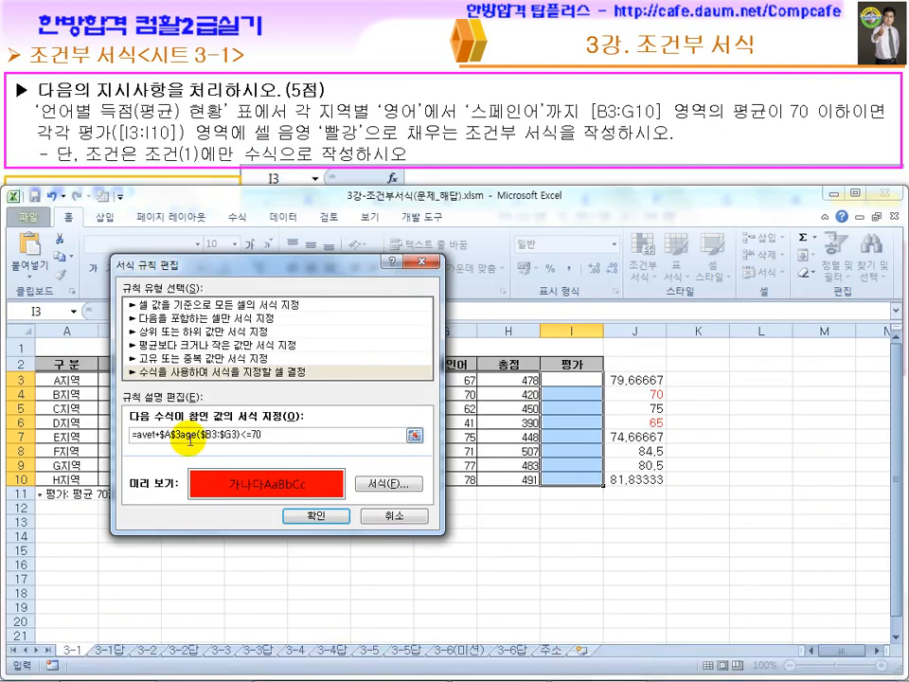
Remove the stray +$A$3 reference from the middle of the rule's formula
{"action": "key", "text": "BackSpace"}
{"action": "key", "text": "BackSpace"}
{"action": "key", "text": "BackSpace"}
{"action": "key", "text": "BackSpace"}
{"action": "key", "text": "BackSpace"}
{"action": "key", "text": "BackSpace"}
{"action": "type", "text": "r"}
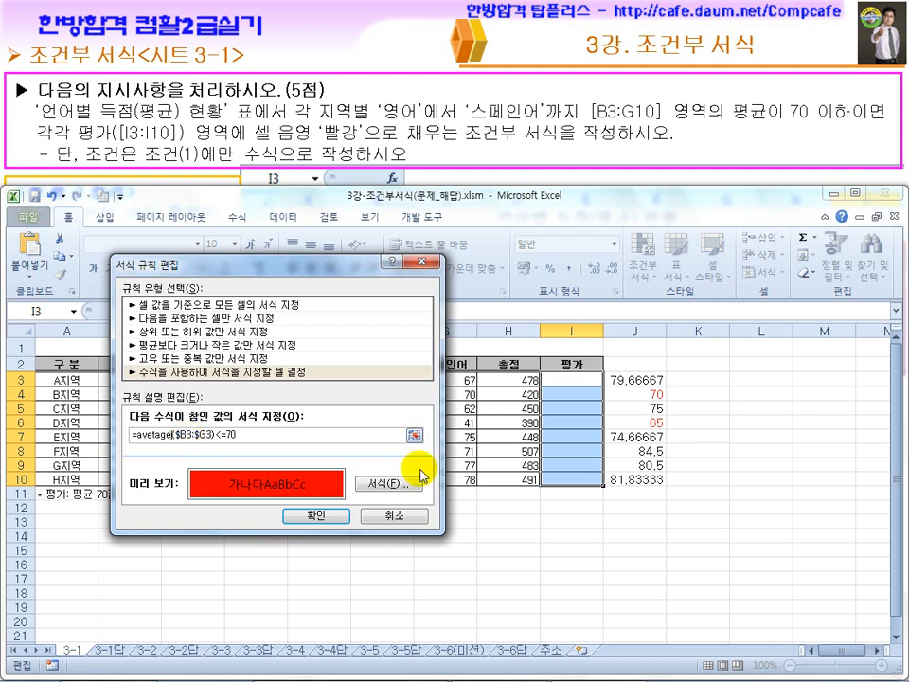
Correct the misspelled function so the rule reads =average($B3:$G3)<=70, and apply the rule to I3:I10
{"action": "left_click", "coordinate": [158, 437]}
{"action": "key", "text": "BackSpace"}
{"action": "type", "text": "r"}
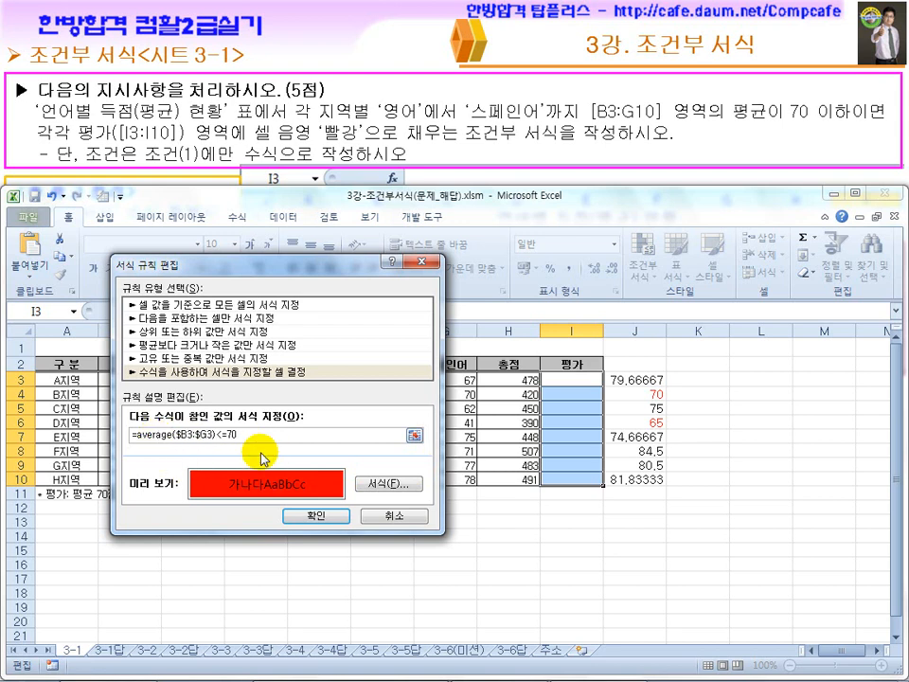
{"action": "left_click", "coordinate": [311, 516]}
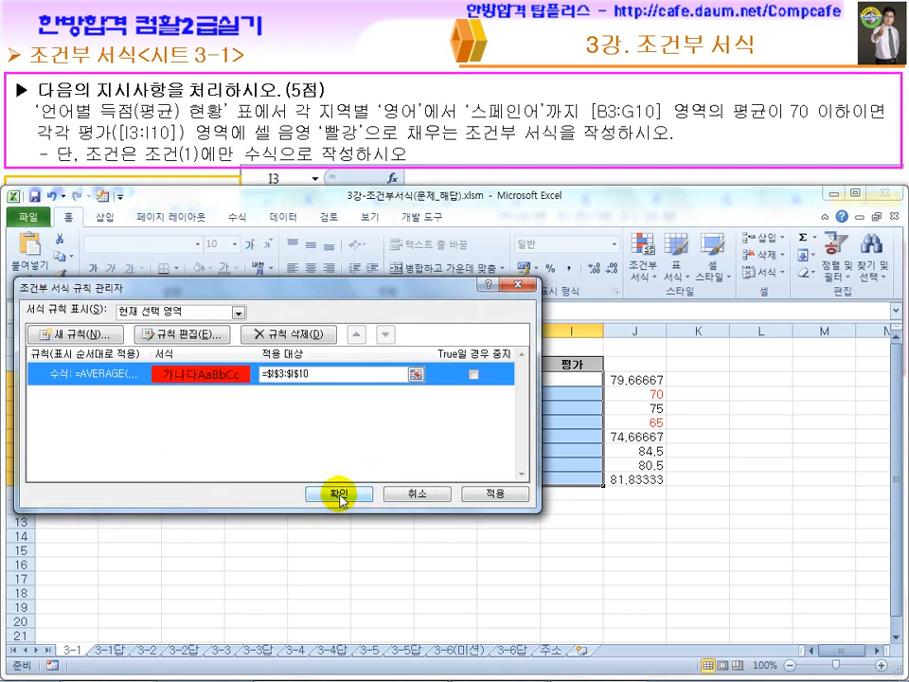
{"action": "left_click", "coordinate": [338, 492]}
Delete the helper averages in J3:J10
{"action": "left_click", "coordinate": [651, 394]}
{"action": "left_click", "coordinate": [655, 411]}
{"action": "left_click_drag", "start_coordinate": [650, 380], "coordinate": [652, 480]}
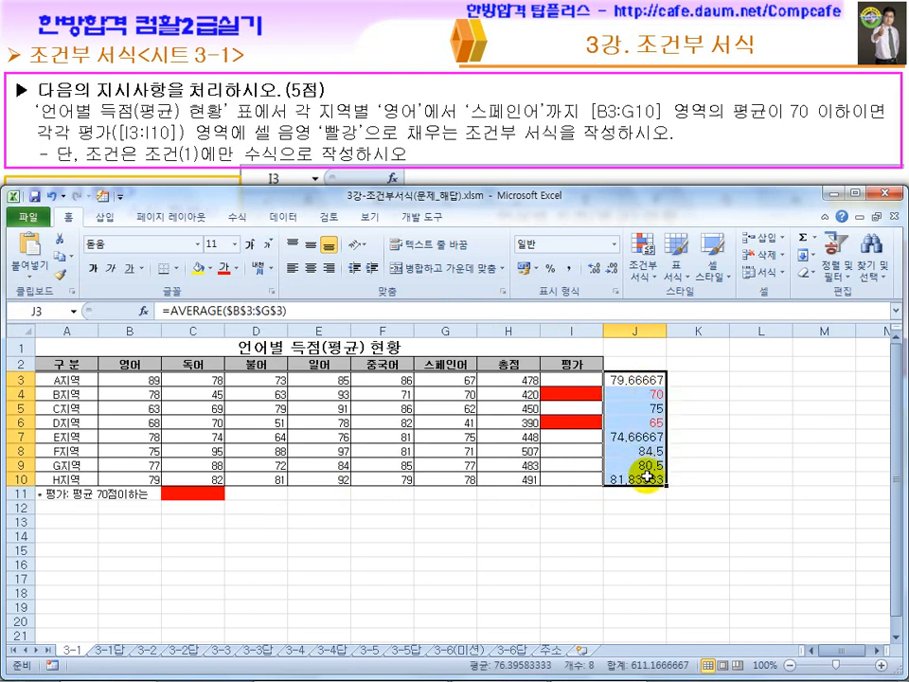
{"action": "key", "text": "Delete"}
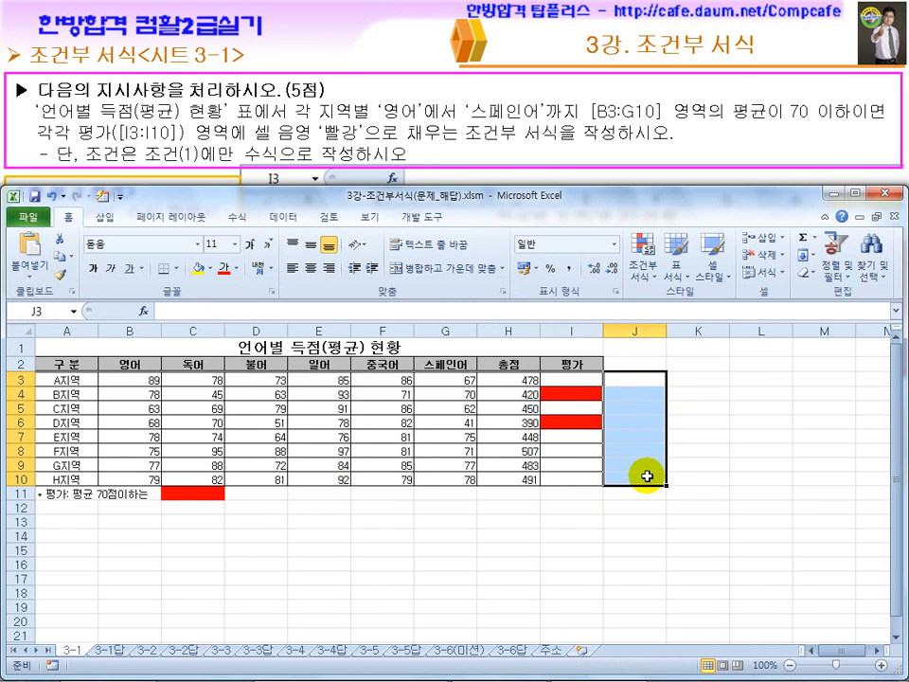
Show the Hancom exercise document beside the workbook and review exercise 3-1's formatting instruction and its formula-only condition
{"action": "key", "text": "super"}
{"action": "left_click", "coordinate": [512, 671]}
{"action": "left_click", "coordinate": [587, 666]}
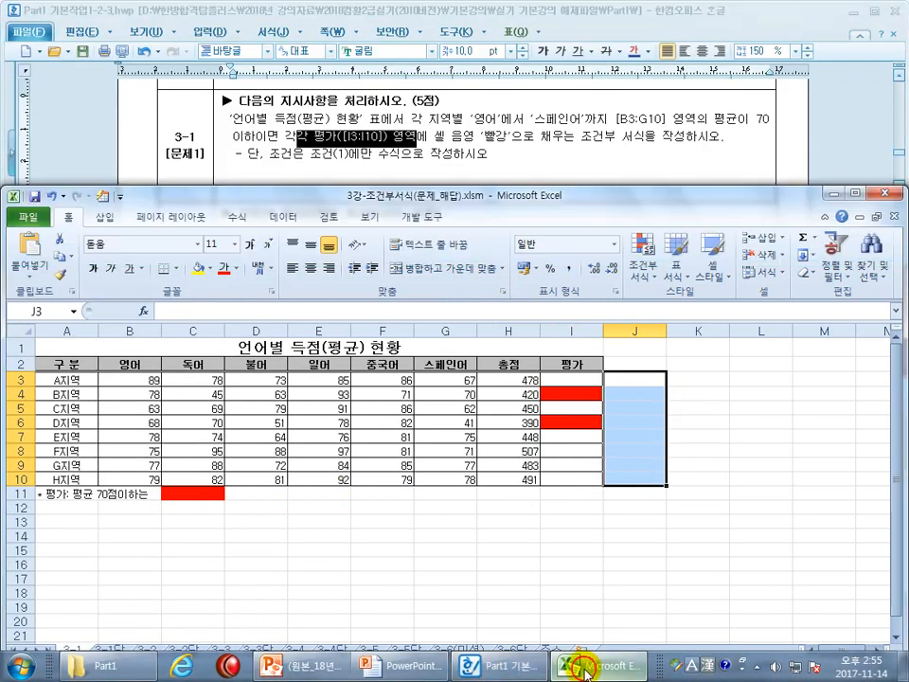
{"action": "left_click", "coordinate": [522, 142]}
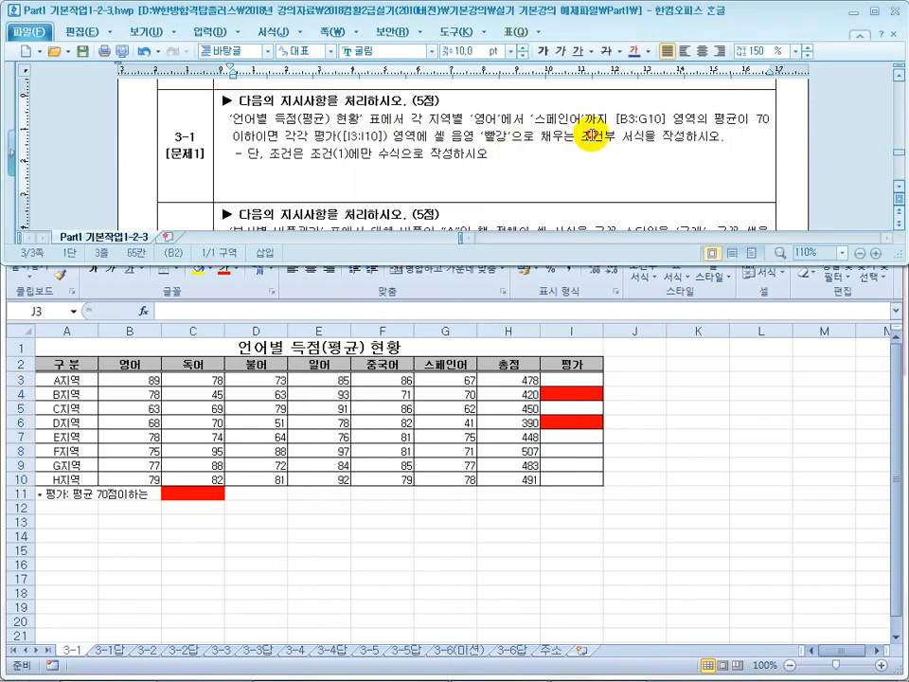
{"action": "left_click_drag", "start_coordinate": [591, 138], "coordinate": [431, 138]}
{"action": "left_click_drag", "start_coordinate": [239, 156], "coordinate": [393, 157]}
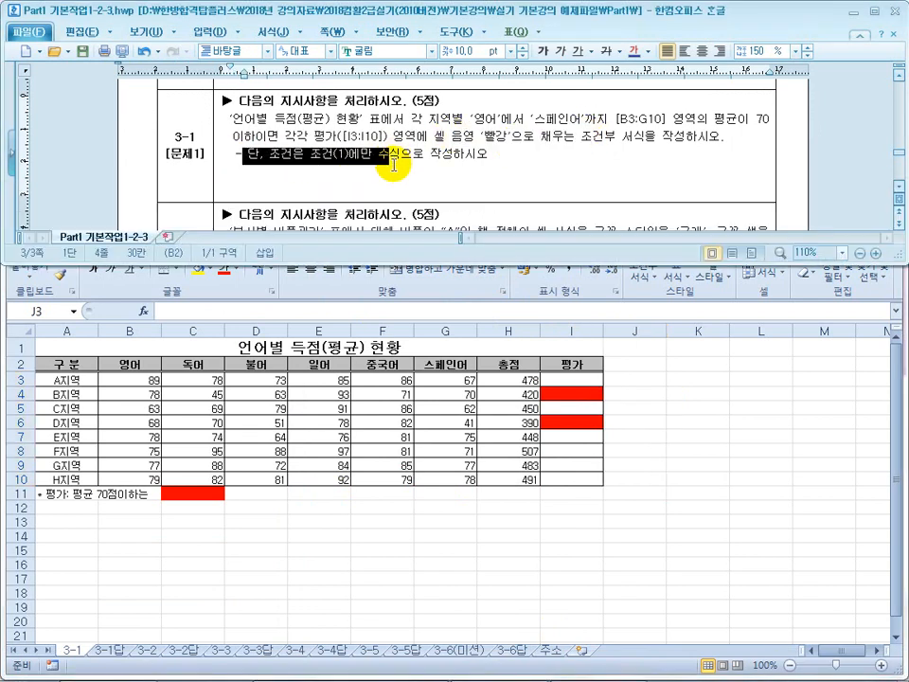
Compare creating a new rule for I3:I10 directly and through the conditional formatting rules manager, without adding one
{"action": "left_click", "coordinate": [521, 386]}
{"action": "left_click_drag", "start_coordinate": [574, 388], "coordinate": [560, 477]}
{"action": "left_click", "coordinate": [641, 265]}
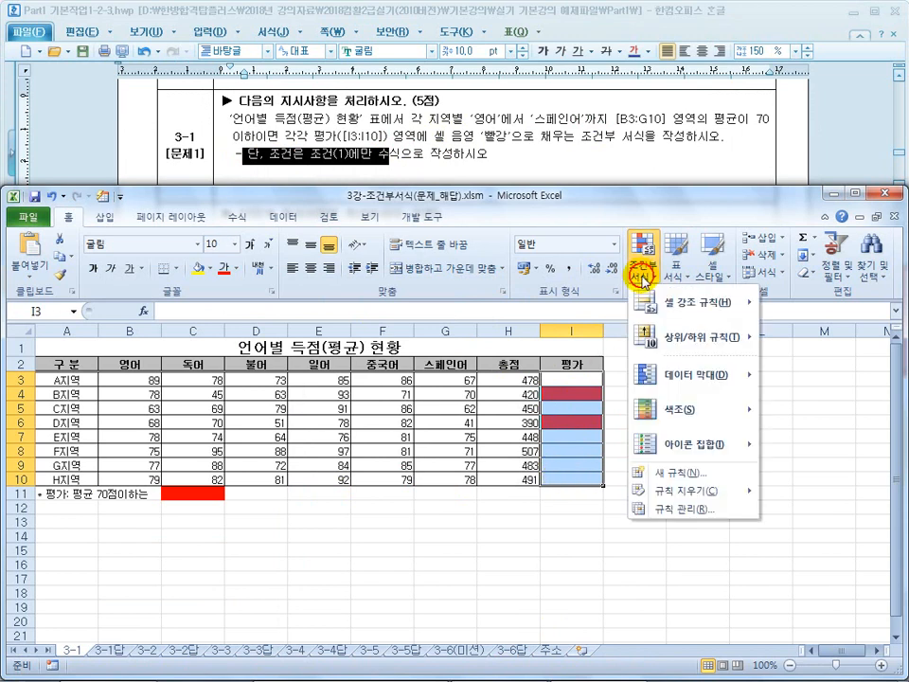
{"action": "left_click", "coordinate": [641, 474]}
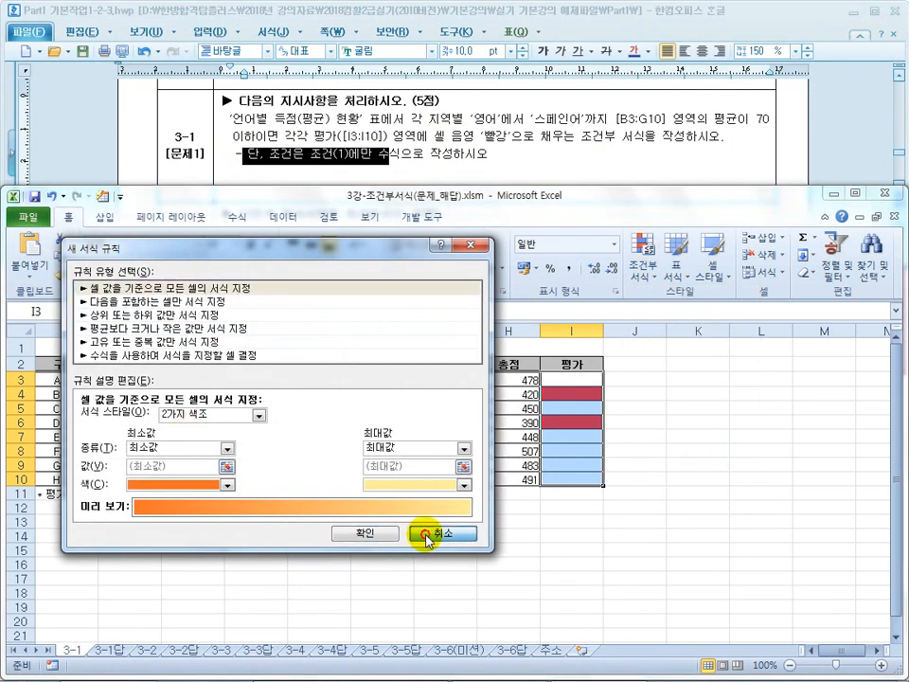
{"action": "left_click", "coordinate": [428, 536]}
{"action": "left_click", "coordinate": [643, 265]}
{"action": "left_click", "coordinate": [683, 514]}
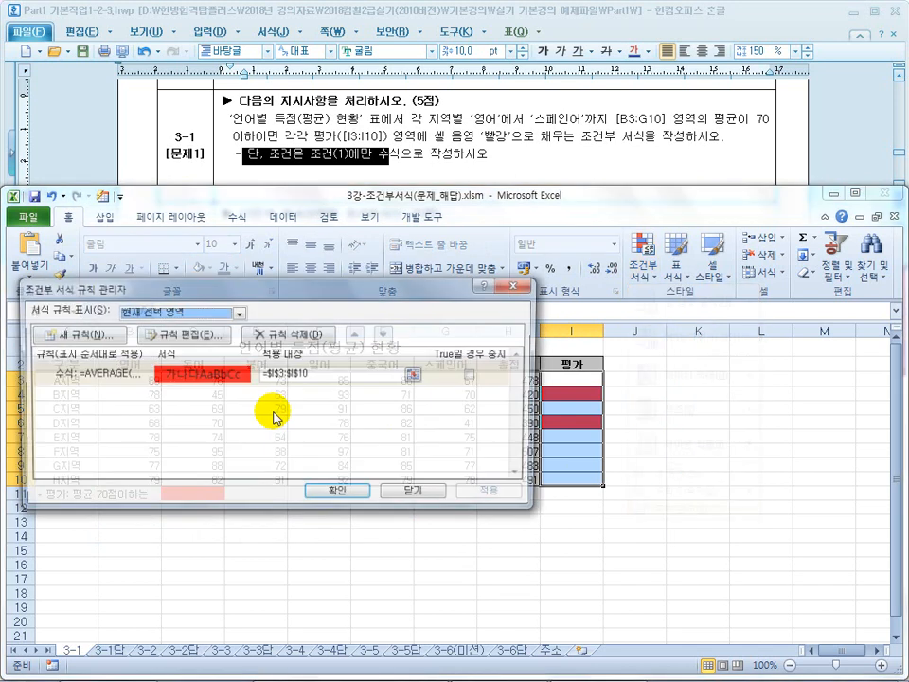
{"action": "left_click", "coordinate": [79, 335]}
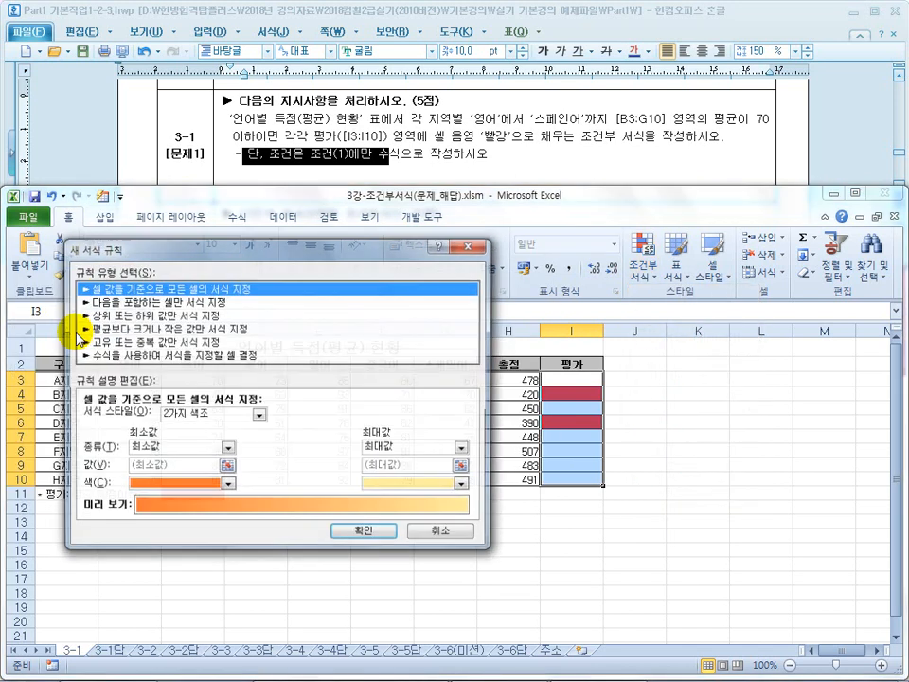
{"action": "left_click", "coordinate": [439, 533]}
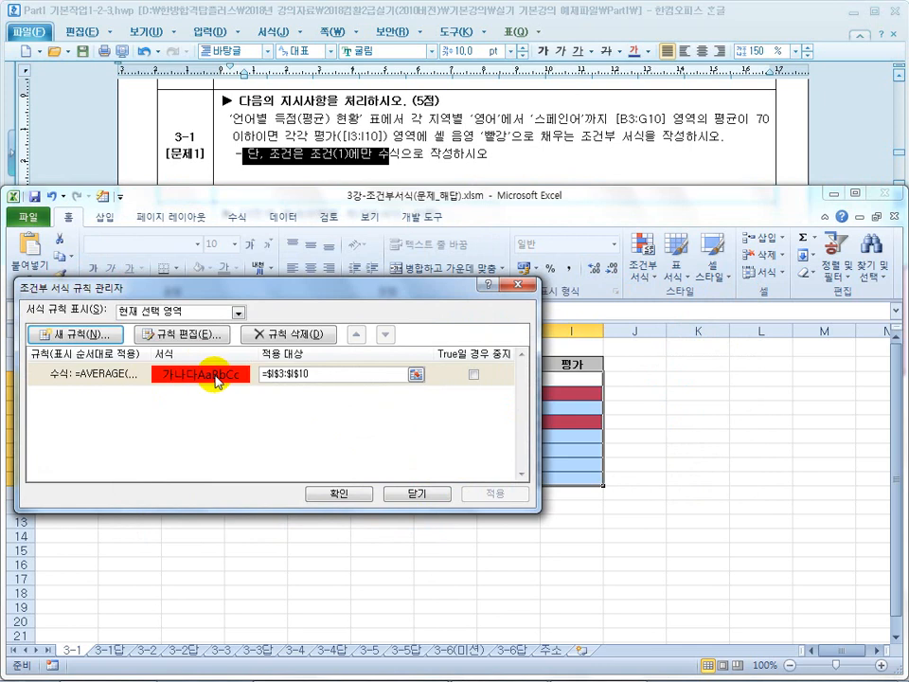
{"action": "left_click", "coordinate": [401, 494]}
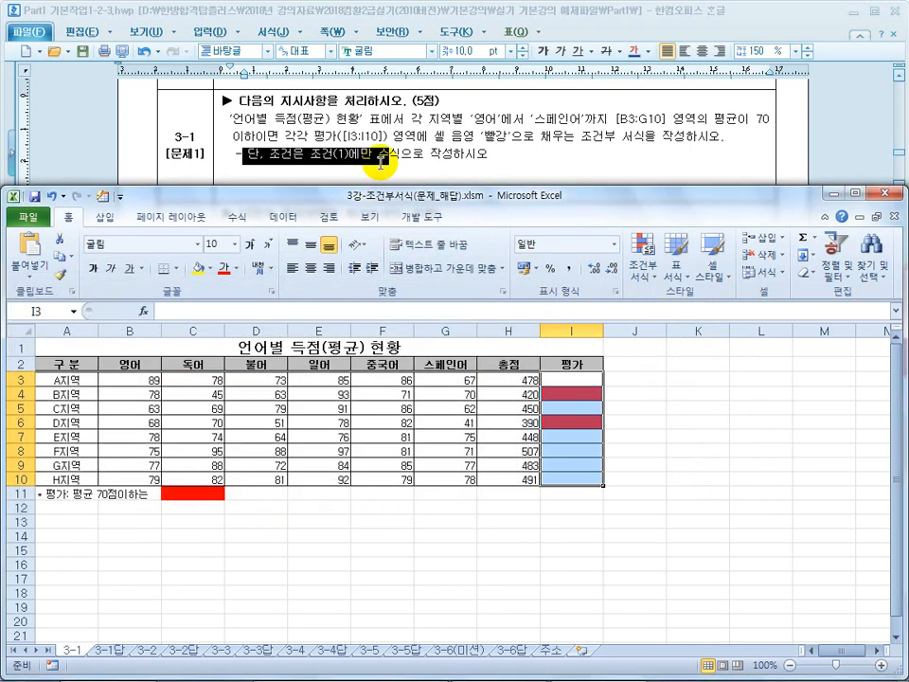
Read exercise 3-2 and its formula-only condition in the exercise document, and open the 3-2 worksheet
{"action": "left_click", "coordinate": [435, 157]}
{"action": "scroll", "coordinate": [433, 151], "scroll_direction": "down", "scroll_amount": 3}
{"action": "left_click", "coordinate": [320, 126]}
{"action": "left_click_drag", "start_coordinate": [281, 162], "coordinate": [485, 161]}
{"action": "left_click", "coordinate": [142, 653]}
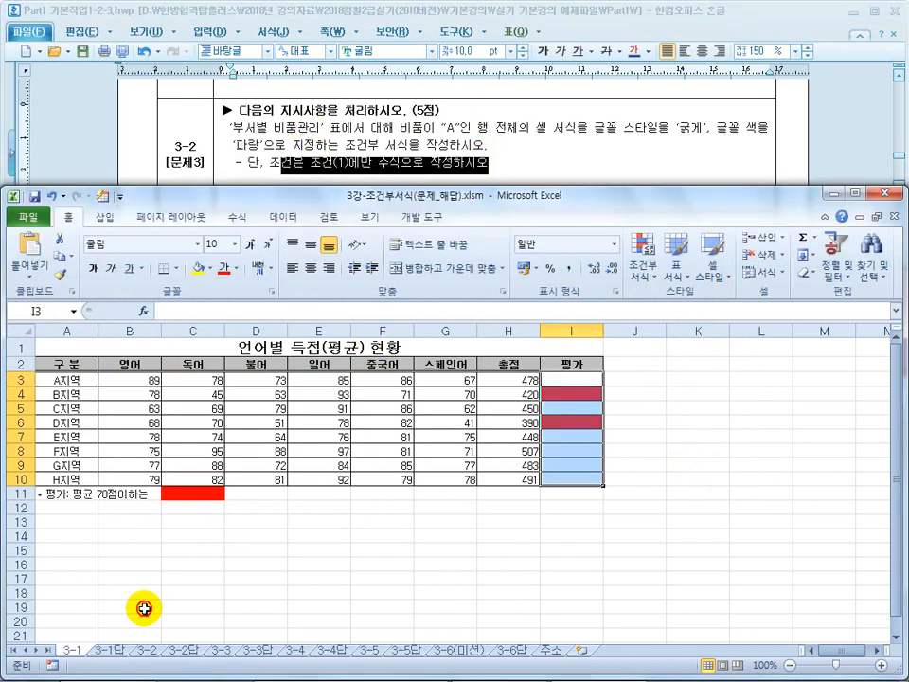
{"action": "left_click", "coordinate": [109, 650]}
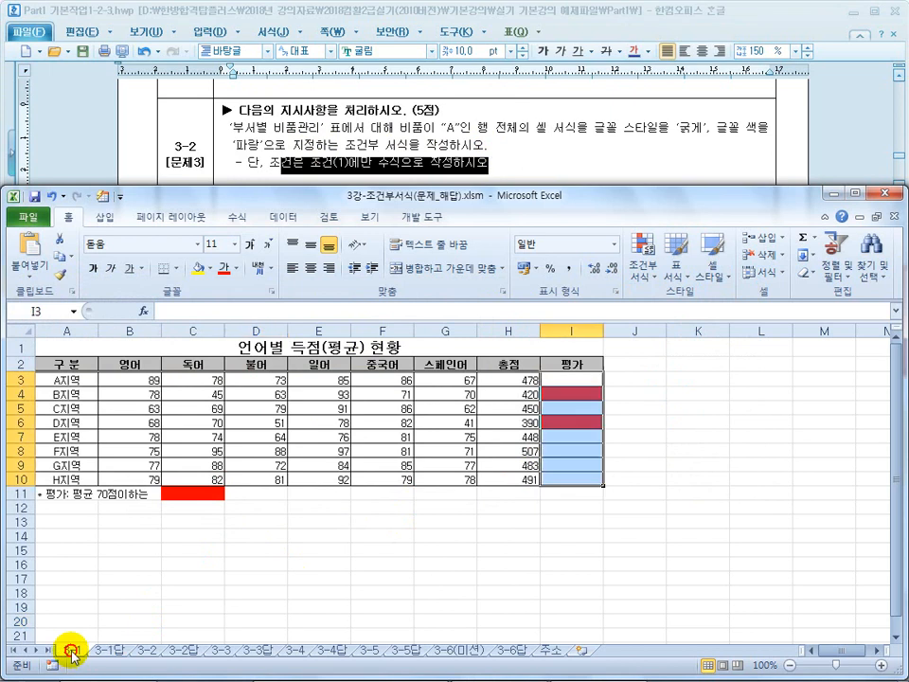
{"action": "left_click", "coordinate": [149, 653]}
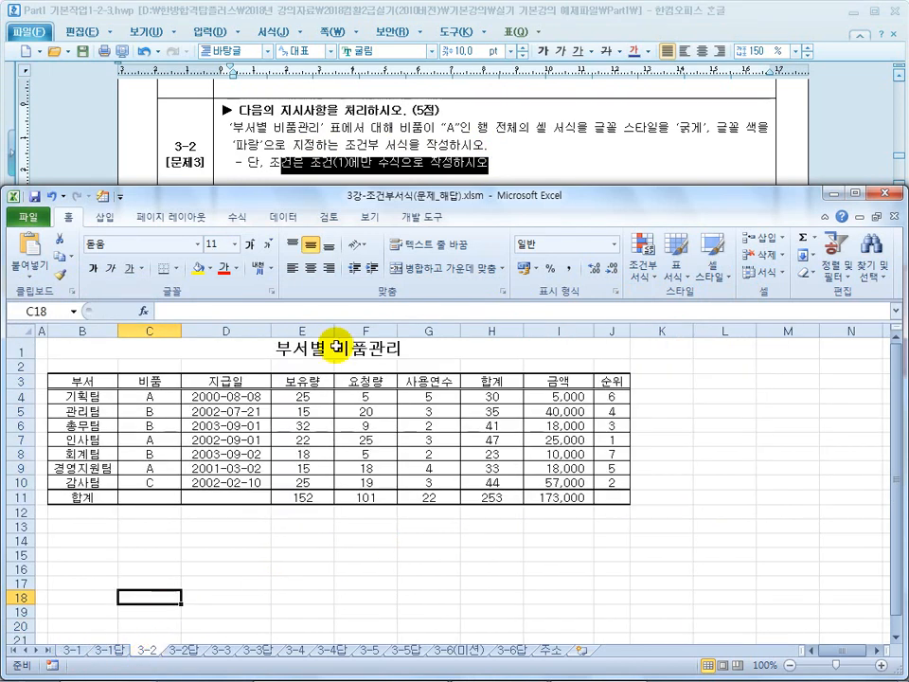
{"action": "left_click", "coordinate": [211, 407]}
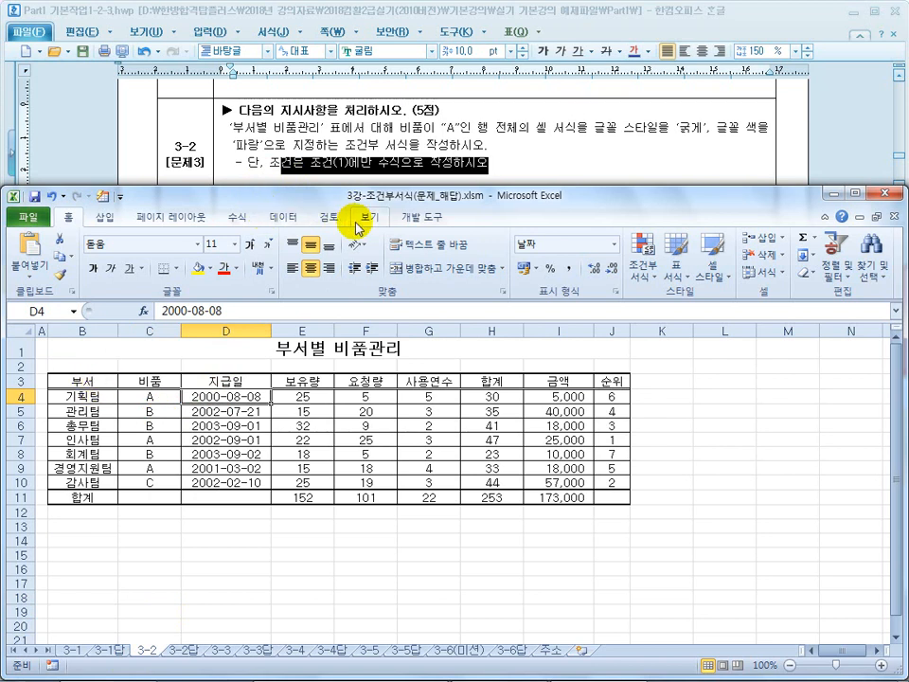
Compare exercise 3-2's whole-row formatting wording with exercise 3-1's cell range wording, and review the requested font style and colour
{"action": "left_click_drag", "start_coordinate": [481, 125], "coordinate": [578, 123]}
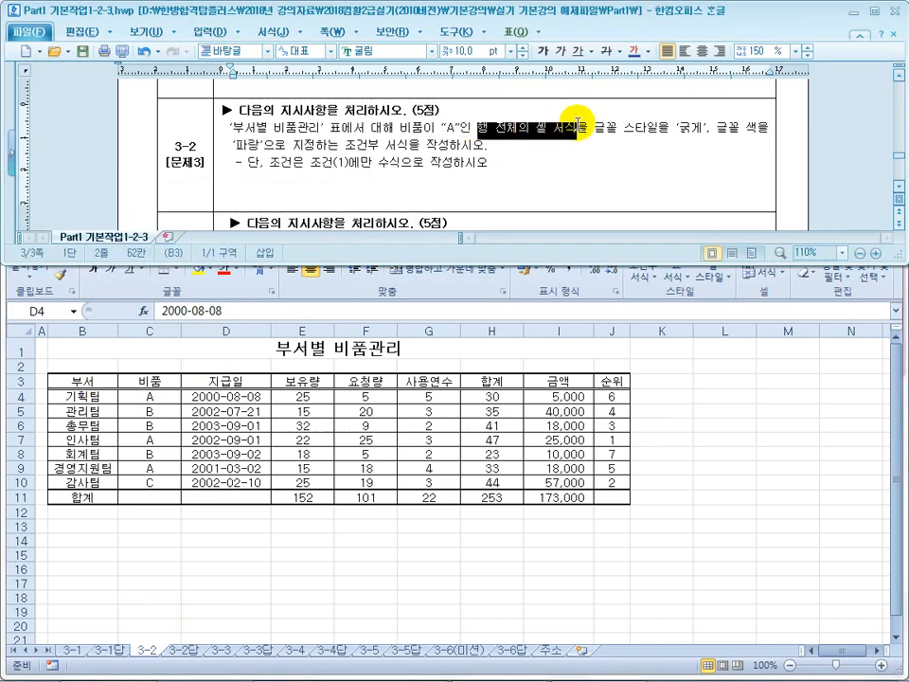
{"action": "scroll", "coordinate": [543, 162], "scroll_direction": "up", "scroll_amount": 3}
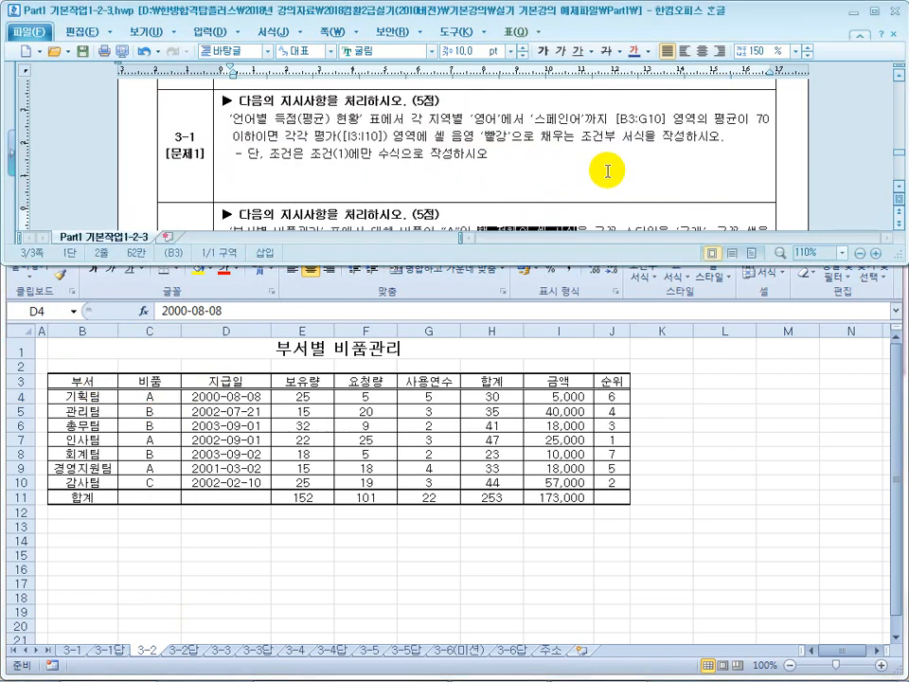
{"action": "left_click_drag", "start_coordinate": [325, 138], "coordinate": [476, 148]}
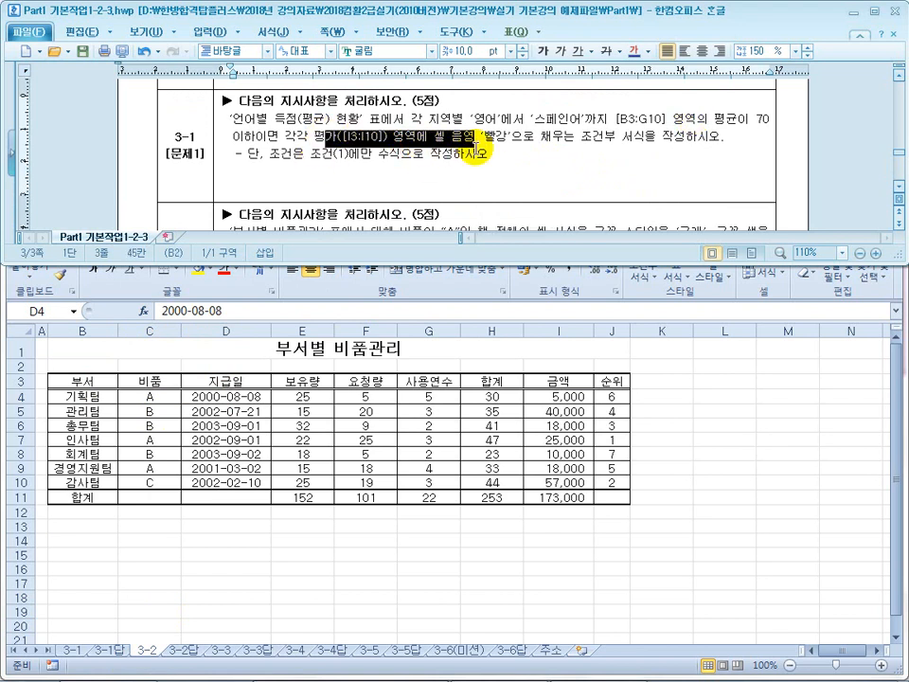
{"action": "left_click", "coordinate": [497, 296]}
{"action": "left_click", "coordinate": [485, 142]}
{"action": "scroll", "coordinate": [486, 141], "scroll_direction": "down", "scroll_amount": 3}
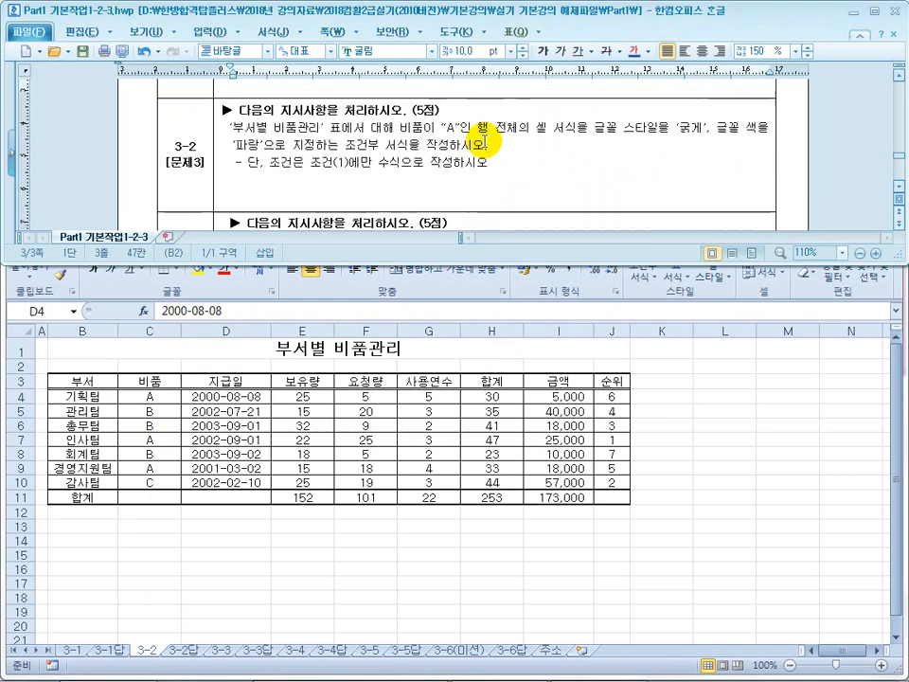
{"action": "left_click_drag", "start_coordinate": [472, 128], "coordinate": [594, 133]}
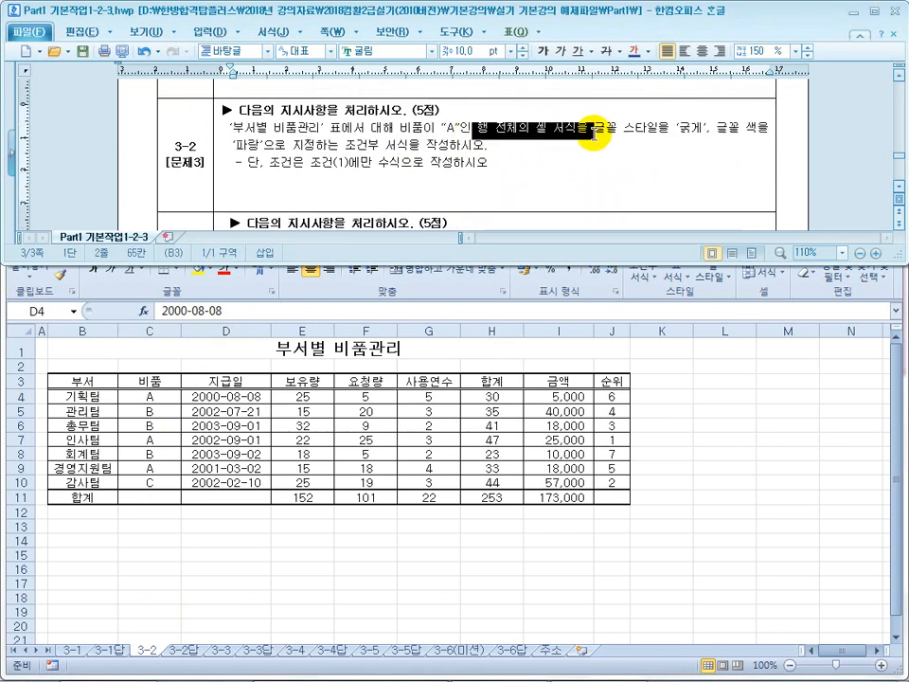
{"action": "left_click", "coordinate": [244, 147]}
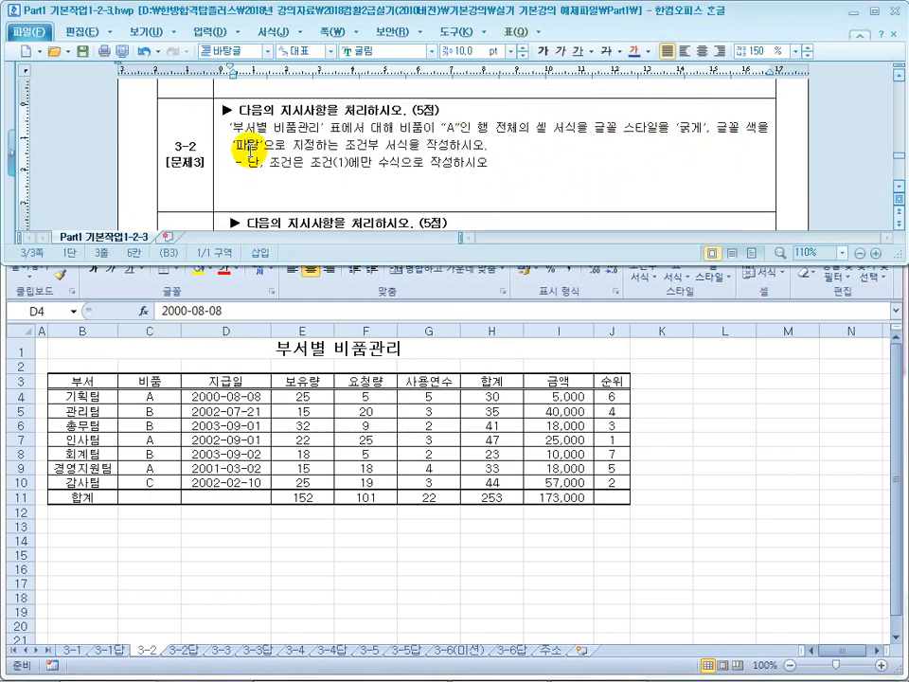
Try selecting the 부서별 비품관리 table's header cells and blocks of its records from different corners
{"action": "left_click", "coordinate": [329, 414]}
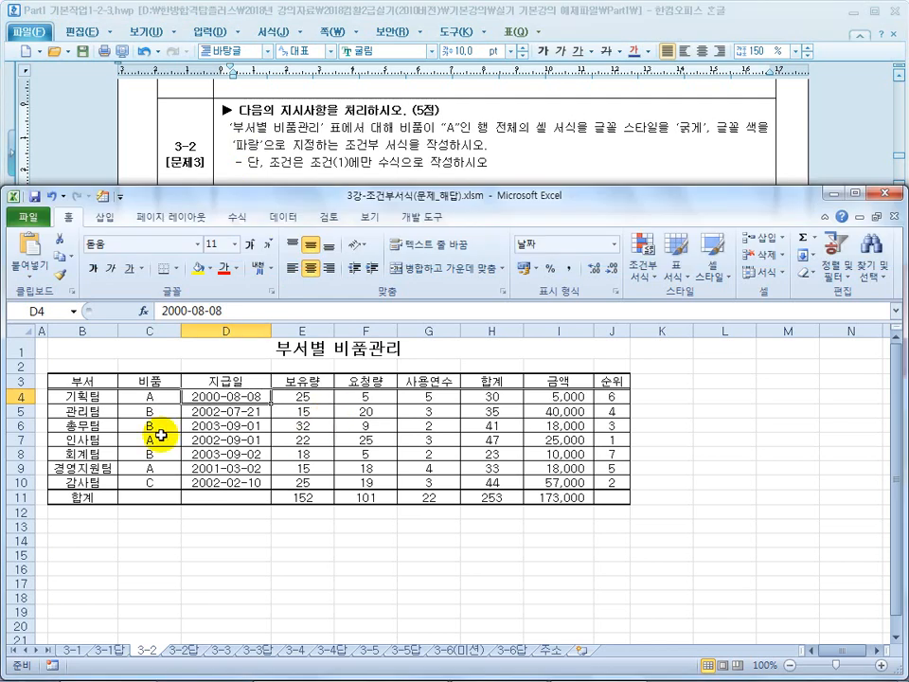
{"action": "left_click_drag", "start_coordinate": [82, 382], "coordinate": [344, 384]}
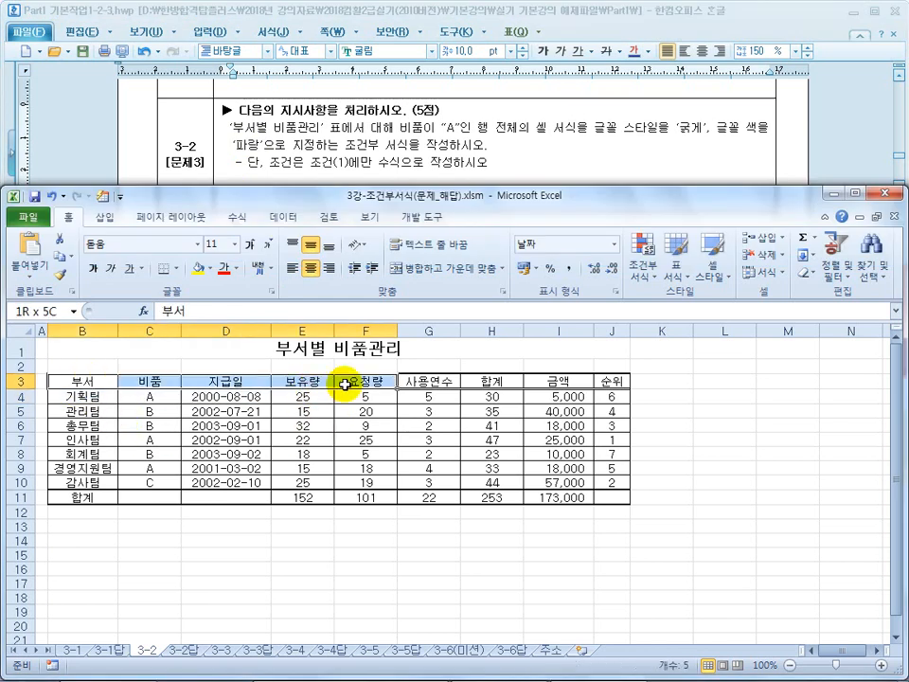
{"action": "left_click_drag", "start_coordinate": [610, 485], "coordinate": [434, 442]}
{"action": "left_click_drag", "start_coordinate": [617, 411], "coordinate": [339, 456]}
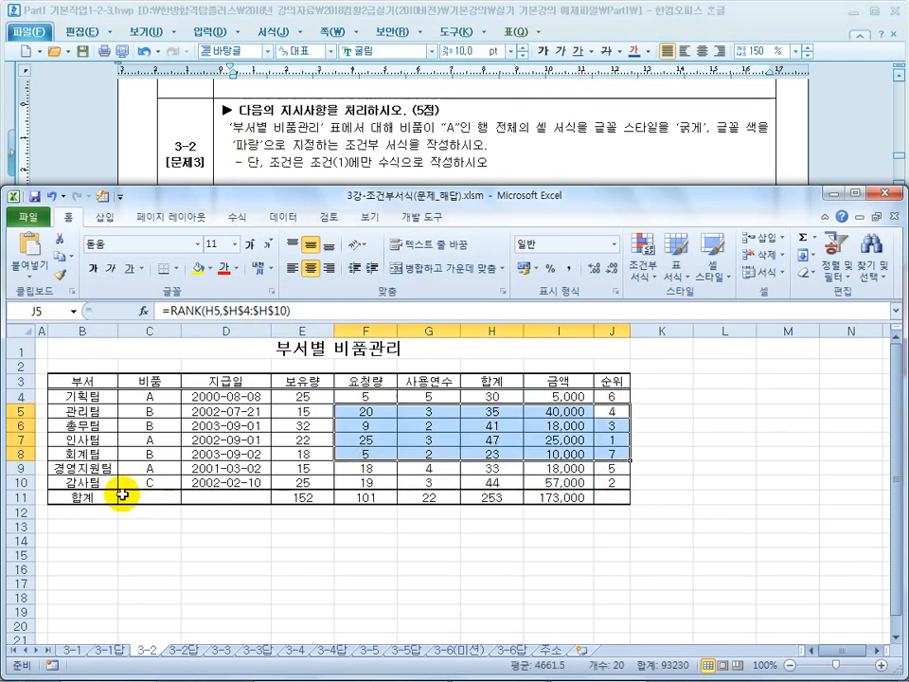
{"action": "left_click_drag", "start_coordinate": [100, 482], "coordinate": [251, 431]}
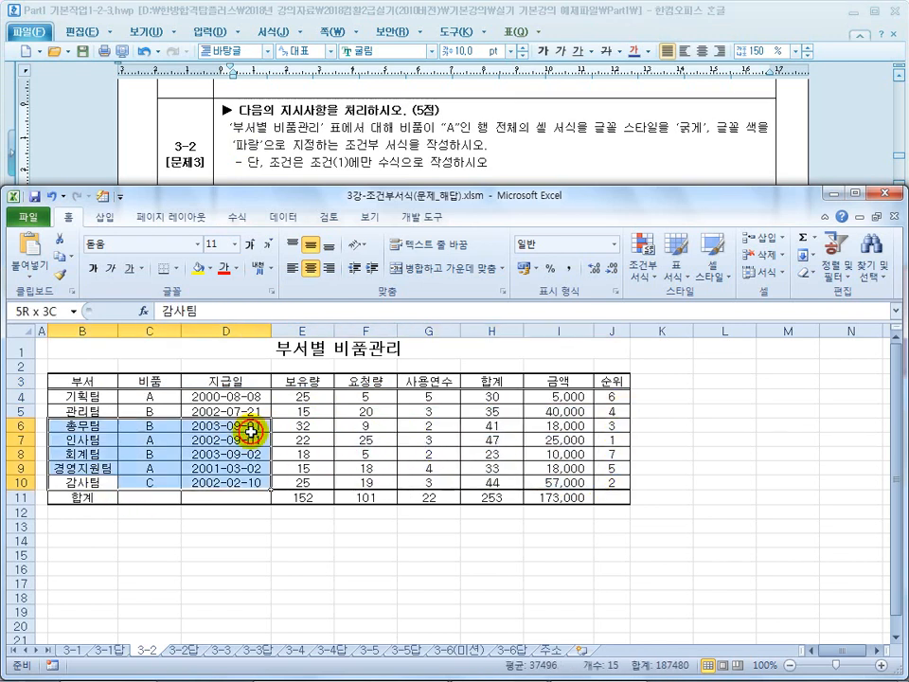
Select the table's records B4:J10, starting at 기획팀 and leaving out the header and 합계 rows
{"action": "left_click", "coordinate": [55, 397]}
{"action": "left_click", "coordinate": [74, 381]}
{"action": "left_click", "coordinate": [81, 401]}
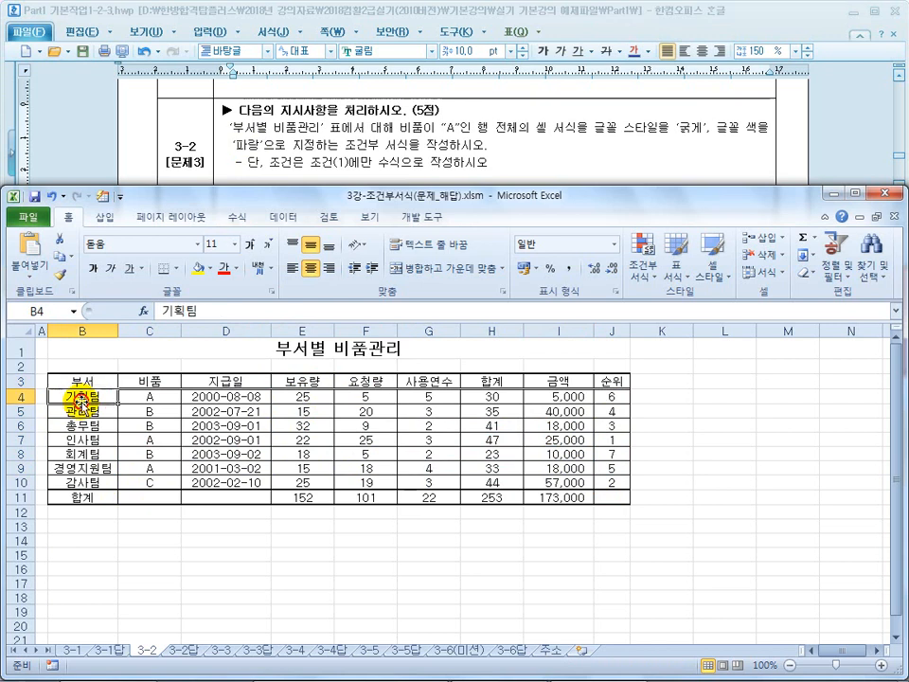
{"action": "left_click_drag", "start_coordinate": [83, 397], "coordinate": [606, 482]}
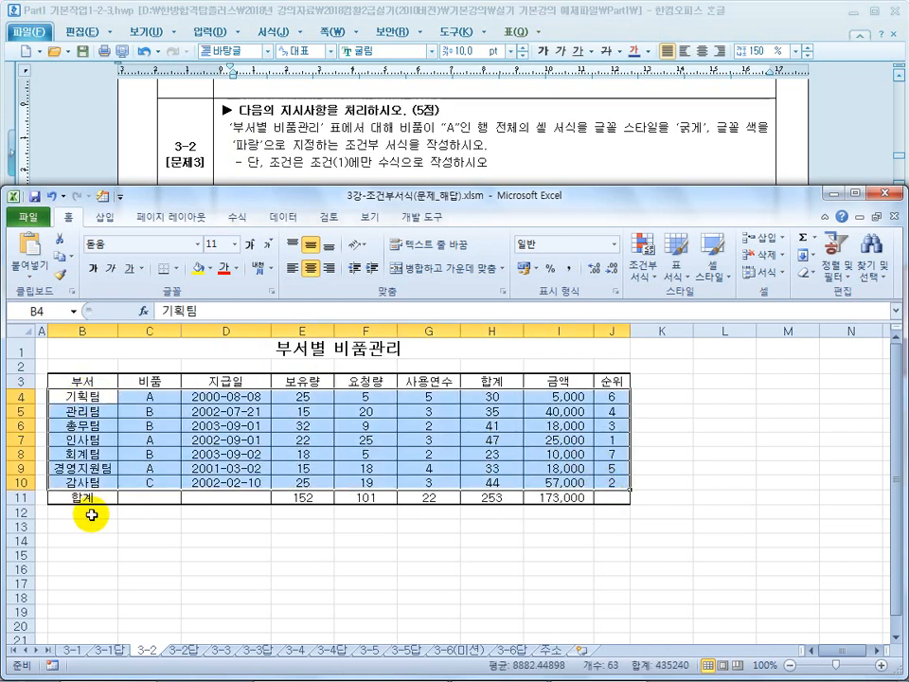
{"action": "left_click_drag", "start_coordinate": [82, 397], "coordinate": [600, 488]}
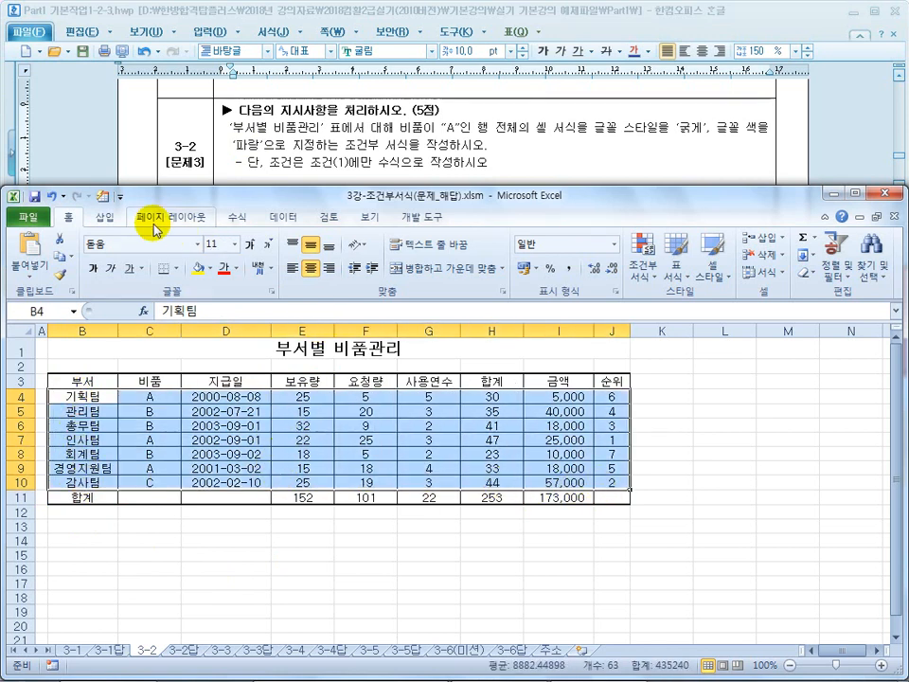
Create a formula-based conditional formatting rule for the selected records with the condition =$C4="A"
{"action": "left_click", "coordinate": [642, 260]}
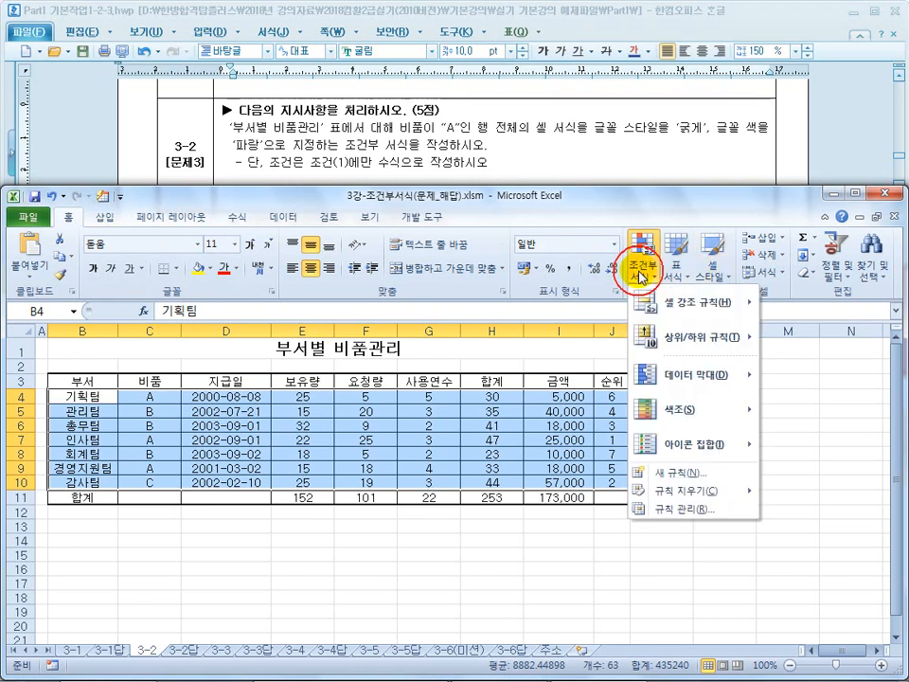
{"action": "left_click", "coordinate": [669, 473]}
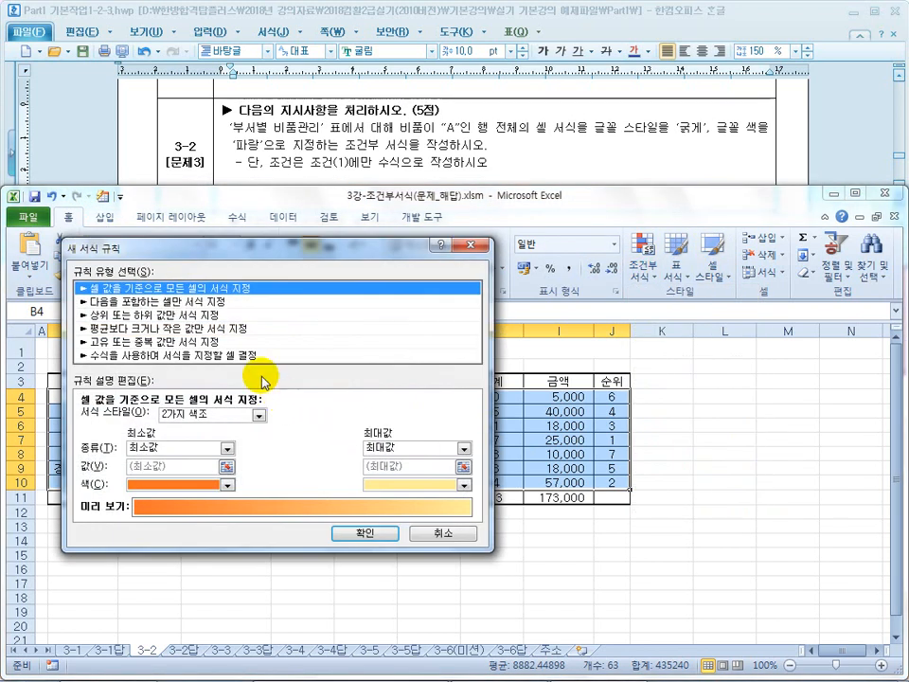
{"action": "left_click", "coordinate": [430, 355]}
{"action": "left_click_drag", "start_coordinate": [274, 248], "coordinate": [599, 268]}
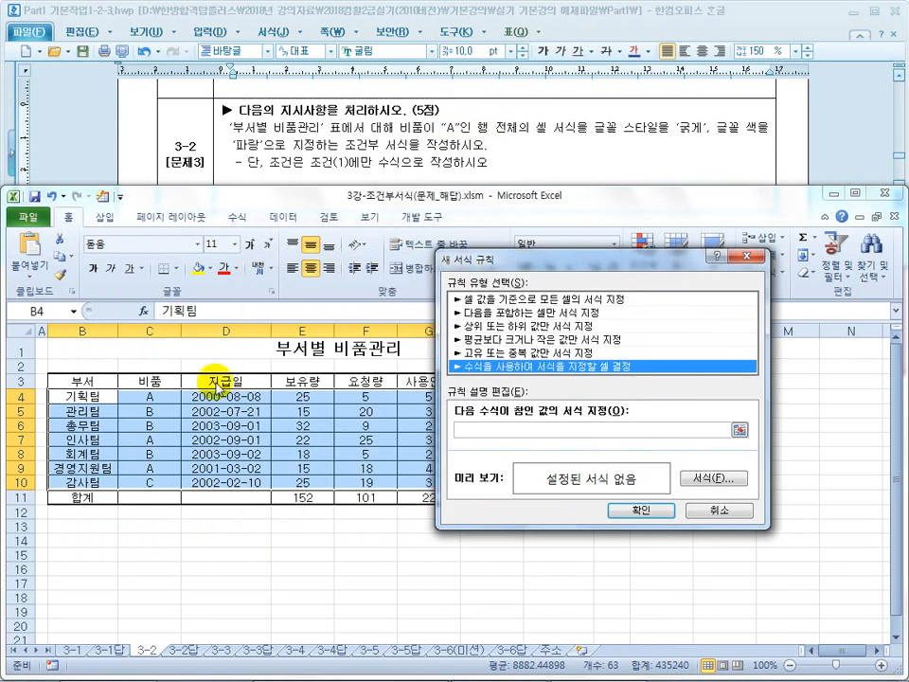
{"action": "left_click", "coordinate": [487, 431]}
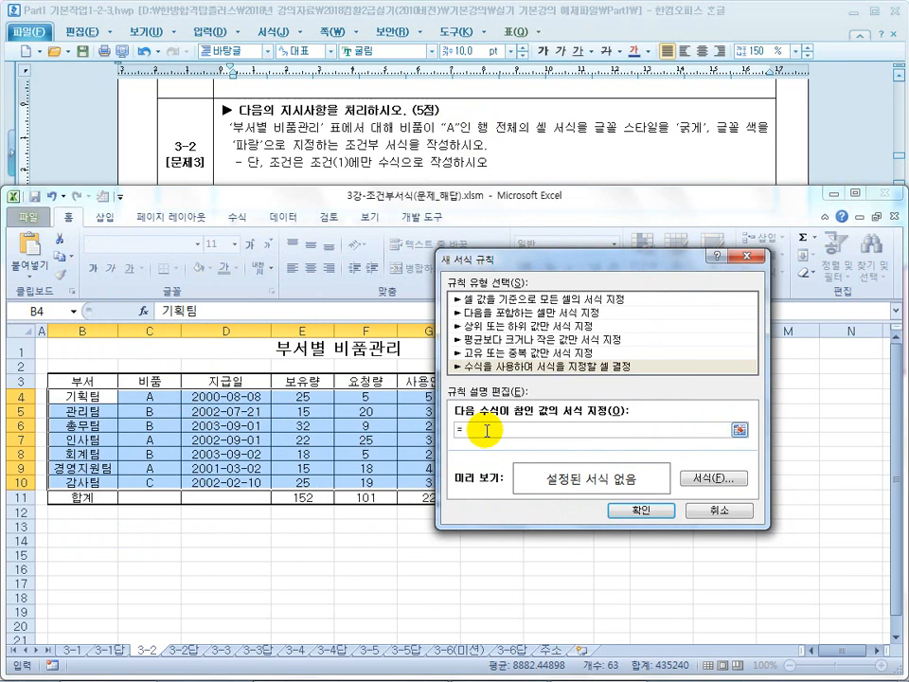
{"action": "left_click", "coordinate": [165, 399]}
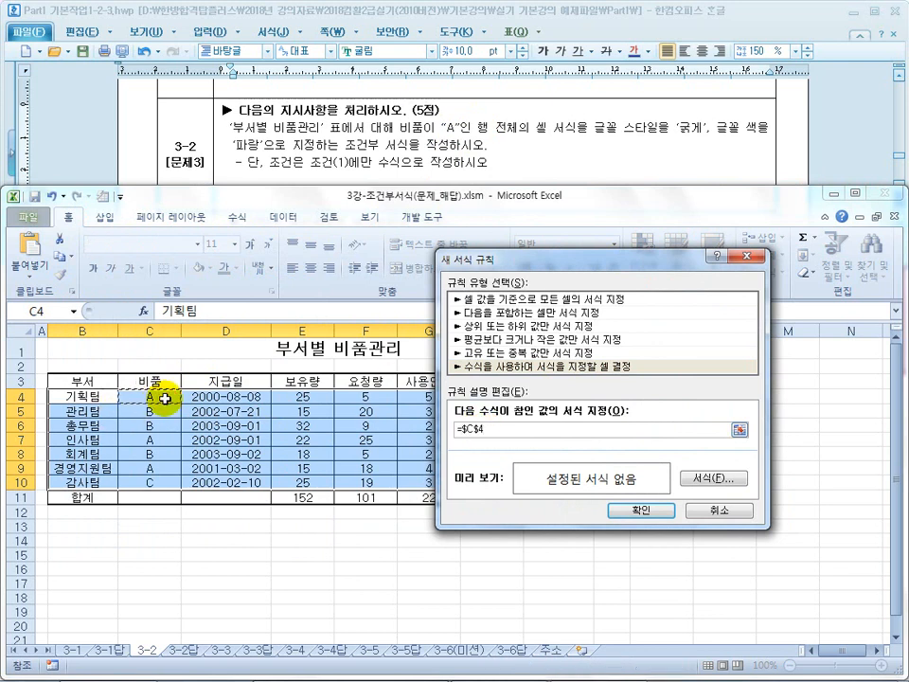
{"action": "left_click", "coordinate": [476, 430]}
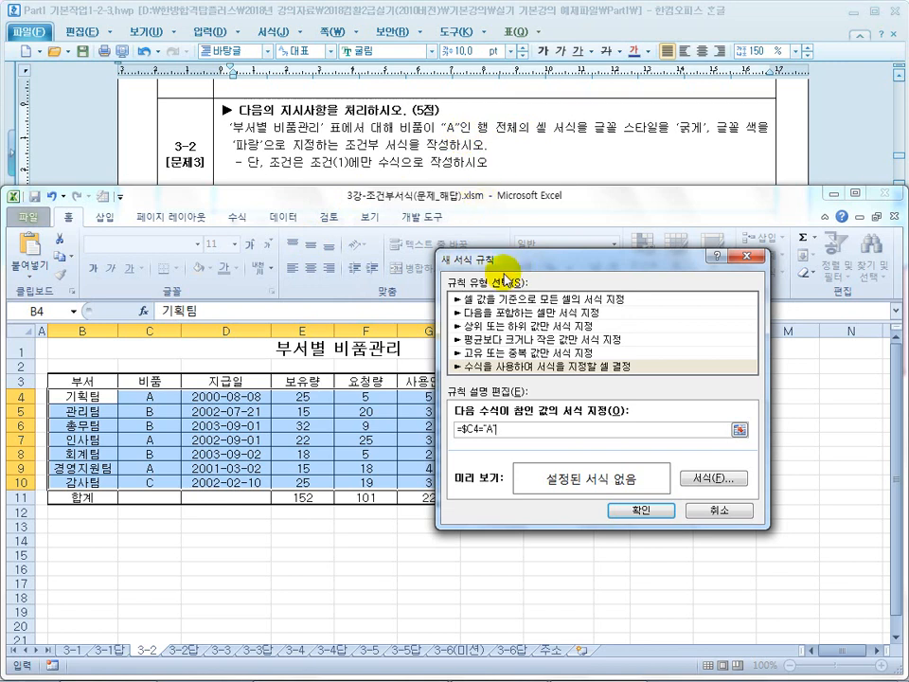
Give the rule a 굵게 font style and the standard blue font colour, and apply it to the records
{"action": "left_click", "coordinate": [709, 481]}
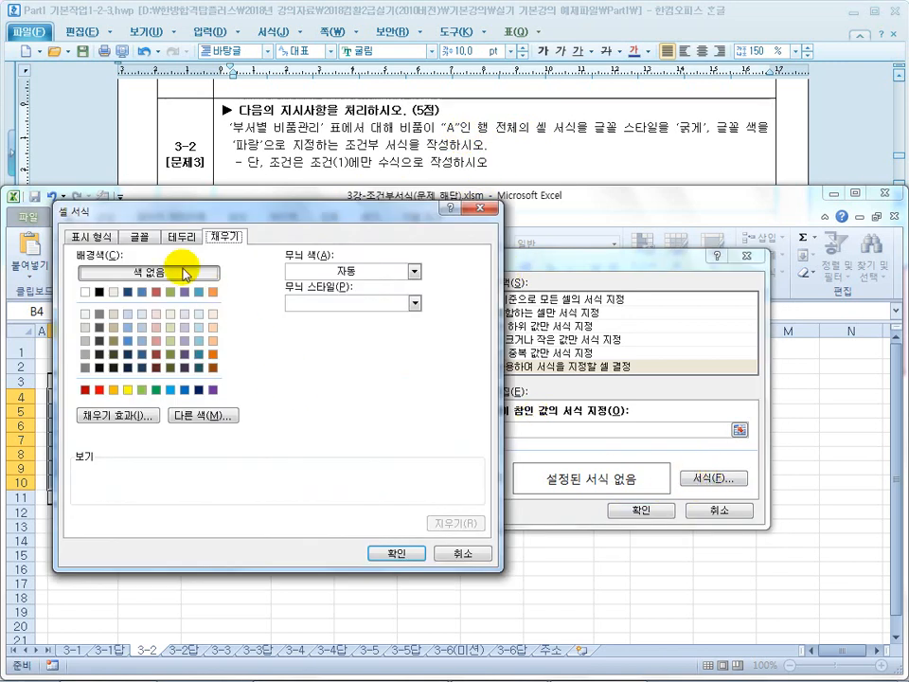
{"action": "left_click", "coordinate": [139, 237]}
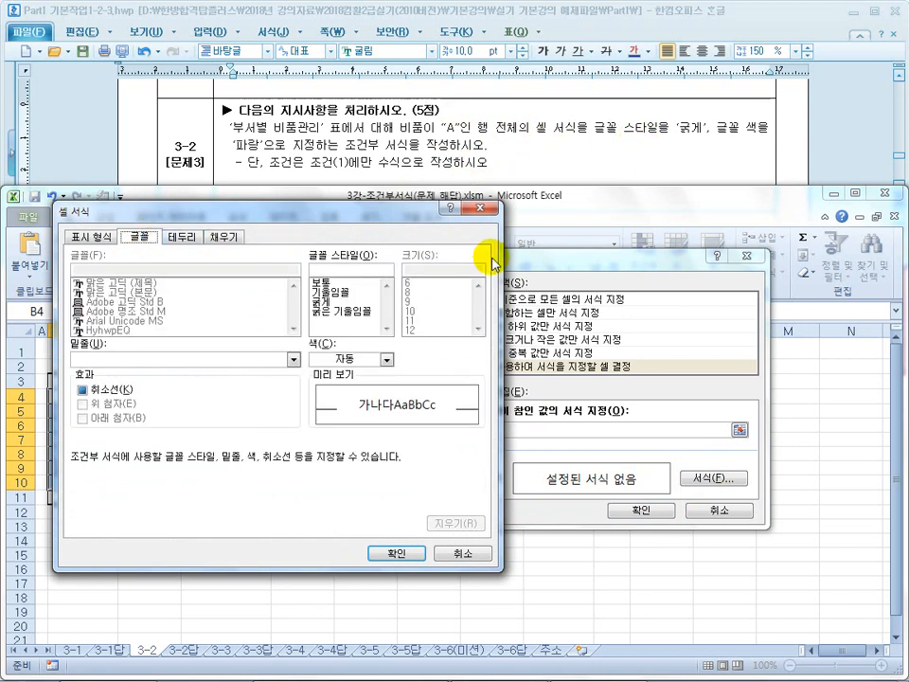
{"action": "left_click", "coordinate": [323, 302]}
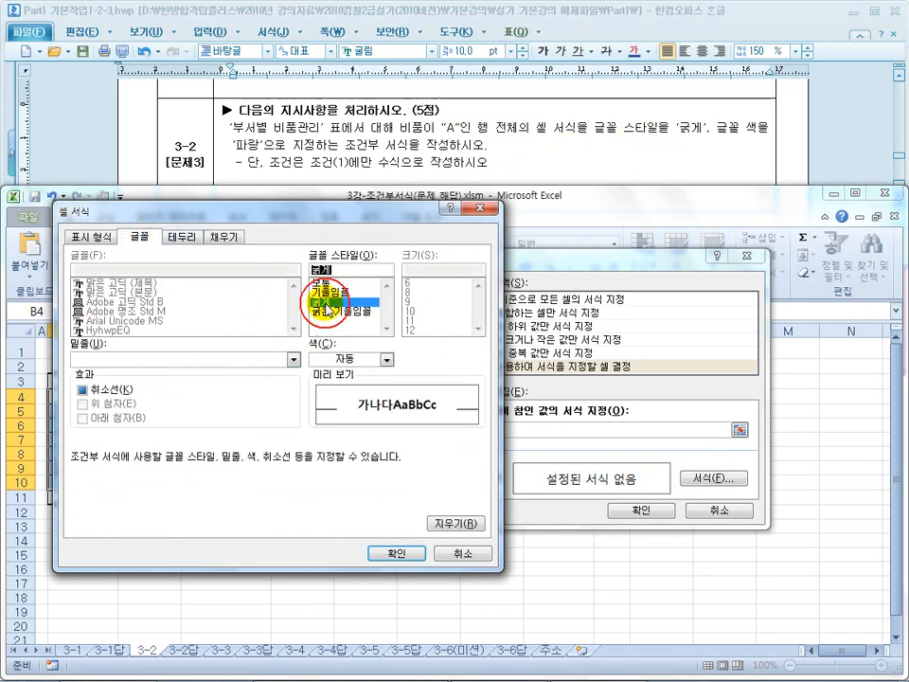
{"action": "left_click", "coordinate": [388, 360]}
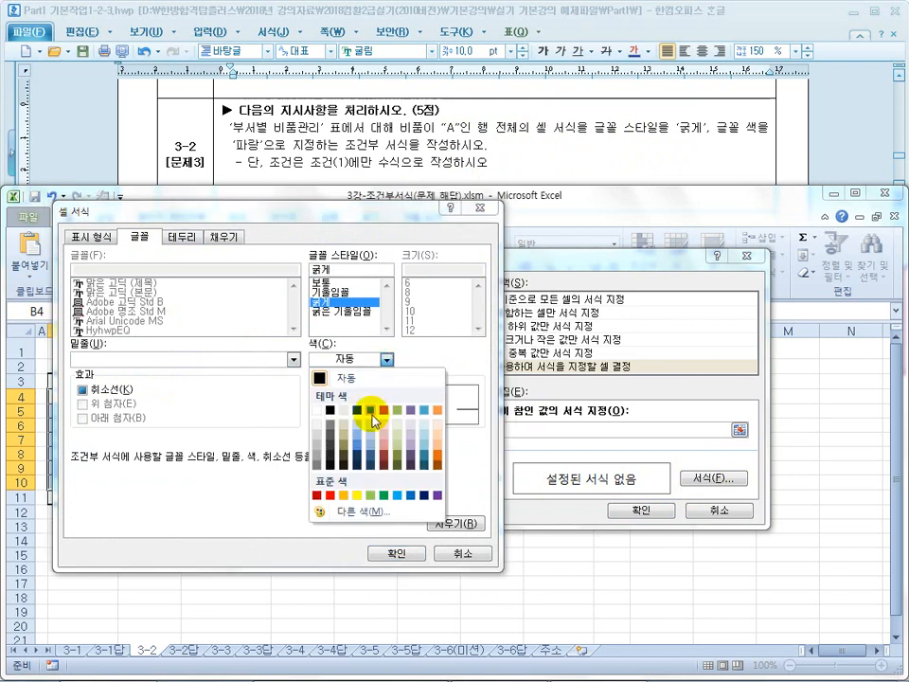
{"action": "left_click", "coordinate": [414, 496]}
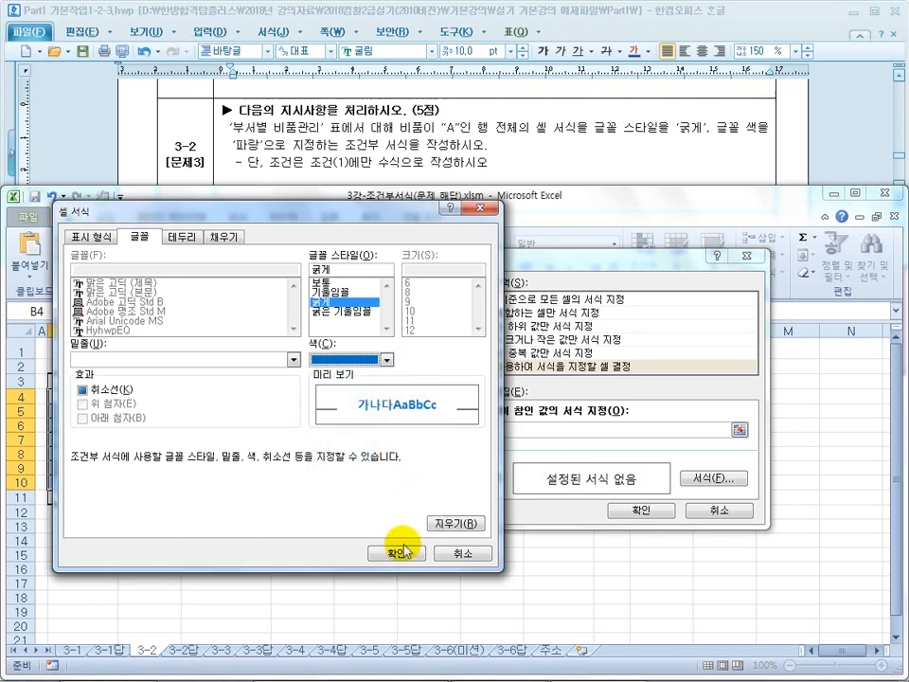
{"action": "left_click", "coordinate": [396, 553]}
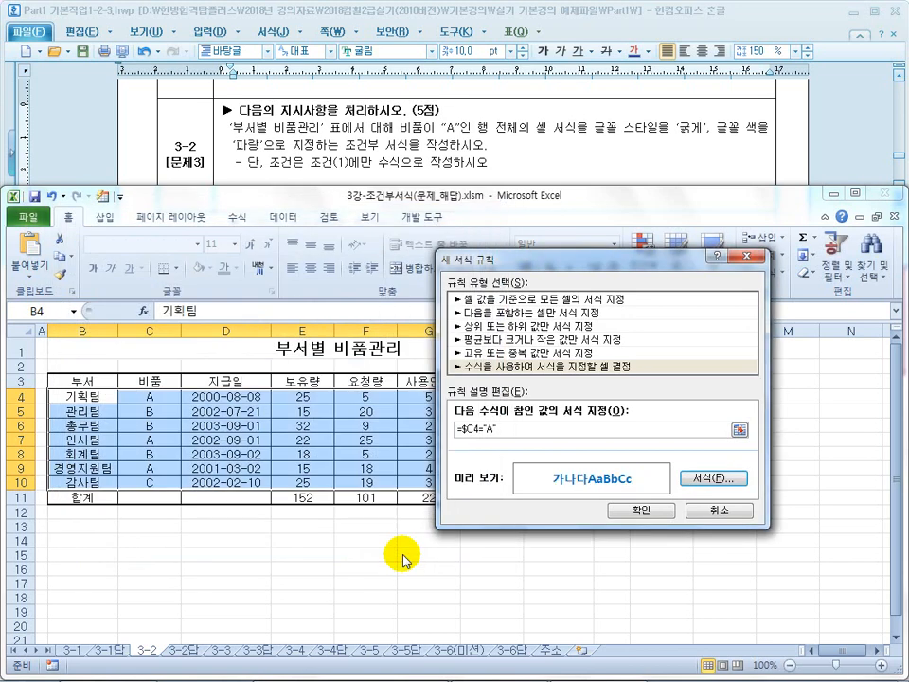
{"action": "left_click", "coordinate": [640, 512]}
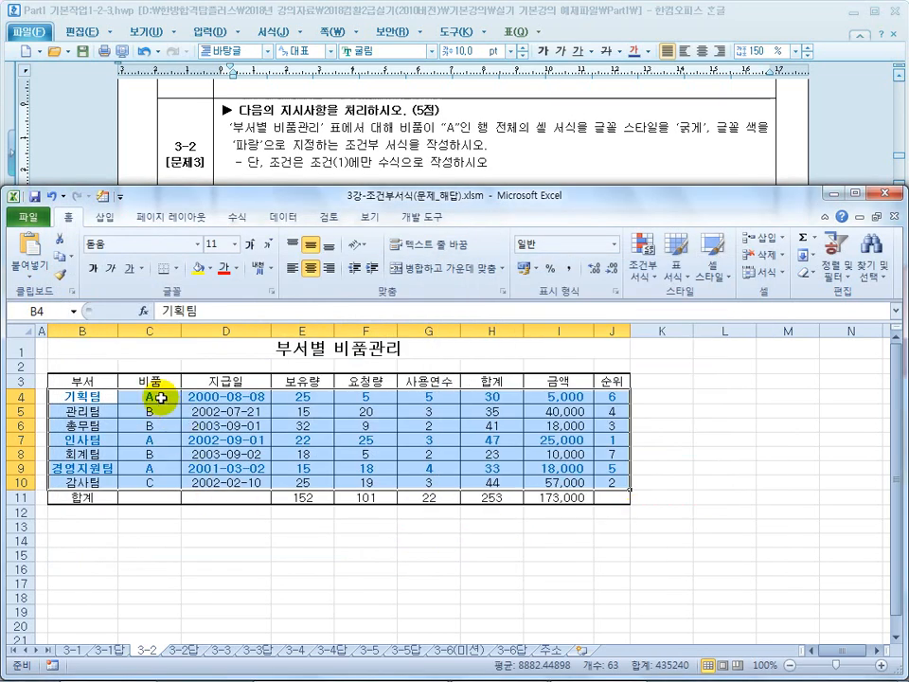
Check the 비품 cells containing A in the formatted rows against exercise 3-2's formula-only condition
{"action": "left_click", "coordinate": [159, 399]}
{"action": "left_click", "coordinate": [160, 441]}
{"action": "left_click", "coordinate": [159, 469]}
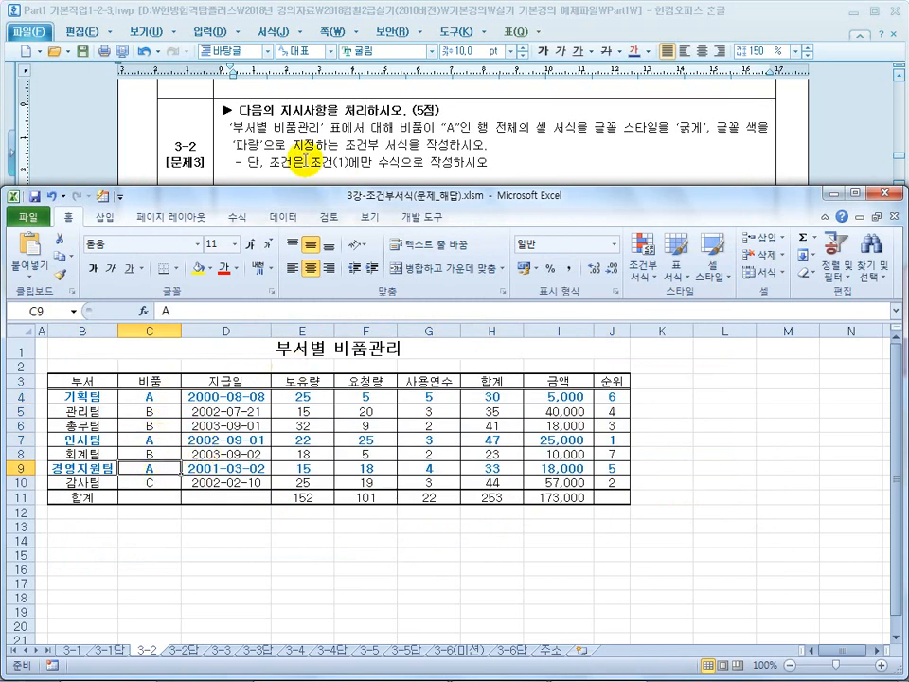
{"action": "left_click_drag", "start_coordinate": [303, 162], "coordinate": [424, 162]}
{"action": "left_click", "coordinate": [295, 518]}
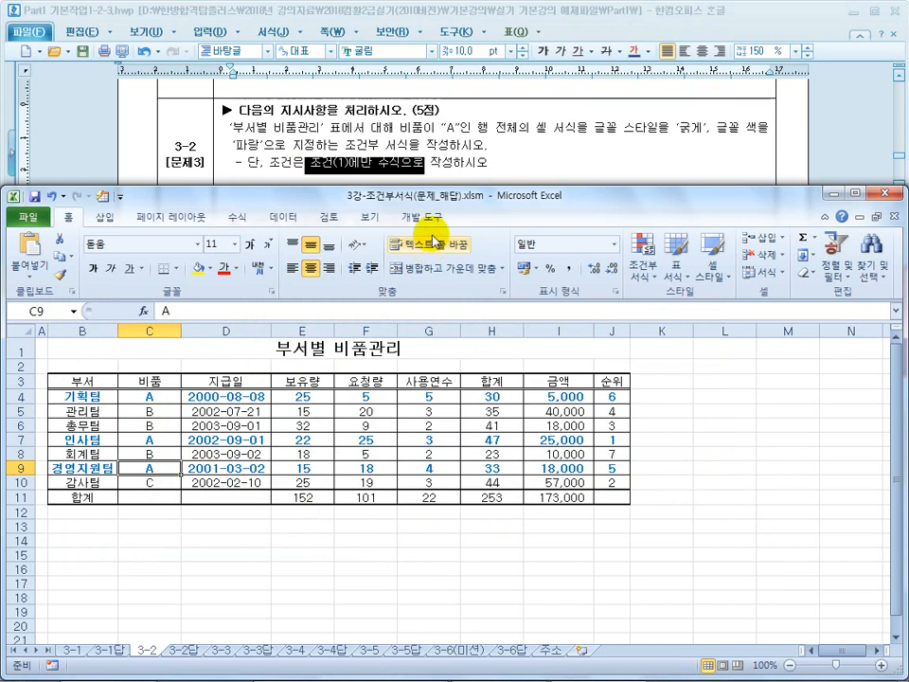
Bring up exercise 3-3 in the exercise document and open the 3-3 worksheet in Excel
{"action": "left_click", "coordinate": [415, 162]}
{"action": "scroll", "coordinate": [472, 158], "scroll_direction": "down", "scroll_amount": 3}
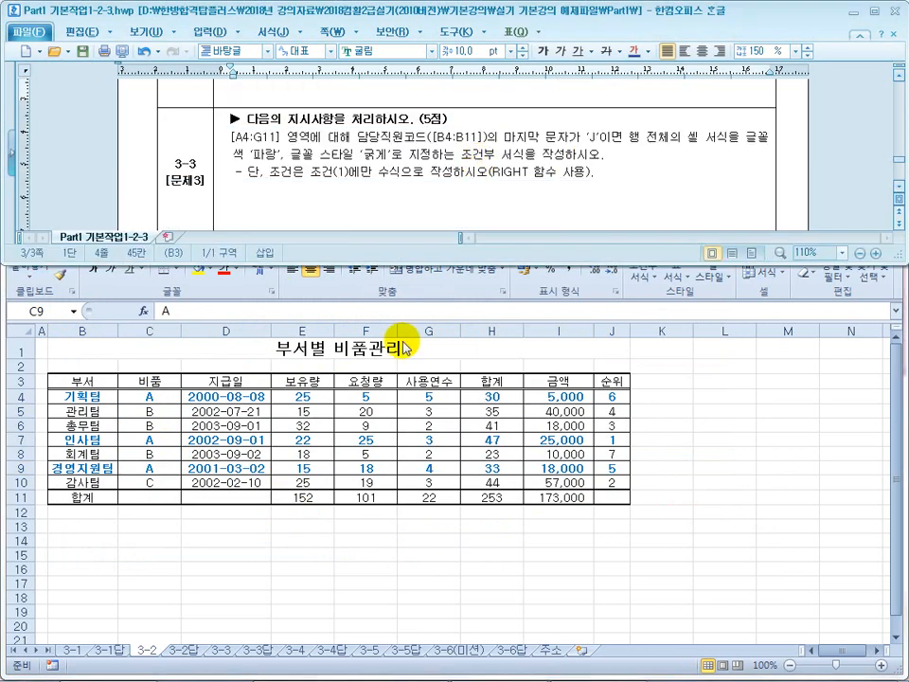
{"action": "left_click", "coordinate": [315, 579]}
{"action": "left_click", "coordinate": [192, 654]}
{"action": "left_click", "coordinate": [142, 651]}
{"action": "left_click", "coordinate": [194, 653]}
{"action": "left_click", "coordinate": [263, 653]}
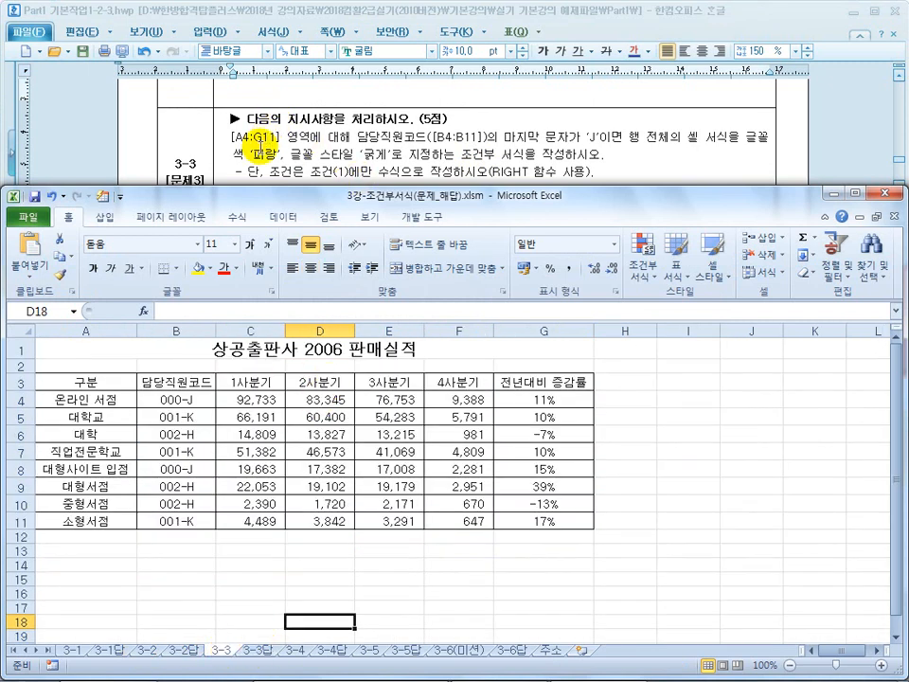
Try selecting header cells and blocks of the 상공출판사 2006 판매실적 table from different corners
{"action": "left_click_drag", "start_coordinate": [83, 388], "coordinate": [349, 418]}
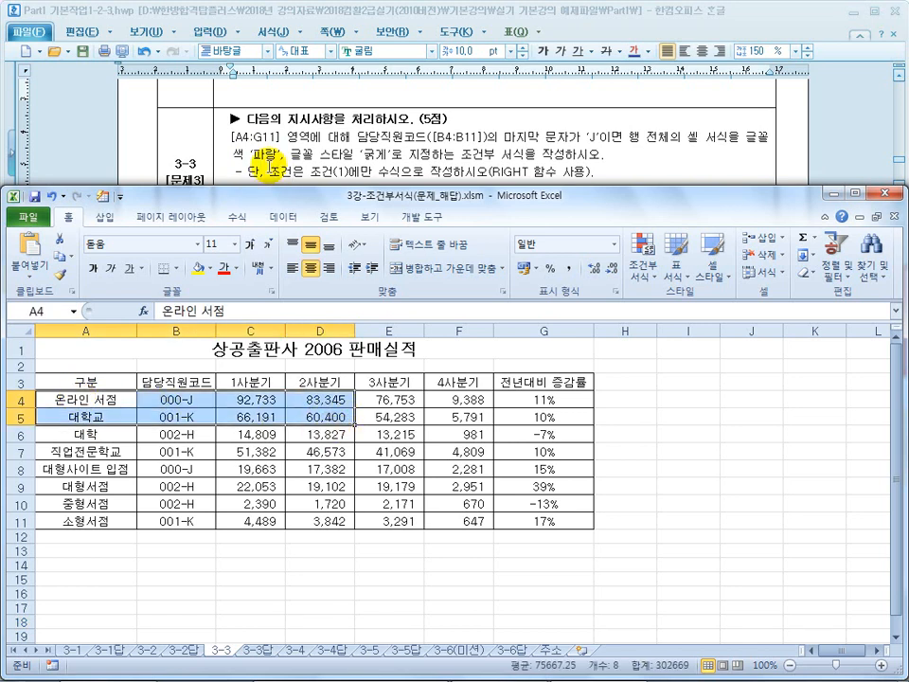
{"action": "left_click", "coordinate": [242, 135]}
{"action": "left_click", "coordinate": [65, 375]}
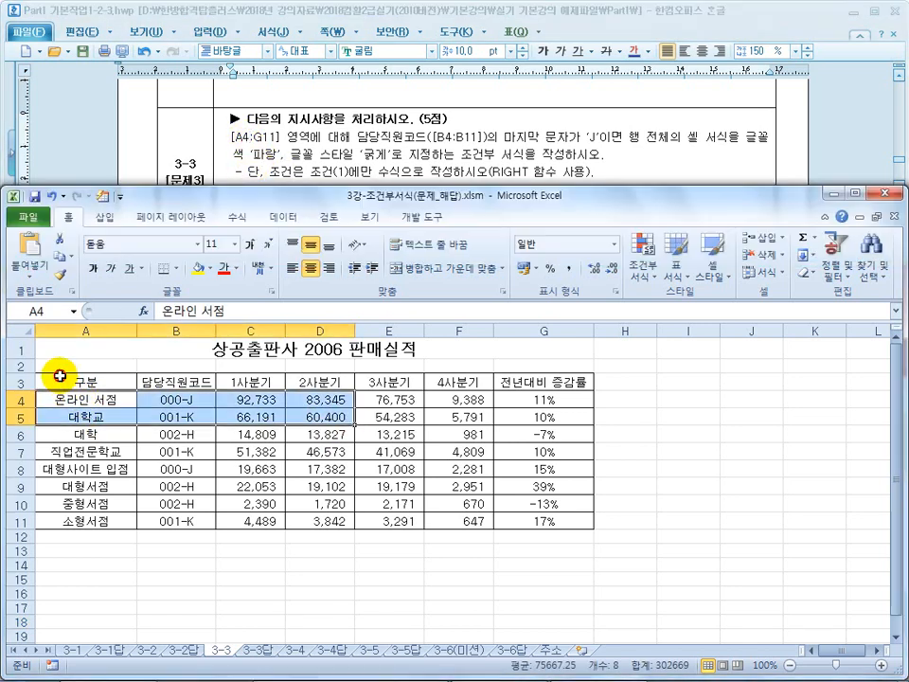
{"action": "left_click_drag", "start_coordinate": [66, 375], "coordinate": [162, 381]}
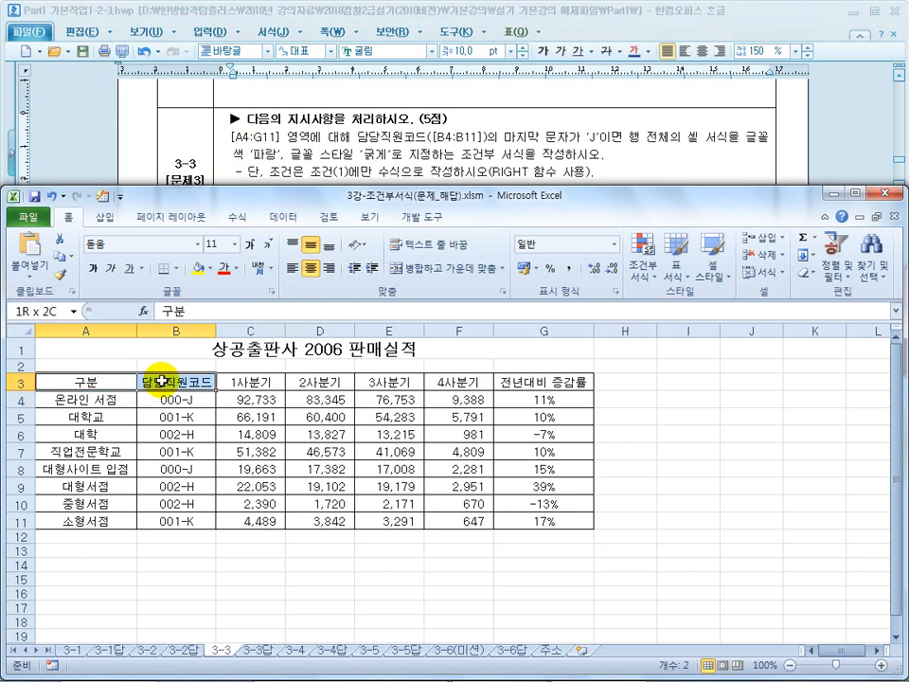
{"action": "left_click", "coordinate": [73, 399]}
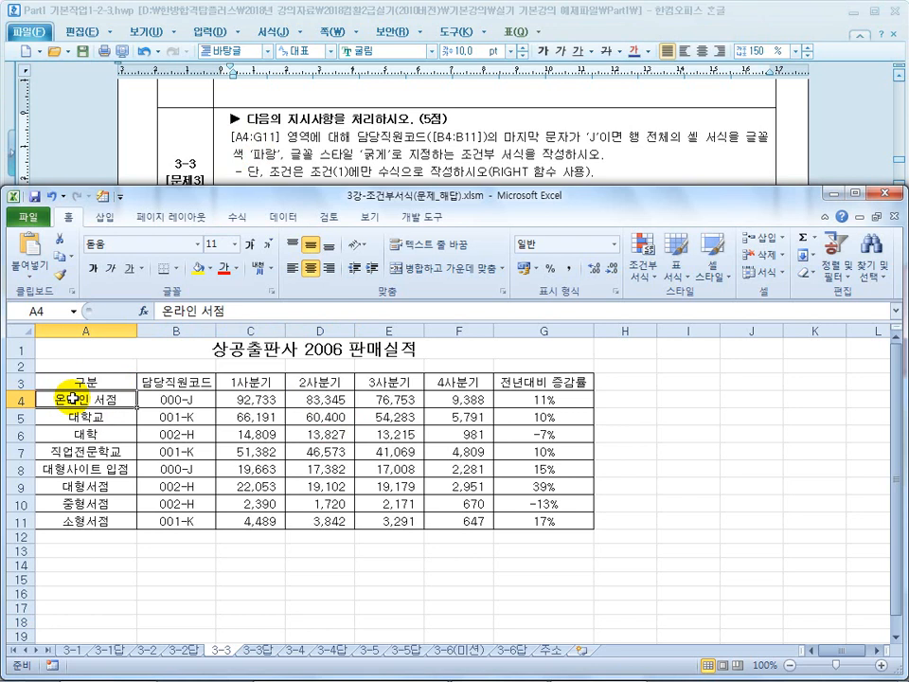
{"action": "left_click_drag", "start_coordinate": [544, 519], "coordinate": [388, 451]}
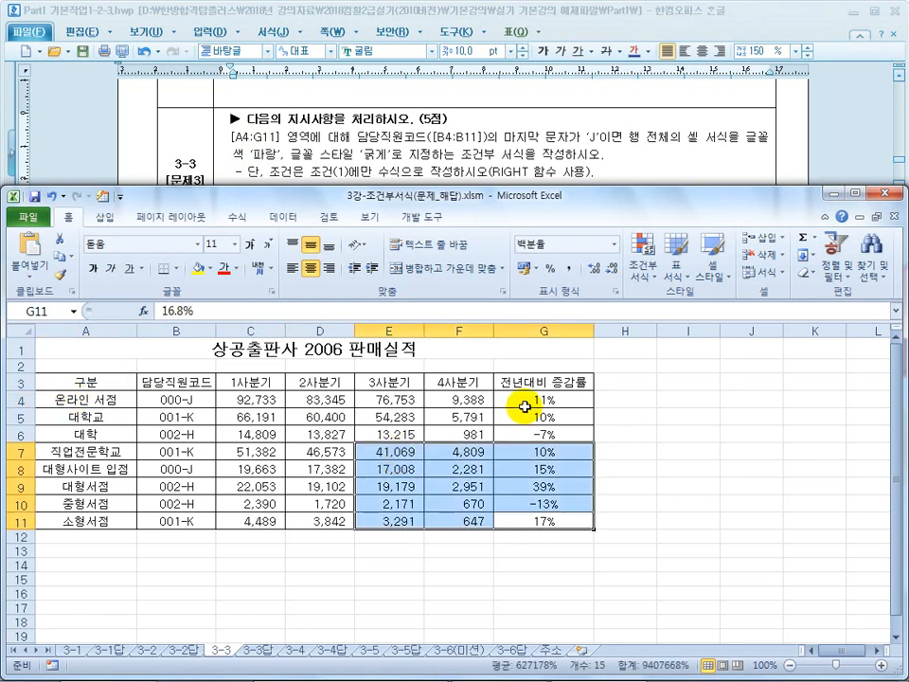
{"action": "left_click_drag", "start_coordinate": [544, 399], "coordinate": [341, 470]}
{"action": "left_click_drag", "start_coordinate": [105, 524], "coordinate": [178, 415]}
{"action": "left_click", "coordinate": [304, 484]}
{"action": "left_click", "coordinate": [73, 383]}
{"action": "left_click_drag", "start_coordinate": [74, 383], "coordinate": [219, 479]}
{"action": "left_click", "coordinate": [227, 470]}
Select A4:G11, start a new formula-based conditional formatting rule for it, and begin the condition with =
{"action": "left_click", "coordinate": [96, 402]}
{"action": "left_click_drag", "start_coordinate": [97, 403], "coordinate": [557, 512]}
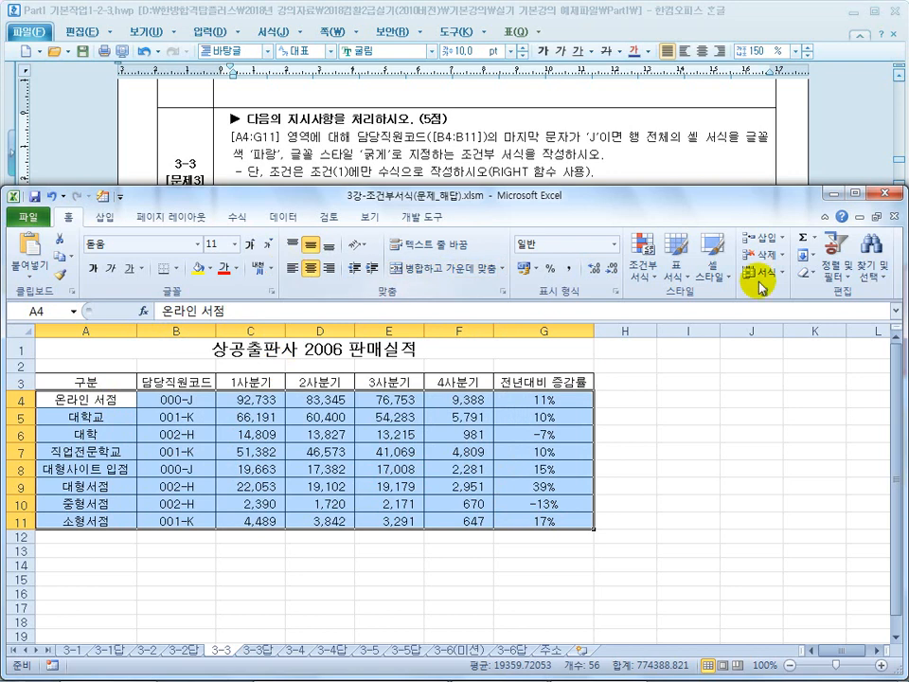
{"action": "left_click", "coordinate": [640, 263]}
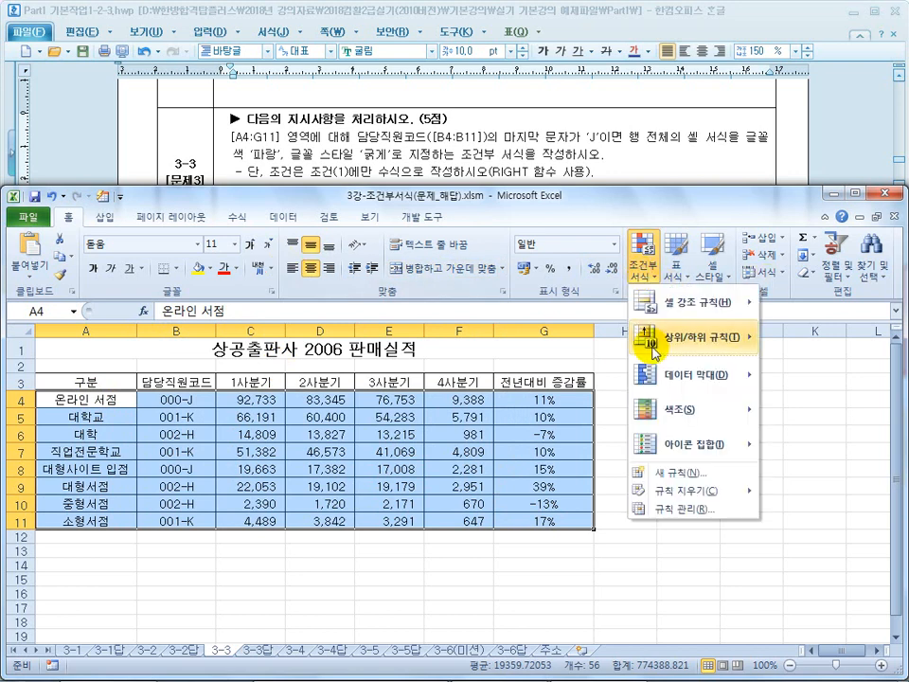
{"action": "left_click", "coordinate": [663, 473]}
{"action": "left_click", "coordinate": [580, 349]}
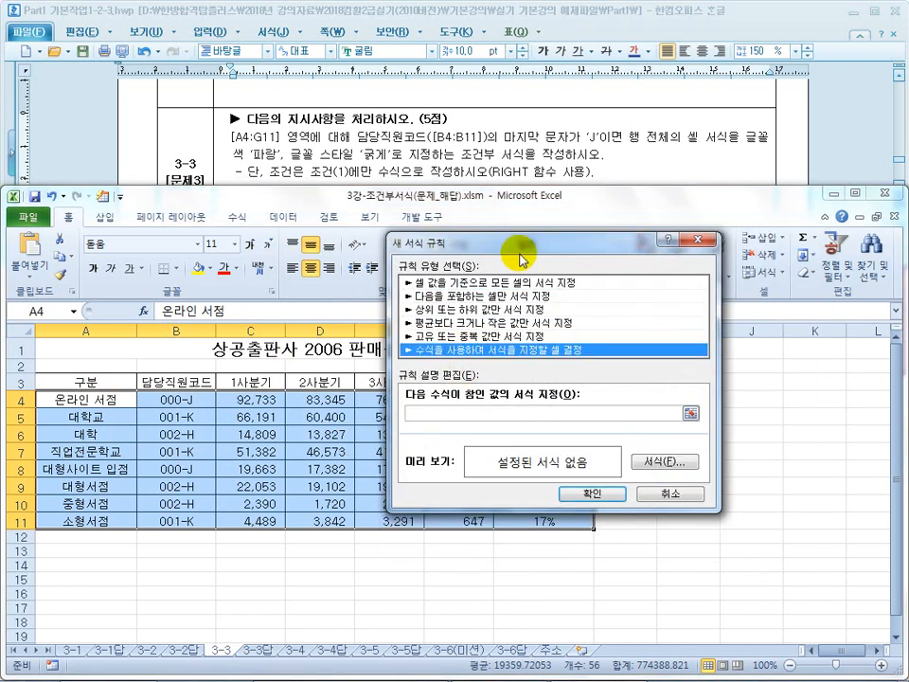
{"action": "left_click_drag", "start_coordinate": [523, 192], "coordinate": [284, 287]}
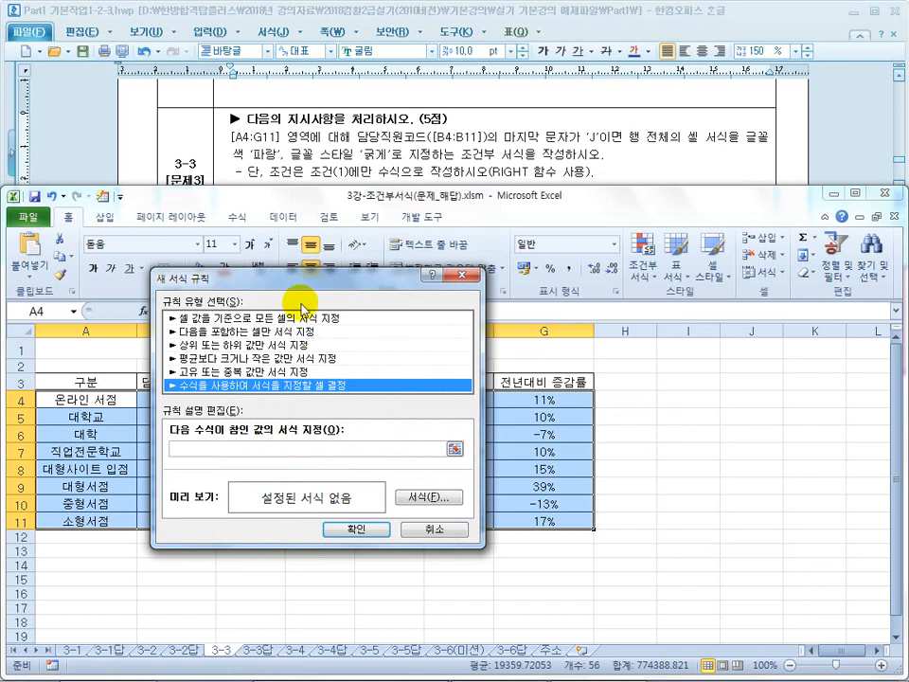
{"action": "left_click_drag", "start_coordinate": [346, 279], "coordinate": [640, 261]}
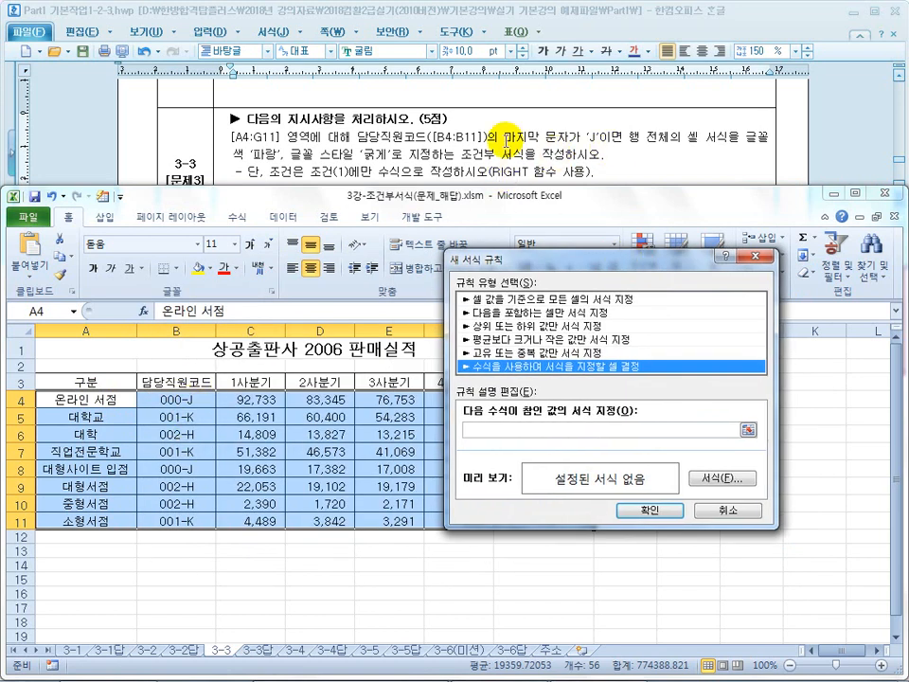
{"action": "left_click", "coordinate": [482, 432]}
{"action": "type", "text": "="}
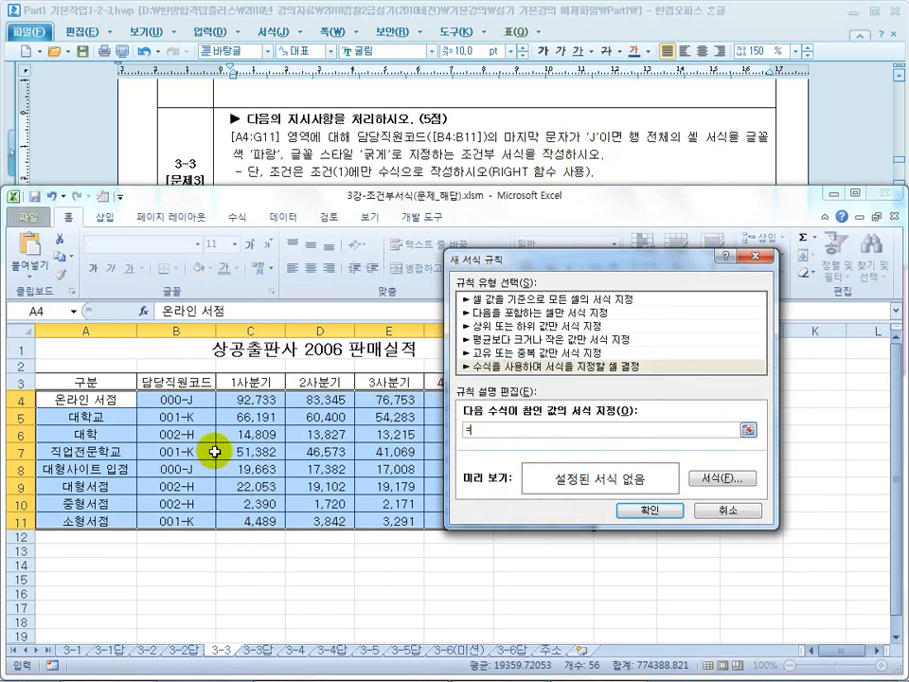
Try the rule formula =$B4="*J" to match employee codes ending in J
{"action": "left_click", "coordinate": [159, 398]}
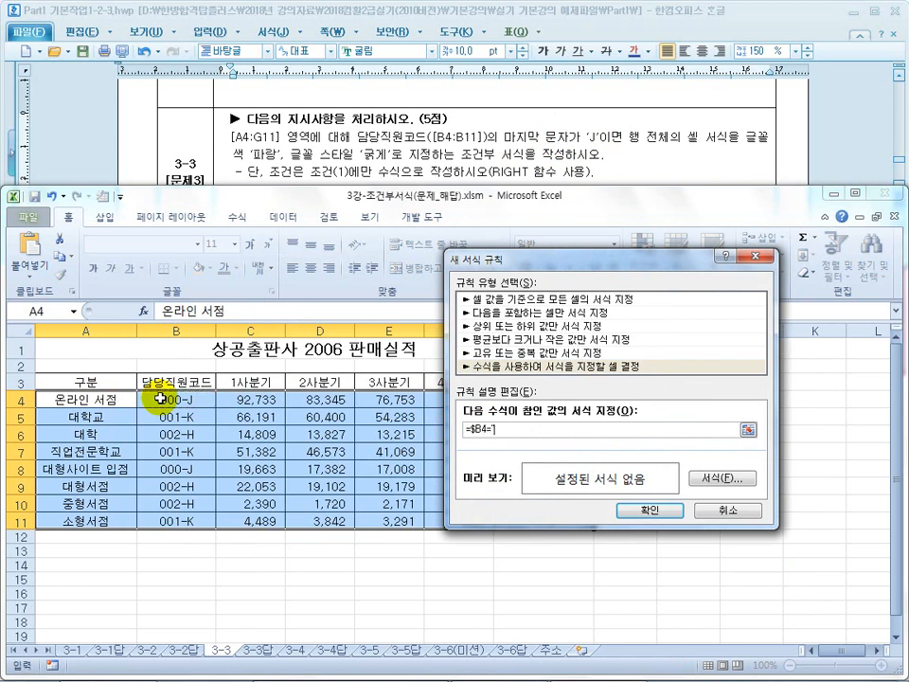
{"action": "type", "text": "=\"*J"}
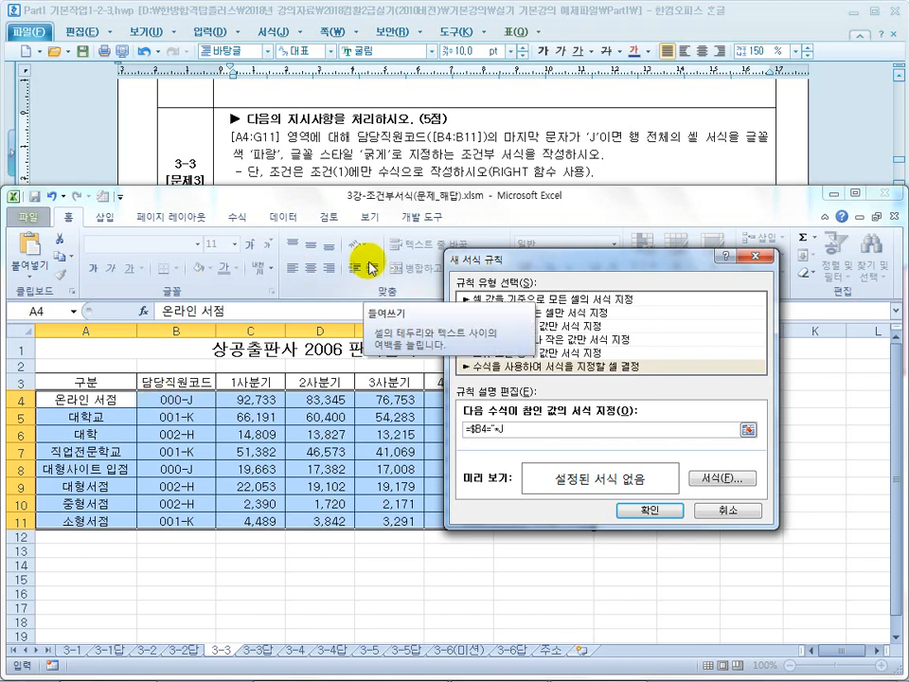
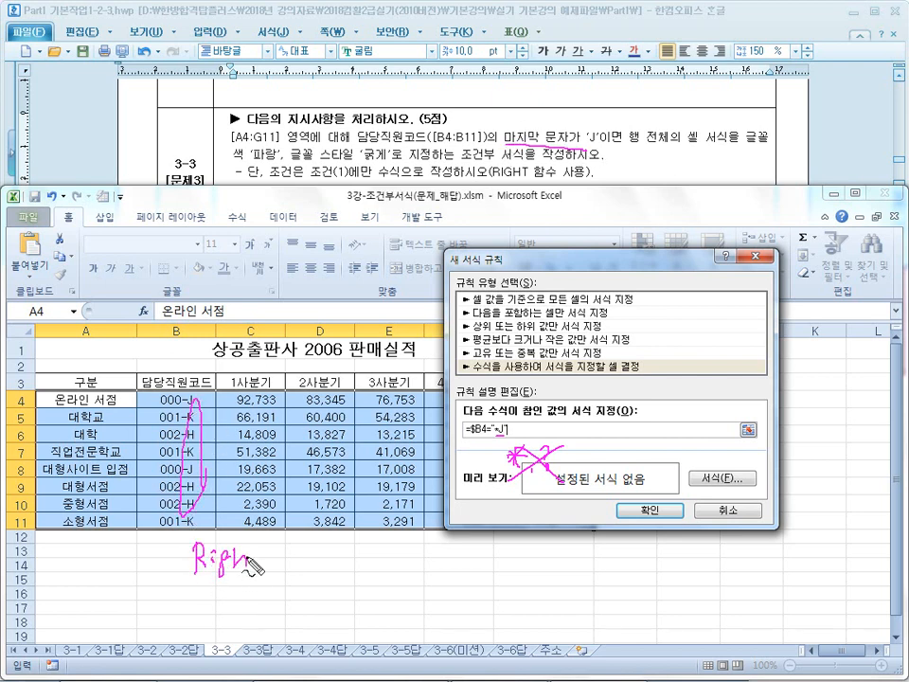
{"action": "left_click_drag", "start_coordinate": [173, 382], "coordinate": [178, 485]}
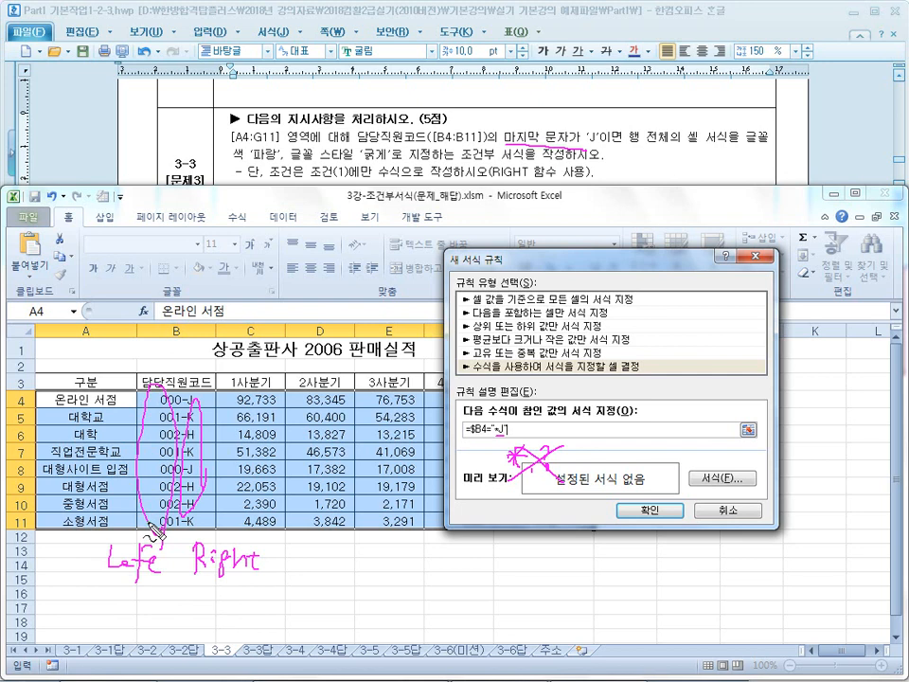
{"action": "key", "text": "Escape"}
Replace the rule formula with =right($B4,1)="J", keeping only column B absolute
{"action": "left_click_drag", "start_coordinate": [510, 430], "coordinate": [470, 428]}
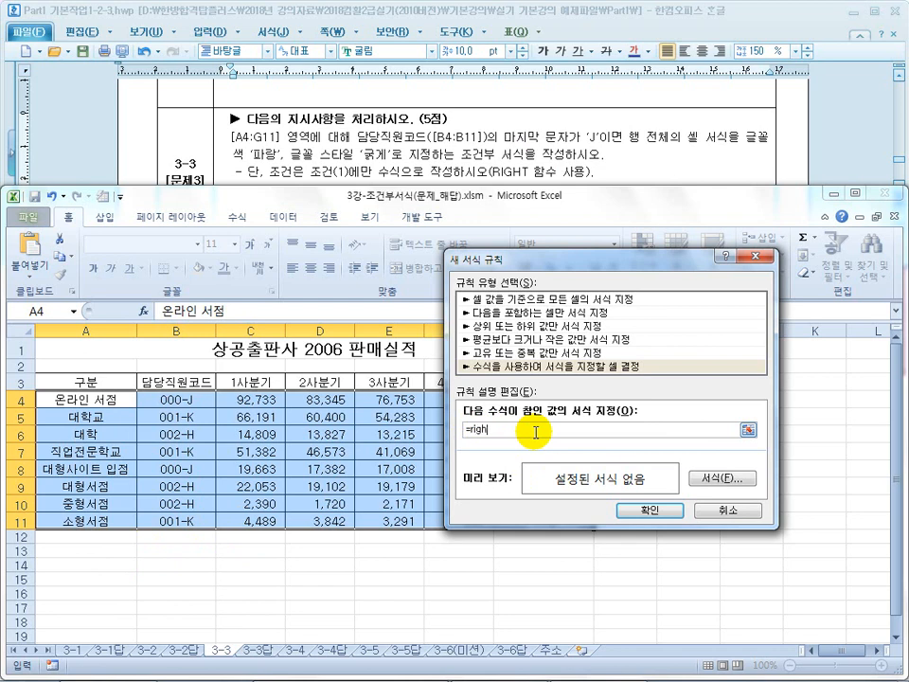
{"action": "left_click", "coordinate": [176, 398]}
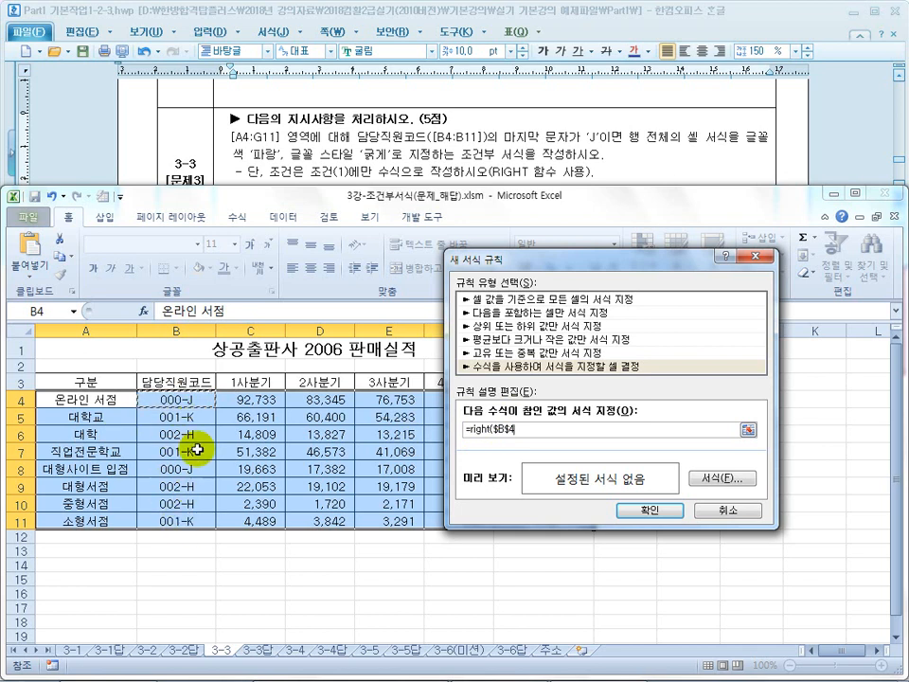
{"action": "key", "text": "F4"}
{"action": "key", "text": "F4"}
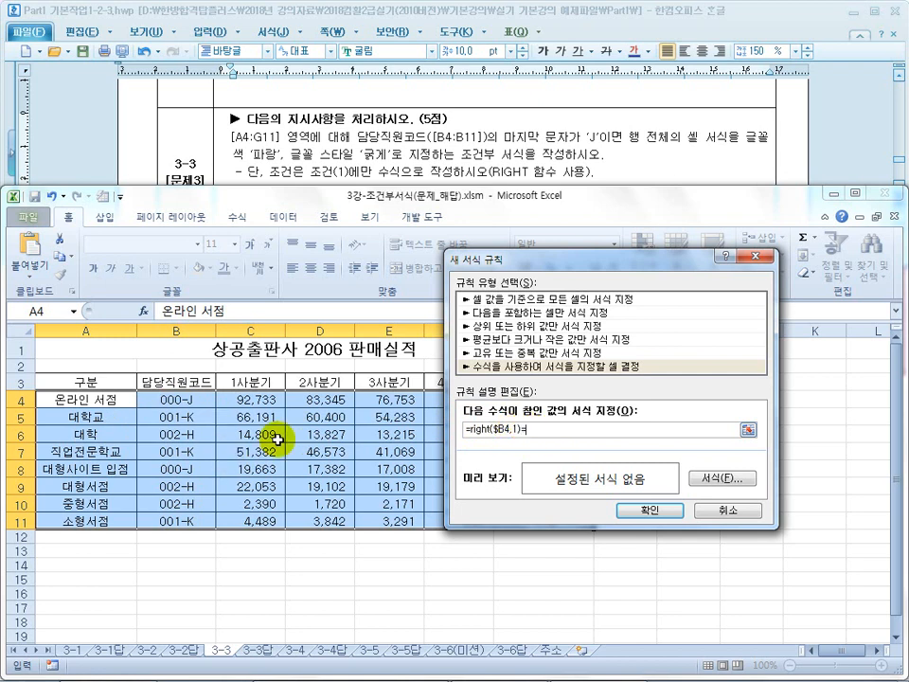
{"action": "left_click", "coordinate": [557, 434]}
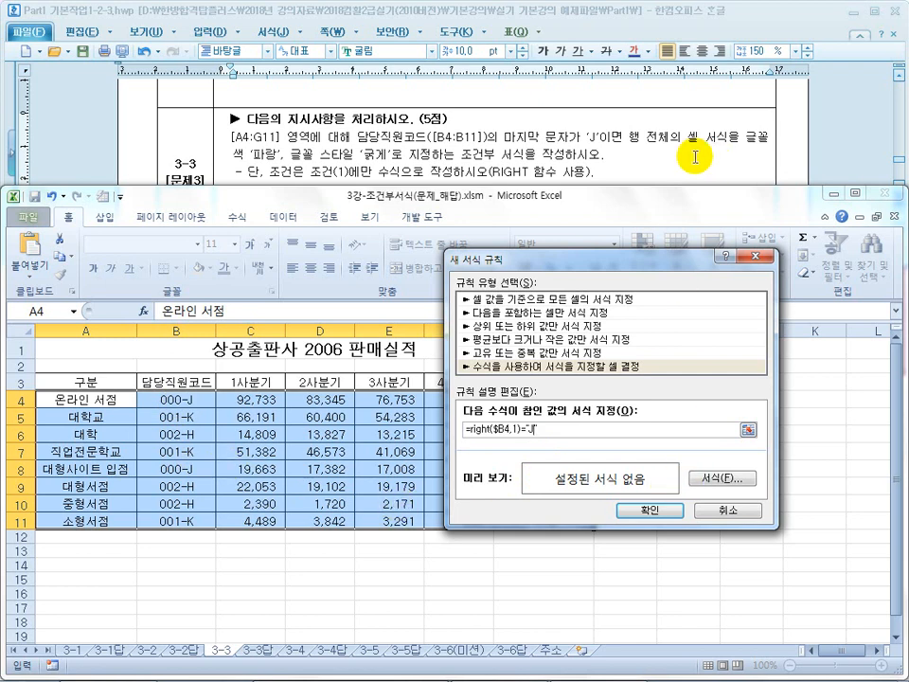
Set the rule's format to the standard blue font colour with bold (굵게) style, and apply the rule to the table
{"action": "left_click", "coordinate": [725, 479]}
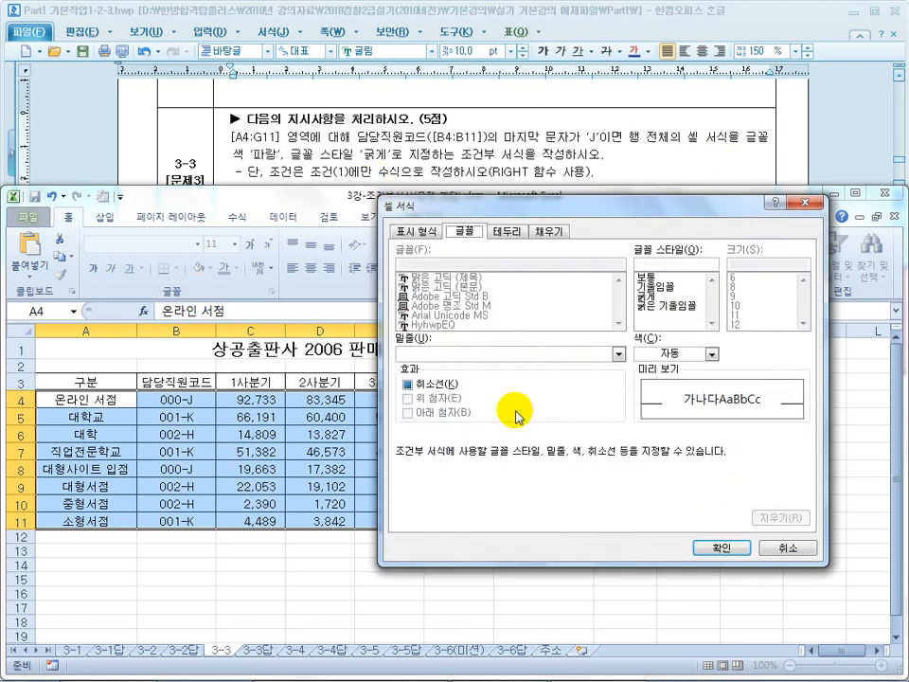
{"action": "left_click", "coordinate": [711, 353]}
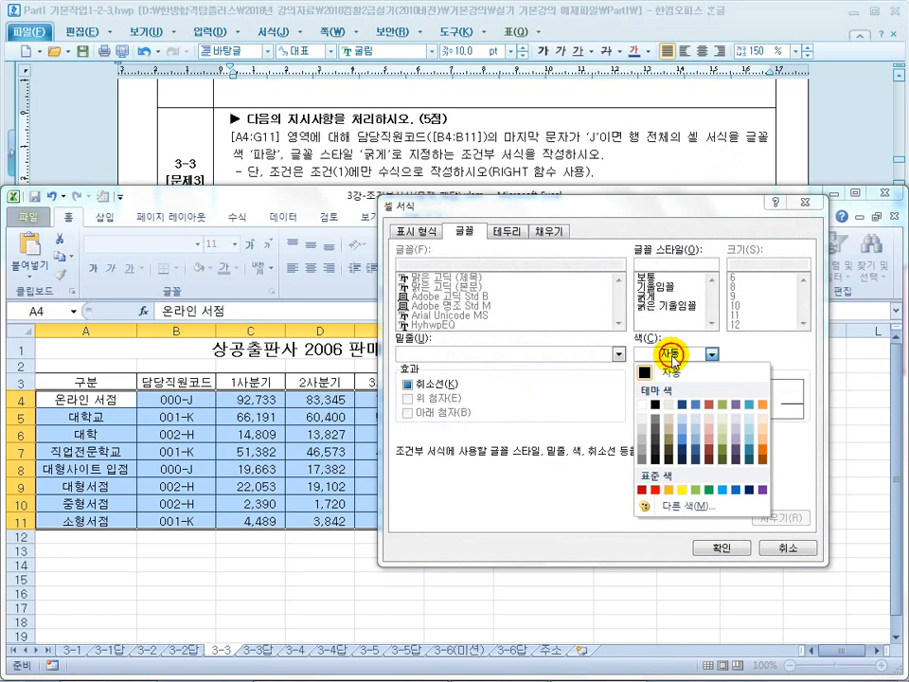
{"action": "left_click", "coordinate": [739, 494]}
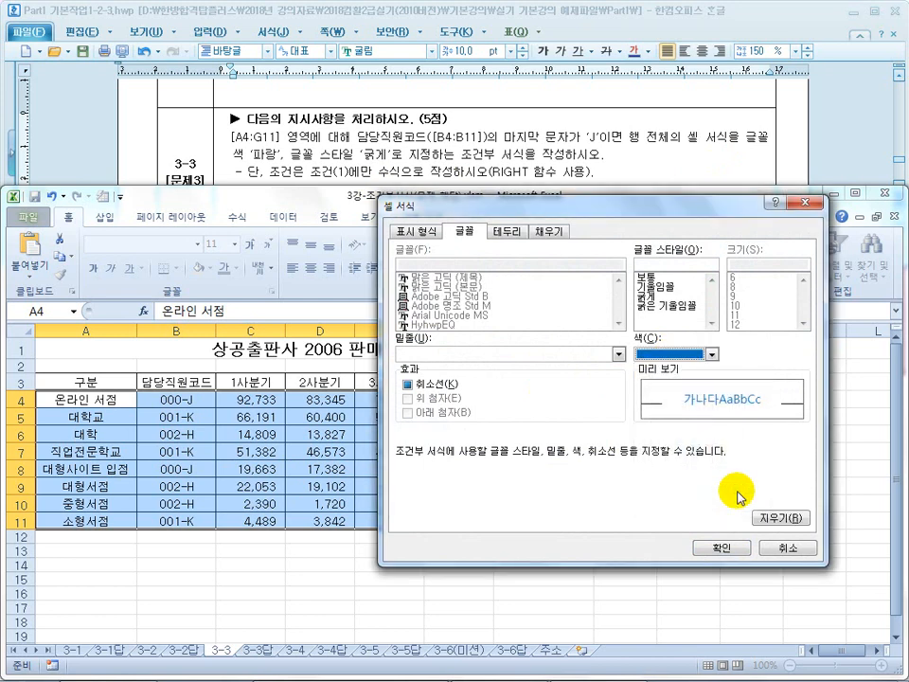
{"action": "left_click", "coordinate": [651, 297]}
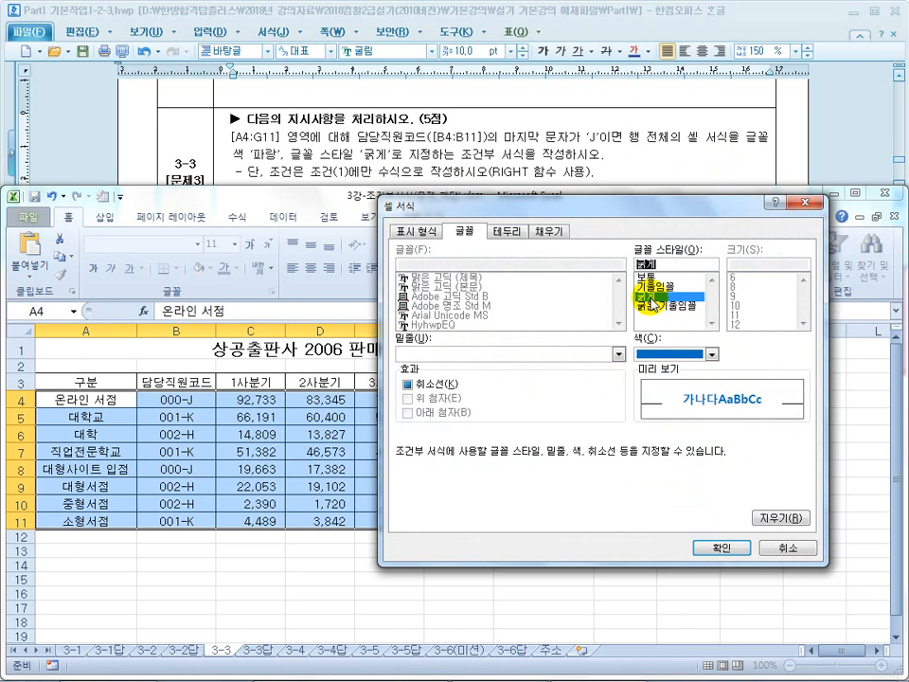
{"action": "left_click", "coordinate": [721, 547]}
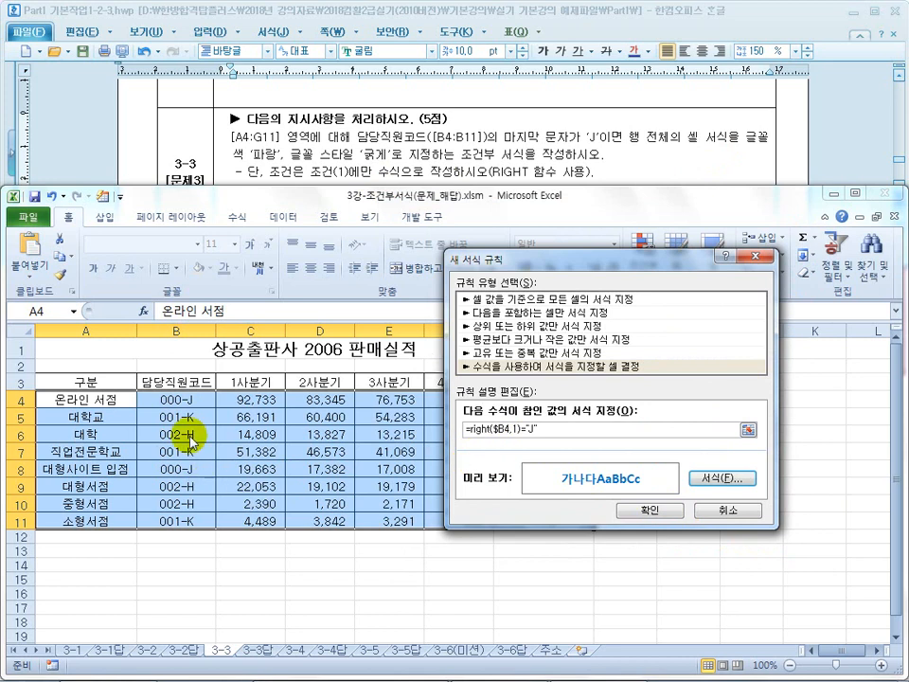
{"action": "left_click", "coordinate": [642, 513]}
Test the rule by changing the code in B4 to 000-k, and undo the change
{"action": "left_click", "coordinate": [200, 468]}
{"action": "left_click", "coordinate": [195, 400]}
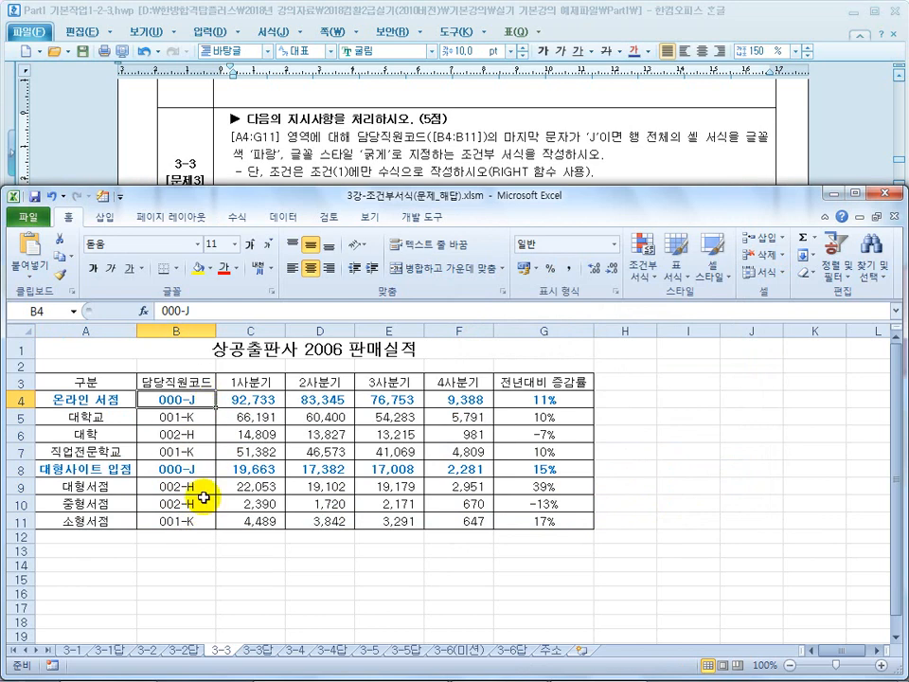
{"action": "left_click", "coordinate": [185, 311]}
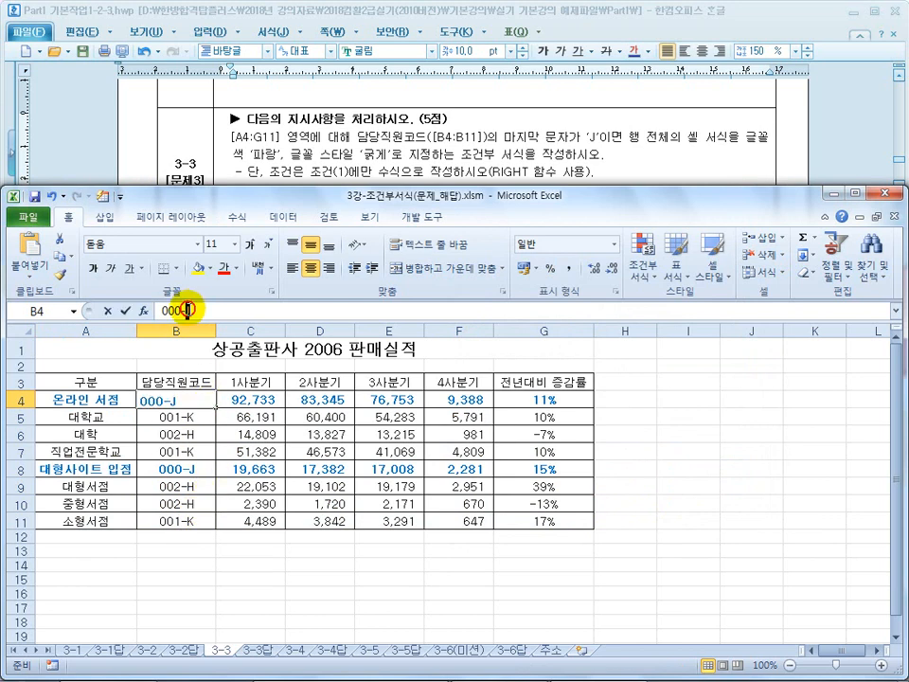
{"action": "key", "text": "Return"}
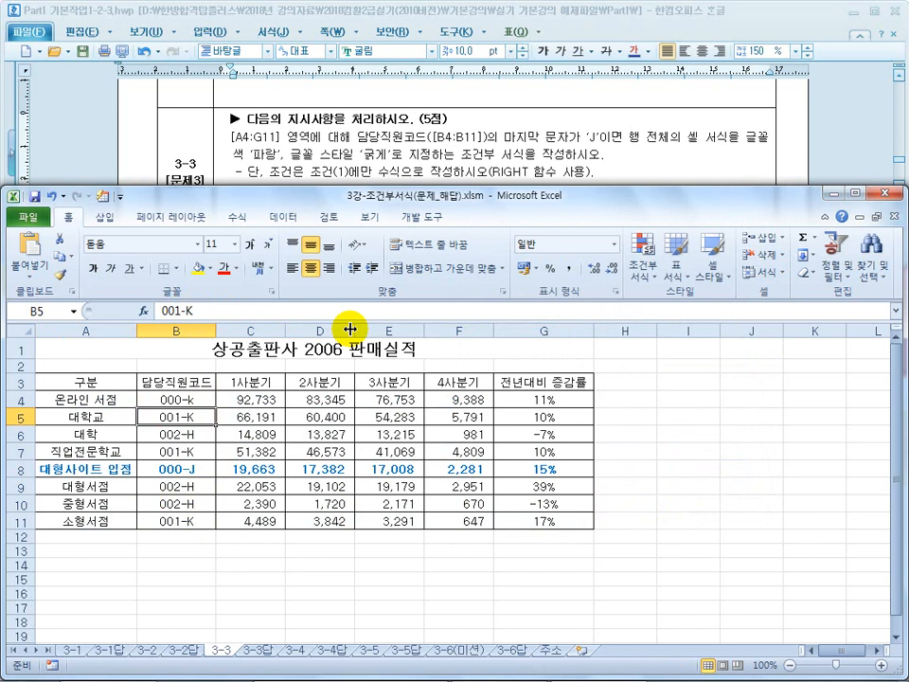
{"action": "key", "text": "ctrl+z"}
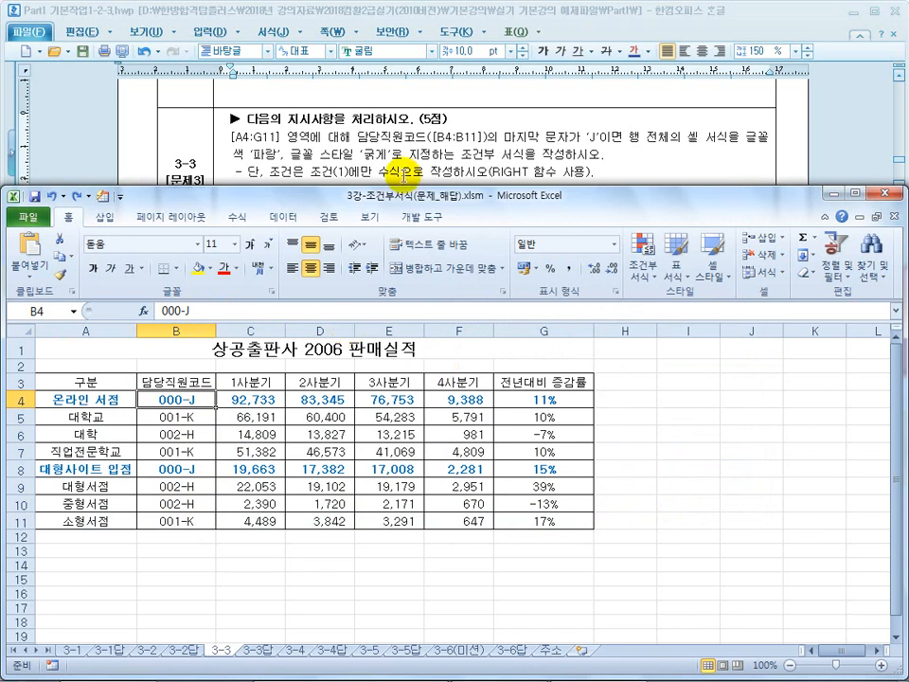
Switch to the Hangul document and read the problem 3-4 instructions, including the required Year function
{"action": "left_click", "coordinate": [325, 170]}
{"action": "scroll", "coordinate": [392, 189], "scroll_direction": "down", "scroll_amount": 3}
{"action": "left_click", "coordinate": [324, 162]}
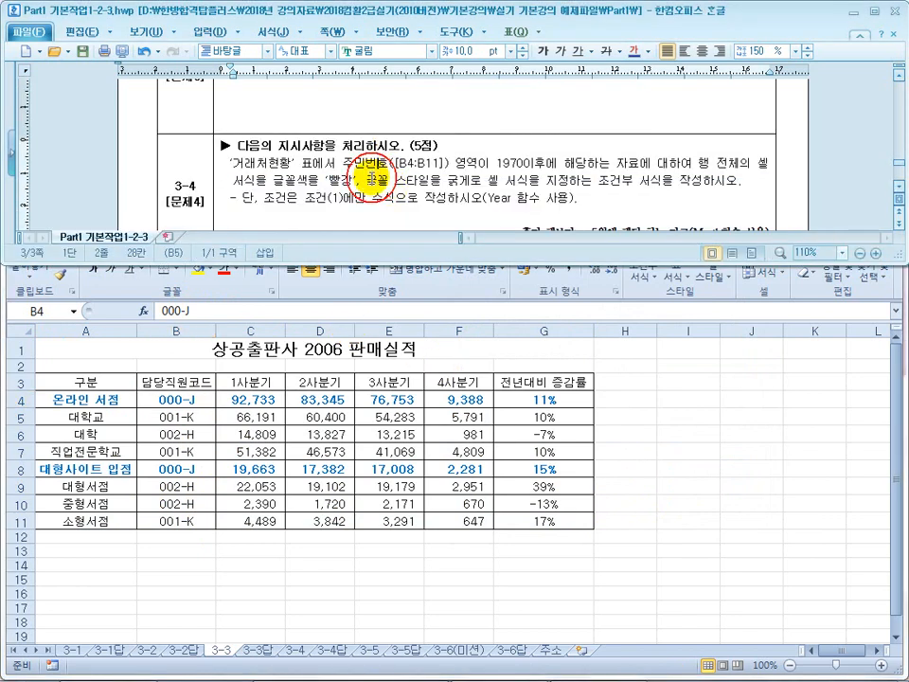
{"action": "scroll", "coordinate": [899, 192], "scroll_direction": "down", "scroll_amount": 2}
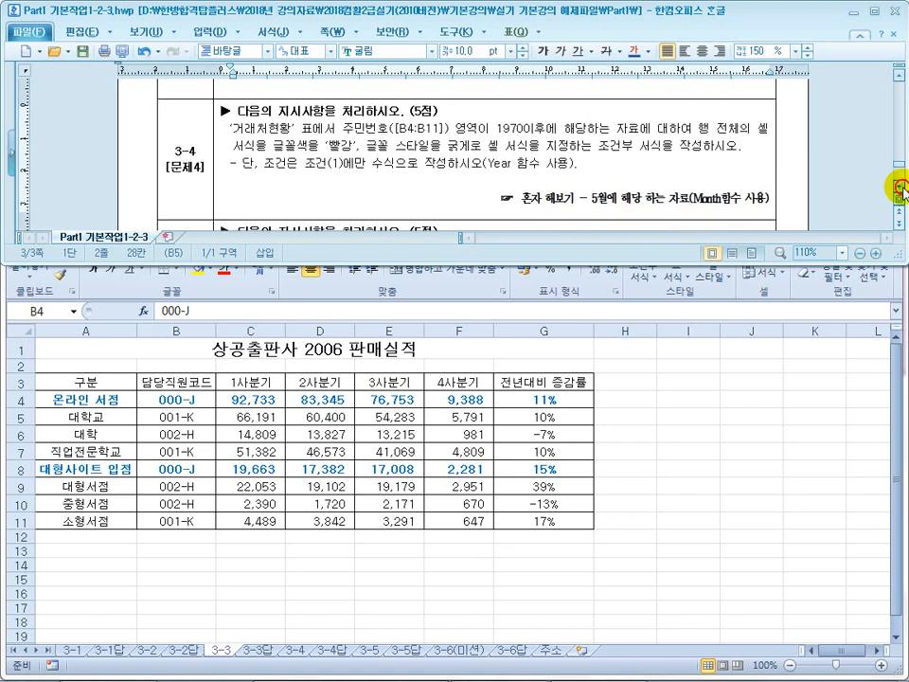
{"action": "left_click_drag", "start_coordinate": [536, 152], "coordinate": [483, 151]}
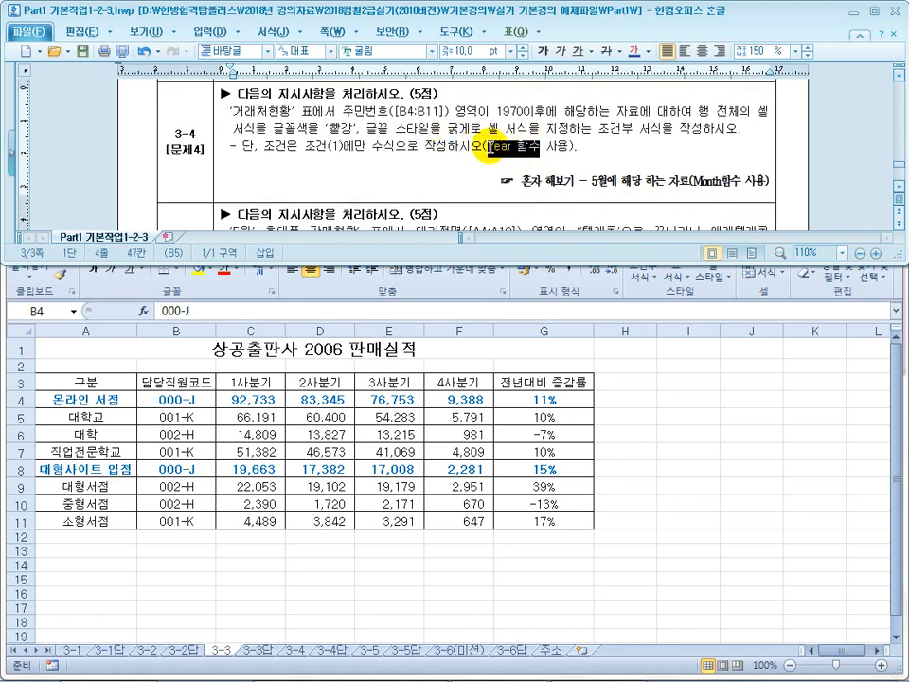
Review the problem 3-3 instructions, comparing the last-character condition with the required RIGHT function
{"action": "left_click", "coordinate": [400, 158]}
{"action": "scroll", "coordinate": [397, 161], "scroll_direction": "up", "scroll_amount": 4}
{"action": "scroll", "coordinate": [397, 161], "scroll_direction": "up", "scroll_amount": 3}
{"action": "double_click", "coordinate": [488, 172]}
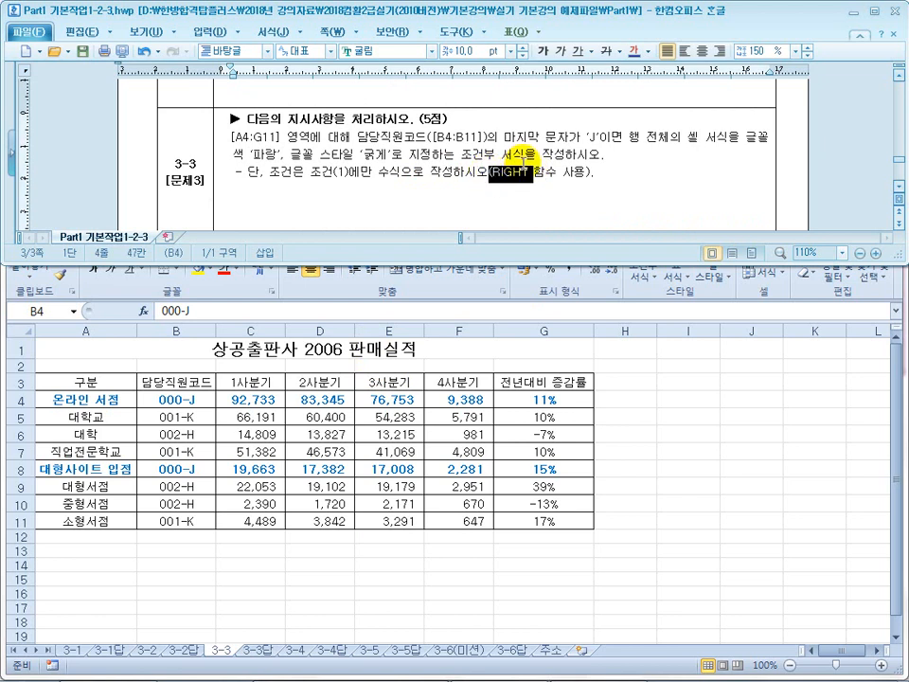
{"action": "left_click_drag", "start_coordinate": [590, 138], "coordinate": [506, 133]}
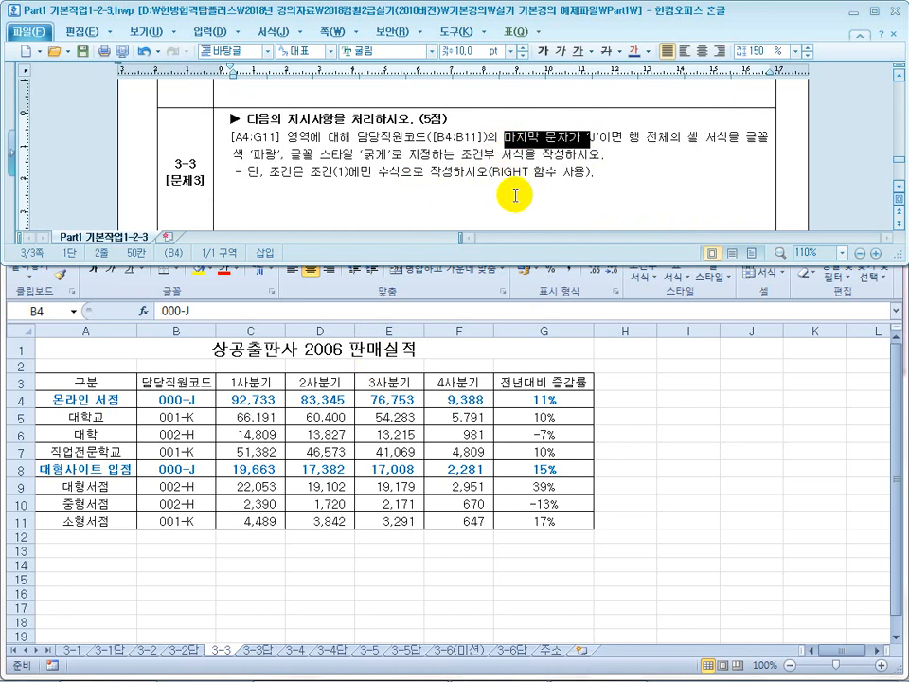
{"action": "left_click", "coordinate": [499, 136]}
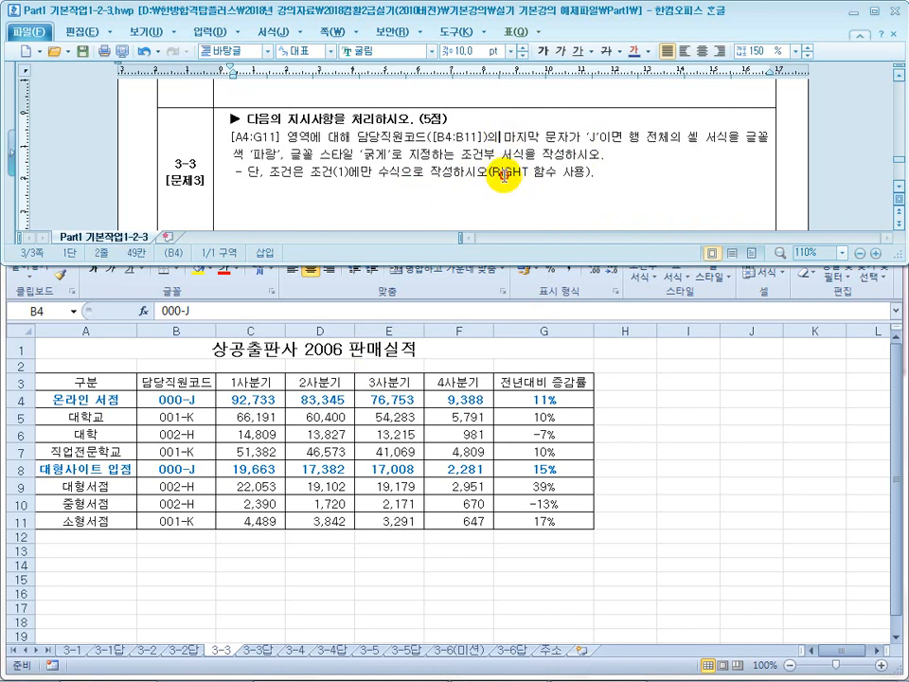
{"action": "left_click", "coordinate": [512, 175]}
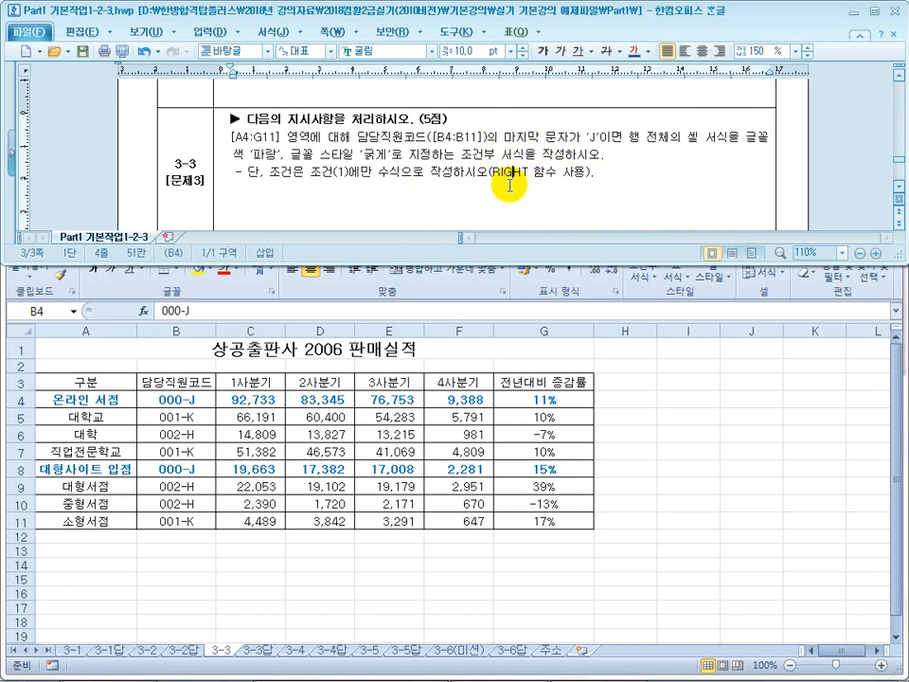
Bring the problem 3-4 instructions back into view and open sheet 3-4 in Excel
{"action": "scroll", "coordinate": [510, 186], "scroll_direction": "down", "scroll_amount": 2}
{"action": "left_click", "coordinate": [511, 185]}
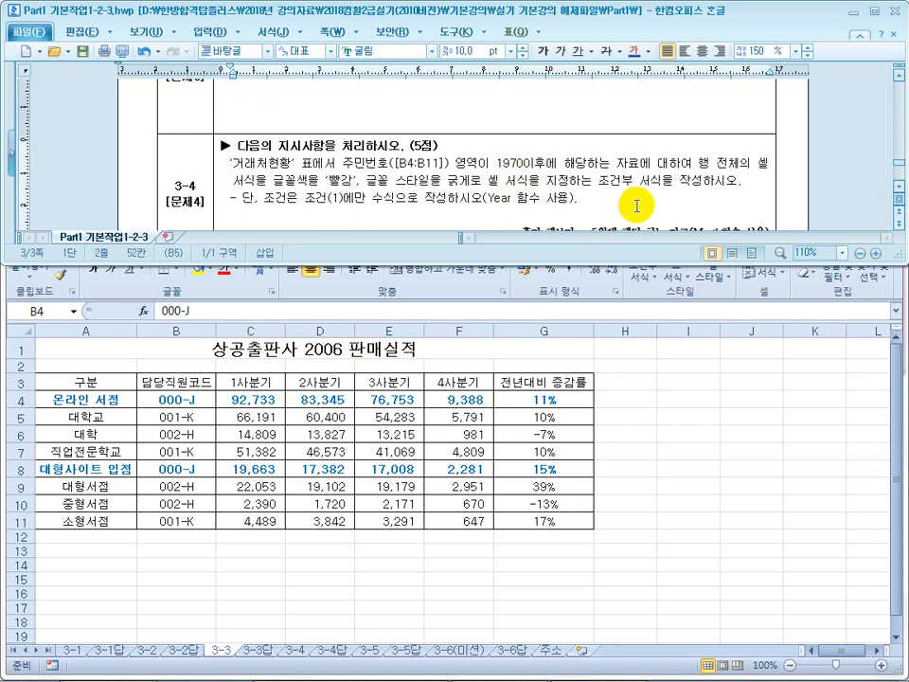
{"action": "left_click", "coordinate": [898, 192]}
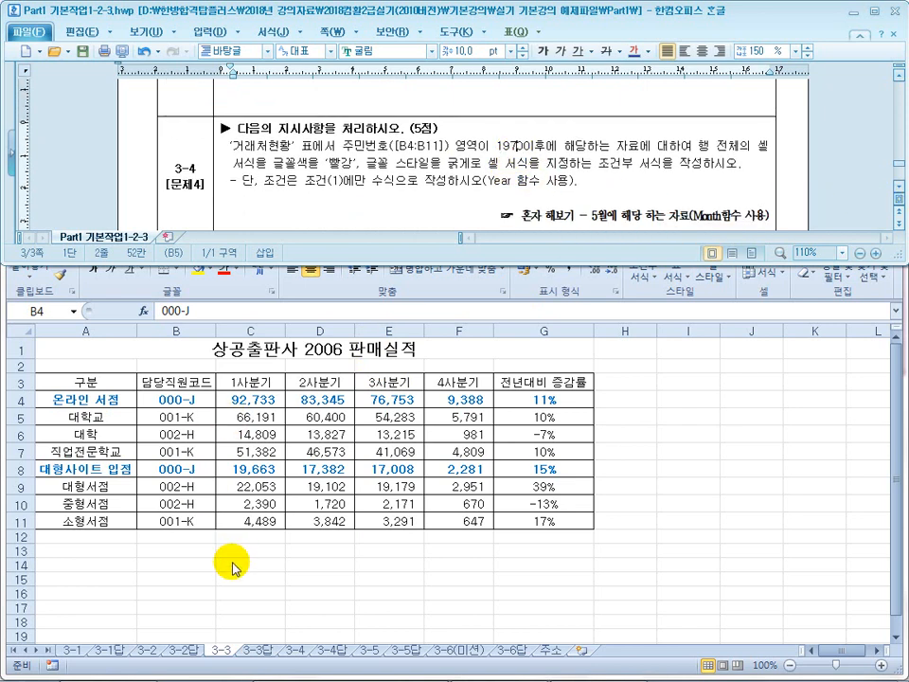
{"action": "left_click", "coordinate": [297, 651]}
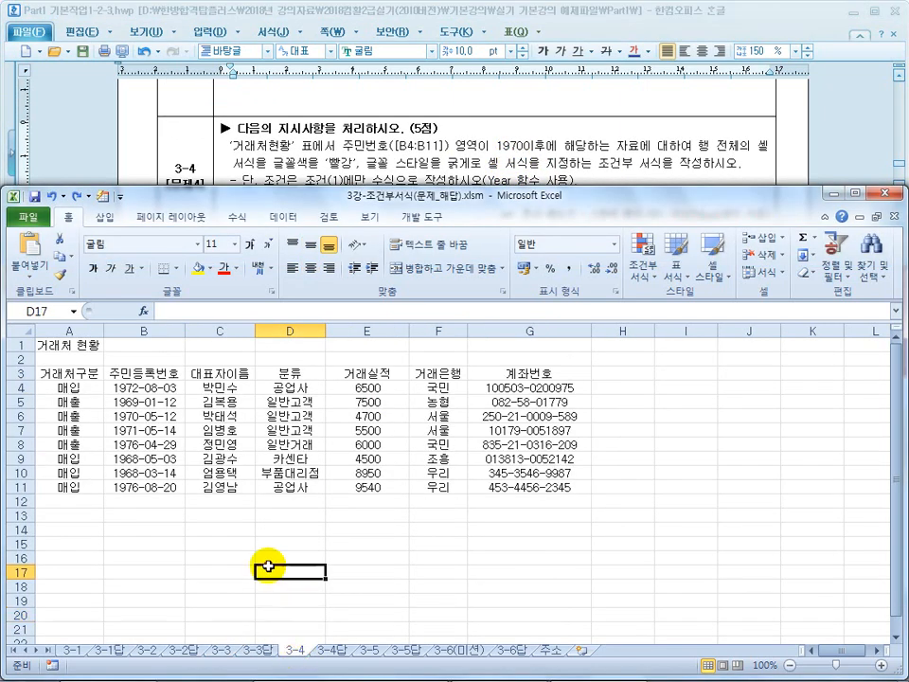
Examine the dates in B4:B11 of the 거래처 현황 table against the 1970-or-later condition
{"action": "left_click", "coordinate": [156, 390]}
{"action": "left_click_drag", "start_coordinate": [157, 388], "coordinate": [156, 485]}
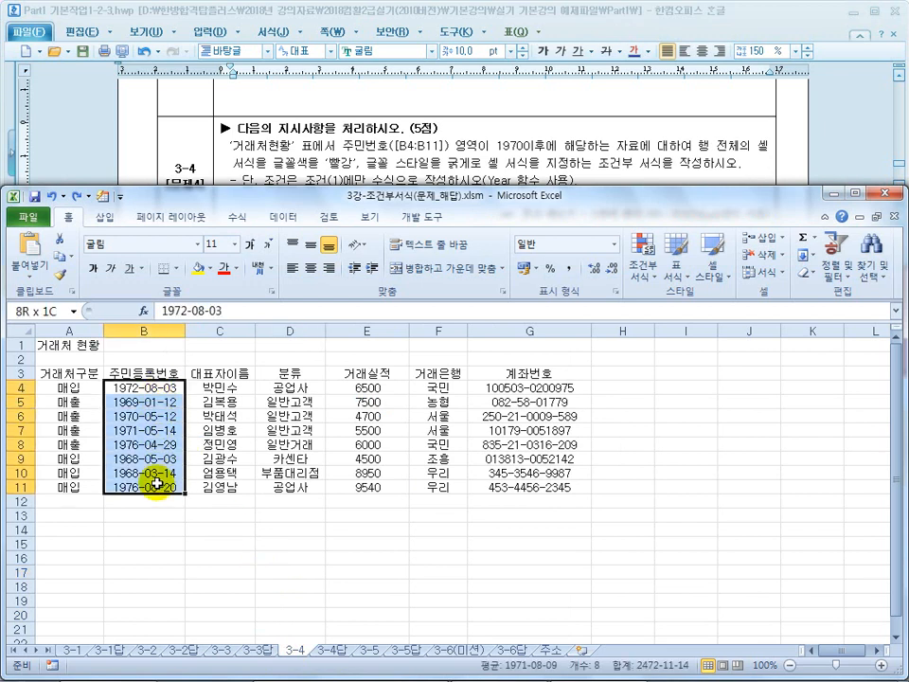
{"action": "left_click", "coordinate": [156, 500]}
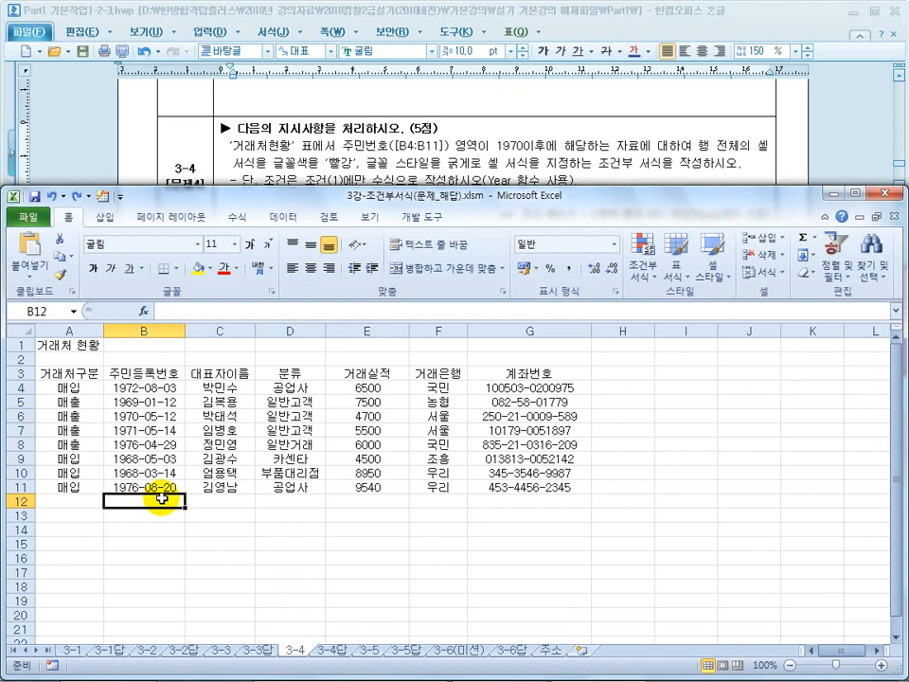
{"action": "left_click", "coordinate": [152, 416]}
{"action": "left_click", "coordinate": [158, 471]}
{"action": "left_click", "coordinate": [161, 488]}
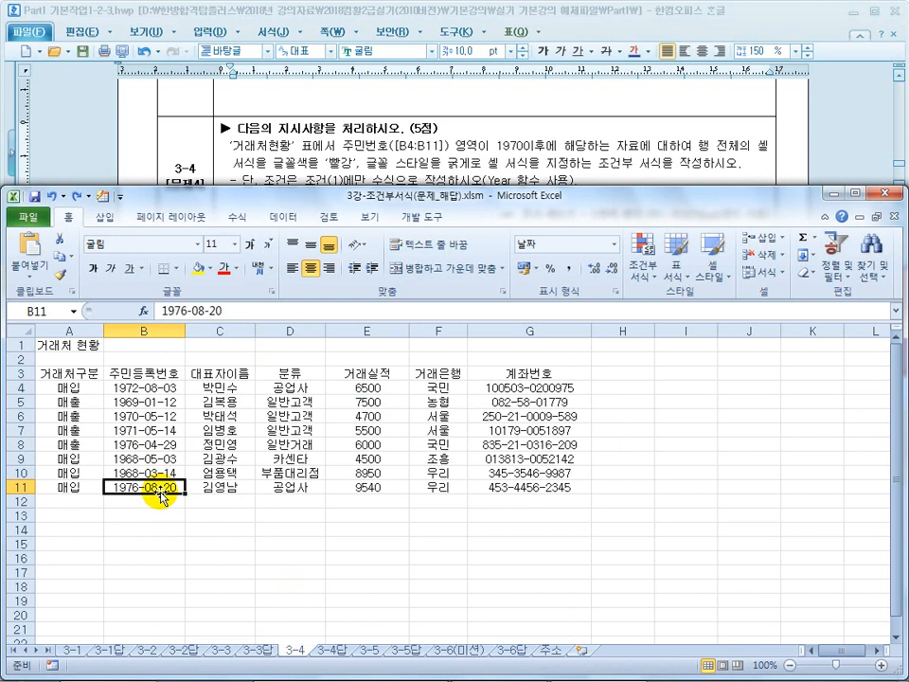
{"action": "left_click", "coordinate": [137, 388]}
{"action": "left_click", "coordinate": [133, 441]}
{"action": "left_click", "coordinate": [142, 416]}
{"action": "left_click", "coordinate": [135, 443]}
{"action": "left_click", "coordinate": [142, 488]}
{"action": "left_click", "coordinate": [151, 386]}
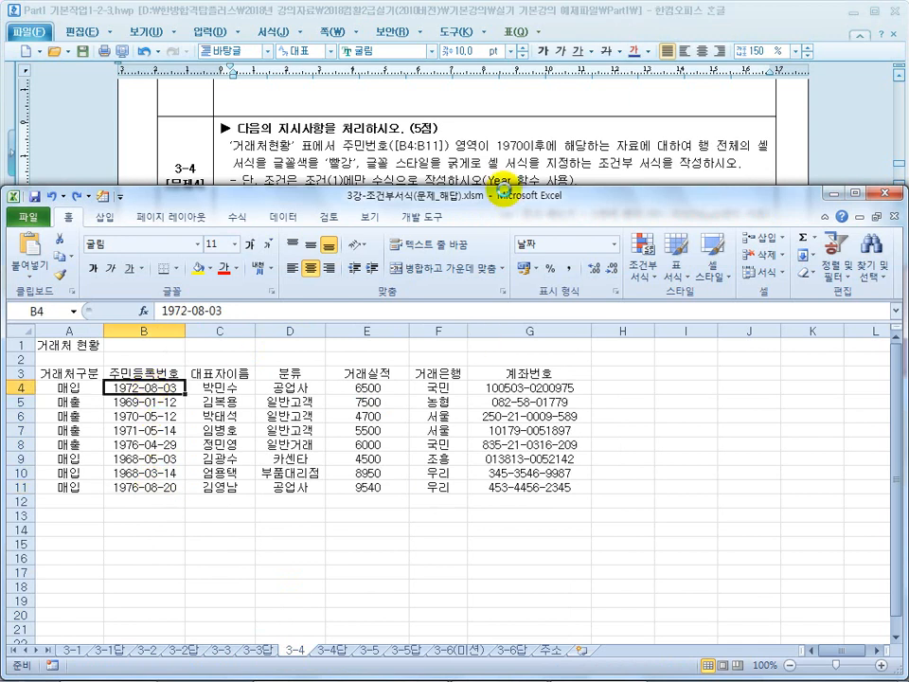
In the Hangul document, review problem 3-4's Year function condition for 1970 and the Month function exercise for May
{"action": "left_click", "coordinate": [508, 180]}
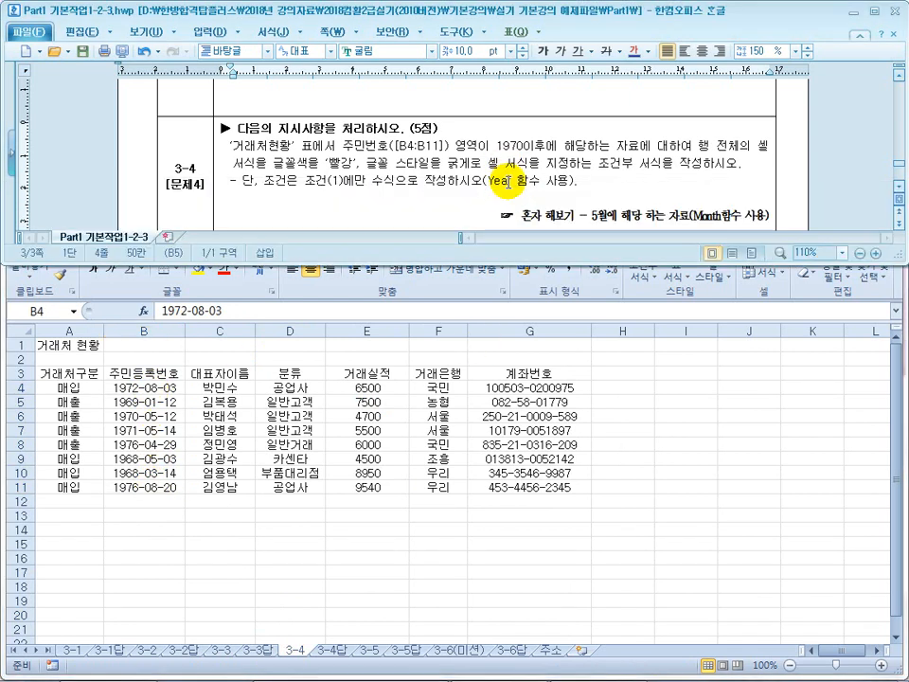
{"action": "left_click", "coordinate": [700, 215]}
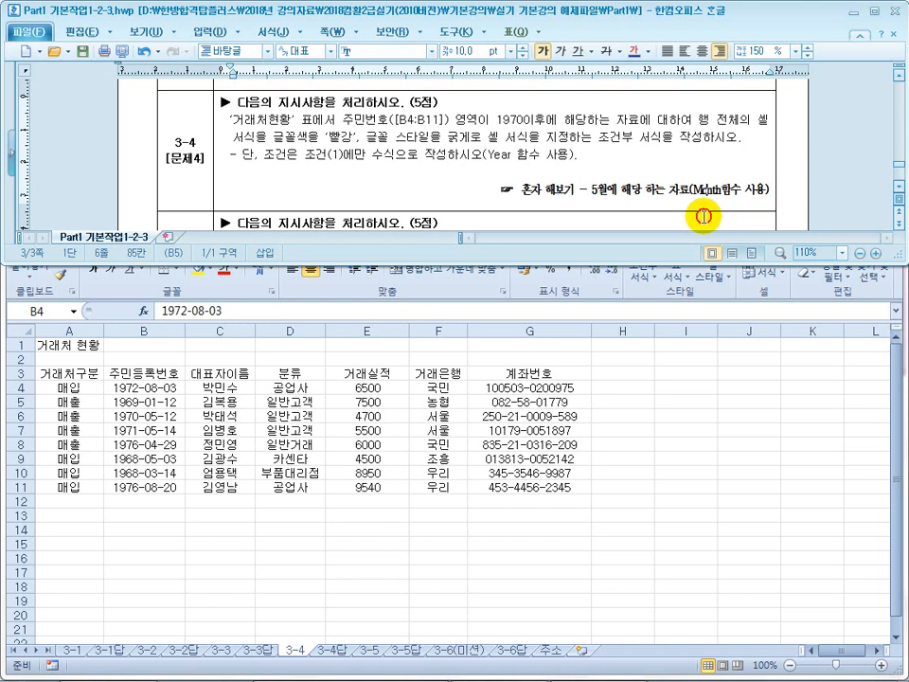
{"action": "double_click", "coordinate": [497, 156]}
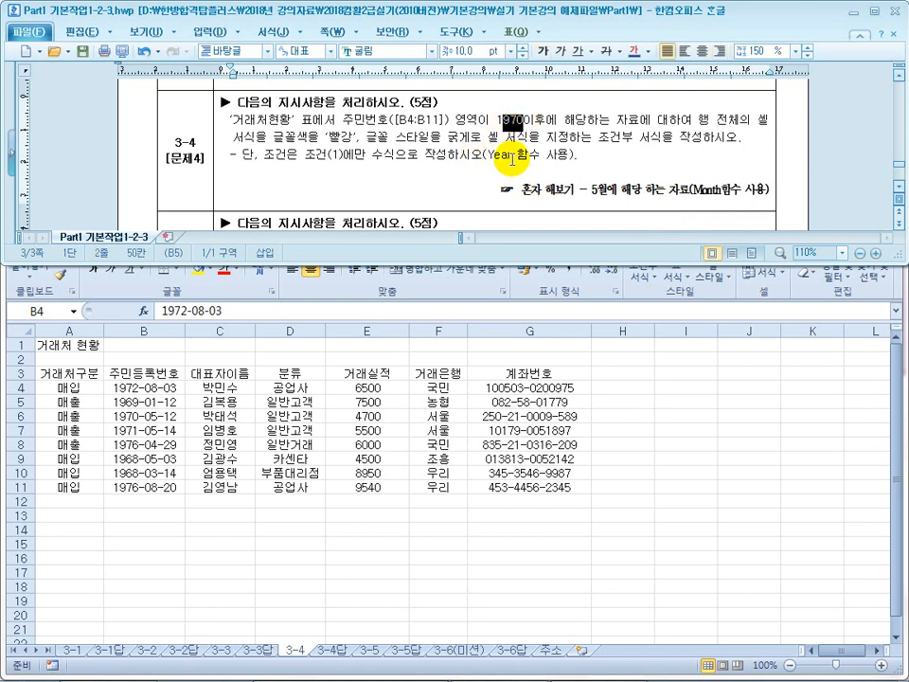
{"action": "left_click", "coordinate": [713, 190]}
{"action": "left_click_drag", "start_coordinate": [722, 200], "coordinate": [706, 199]}
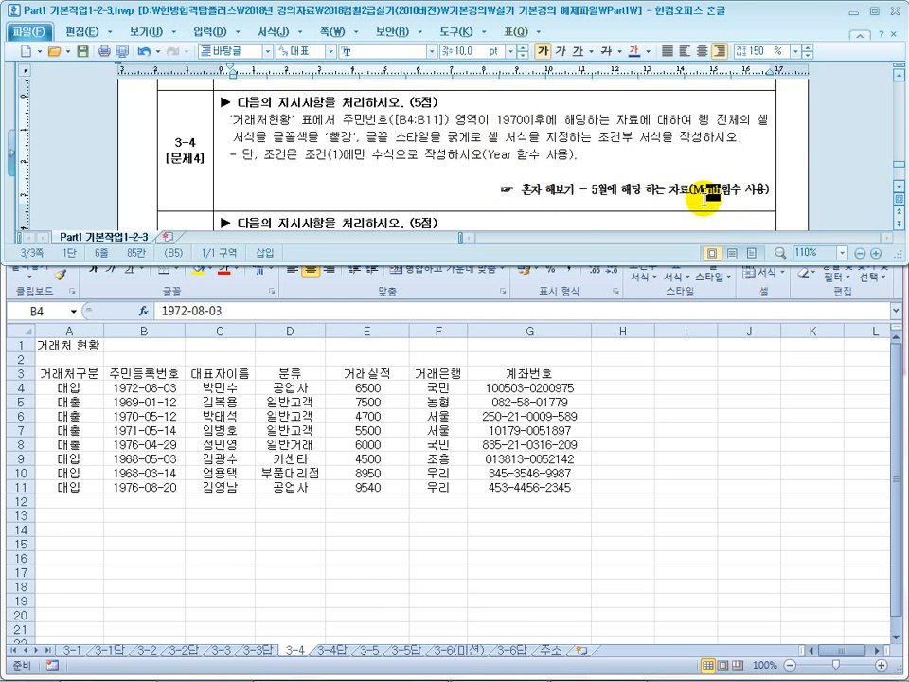
Review the whole-row wording in problem 3-4 and match it to the data range A4:G11 in Excel
{"action": "left_click", "coordinate": [462, 174]}
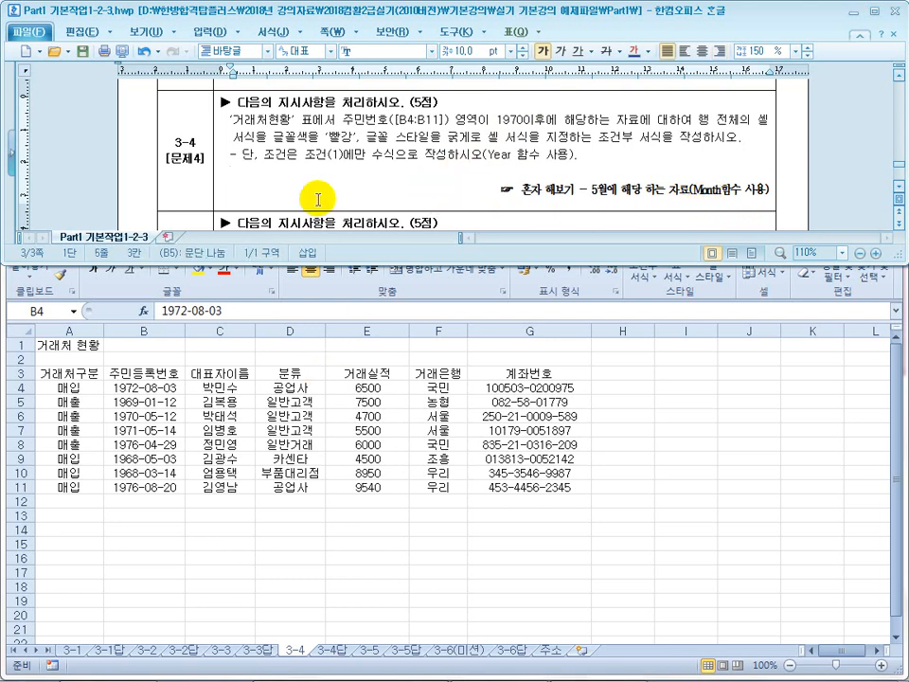
{"action": "left_click_drag", "start_coordinate": [695, 121], "coordinate": [751, 121]}
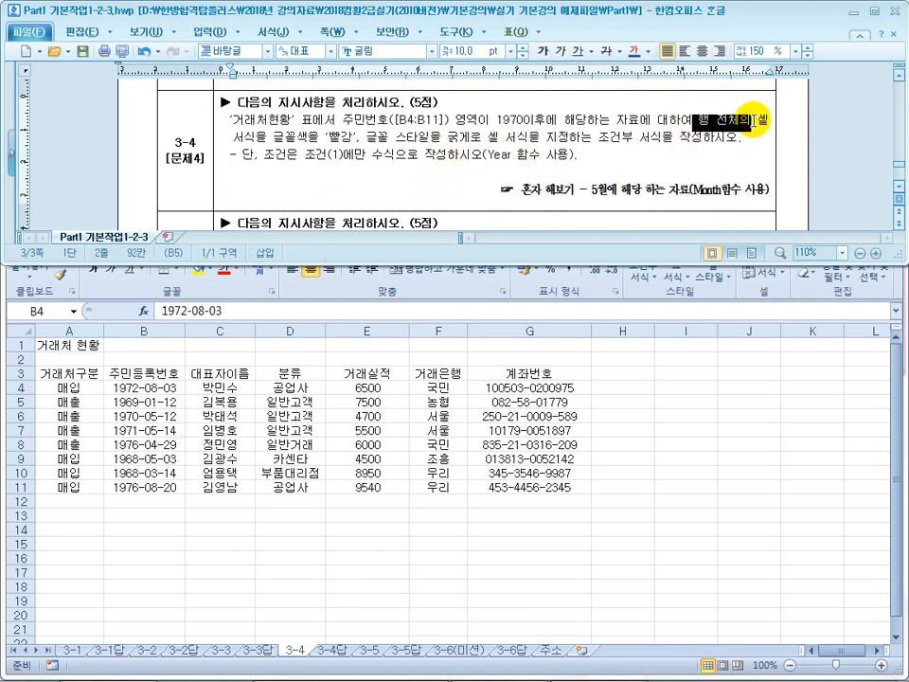
{"action": "left_click", "coordinate": [204, 399]}
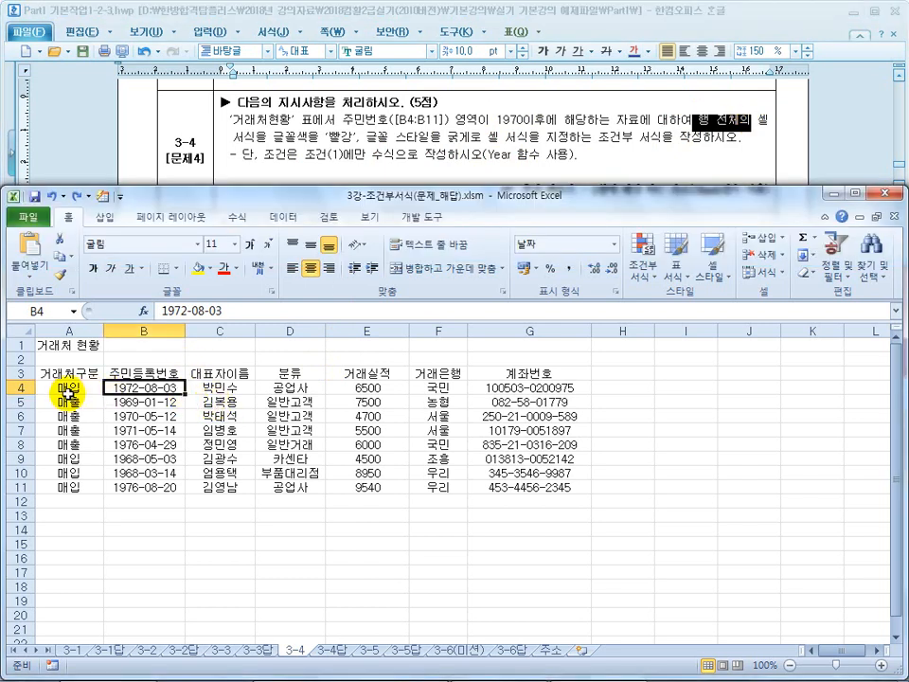
{"action": "left_click", "coordinate": [69, 388]}
{"action": "left_click_drag", "start_coordinate": [68, 388], "coordinate": [533, 485]}
{"action": "left_click", "coordinate": [405, 498]}
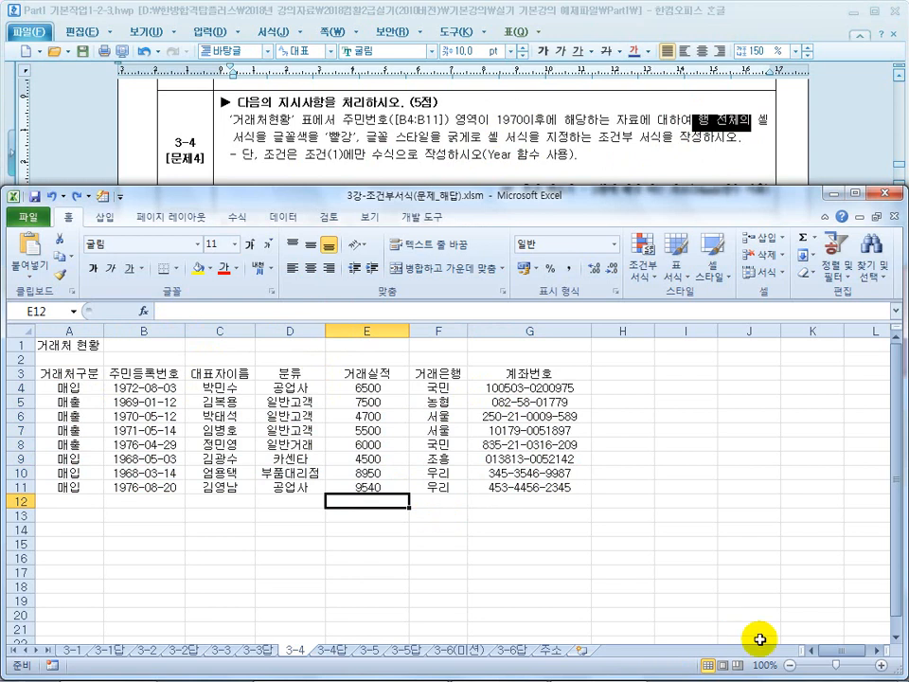
Compare selecting B4:G11 with column A out of view against a selection starting at A4 in the 거래처 현황 table
{"action": "left_click", "coordinate": [879, 653]}
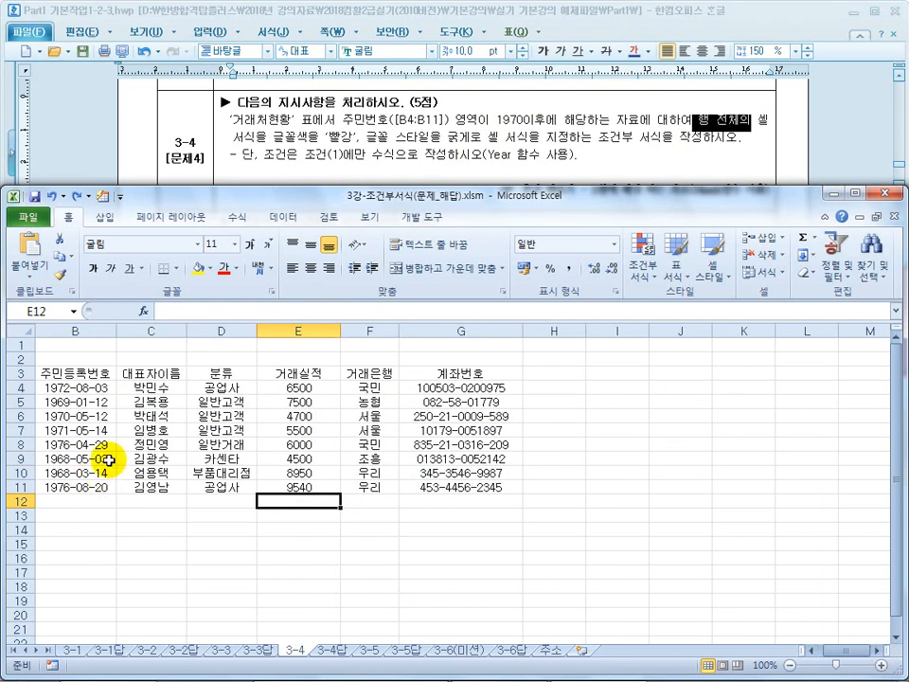
{"action": "left_click", "coordinate": [812, 652]}
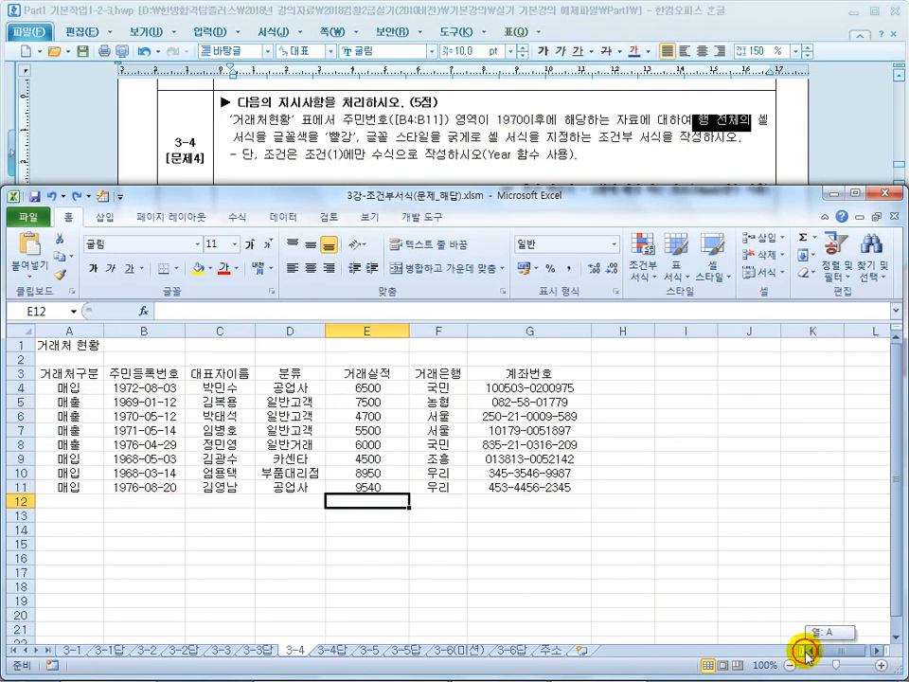
{"action": "left_click", "coordinate": [142, 572]}
{"action": "left_click_drag", "start_coordinate": [74, 388], "coordinate": [72, 444]}
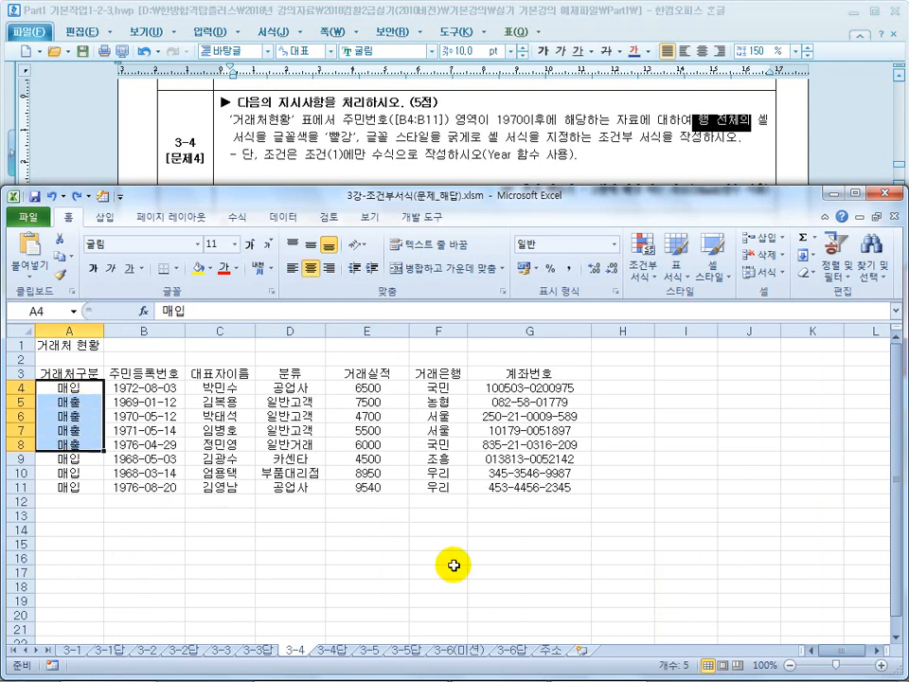
{"action": "left_click", "coordinate": [877, 652]}
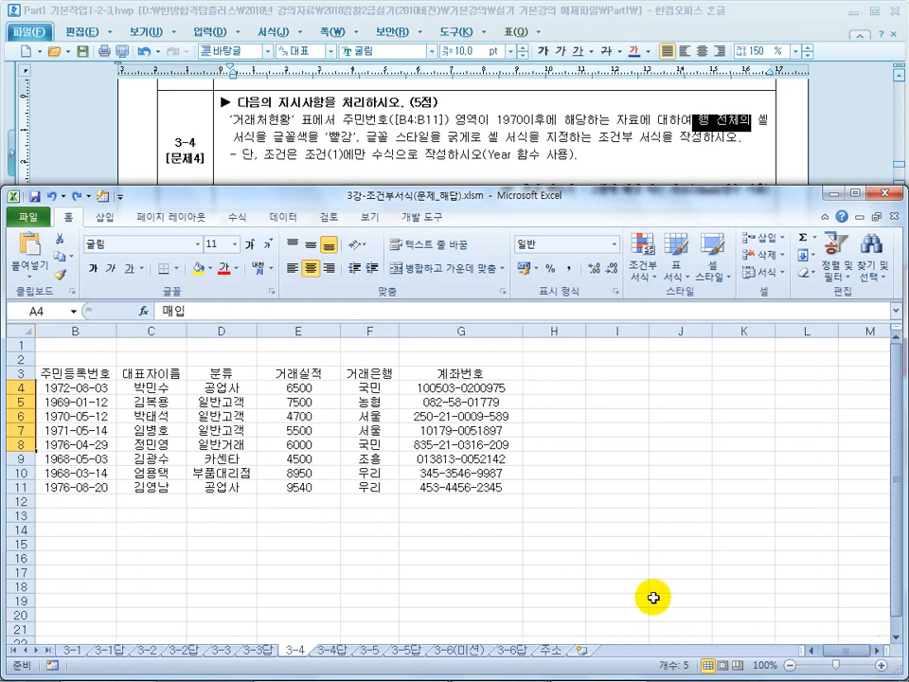
{"action": "left_click", "coordinate": [554, 586]}
{"action": "left_click", "coordinate": [77, 375]}
{"action": "left_click_drag", "start_coordinate": [76, 387], "coordinate": [451, 487]}
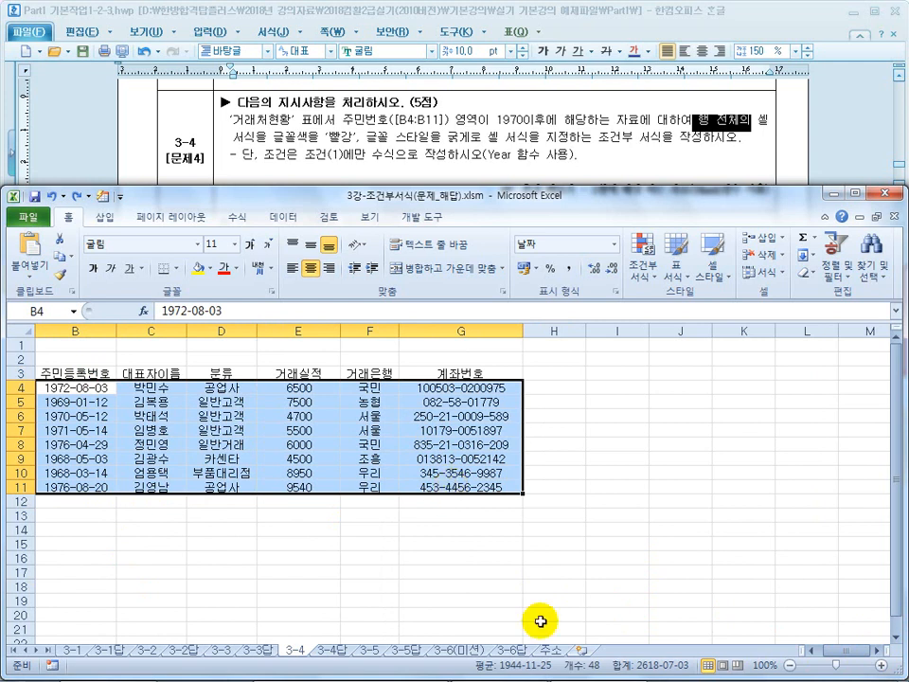
{"action": "left_click_drag", "start_coordinate": [843, 652], "coordinate": [816, 647]}
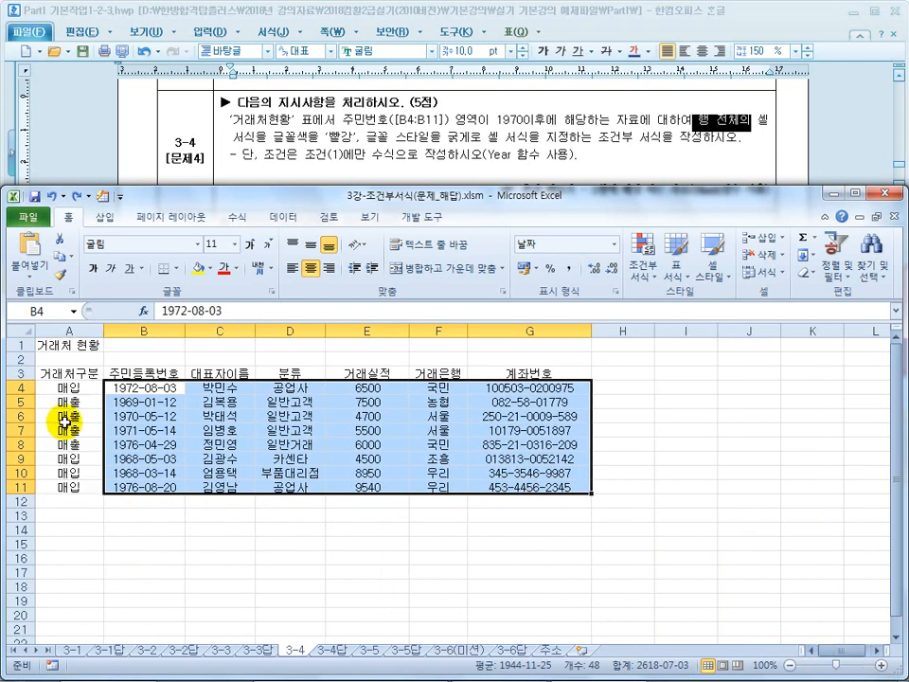
{"action": "left_click_drag", "start_coordinate": [68, 388], "coordinate": [132, 443]}
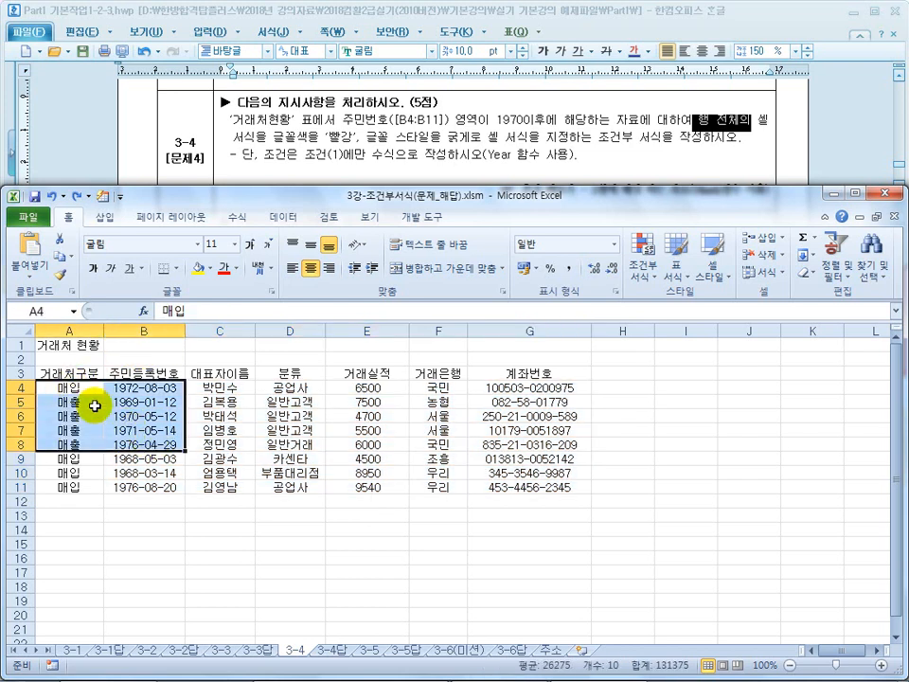
Try a blank column before column A of the 거래처 현황 table, and undo the insertion
{"action": "left_click", "coordinate": [69, 329]}
{"action": "key", "text": "ctrl+plus"}
{"action": "left_click", "coordinate": [75, 415]}
{"action": "left_click", "coordinate": [68, 373]}
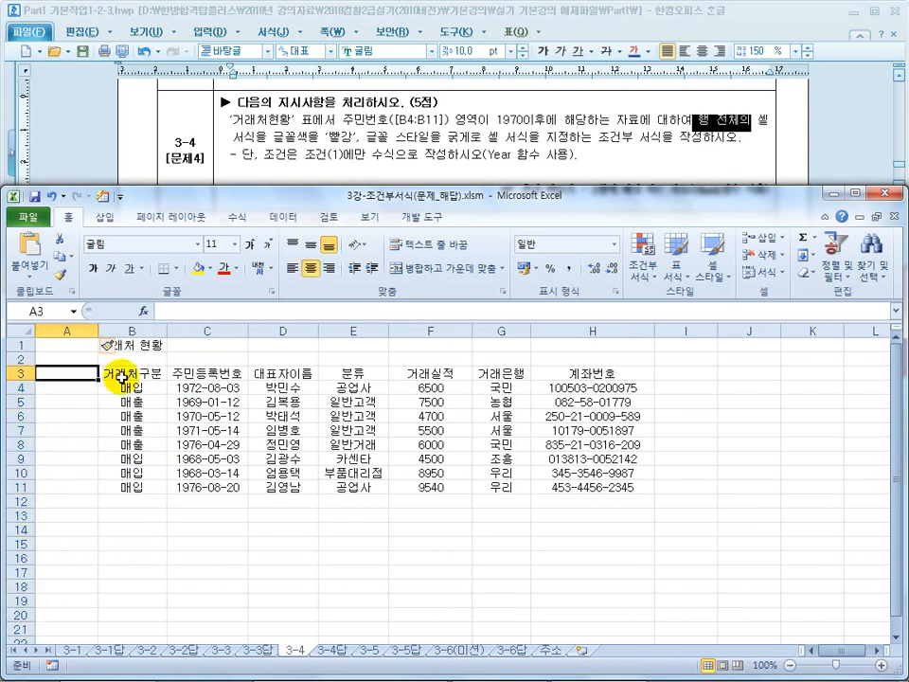
{"action": "left_click_drag", "start_coordinate": [124, 377], "coordinate": [298, 404]}
{"action": "left_click_drag", "start_coordinate": [151, 387], "coordinate": [281, 472]}
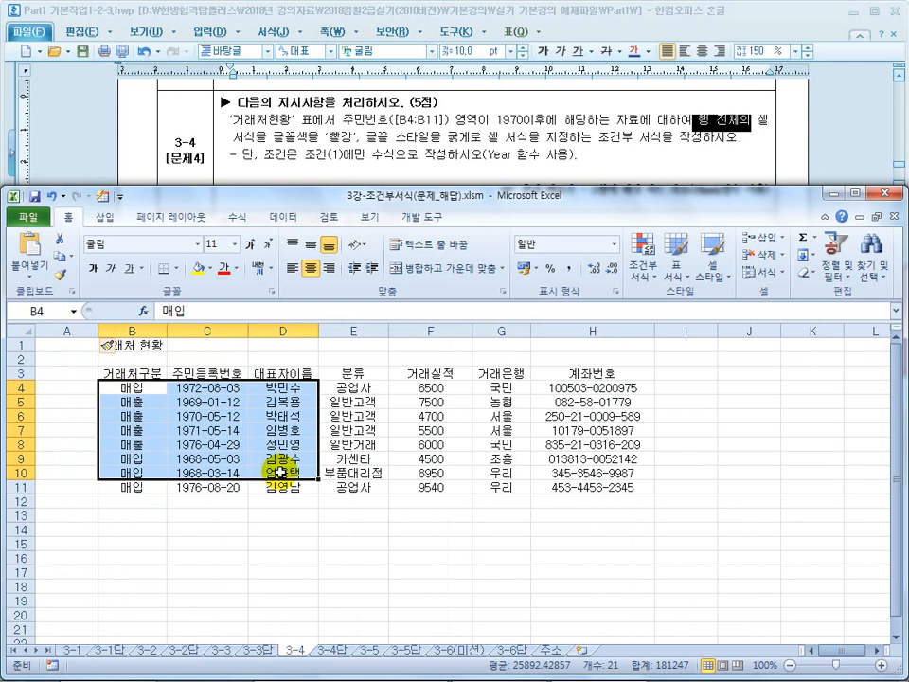
{"action": "key", "text": "ctrl+z"}
Start a new conditional formatting rule for A4:G11 that uses a formula to determine the cells
{"action": "left_click", "coordinate": [66, 387]}
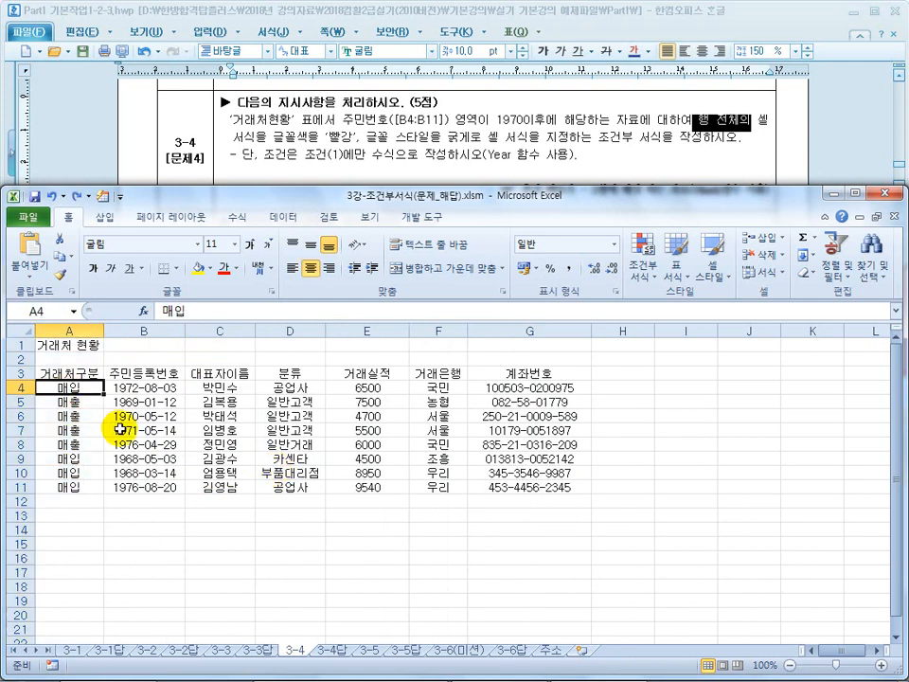
{"action": "left_click_drag", "start_coordinate": [68, 387], "coordinate": [507, 488]}
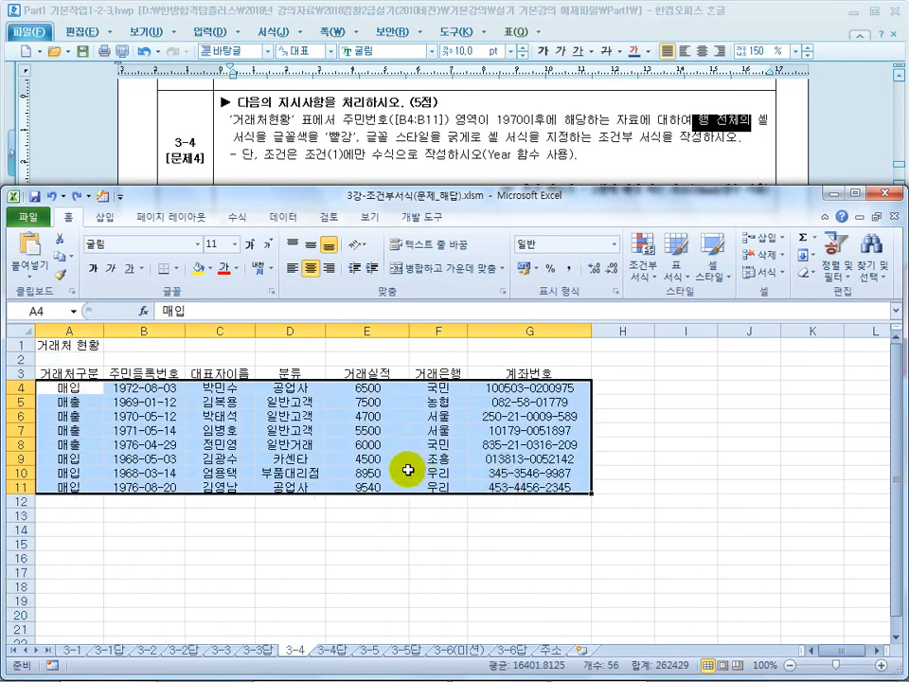
{"action": "left_click", "coordinate": [641, 278]}
{"action": "left_click", "coordinate": [667, 492]}
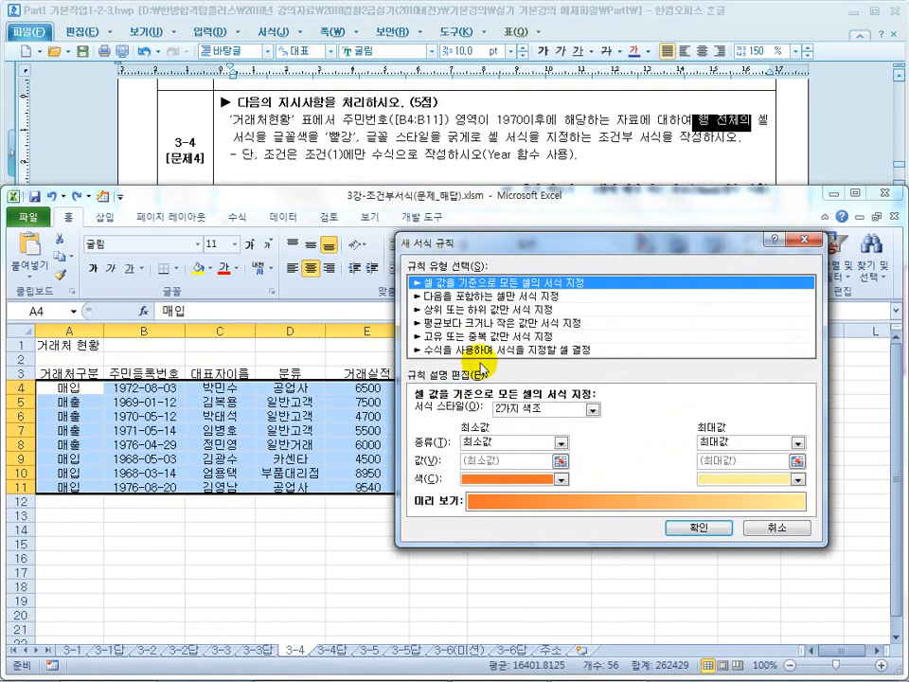
{"action": "left_click", "coordinate": [492, 350]}
{"action": "left_click_drag", "start_coordinate": [472, 248], "coordinate": [461, 282]}
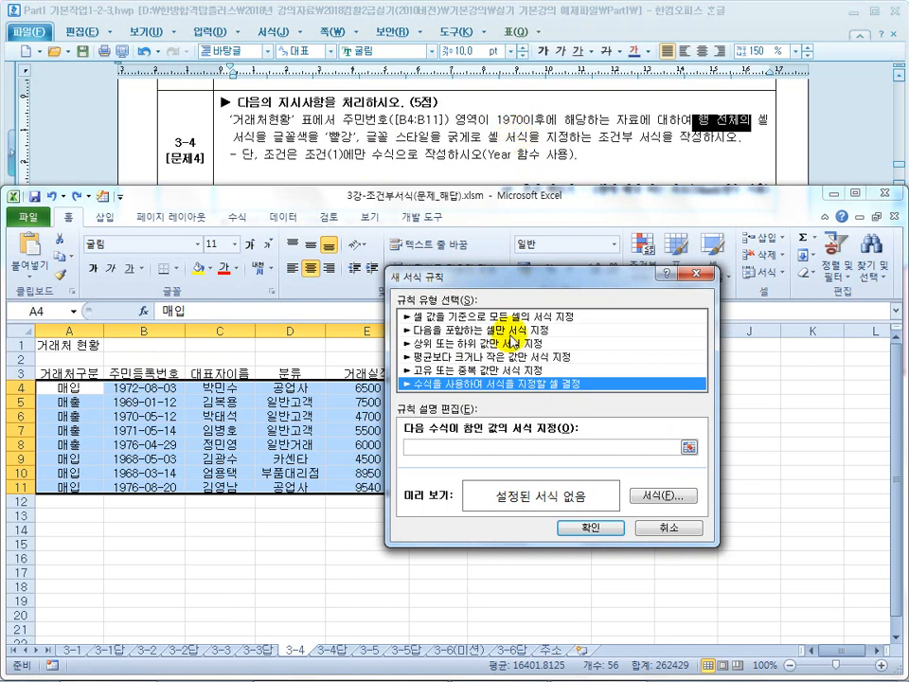
Enter the rule formula =year($B4)>=1970, locking only column B in the reference
{"action": "left_click", "coordinate": [440, 446]}
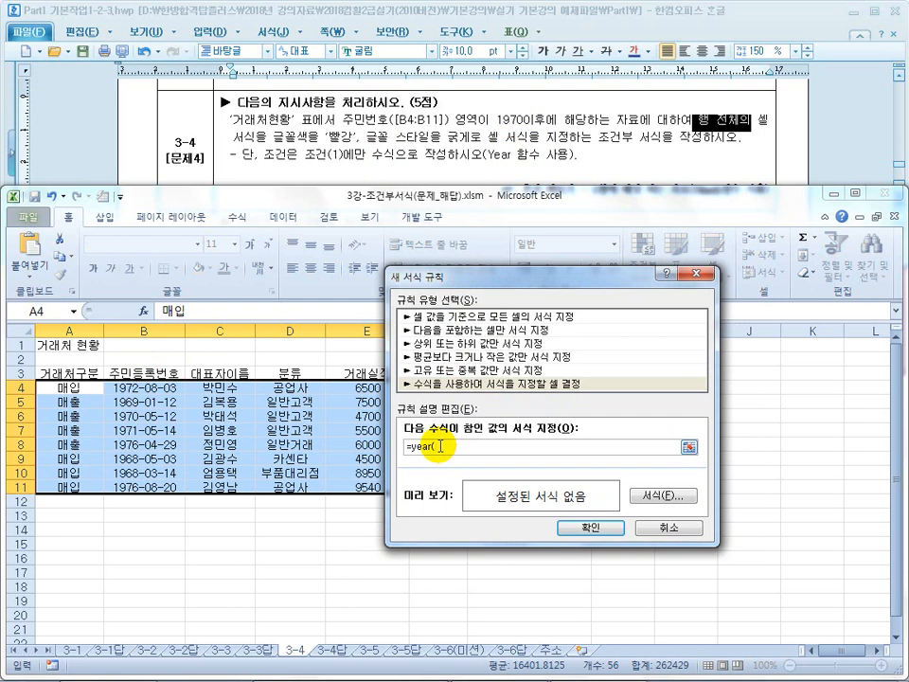
{"action": "type", "text": "=year("}
{"action": "left_click", "coordinate": [144, 387]}
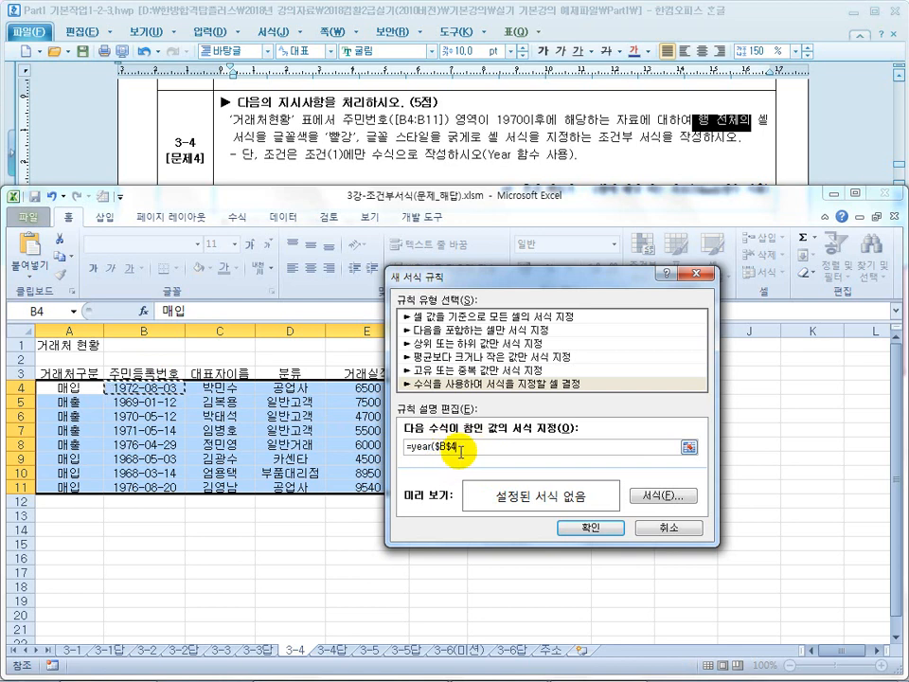
{"action": "key", "text": "F4"}
{"action": "key", "text": "F4"}
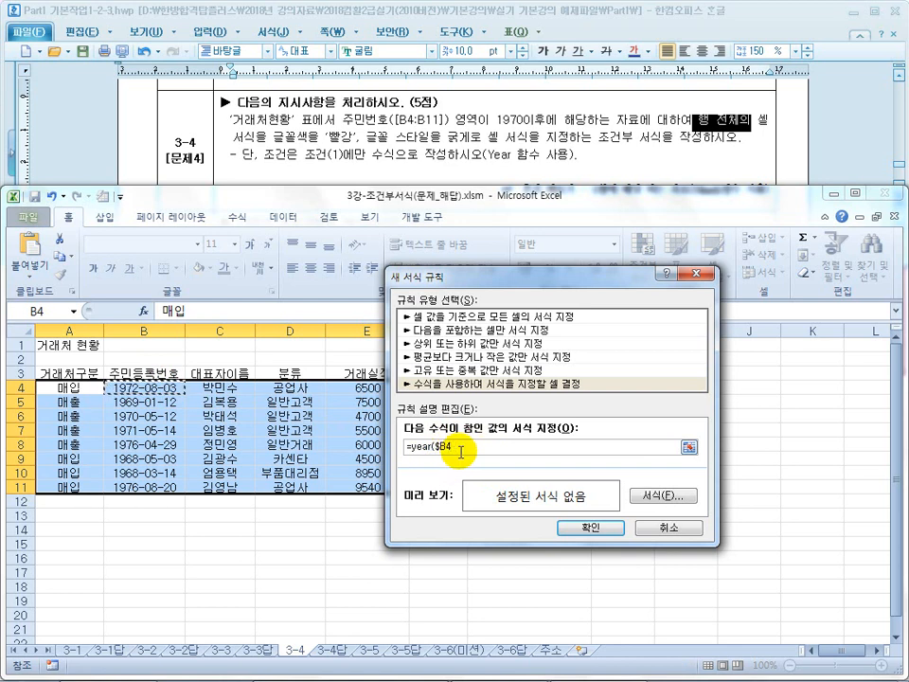
{"action": "type", "text": ")>=1970"}
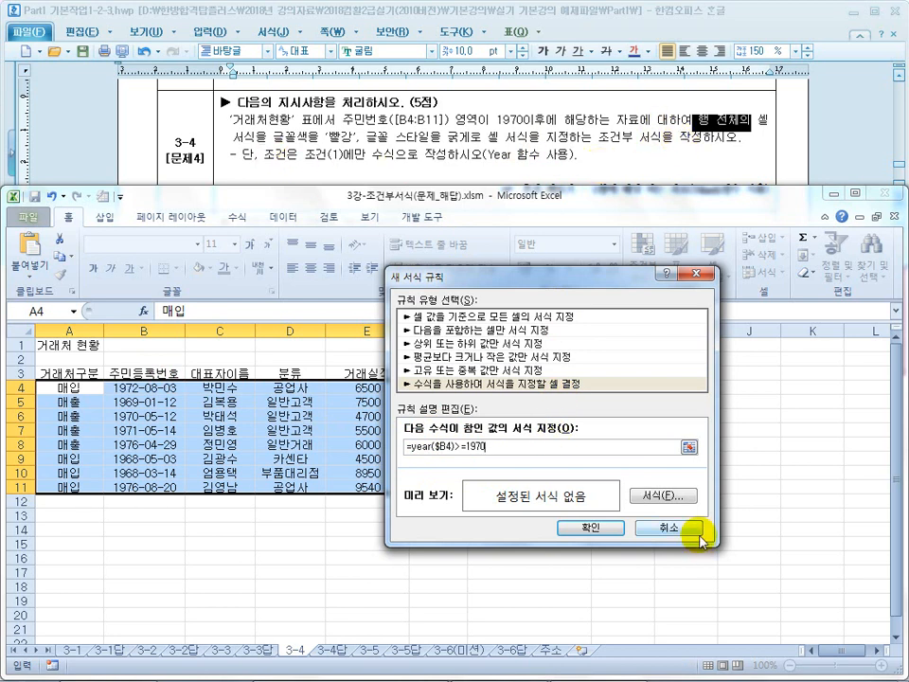
Set the rule's font colour to standard red and its style to bold (굵게), and apply the rule
{"action": "left_click", "coordinate": [667, 495]}
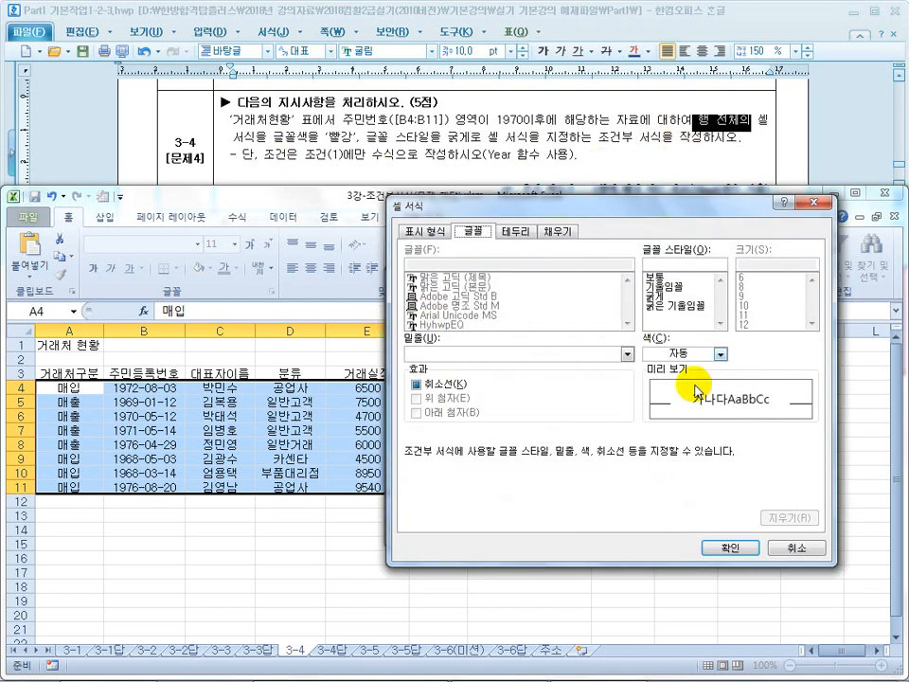
{"action": "left_click", "coordinate": [682, 351]}
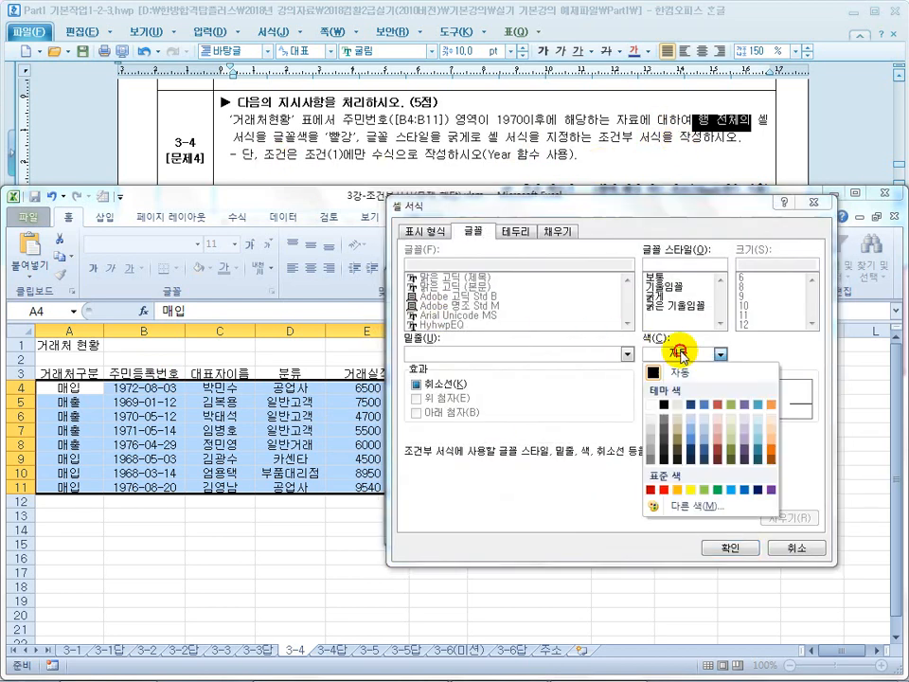
{"action": "left_click", "coordinate": [665, 490]}
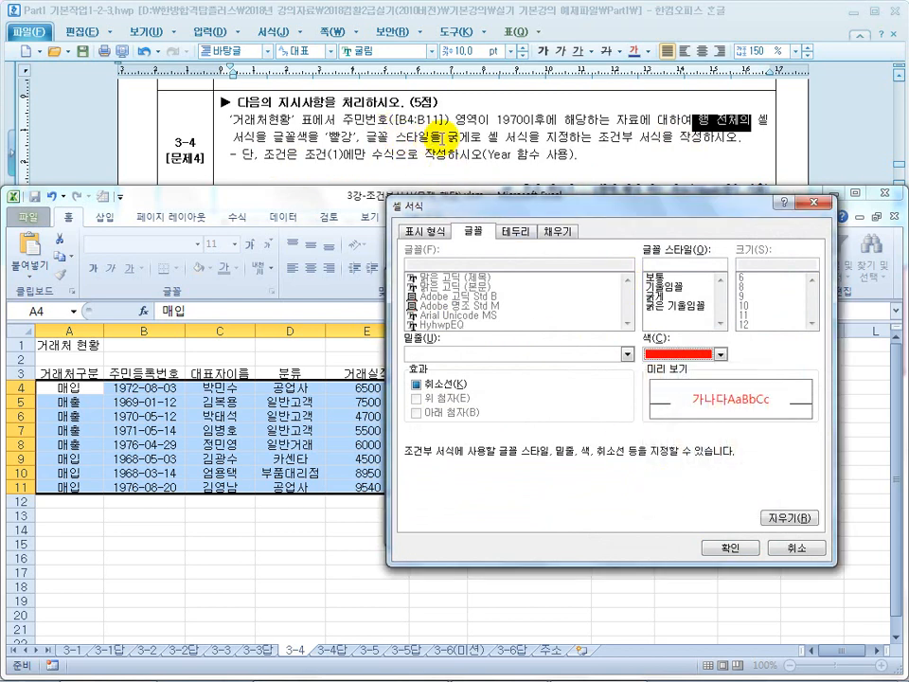
{"action": "left_click", "coordinate": [680, 307]}
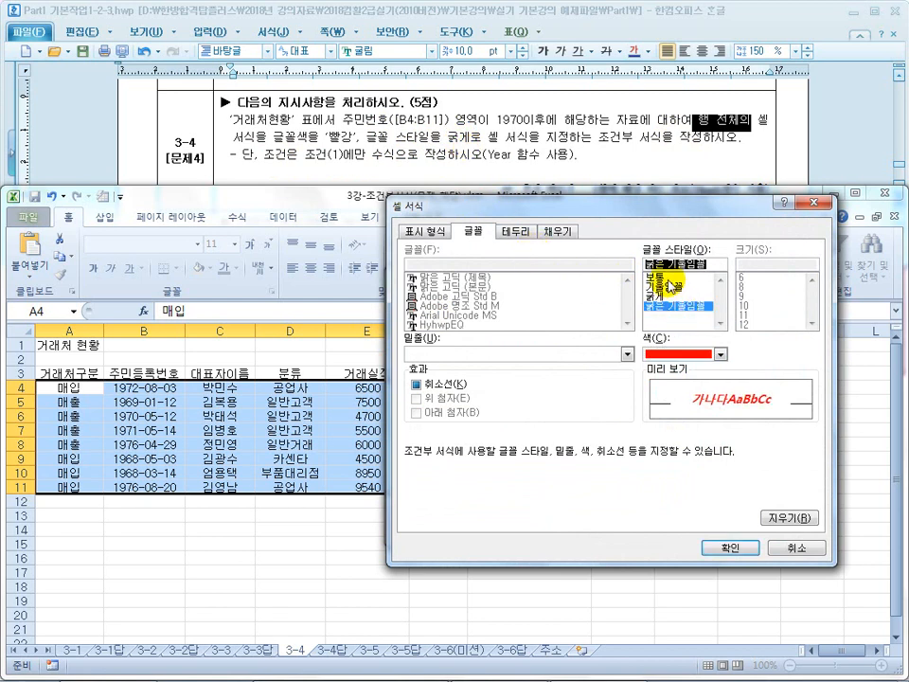
{"action": "left_click", "coordinate": [668, 276]}
{"action": "left_click", "coordinate": [671, 297]}
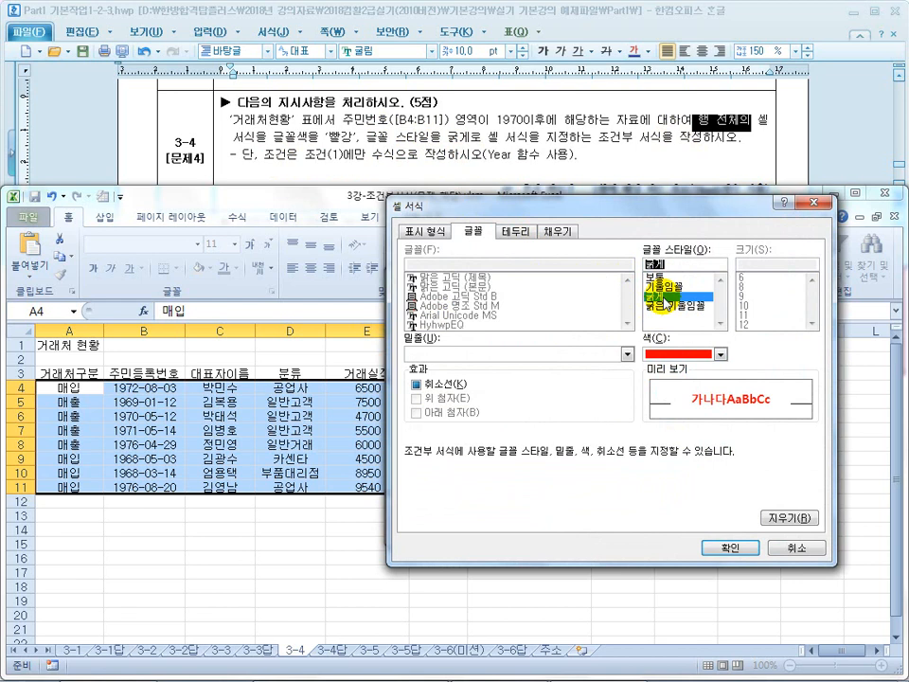
{"action": "left_click", "coordinate": [737, 549]}
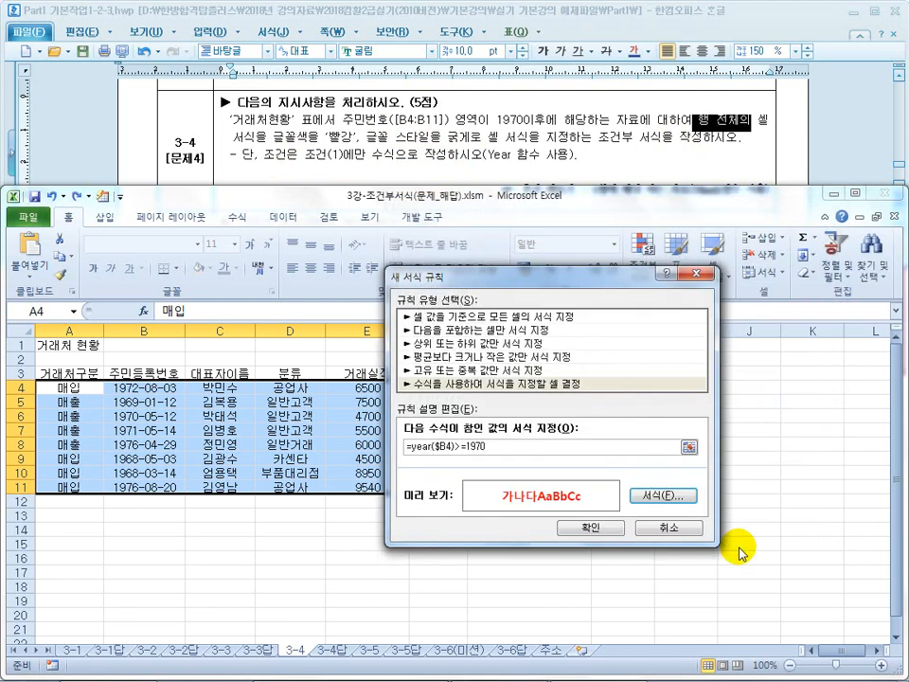
{"action": "left_click", "coordinate": [591, 528]}
Check the formatted rows' dates in B4:B11 against the 1970-or-later condition
{"action": "left_click", "coordinate": [158, 393]}
{"action": "left_click", "coordinate": [145, 416]}
{"action": "left_click", "coordinate": [146, 430]}
{"action": "left_click", "coordinate": [146, 444]}
{"action": "left_click", "coordinate": [151, 490]}
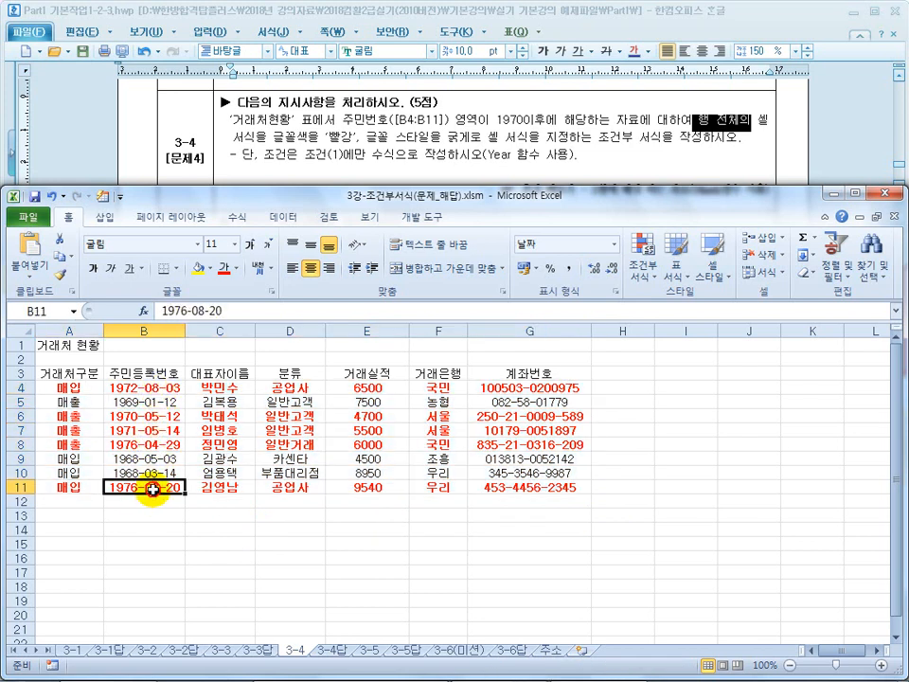
{"action": "left_click_drag", "start_coordinate": [152, 490], "coordinate": [149, 384]}
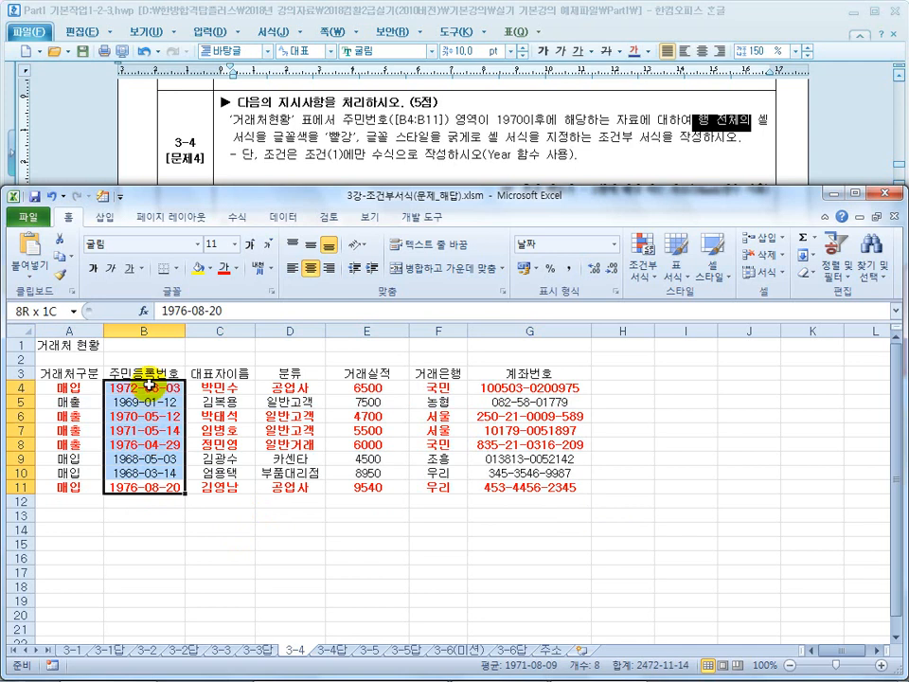
Try 1980 as the year of the date in B6, and undo the change
{"action": "left_click", "coordinate": [143, 417]}
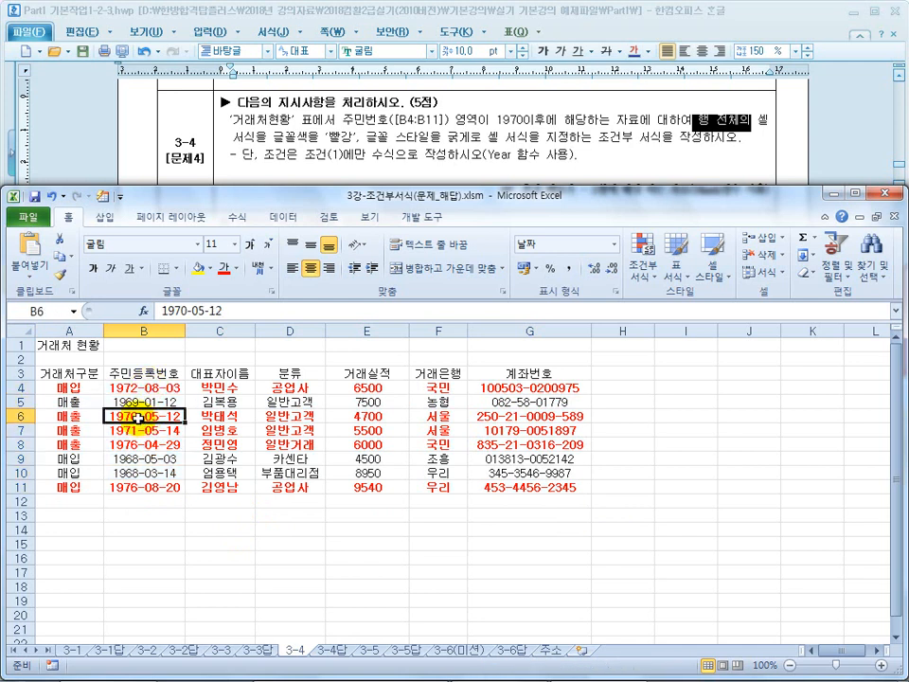
{"action": "left_click", "coordinate": [166, 310]}
{"action": "left_click_drag", "start_coordinate": [174, 310], "coordinate": [187, 310]}
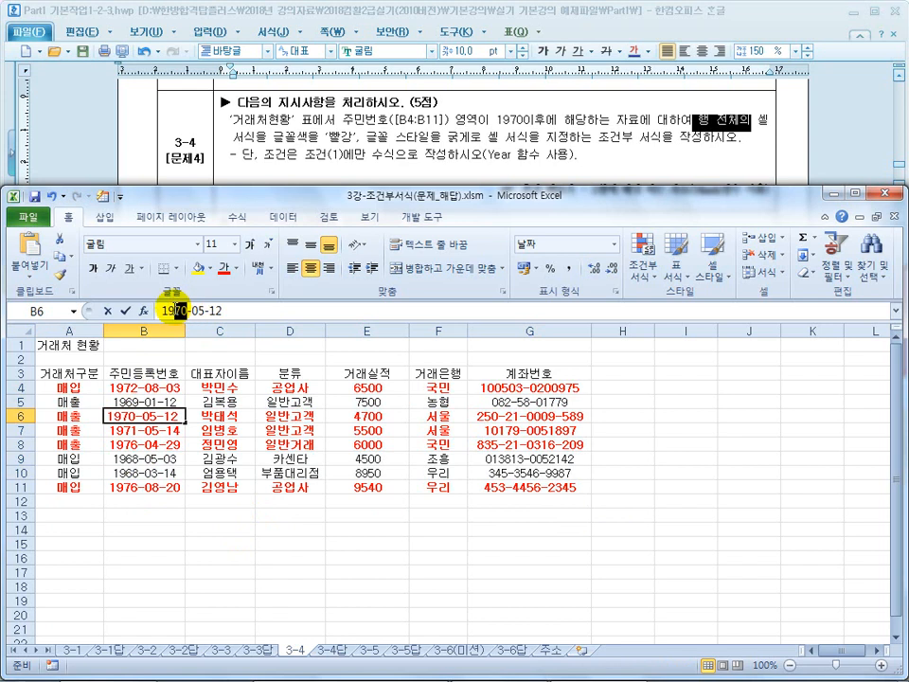
{"action": "type", "text": "80"}
{"action": "key", "text": "Return"}
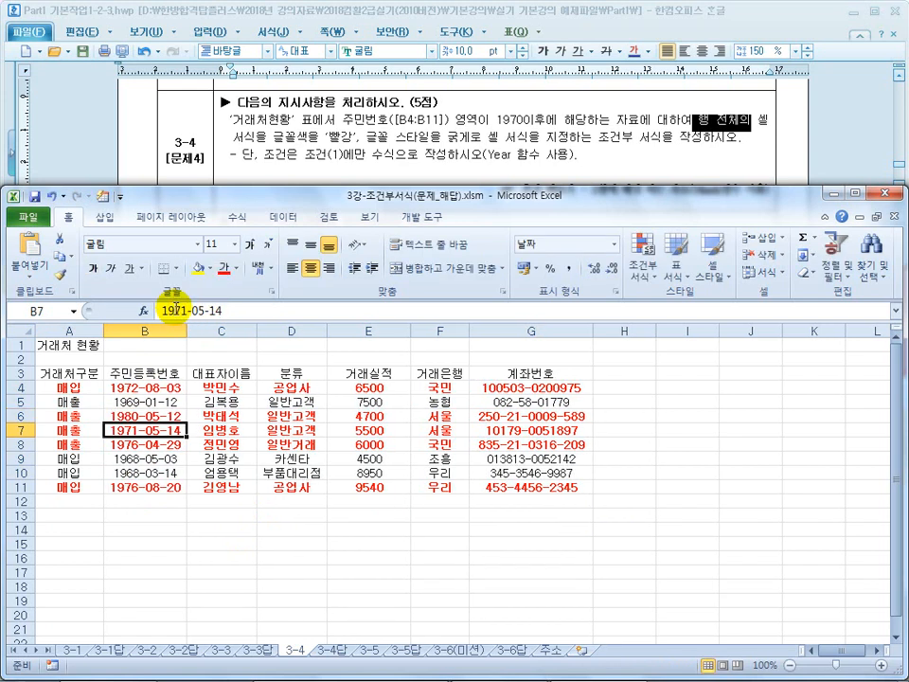
{"action": "left_click", "coordinate": [153, 416]}
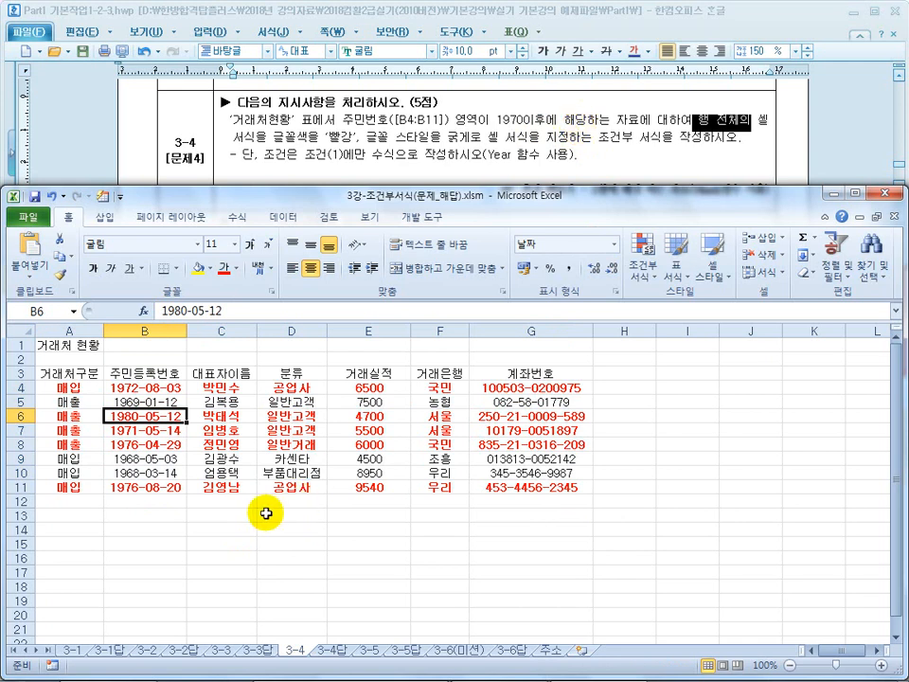
{"action": "key", "text": "ctrl+z"}
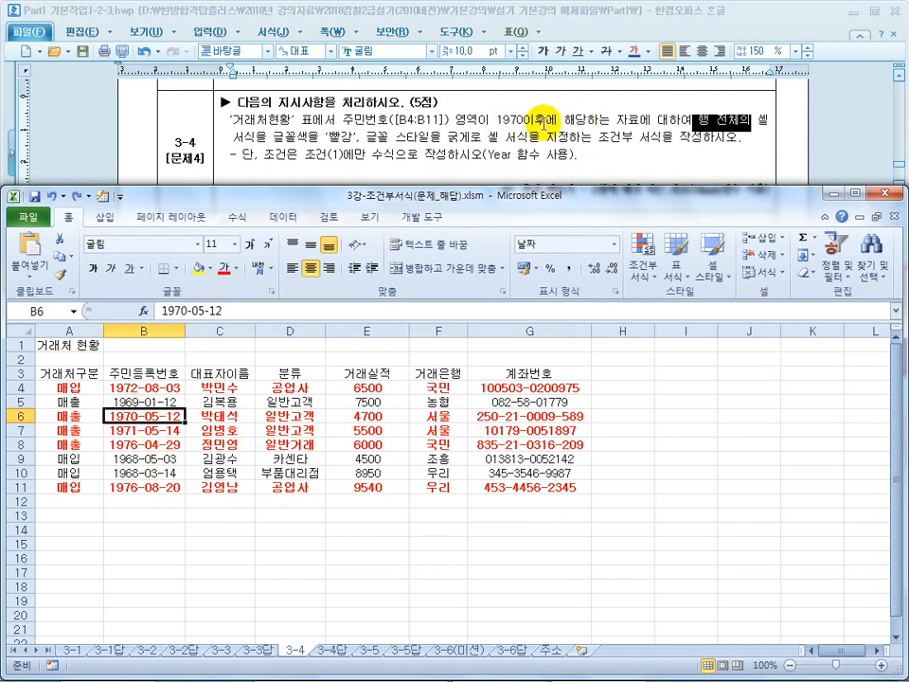
Read the self-practice note under exercise 3-4 on finding May records with the Month function
{"action": "left_click", "coordinate": [426, 162]}
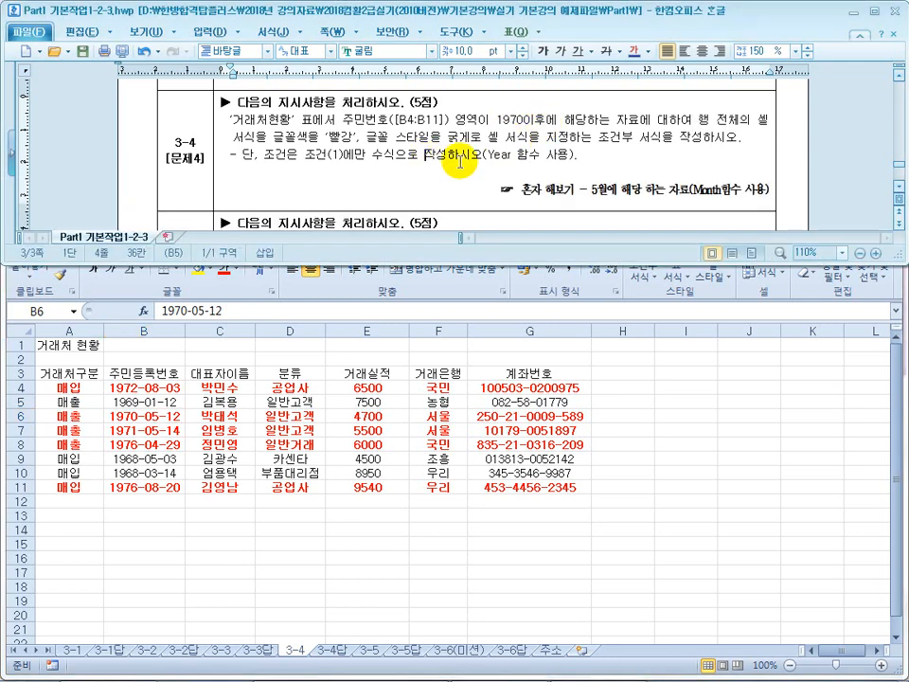
{"action": "left_click_drag", "start_coordinate": [552, 188], "coordinate": [637, 184]}
{"action": "left_click", "coordinate": [706, 189]}
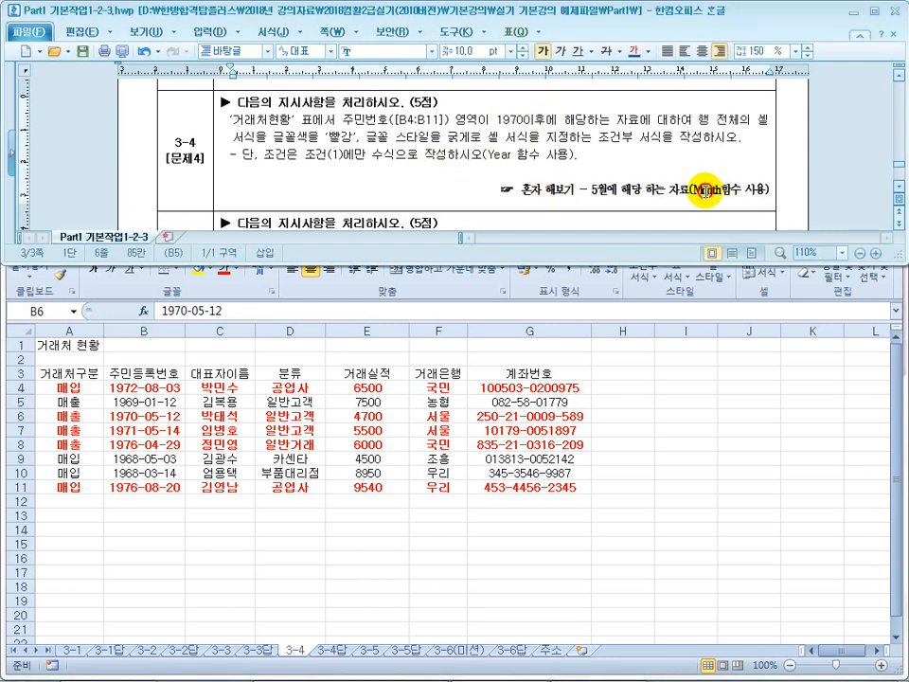
{"action": "left_click", "coordinate": [83, 390]}
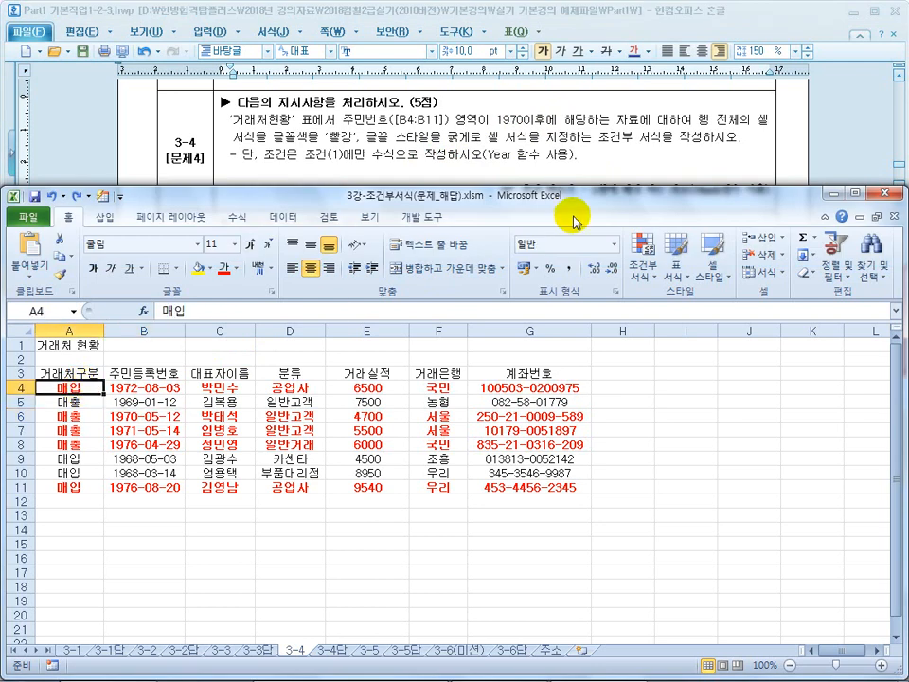
{"action": "left_click", "coordinate": [584, 174]}
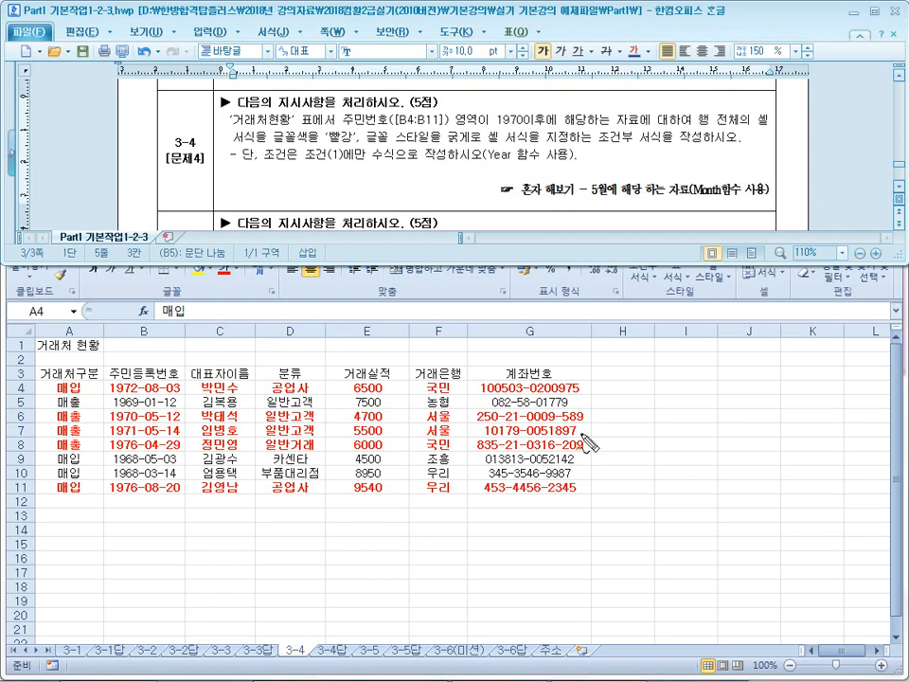
Handwrite the practice formula =Month($B4)>=5 as a screen annotation beside the table, underline it, and clear the ink
{"action": "left_click_drag", "start_coordinate": [609, 393], "coordinate": [632, 393]}
{"action": "left_click_drag", "start_coordinate": [609, 402], "coordinate": [634, 401]}
{"action": "mouse_move", "coordinate": [643, 387]}
{"action": "left_mouse_down"}
{"action": "mouse_move", "coordinate": [643, 409]}
{"action": "mouse_move", "coordinate": [682, 410]}
{"action": "left_mouse_up"}
{"action": "left_click_drag", "start_coordinate": [688, 381], "coordinate": [690, 411]}
{"action": "mouse_move", "coordinate": [681, 391]}
{"action": "left_mouse_down"}
{"action": "mouse_move", "coordinate": [696, 390]}
{"action": "mouse_move", "coordinate": [725, 414]}
{"action": "left_mouse_up"}
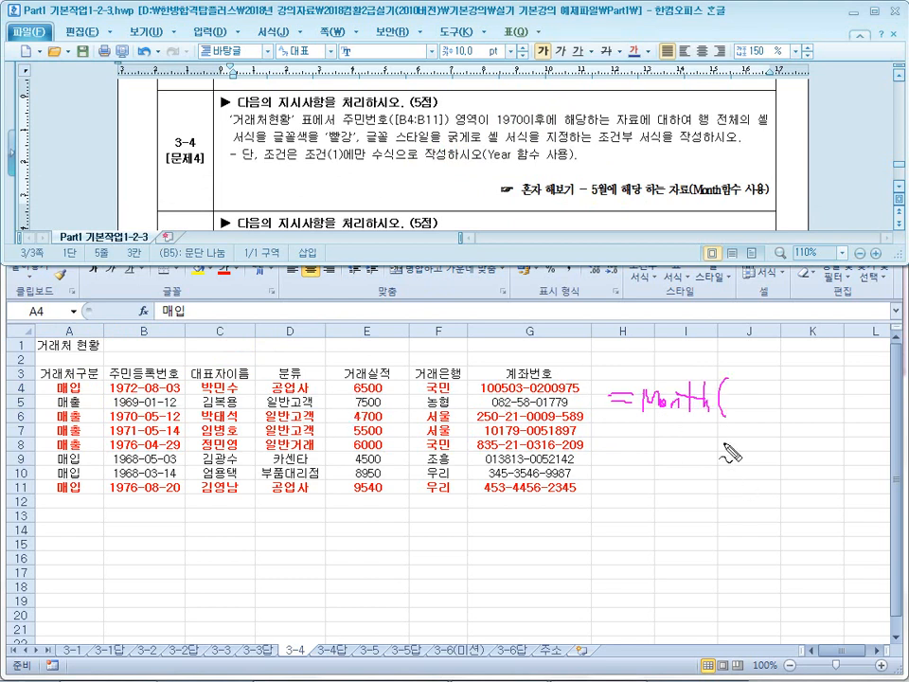
{"action": "left_click_drag", "start_coordinate": [769, 383], "coordinate": [785, 400]}
{"action": "mouse_move", "coordinate": [779, 385]}
{"action": "left_mouse_down"}
{"action": "mouse_move", "coordinate": [778, 409]}
{"action": "mouse_move", "coordinate": [807, 414]}
{"action": "left_mouse_up"}
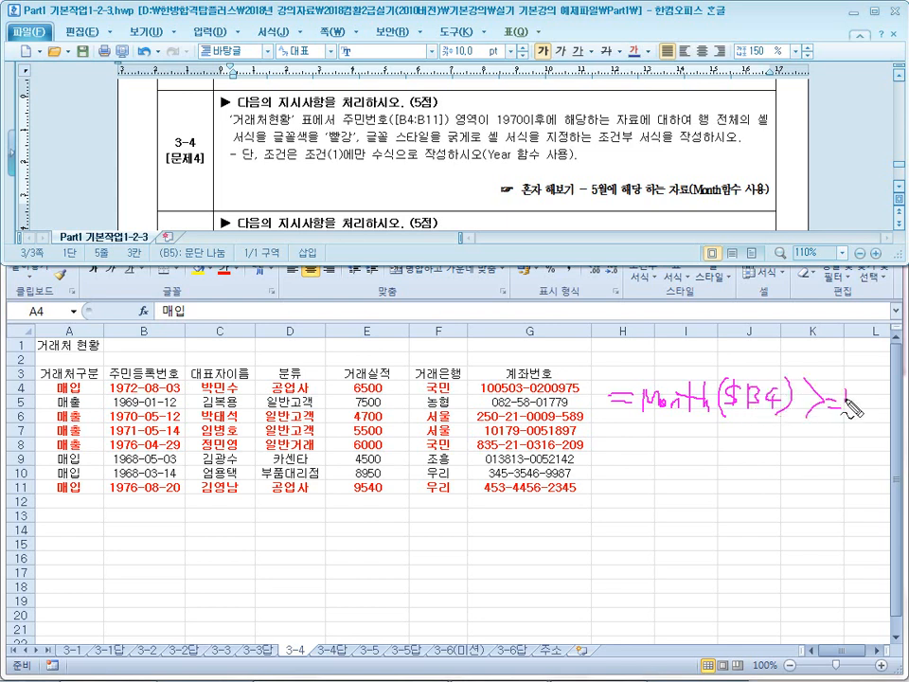
{"action": "left_click_drag", "start_coordinate": [852, 438], "coordinate": [598, 436]}
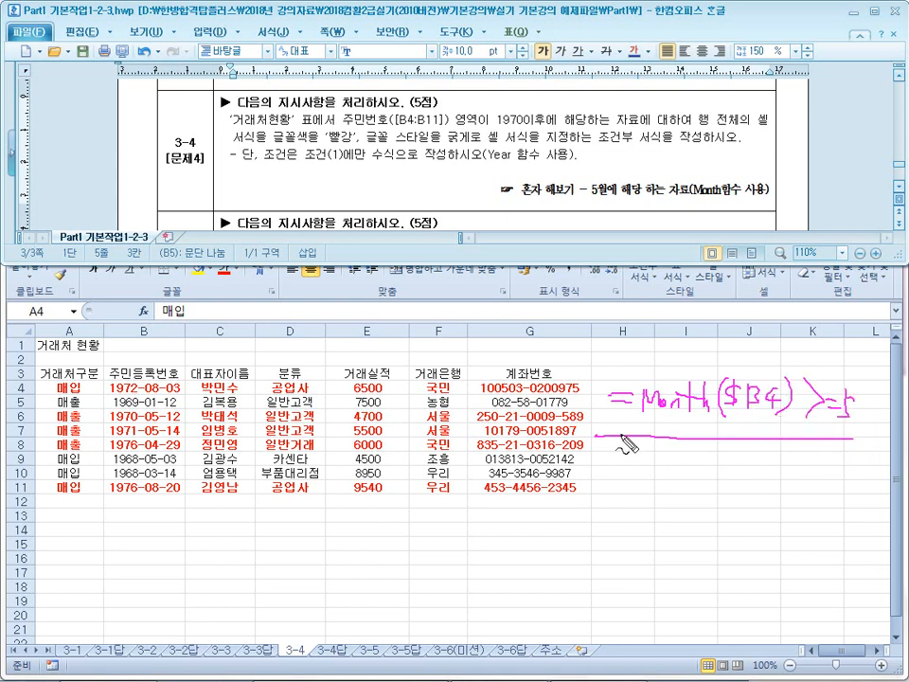
{"action": "key", "text": "Escape"}
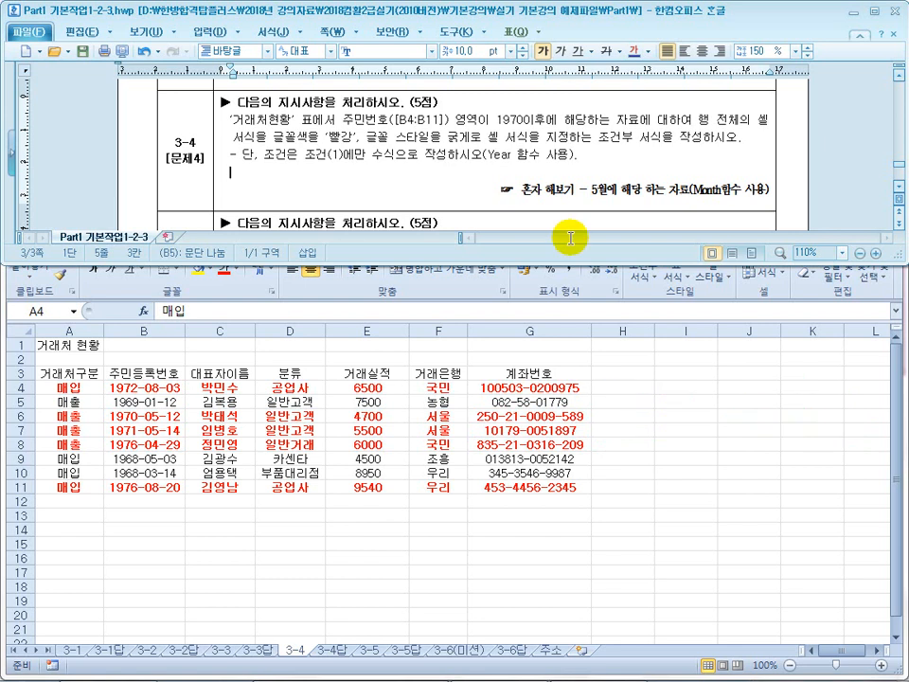
Bring up exercise 3-5 in the instruction document and open the 3-5 worksheet
{"action": "left_click", "coordinate": [565, 189]}
{"action": "scroll", "coordinate": [565, 192], "scroll_direction": "down", "scroll_amount": 3}
{"action": "left_click", "coordinate": [402, 161]}
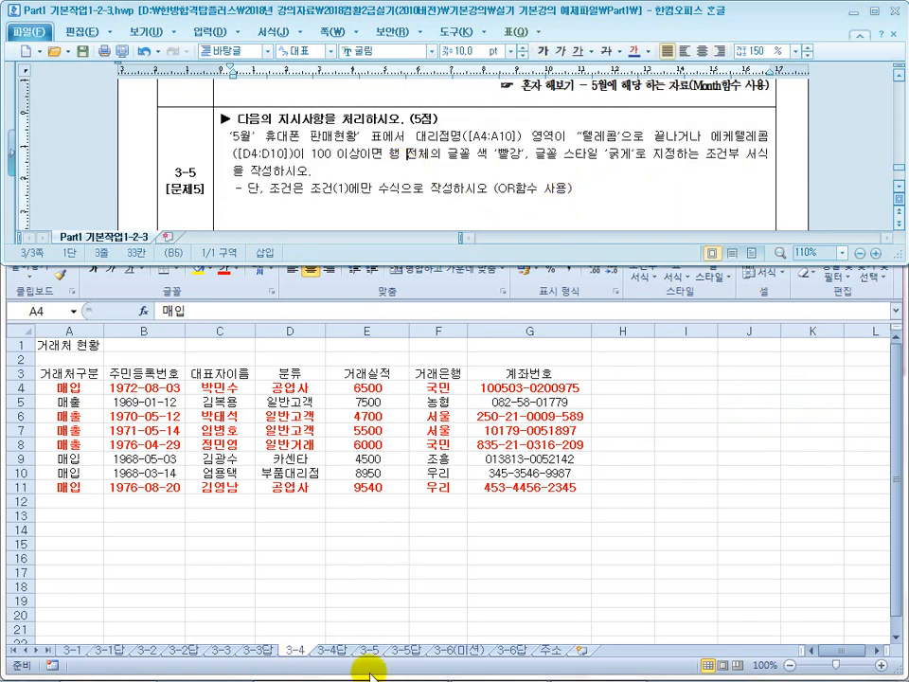
{"action": "left_click", "coordinate": [339, 652]}
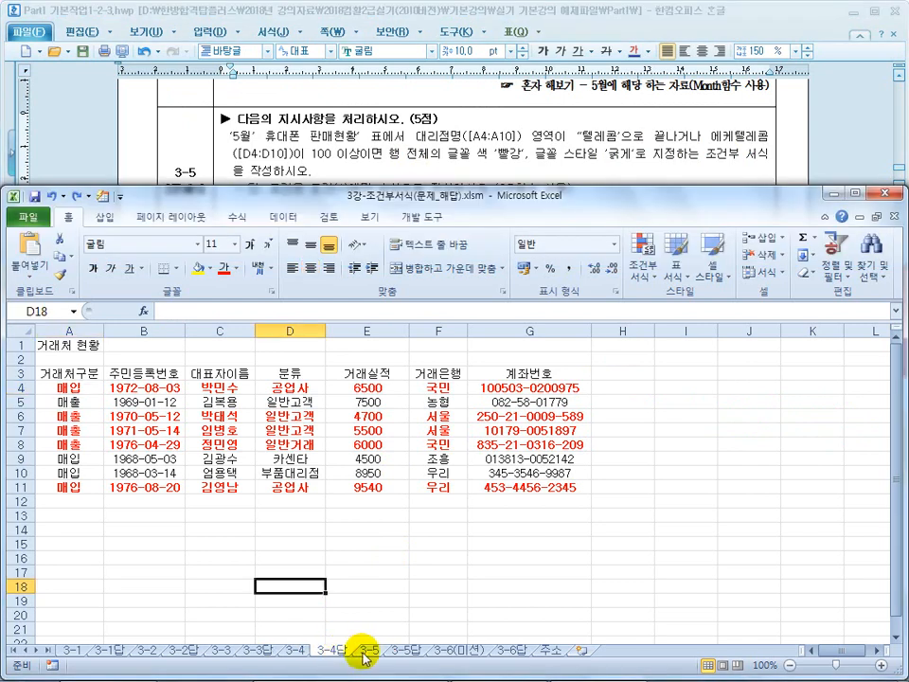
{"action": "left_click", "coordinate": [369, 651]}
{"action": "left_click", "coordinate": [375, 572]}
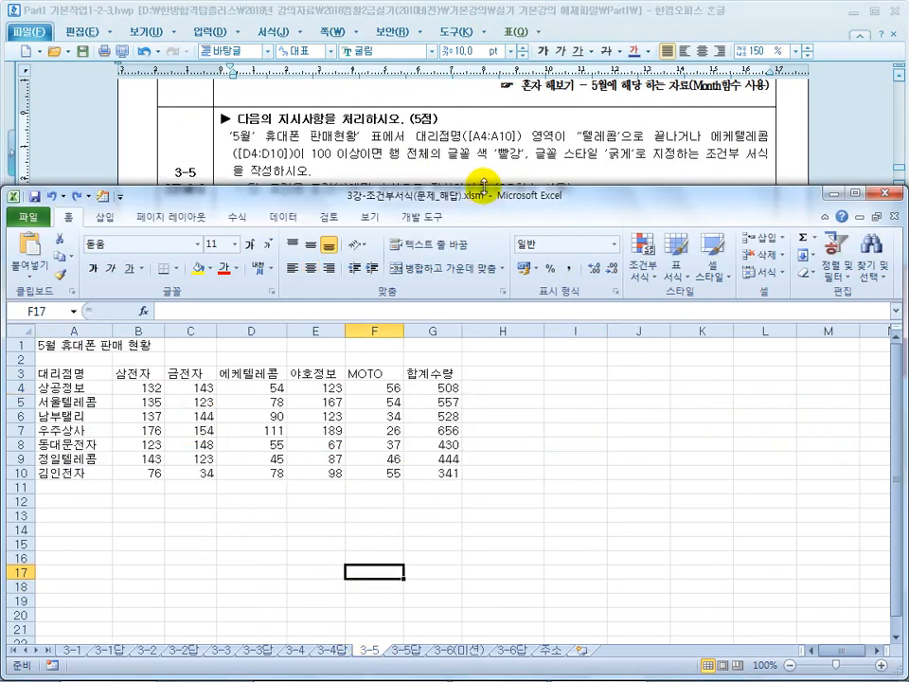
Examine exercise 3-5's first condition, agency names in A4:A10 ending in 텔레콤, against the table and note the required OR function
{"action": "left_click_drag", "start_coordinate": [578, 136], "coordinate": [681, 143]}
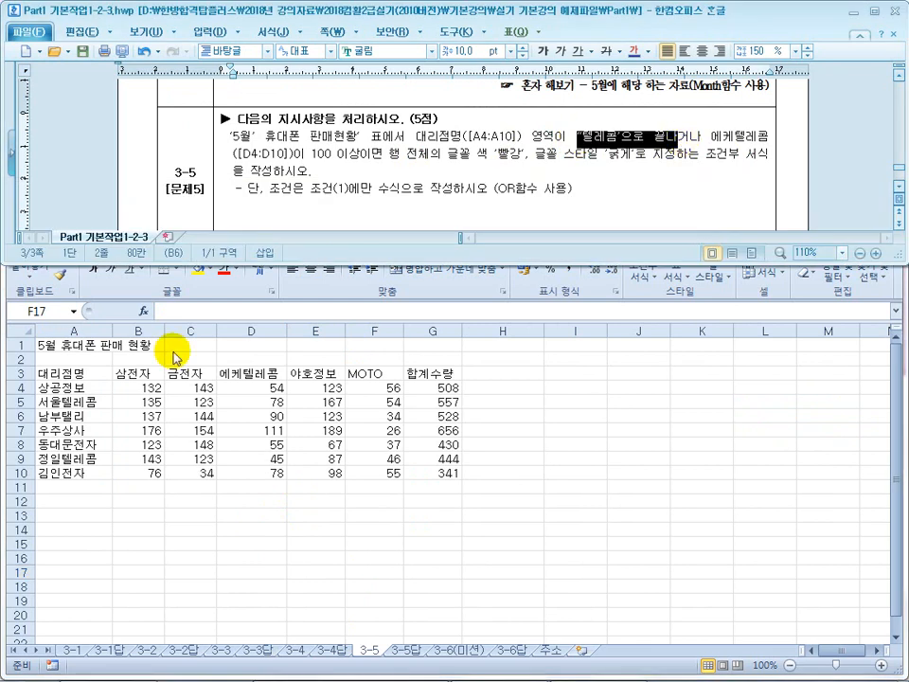
{"action": "left_click", "coordinate": [83, 401]}
{"action": "left_click", "coordinate": [83, 401]}
{"action": "left_click", "coordinate": [88, 458]}
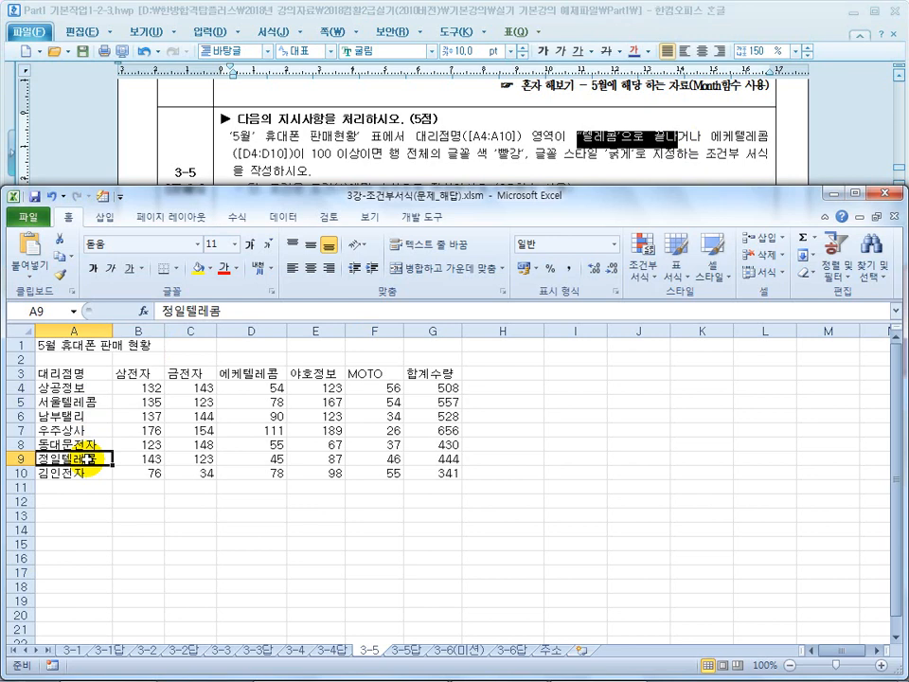
{"action": "left_click", "coordinate": [486, 177]}
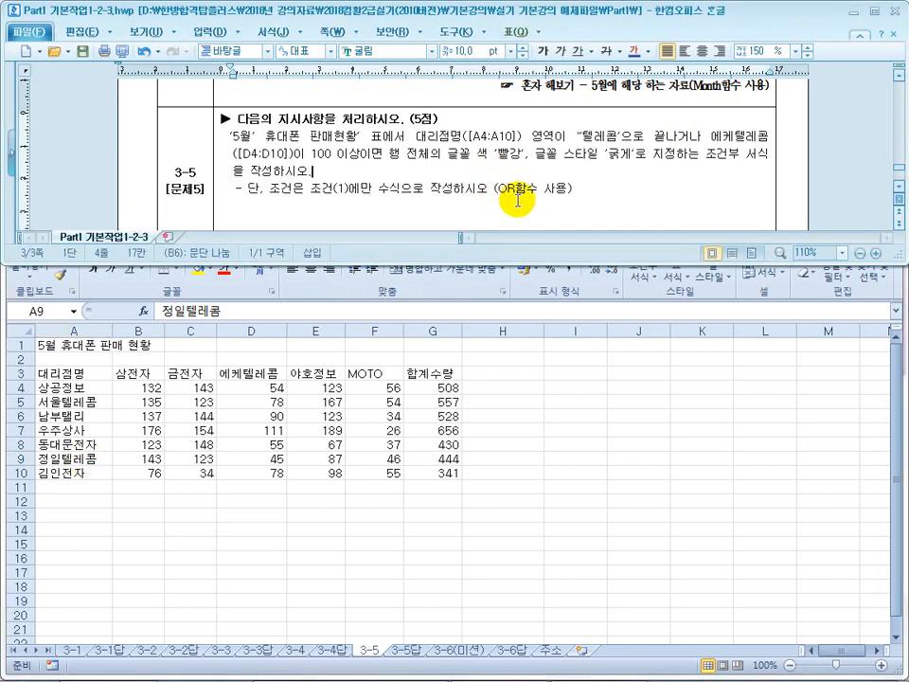
{"action": "left_click_drag", "start_coordinate": [509, 191], "coordinate": [500, 190]}
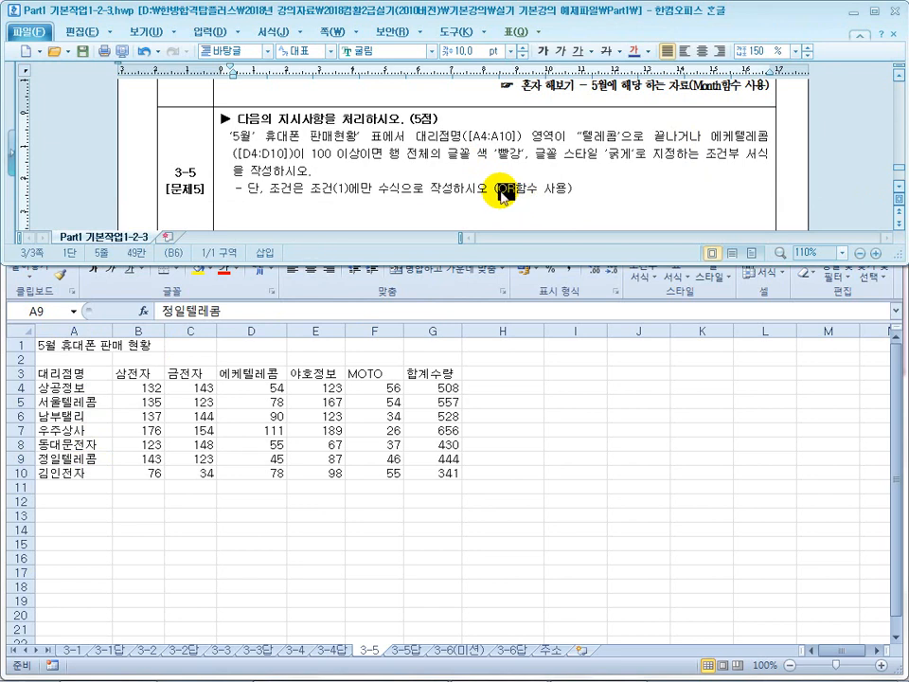
{"action": "left_click_drag", "start_coordinate": [646, 137], "coordinate": [565, 138]}
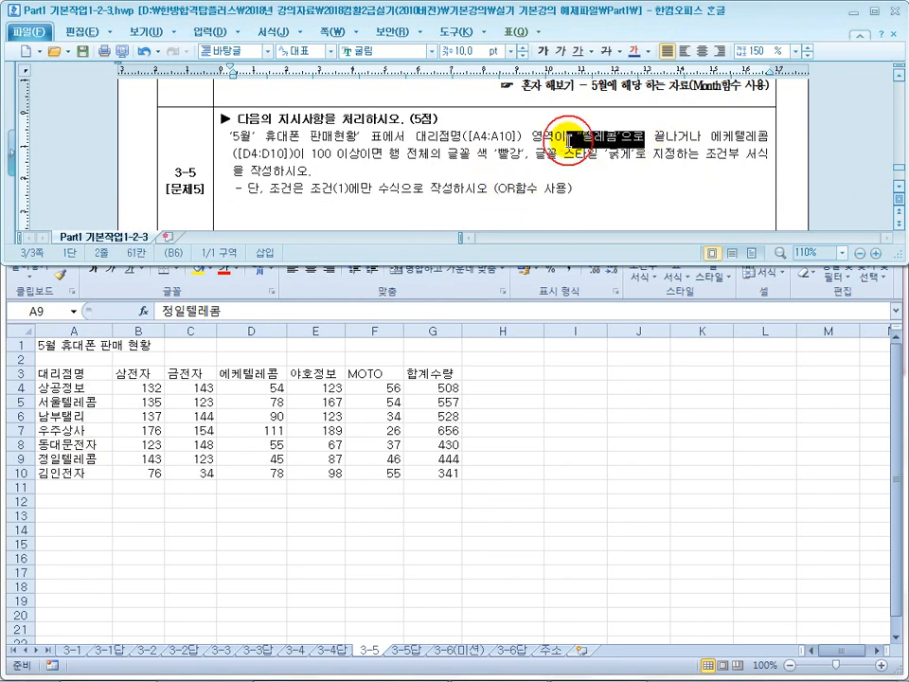
Examine exercise 3-5's second condition, 에케텔레콤 values in D4:D10 of 100 or more, against column D
{"action": "left_click", "coordinate": [531, 189]}
{"action": "left_click", "coordinate": [687, 131]}
{"action": "left_click_drag", "start_coordinate": [271, 152], "coordinate": [348, 153]}
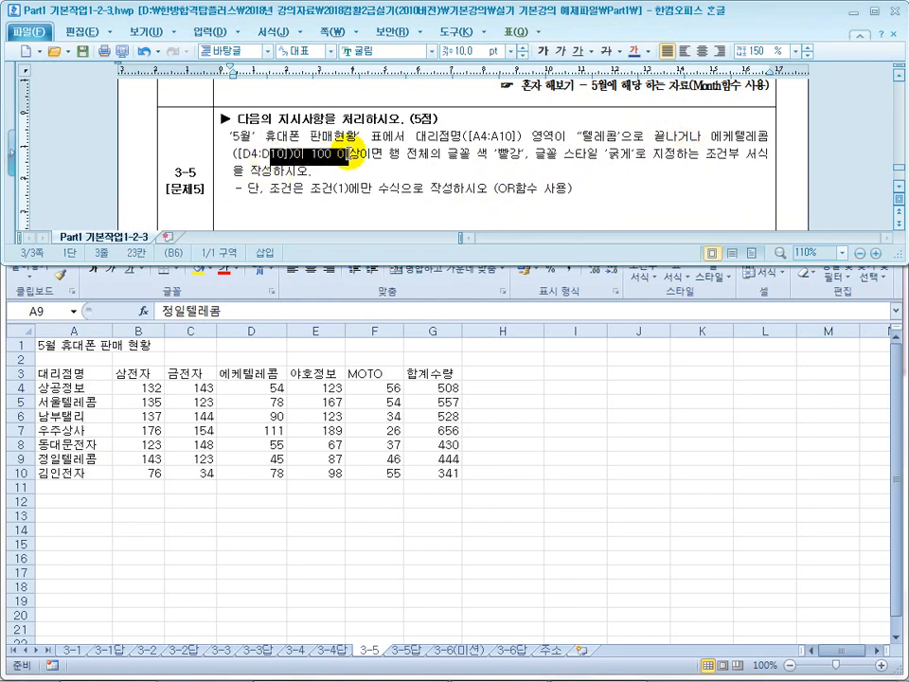
{"action": "left_click", "coordinate": [227, 300]}
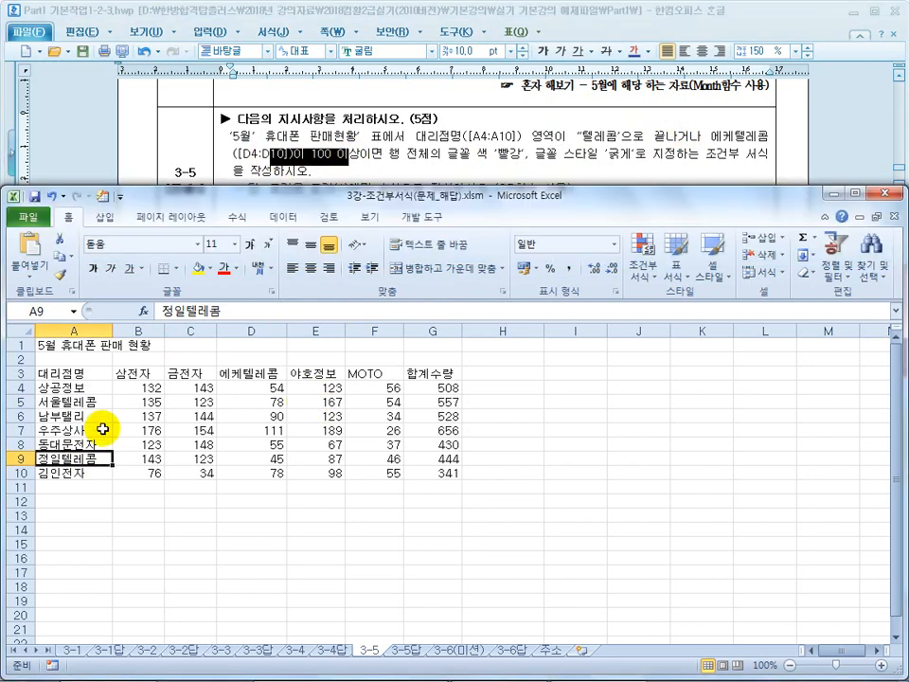
{"action": "left_click", "coordinate": [248, 374]}
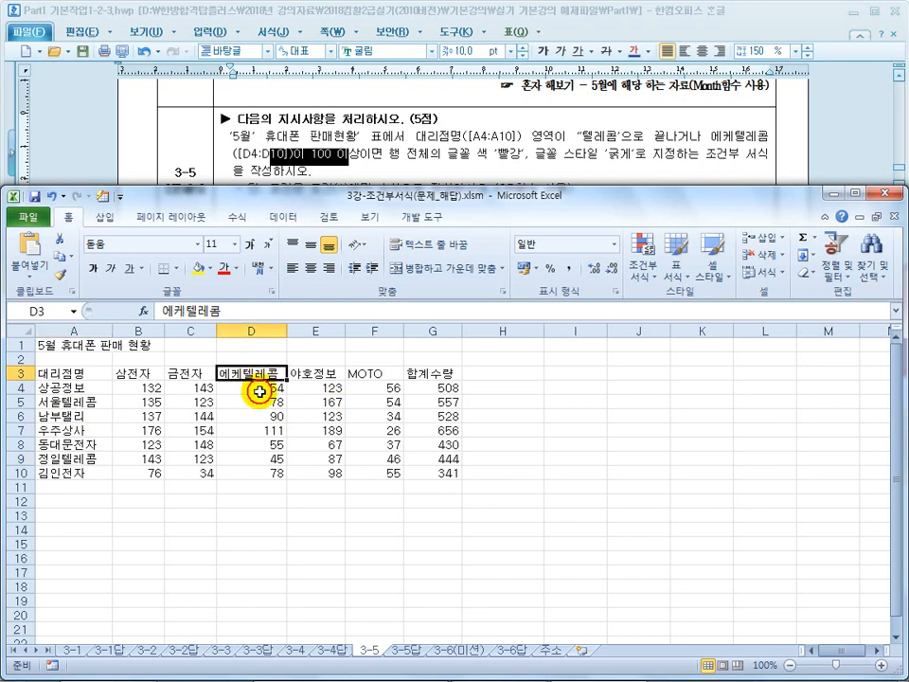
{"action": "left_click", "coordinate": [269, 431]}
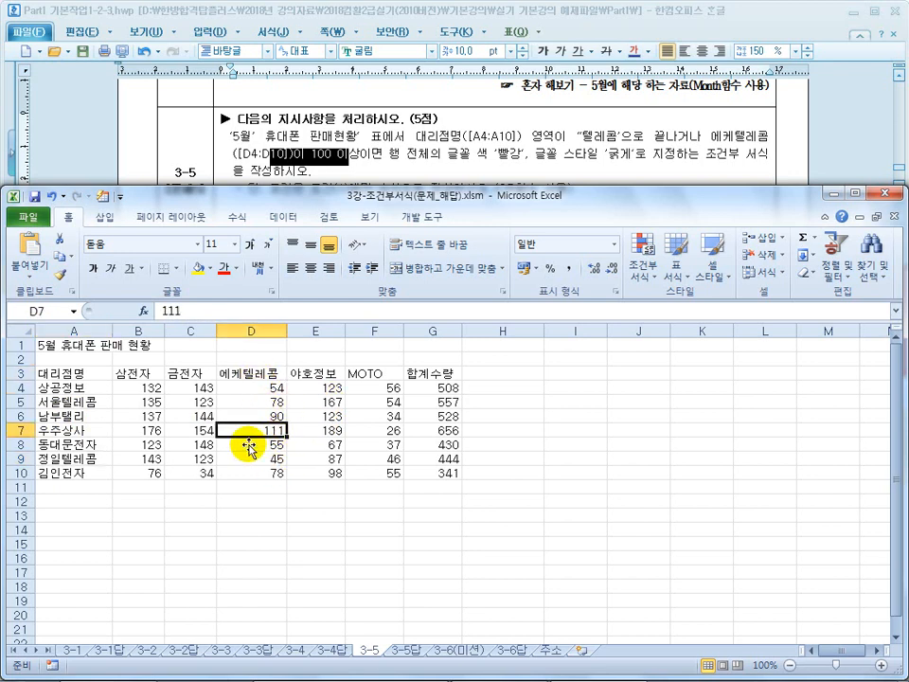
Review exercise 3-5's whole-row red, bold formatting requirement and how its two conditions combine with OR
{"action": "left_click_drag", "start_coordinate": [402, 154], "coordinate": [623, 161]}
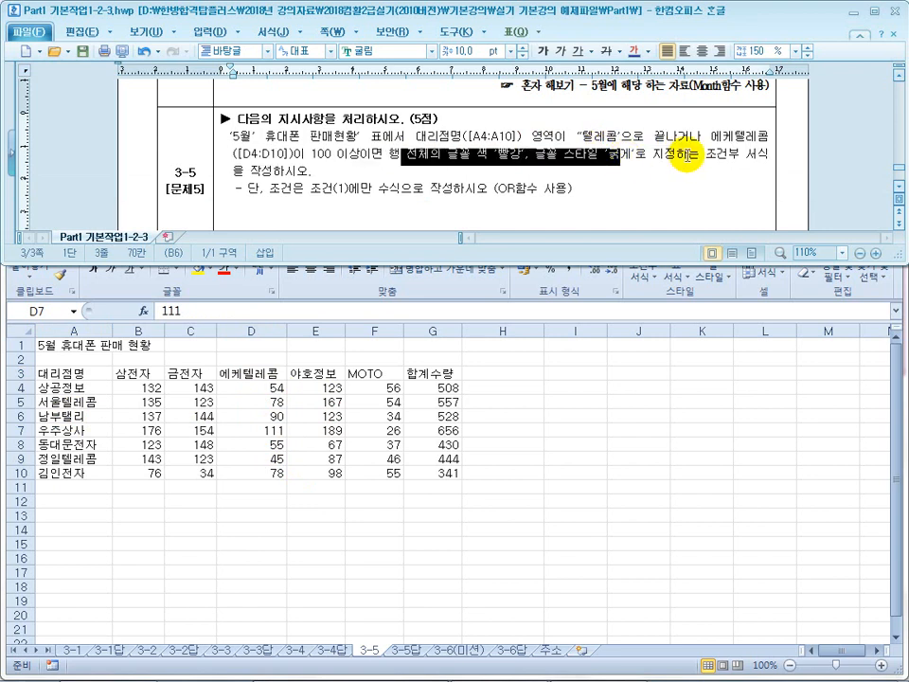
{"action": "left_click", "coordinate": [623, 161]}
{"action": "left_click", "coordinate": [512, 187]}
{"action": "left_click_drag", "start_coordinate": [511, 188], "coordinate": [499, 188]}
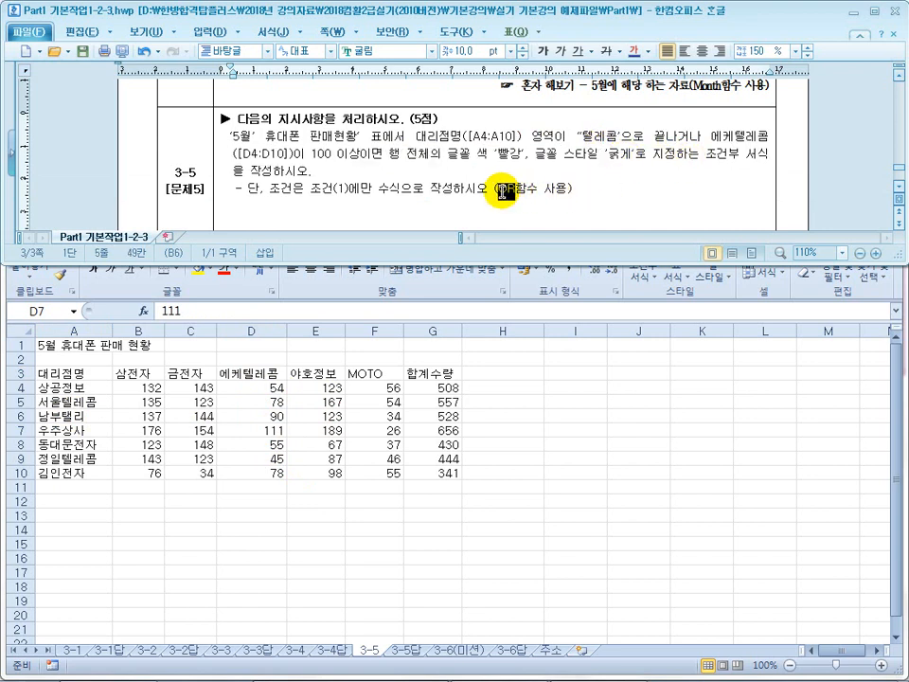
{"action": "left_click_drag", "start_coordinate": [585, 135], "coordinate": [688, 135]}
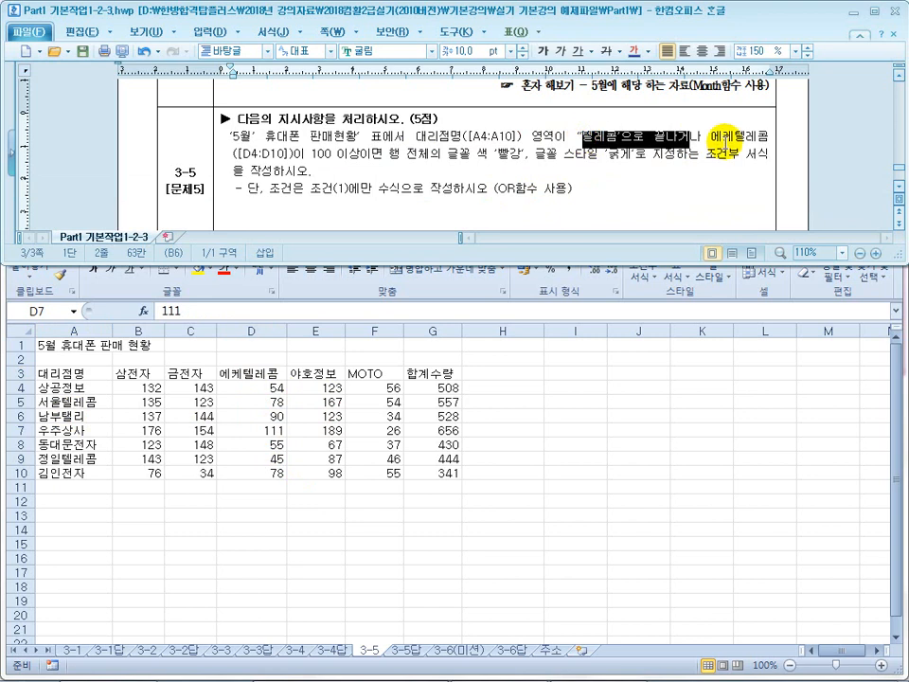
{"action": "scroll", "coordinate": [558, 189], "scroll_direction": "up", "scroll_amount": 3}
{"action": "scroll", "coordinate": [558, 188], "scroll_direction": "down", "scroll_amount": 3}
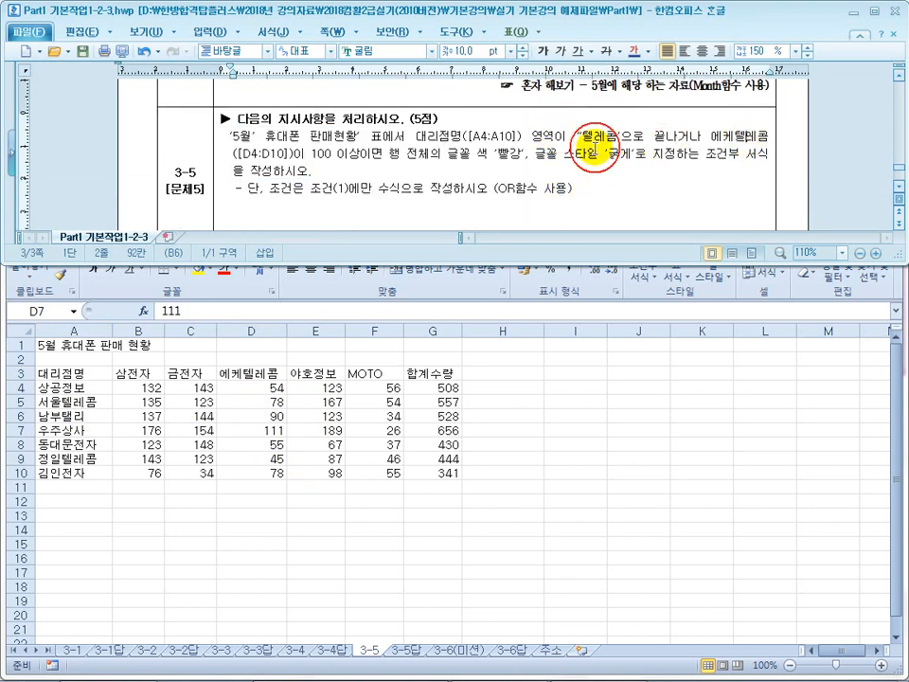
{"action": "left_click", "coordinate": [521, 415]}
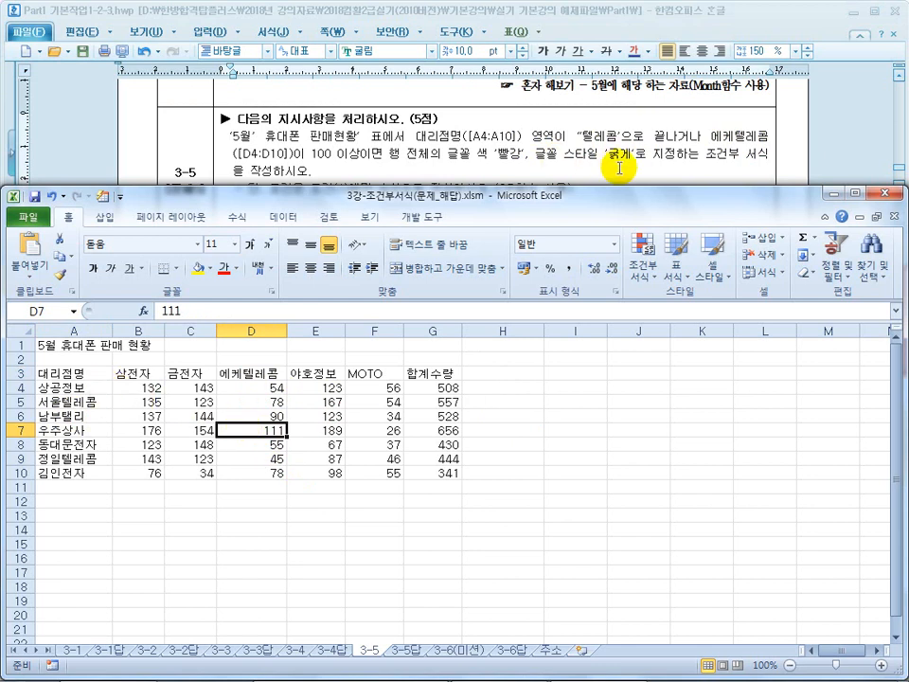
{"action": "left_click_drag", "start_coordinate": [390, 156], "coordinate": [491, 163]}
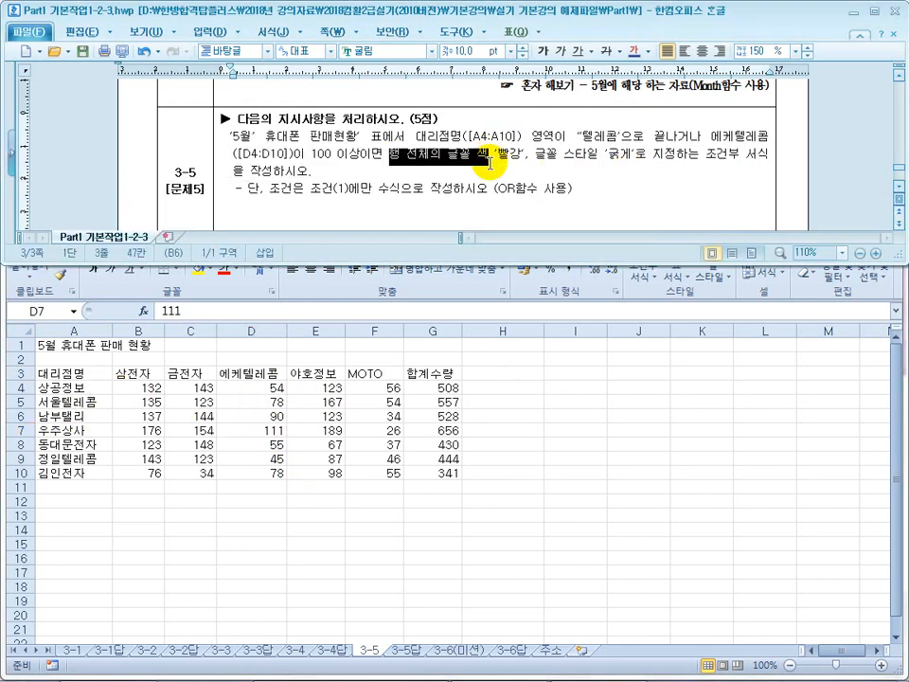
Select the data rows A4:G10 and start a new conditional formatting rule that uses a formula
{"action": "left_click", "coordinate": [522, 426]}
{"action": "left_click_drag", "start_coordinate": [60, 388], "coordinate": [416, 474]}
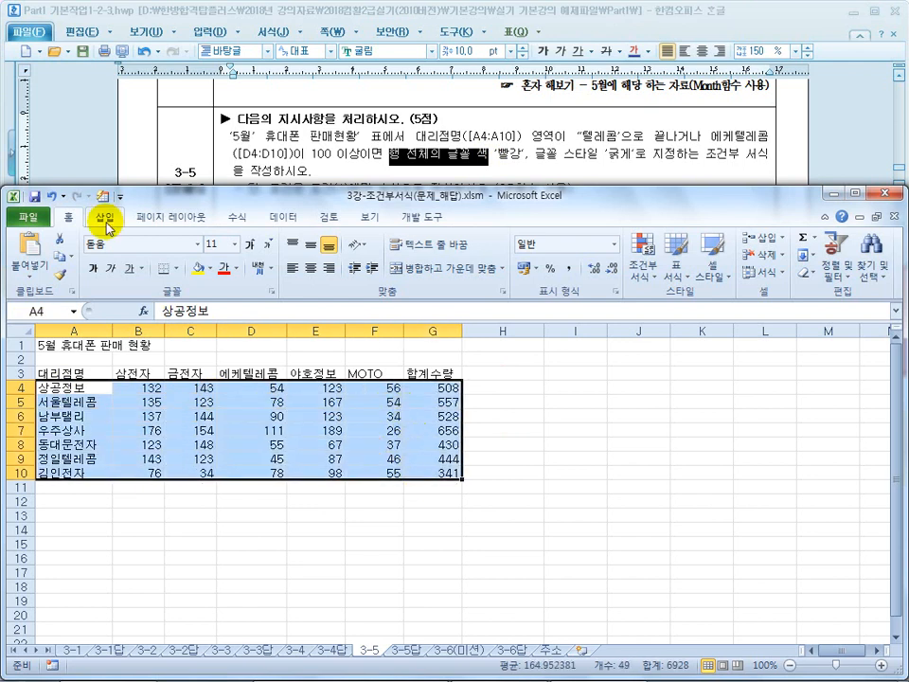
{"action": "left_click", "coordinate": [638, 267]}
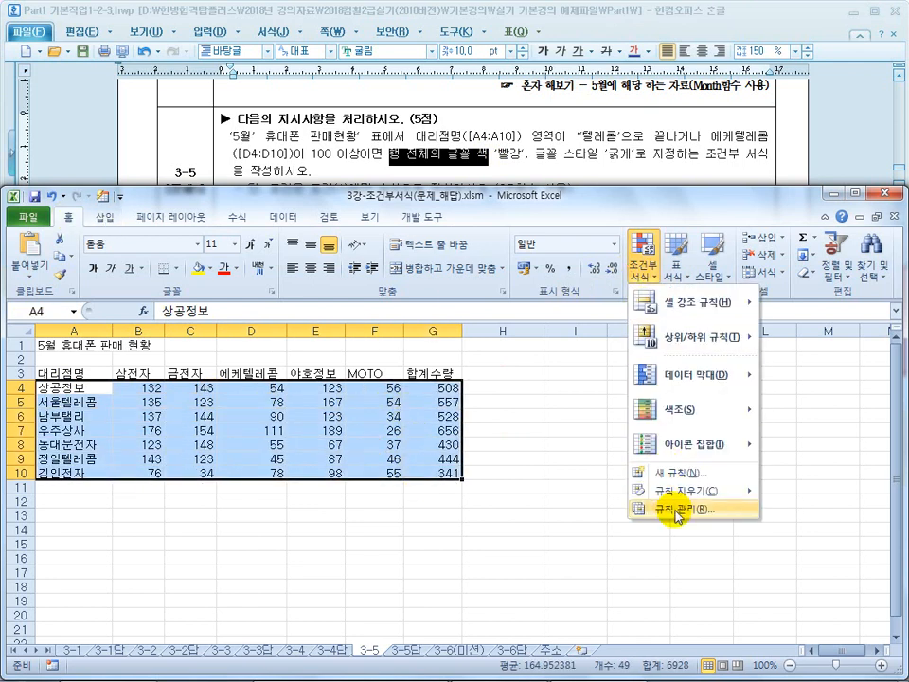
{"action": "left_click", "coordinate": [667, 472]}
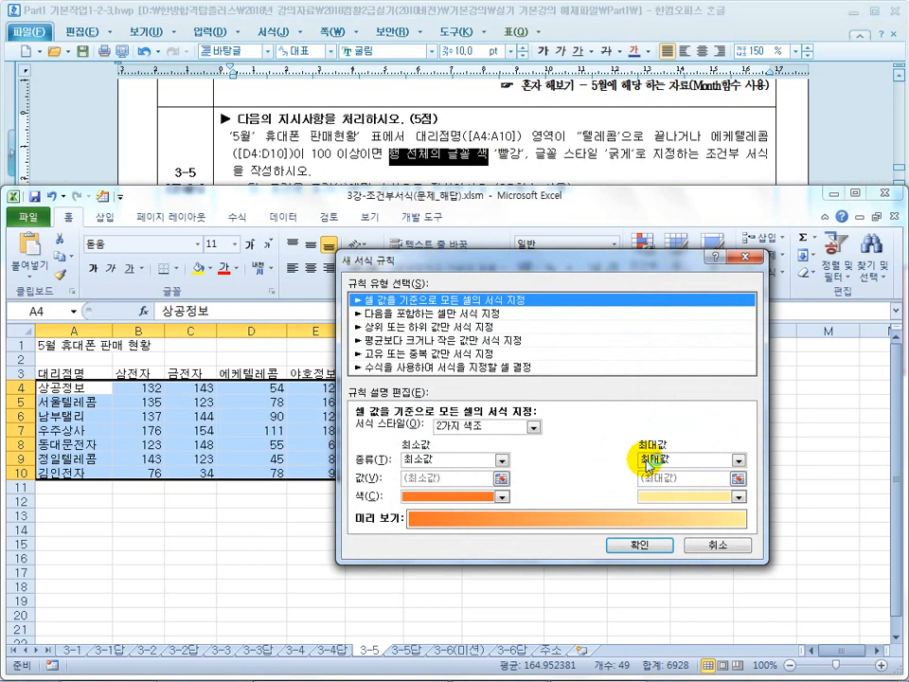
{"action": "left_click", "coordinate": [424, 368]}
Enter the rule condition =right($A4,3)="텔레콤", keeping only column A absolute in the cell reference
{"action": "left_click", "coordinate": [408, 429]}
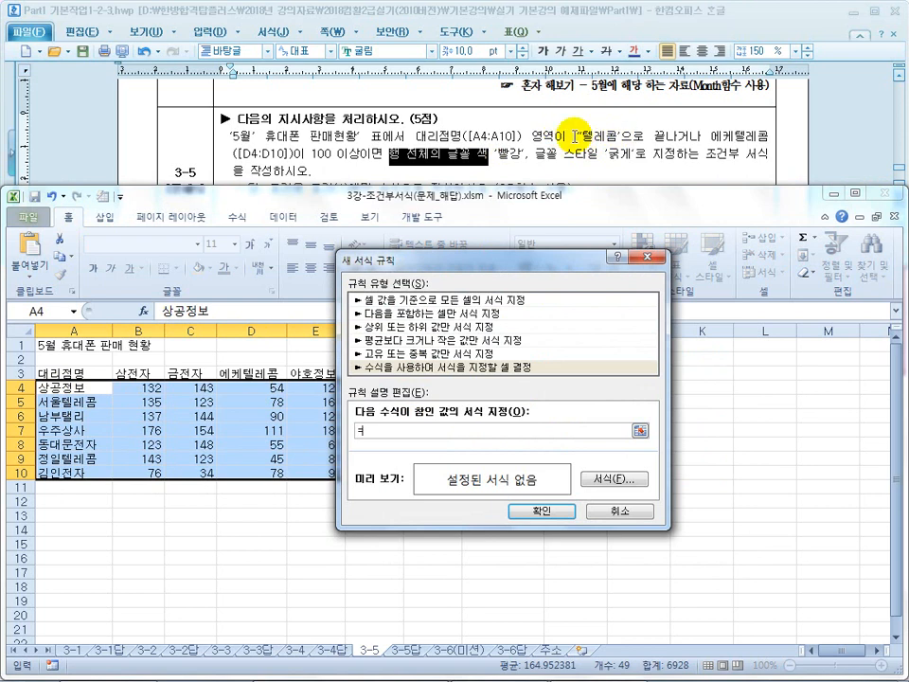
{"action": "key", "text": "BackSpace"}
{"action": "type", "text": "=right("}
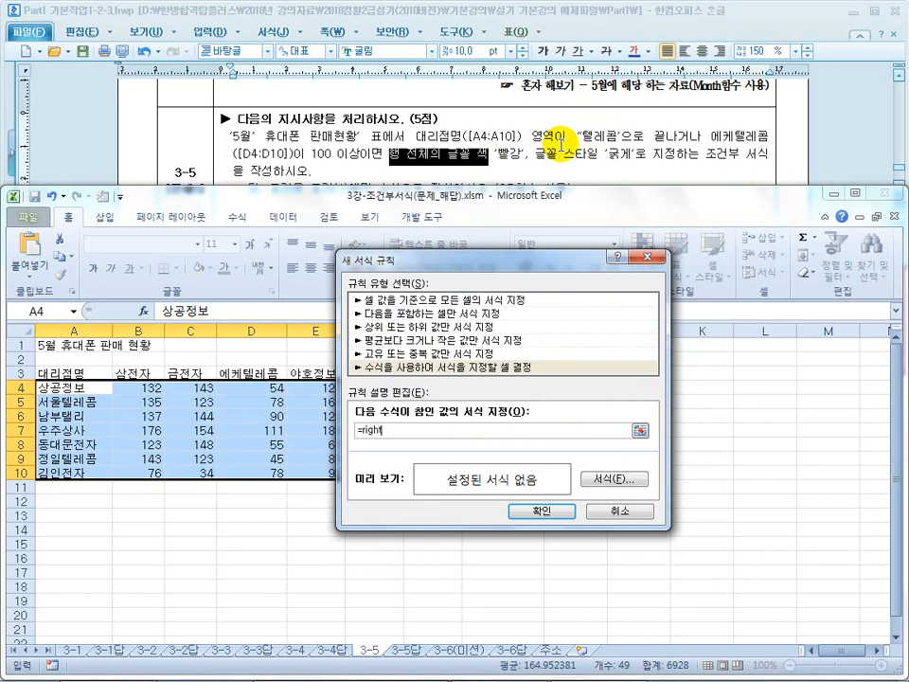
{"action": "left_click", "coordinate": [68, 387]}
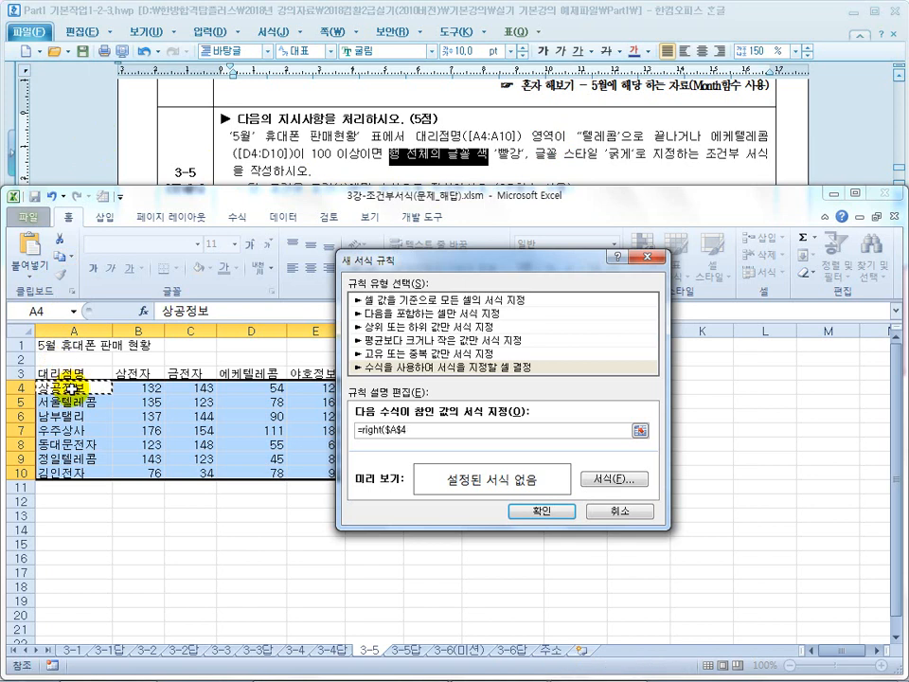
{"action": "key", "text": "F4"}
{"action": "key", "text": "F4"}
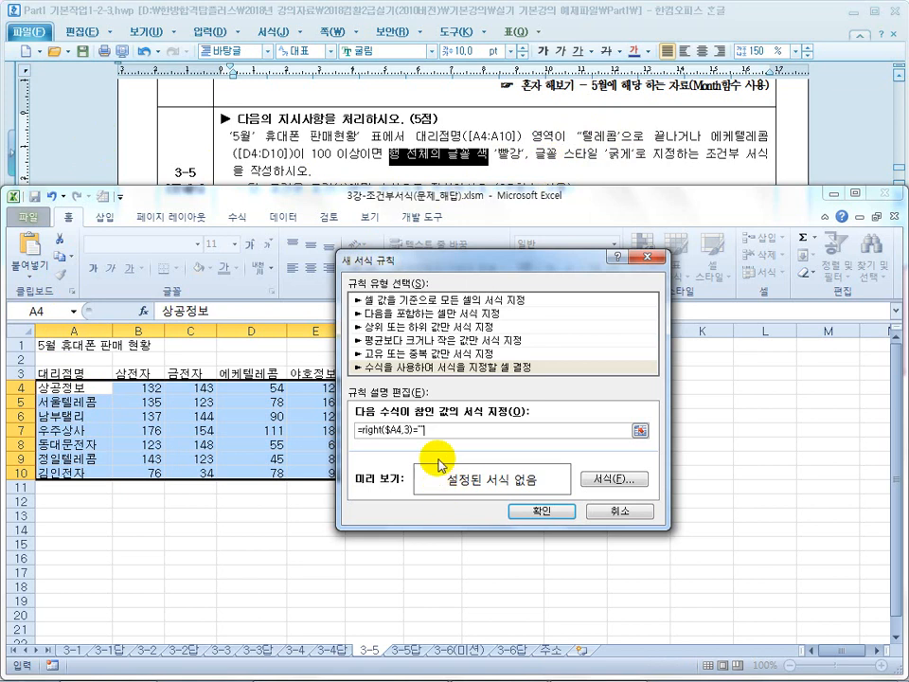
{"action": "type", "text": "\"\""}
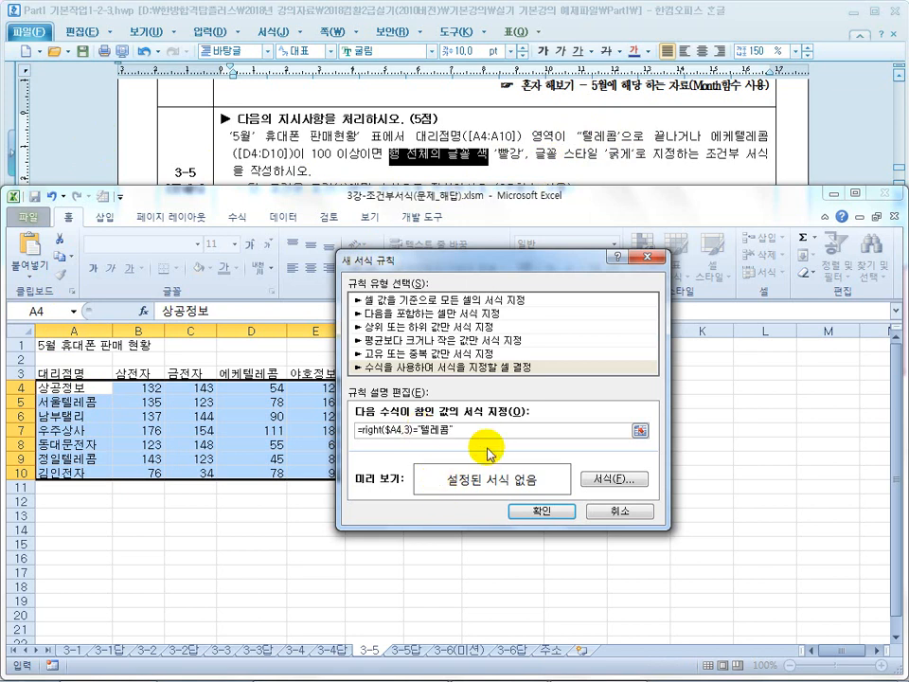
Add the condition $D4>=100 and wrap both in OR, giving =or(right($A4,3)="텔레콤",$D4>=100)
{"action": "left_click", "coordinate": [474, 432]}
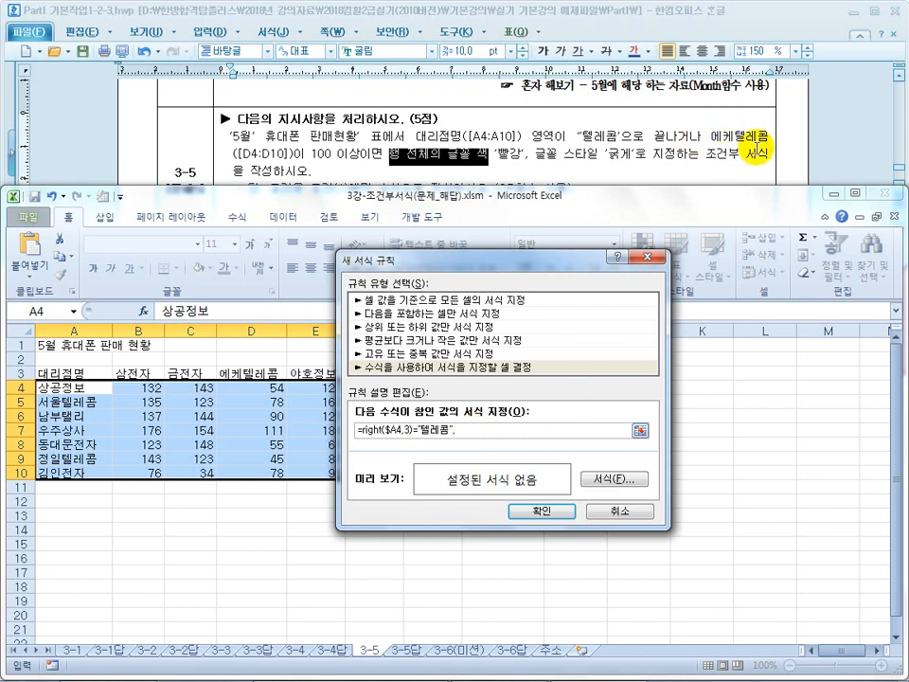
{"action": "left_click_drag", "start_coordinate": [574, 263], "coordinate": [723, 250]}
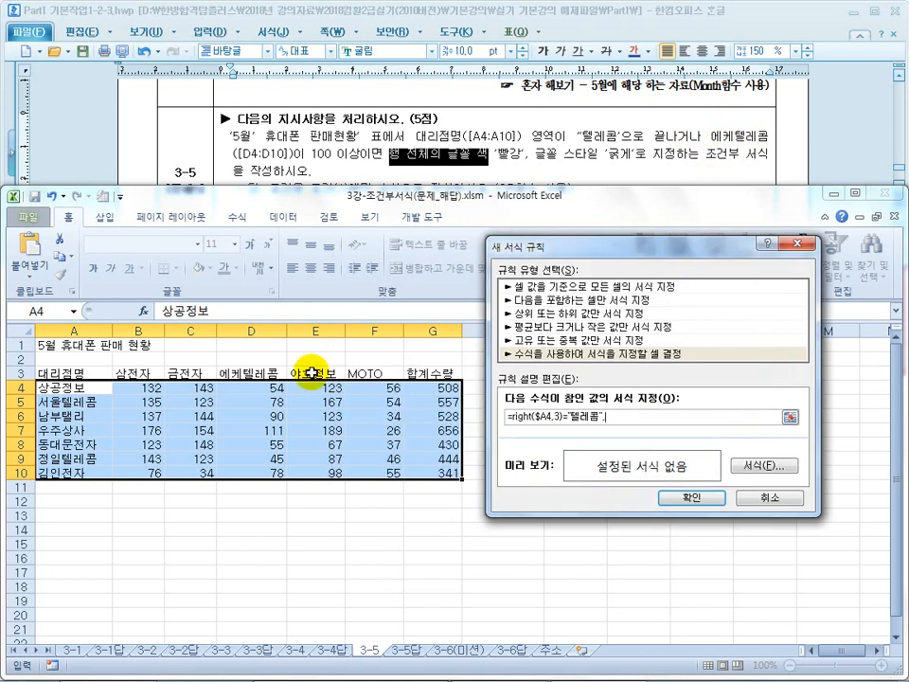
{"action": "left_click", "coordinate": [254, 390]}
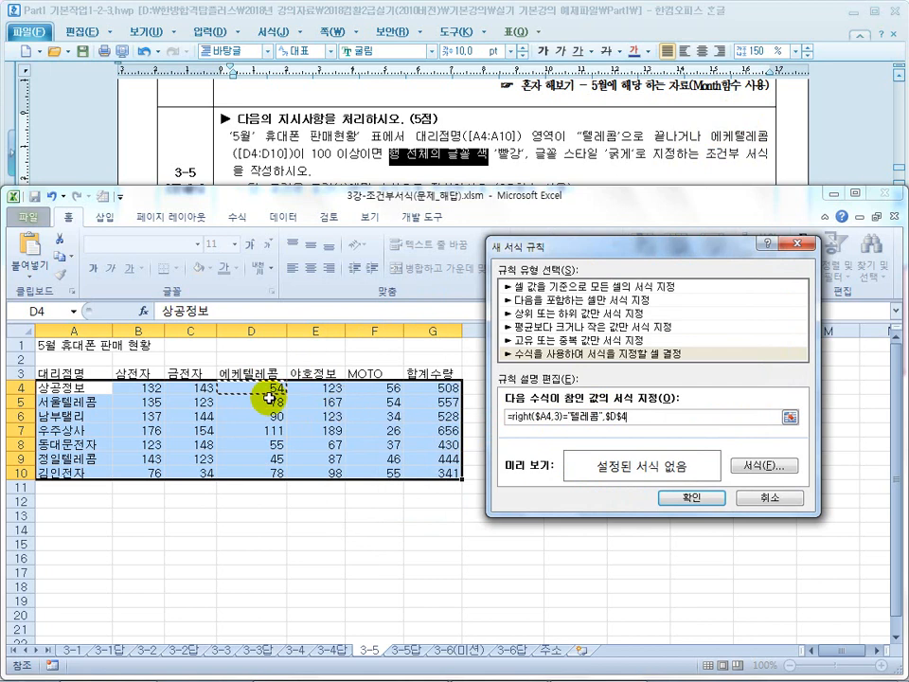
{"action": "key", "text": "F4"}
{"action": "key", "text": "F4"}
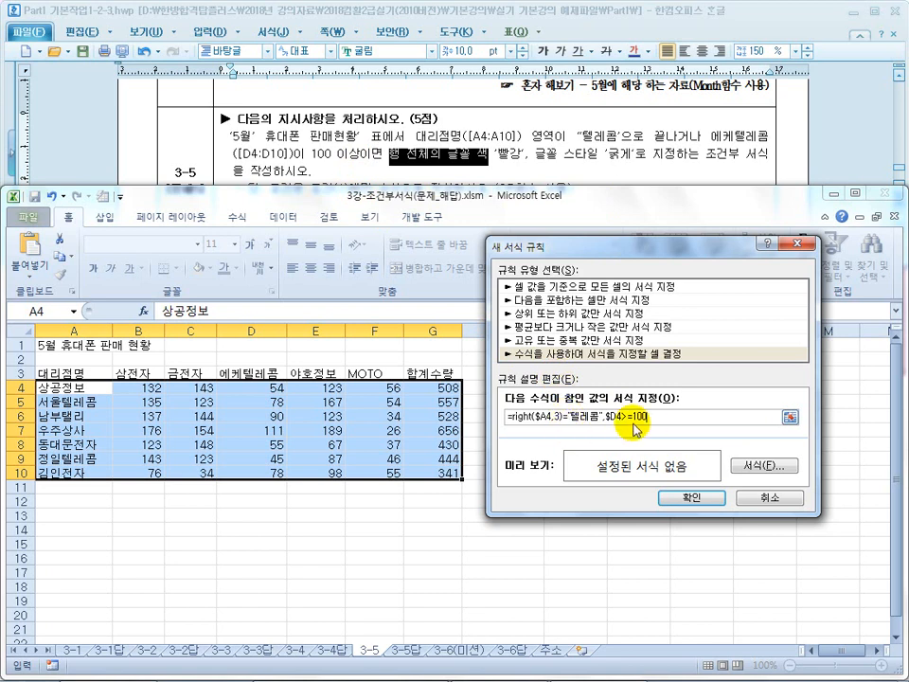
{"action": "key", "text": "Left"}
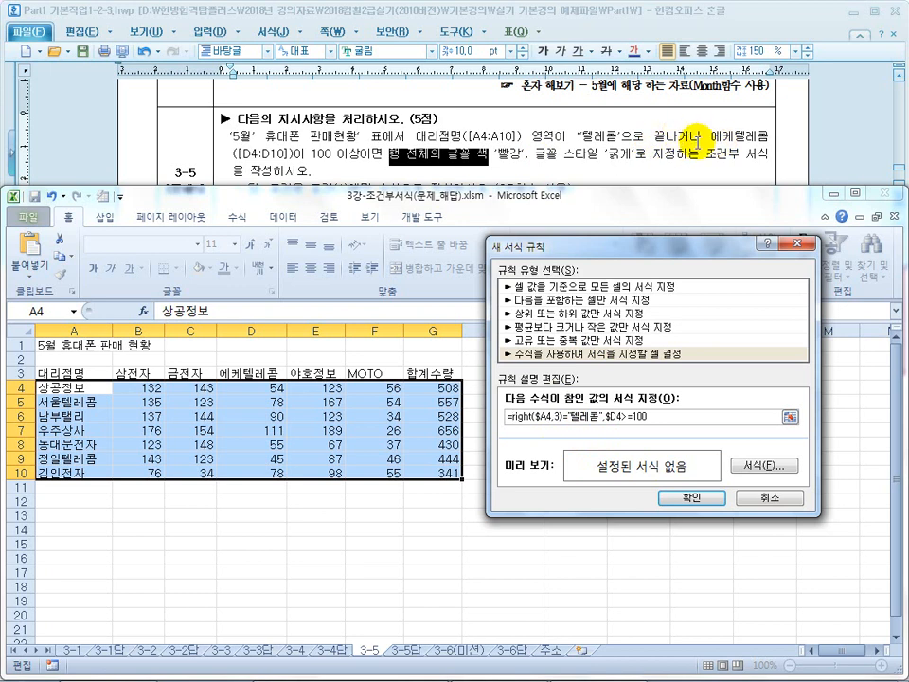
{"action": "type", "text": "or("}
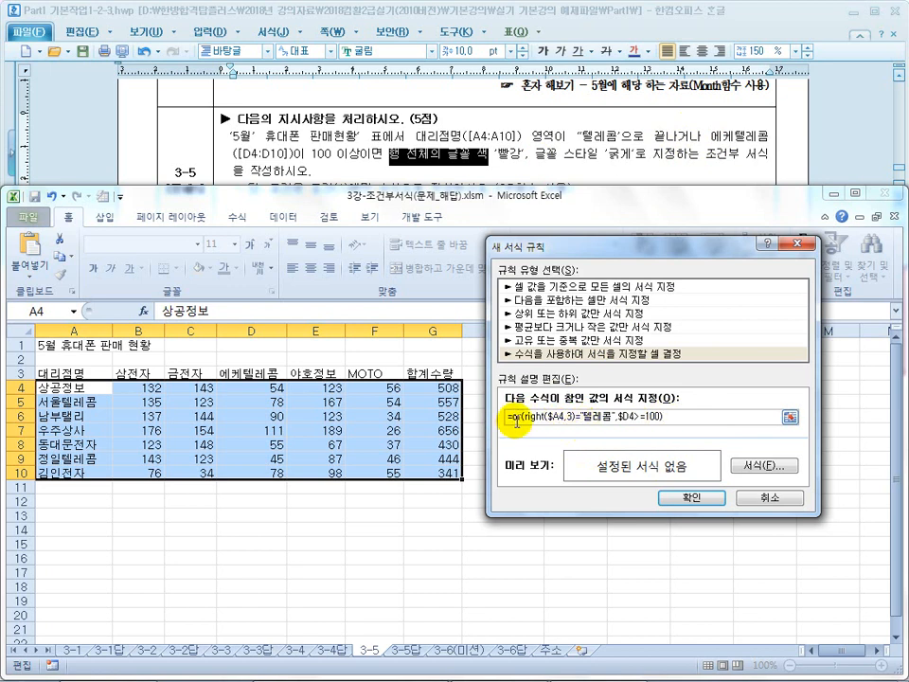
Give the rule a red font color and bold (굵게) font style, and apply it to the selected rows
{"action": "left_click", "coordinate": [765, 465]}
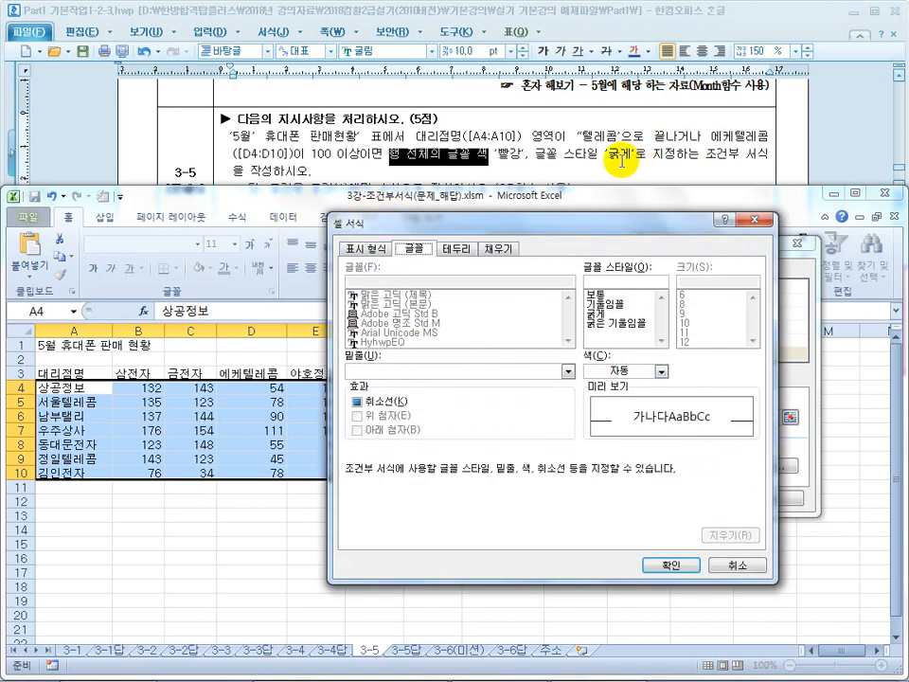
{"action": "left_click", "coordinate": [631, 370]}
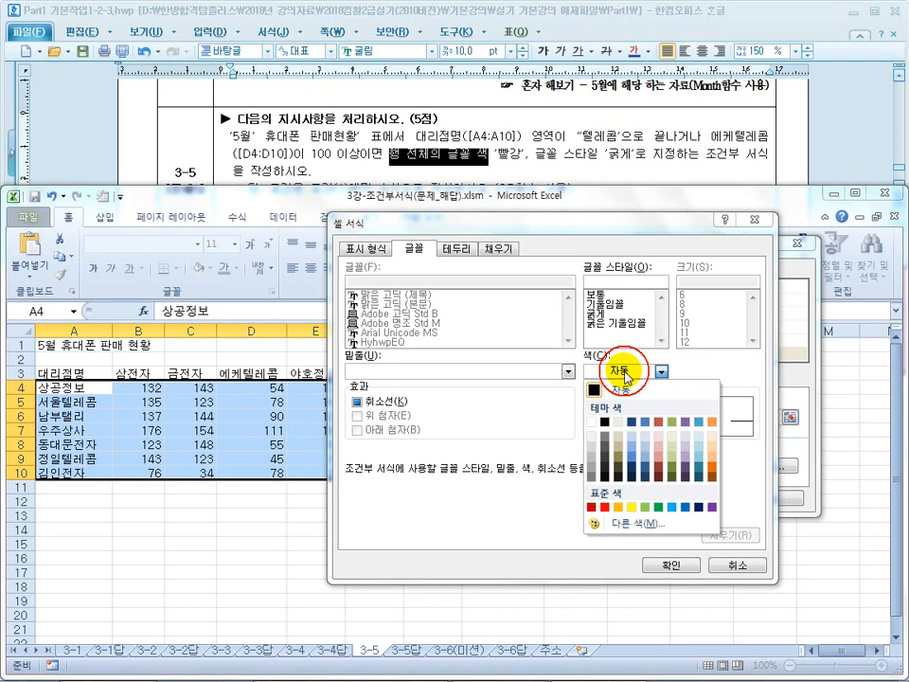
{"action": "left_click", "coordinate": [607, 508]}
{"action": "left_click", "coordinate": [607, 314]}
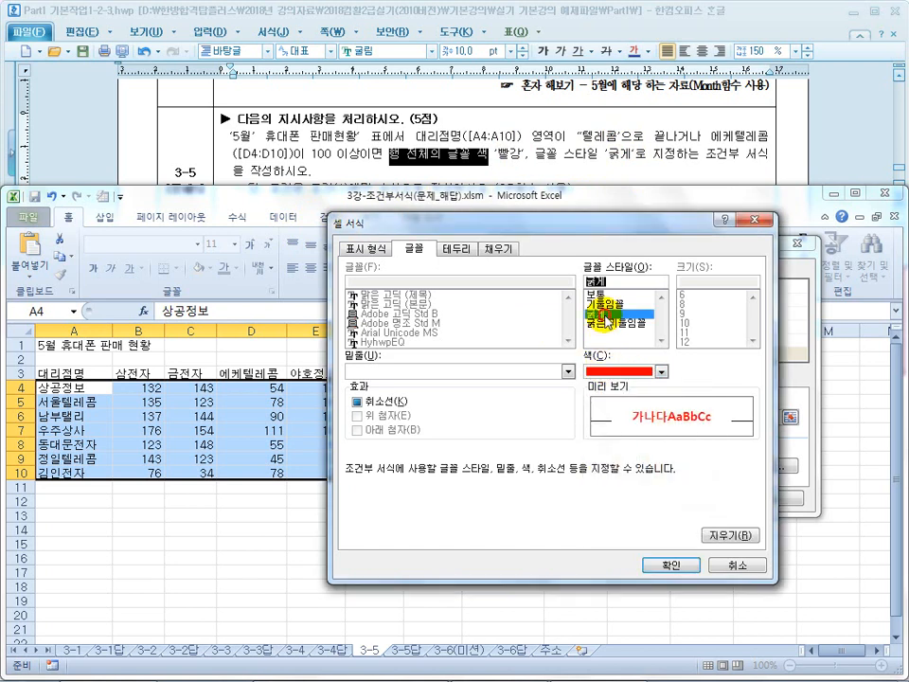
{"action": "left_click", "coordinate": [658, 565]}
{"action": "left_click", "coordinate": [688, 499]}
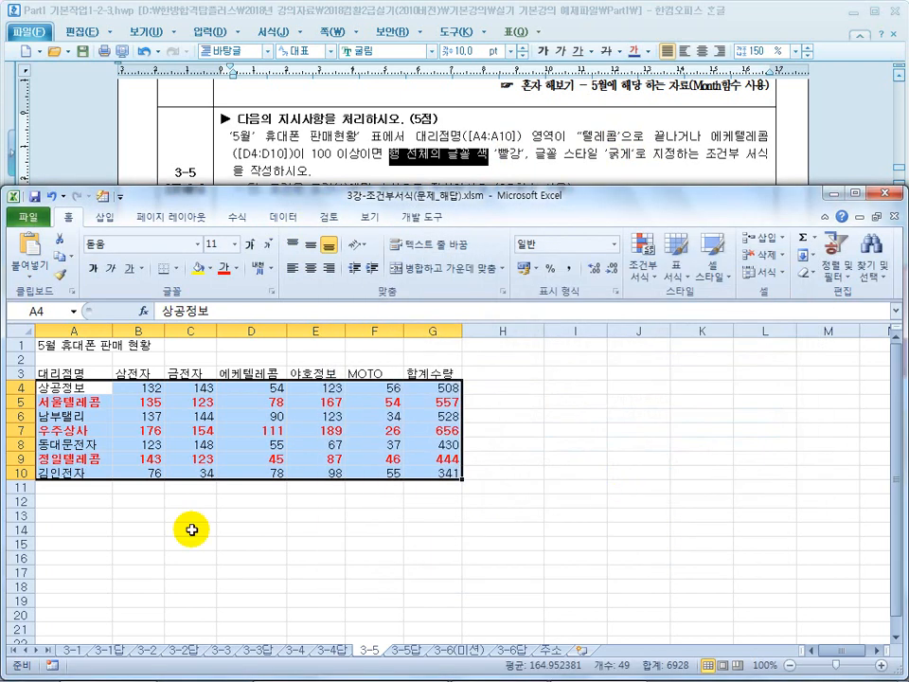
Check the red rows' agency names in column A and the 에케텔레콤 value in D7 against exercise 3-5's conditions
{"action": "left_click", "coordinate": [89, 401]}
{"action": "left_click", "coordinate": [94, 458]}
{"action": "left_click", "coordinate": [89, 402]}
{"action": "left_click", "coordinate": [99, 464]}
{"action": "left_click", "coordinate": [90, 430]}
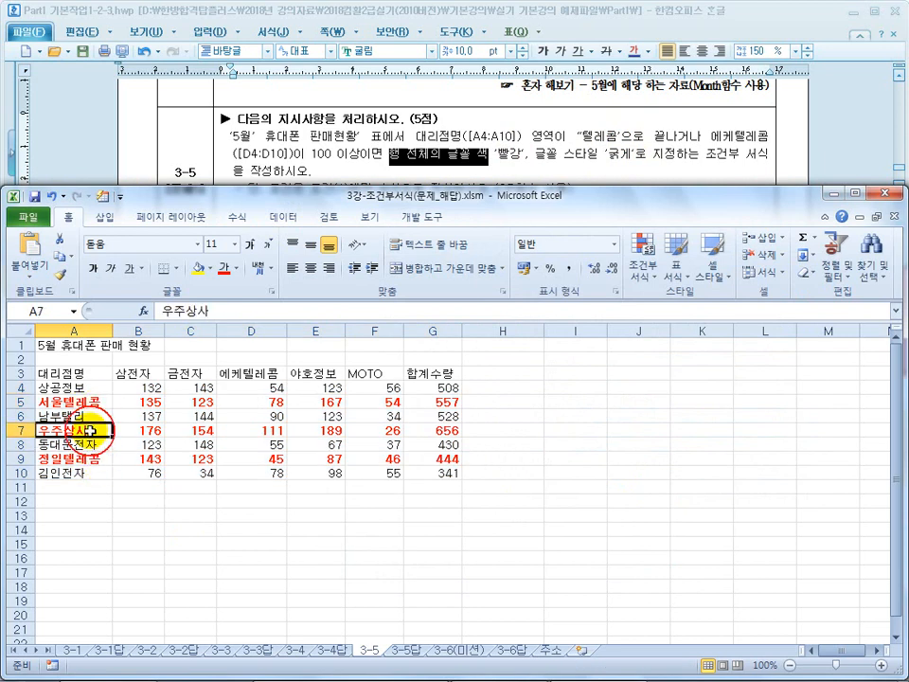
{"action": "left_click", "coordinate": [283, 435]}
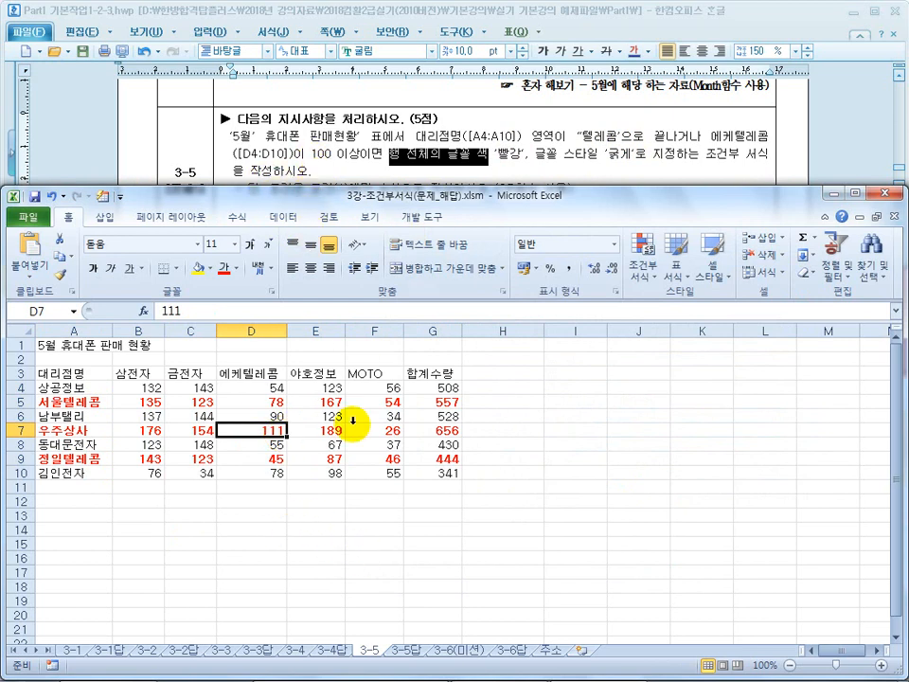
Switch to the Hangul document for exercise 3-6's instructions and Left function requirement, and open the 3-6(미션) worksheet in Excel
{"action": "left_click", "coordinate": [363, 142]}
{"action": "scroll", "coordinate": [363, 142], "scroll_direction": "down", "scroll_amount": 5}
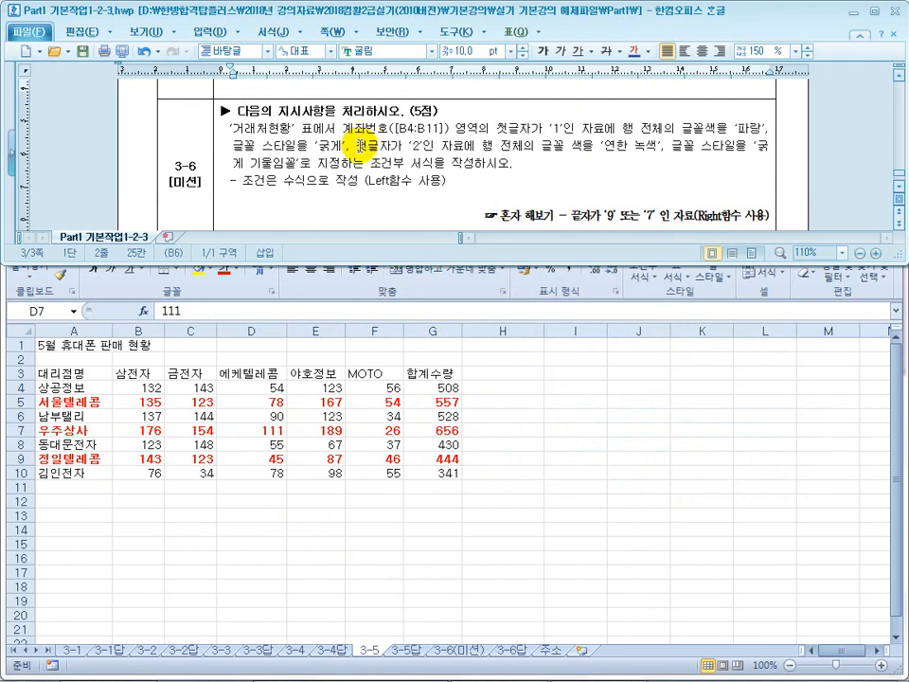
{"action": "left_click", "coordinate": [181, 183]}
{"action": "left_click", "coordinate": [225, 112]}
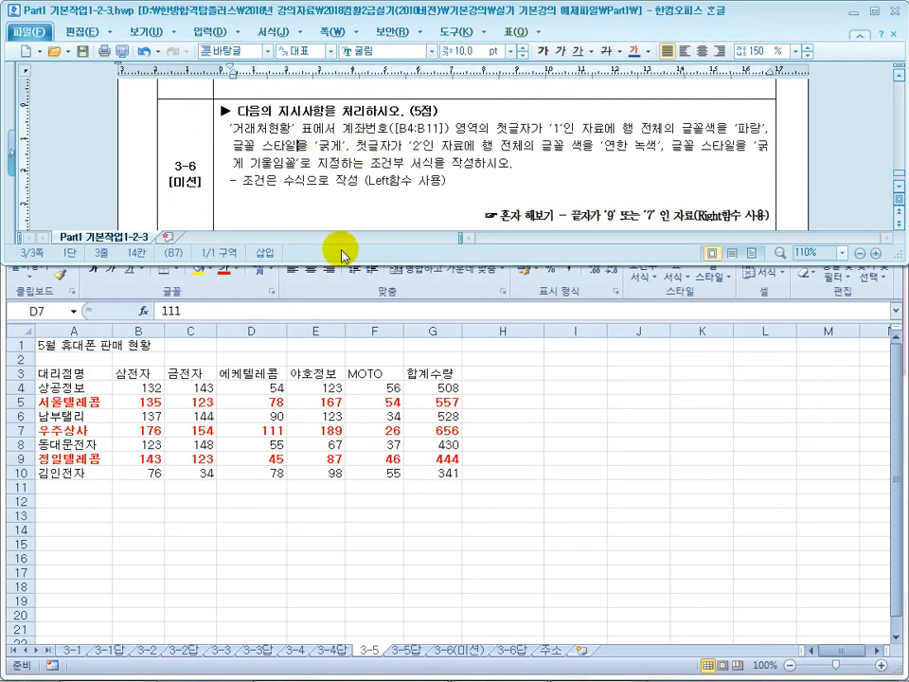
{"action": "left_click", "coordinate": [378, 183]}
{"action": "left_click_drag", "start_coordinate": [379, 183], "coordinate": [368, 186]}
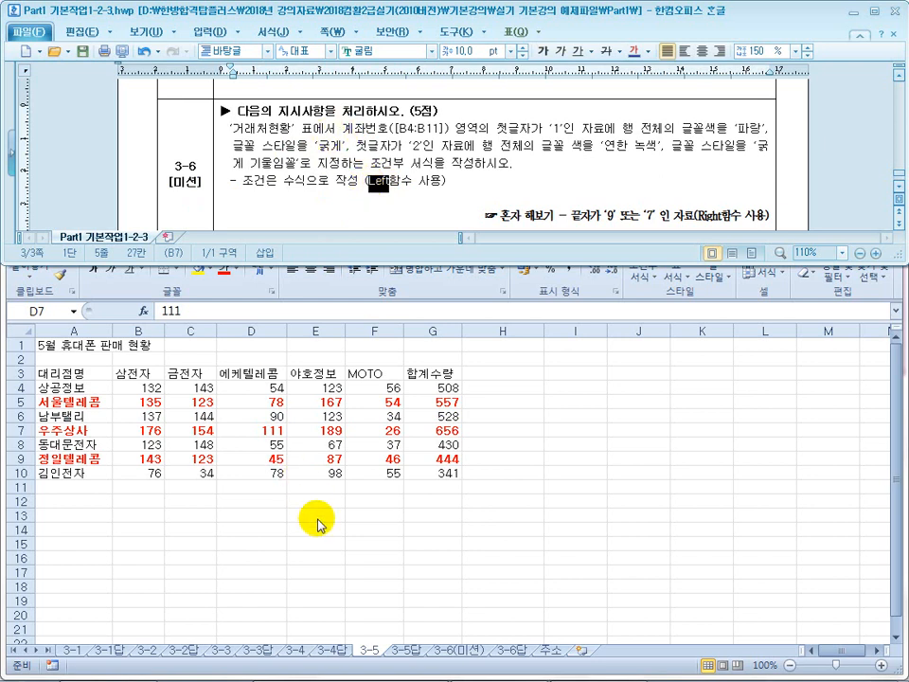
{"action": "left_click", "coordinate": [371, 562]}
{"action": "left_click", "coordinate": [461, 651]}
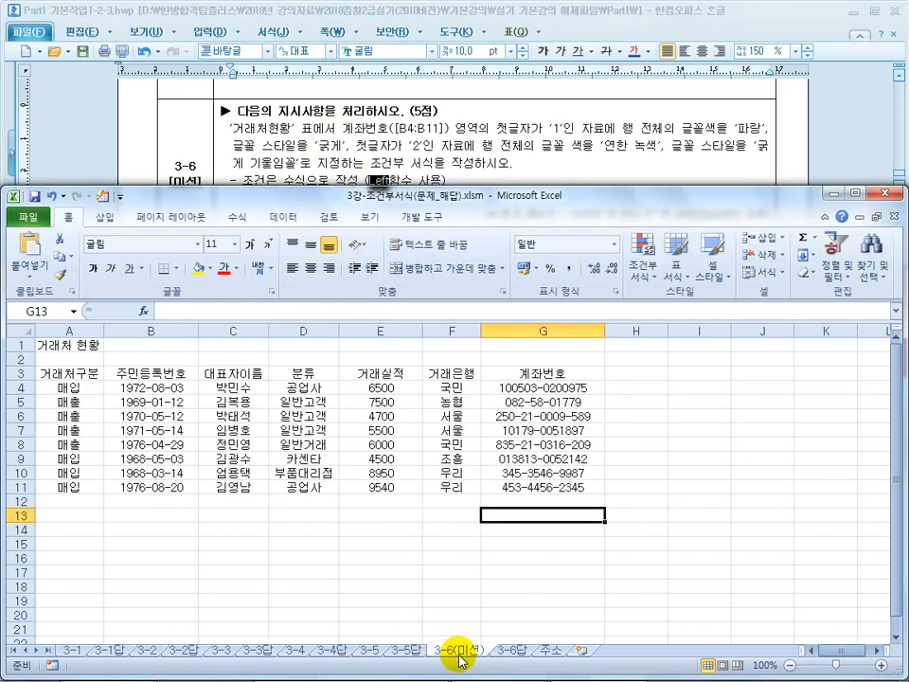
{"action": "left_click", "coordinate": [380, 568]}
{"action": "left_click_drag", "start_coordinate": [356, 127], "coordinate": [589, 144]}
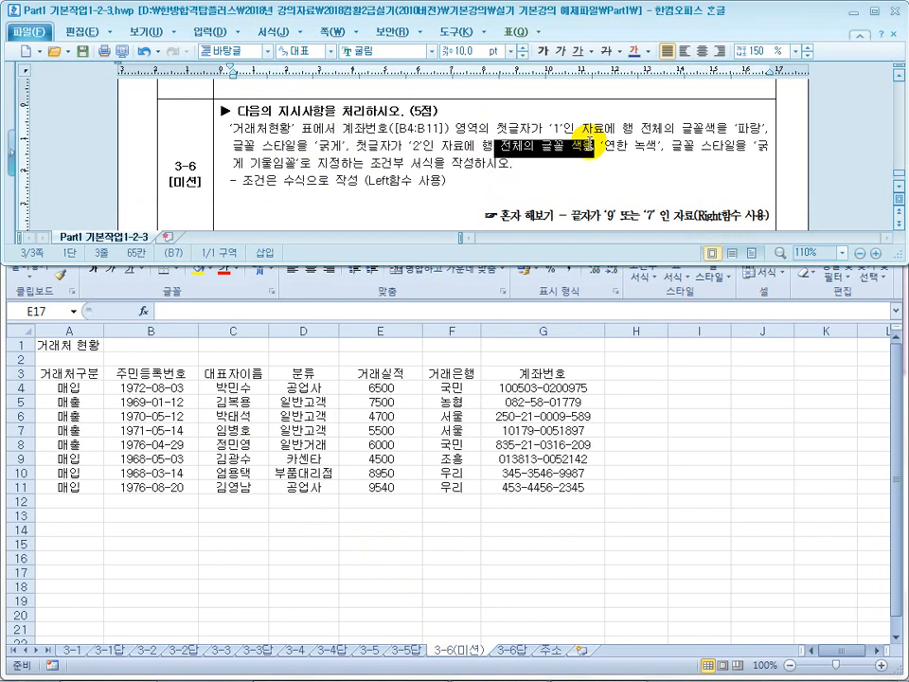
Select the data rows A4:G11 on the 3-6(미션) sheet and start a new conditional formatting rule that uses a formula
{"action": "left_click", "coordinate": [264, 442]}
{"action": "left_click_drag", "start_coordinate": [60, 388], "coordinate": [520, 486]}
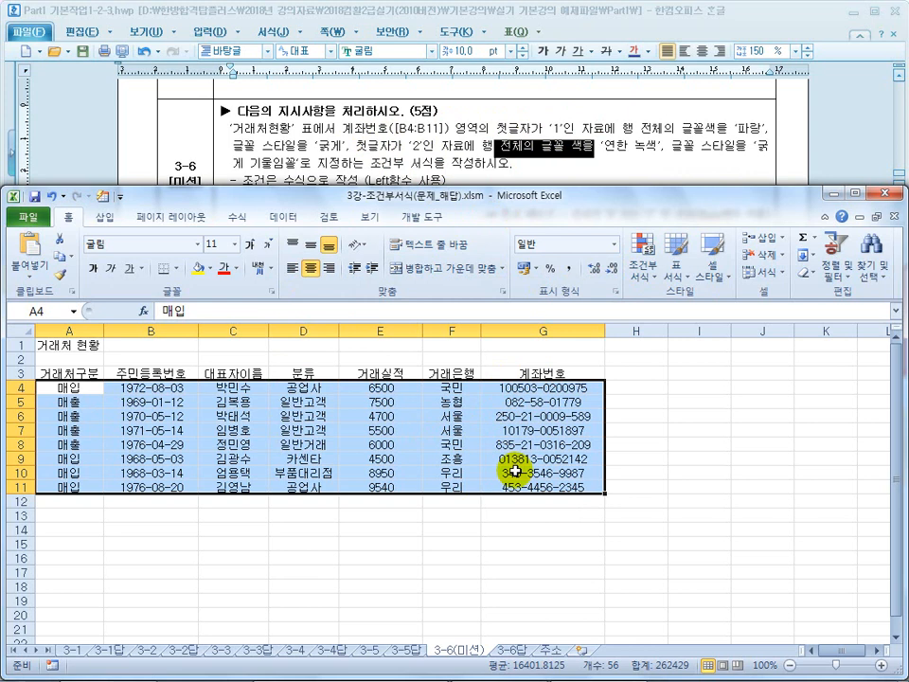
{"action": "left_click", "coordinate": [642, 260]}
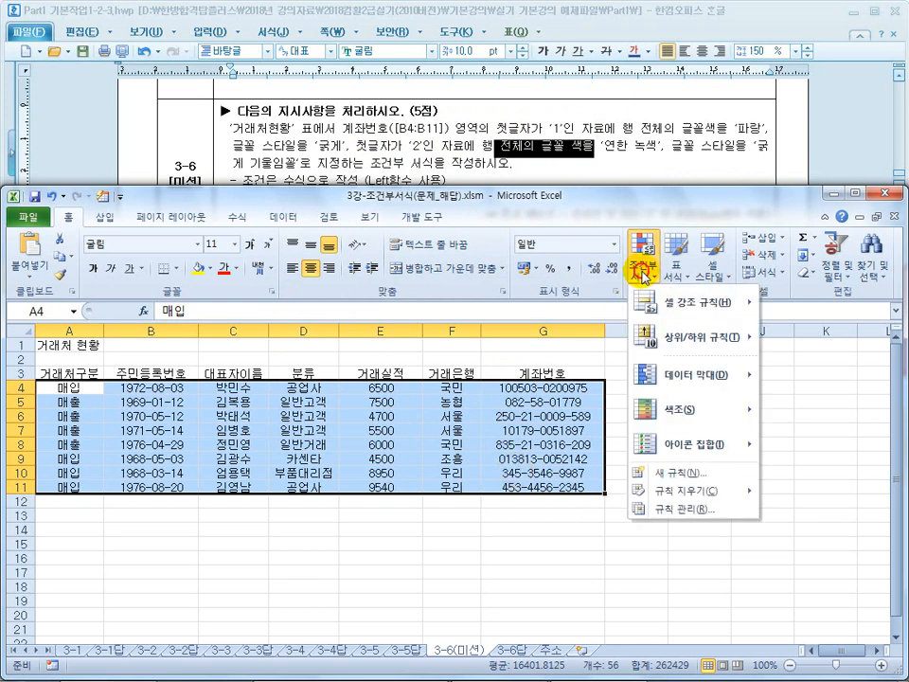
{"action": "left_click", "coordinate": [662, 478]}
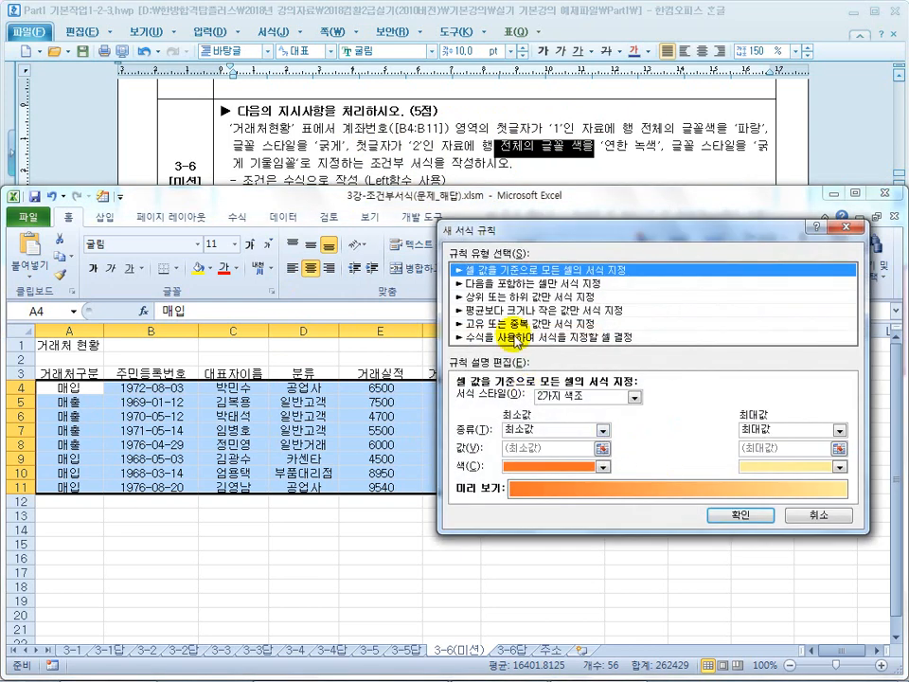
{"action": "left_click", "coordinate": [518, 338]}
{"action": "left_click", "coordinate": [502, 398]}
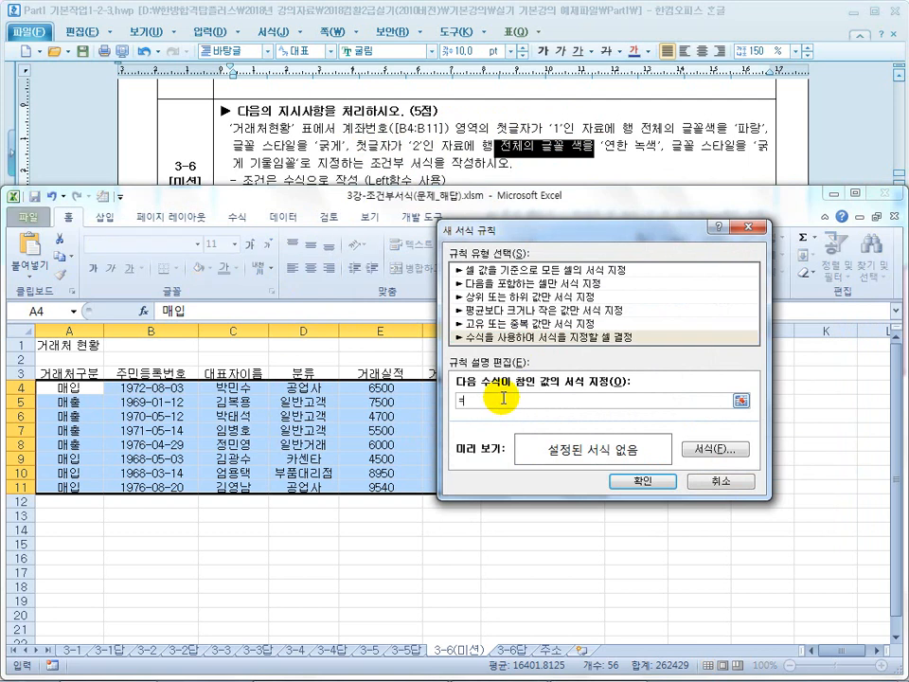
Enter the rule condition =left($G4,1)=1 for the account number column, keeping only column G absolute
{"action": "left_click_drag", "start_coordinate": [588, 229], "coordinate": [208, 264]}
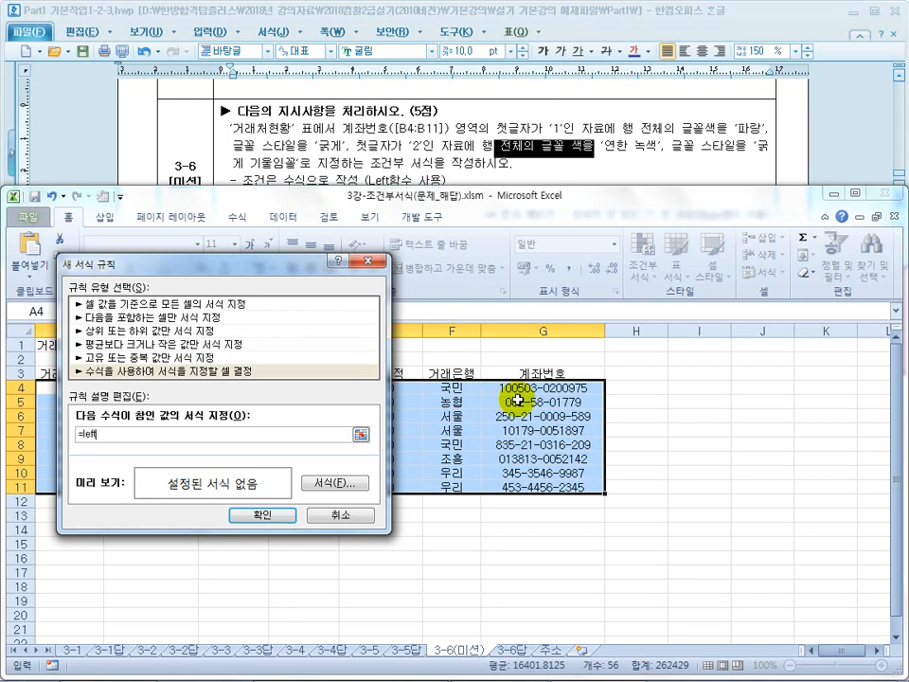
{"action": "left_click", "coordinate": [519, 388]}
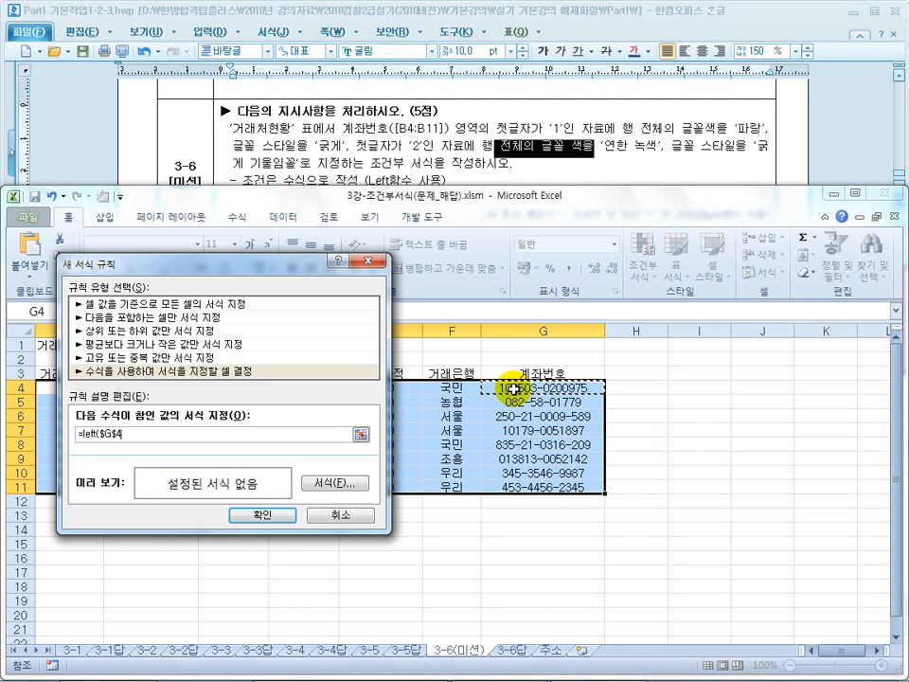
{"action": "key", "text": "F4"}
{"action": "key", "text": "F4"}
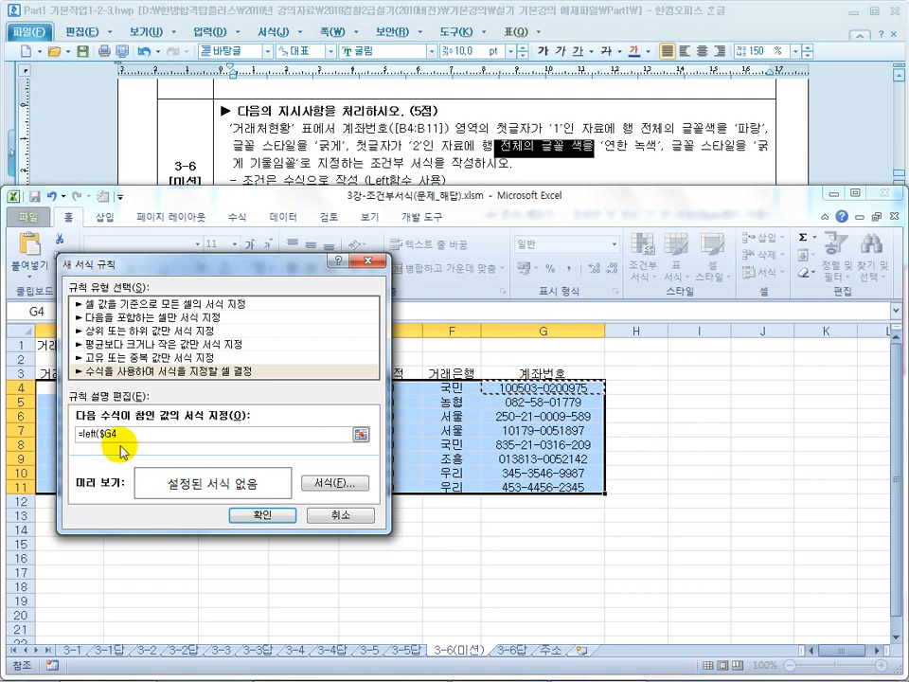
{"action": "type", "text": ",1)=1"}
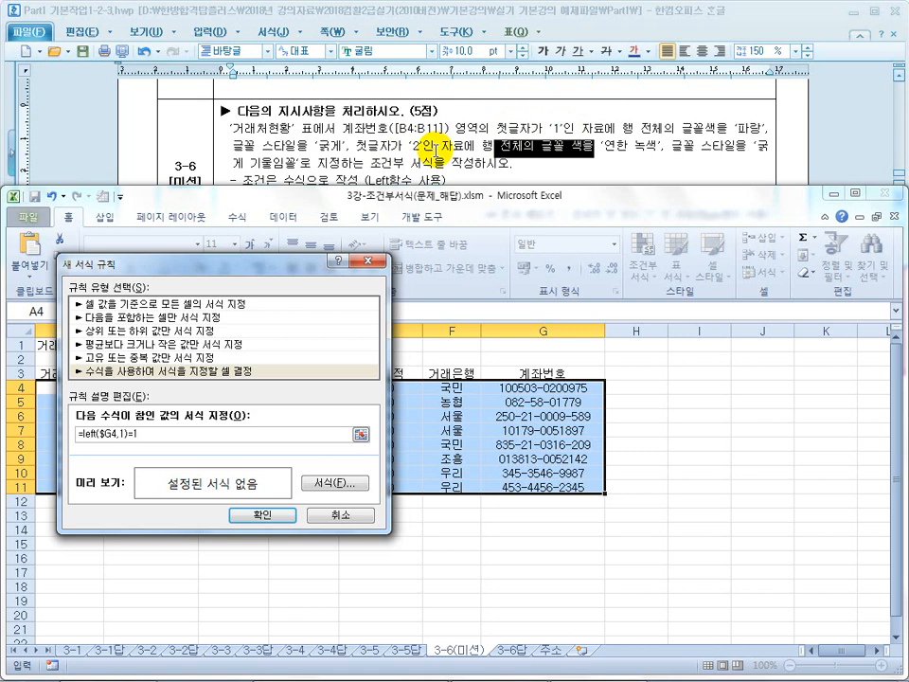
Mark up exercise 3-6's two first-character conditions, '1' and '2', and the font color and style required for each
{"action": "key", "text": "ctrl+shift+d"}
{"action": "mouse_move", "coordinate": [493, 131]}
{"action": "left_mouse_down"}
{"action": "mouse_move", "coordinate": [544, 141]}
{"action": "mouse_move", "coordinate": [551, 106]}
{"action": "mouse_move", "coordinate": [495, 123]}
{"action": "left_mouse_up"}
{"action": "mouse_move", "coordinate": [445, 149]}
{"action": "left_mouse_down"}
{"action": "mouse_move", "coordinate": [407, 136]}
{"action": "mouse_move", "coordinate": [352, 144]}
{"action": "mouse_move", "coordinate": [407, 161]}
{"action": "left_mouse_up"}
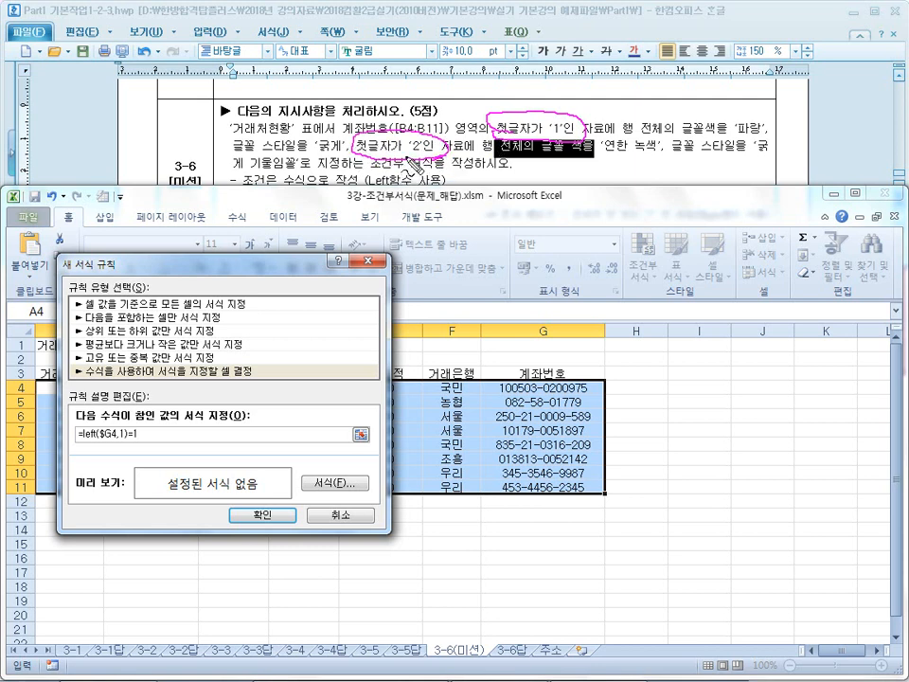
{"action": "left_click_drag", "start_coordinate": [635, 136], "coordinate": [762, 143]}
{"action": "left_click_drag", "start_coordinate": [235, 151], "coordinate": [295, 155]}
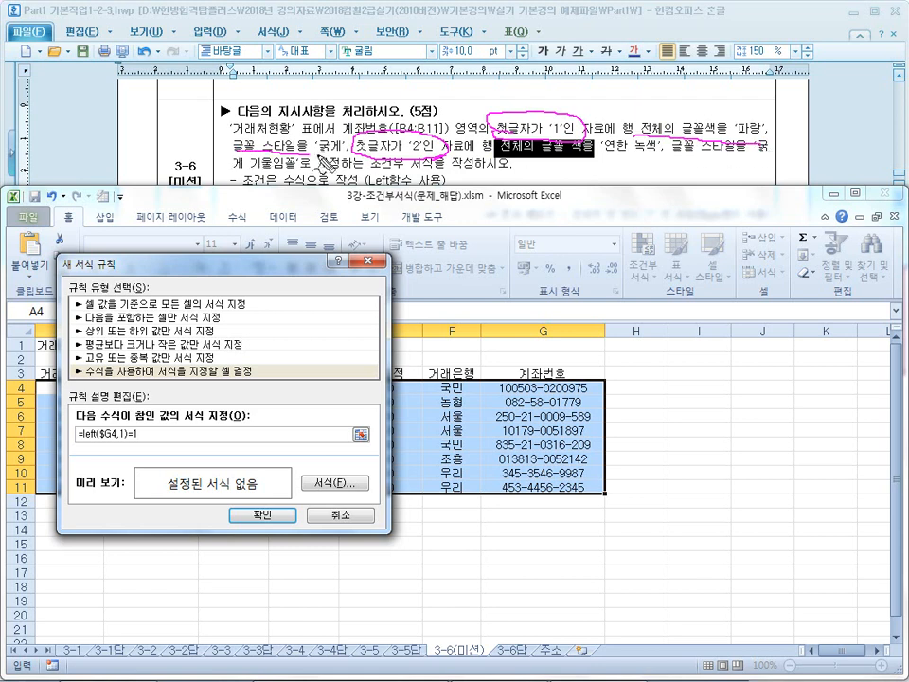
{"action": "mouse_move", "coordinate": [753, 141]}
{"action": "left_mouse_down"}
{"action": "mouse_move", "coordinate": [728, 126]}
{"action": "mouse_move", "coordinate": [736, 153]}
{"action": "left_mouse_up"}
{"action": "mouse_move", "coordinate": [331, 168]}
{"action": "left_mouse_down"}
{"action": "mouse_move", "coordinate": [352, 137]}
{"action": "mouse_move", "coordinate": [343, 158]}
{"action": "left_mouse_up"}
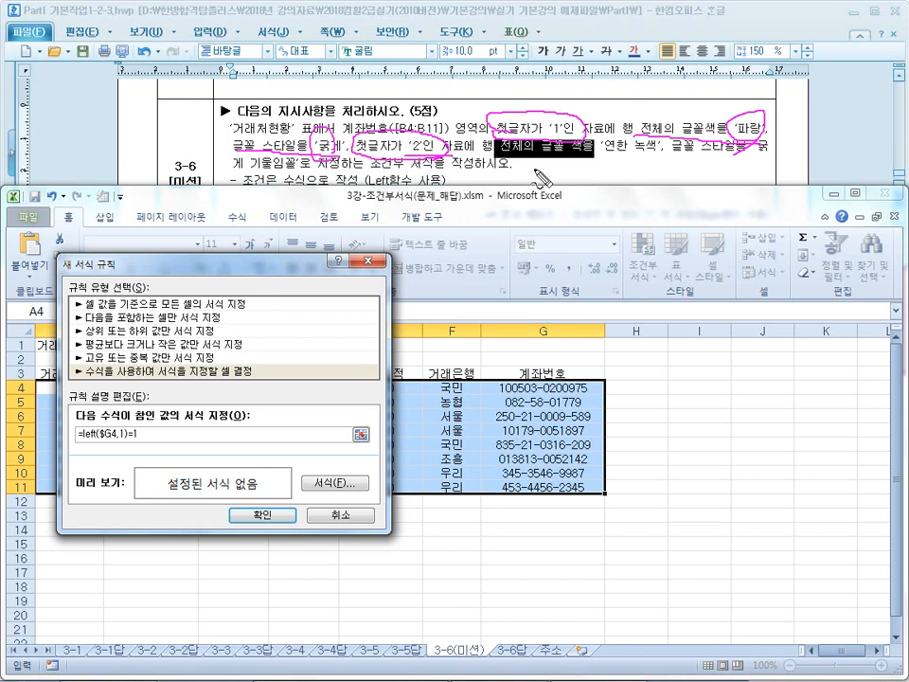
{"action": "left_click_drag", "start_coordinate": [604, 158], "coordinate": [675, 157]}
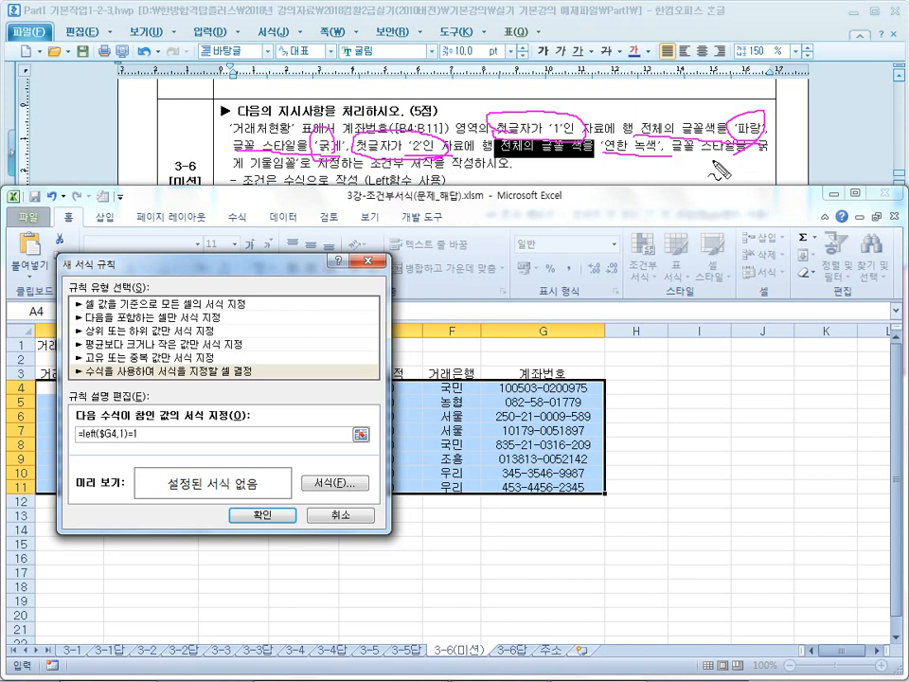
{"action": "left_click_drag", "start_coordinate": [241, 177], "coordinate": [296, 176]}
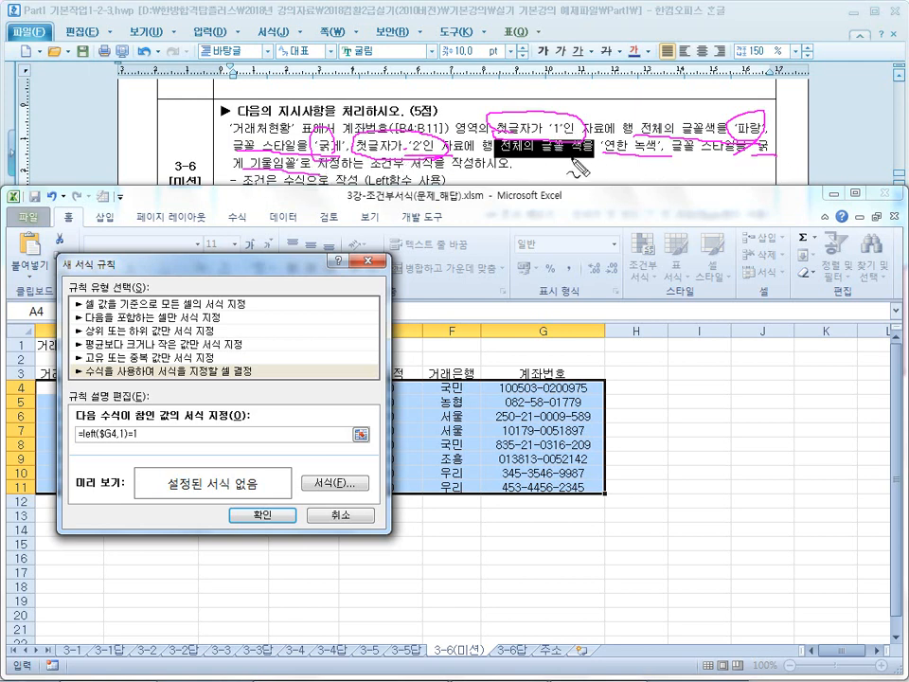
Underline the light green and bold italic font requirements for the '2' condition in exercise 3-6, and clear the markup
{"action": "left_click_drag", "start_coordinate": [620, 161], "coordinate": [705, 164]}
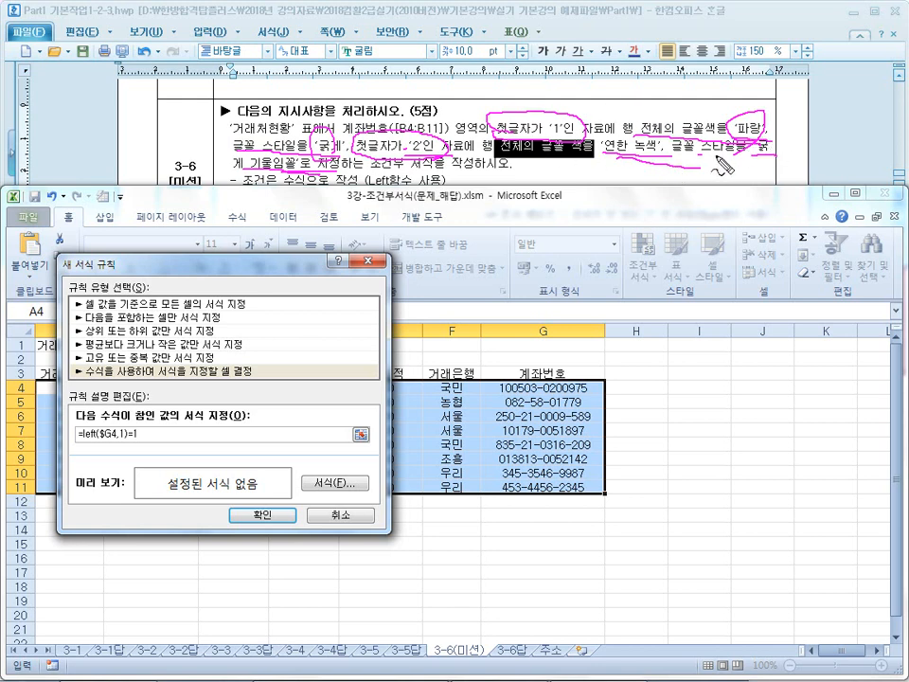
{"action": "left_click_drag", "start_coordinate": [616, 159], "coordinate": [755, 164]}
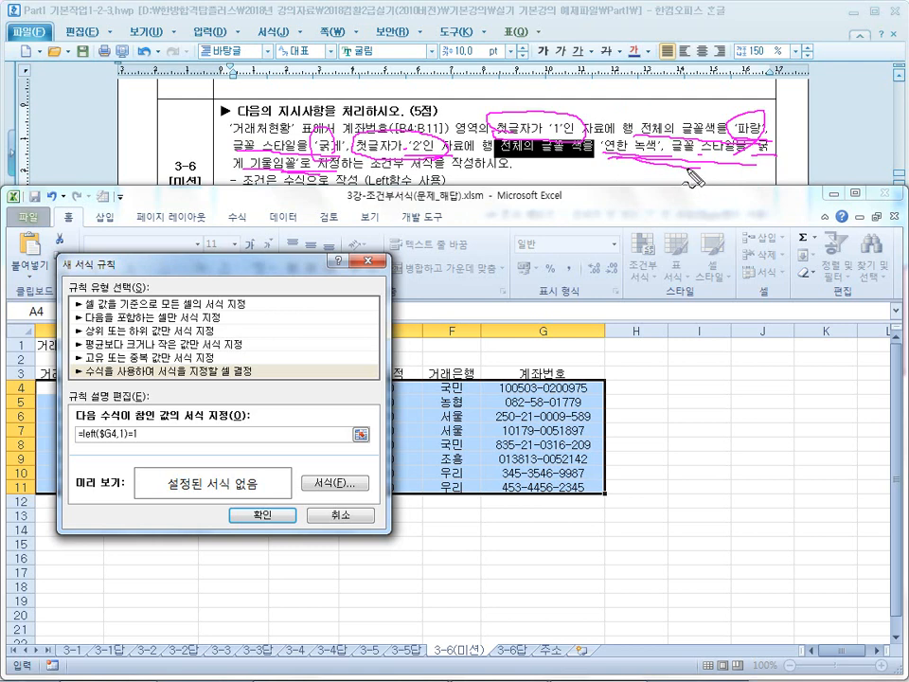
{"action": "key", "text": "Escape"}
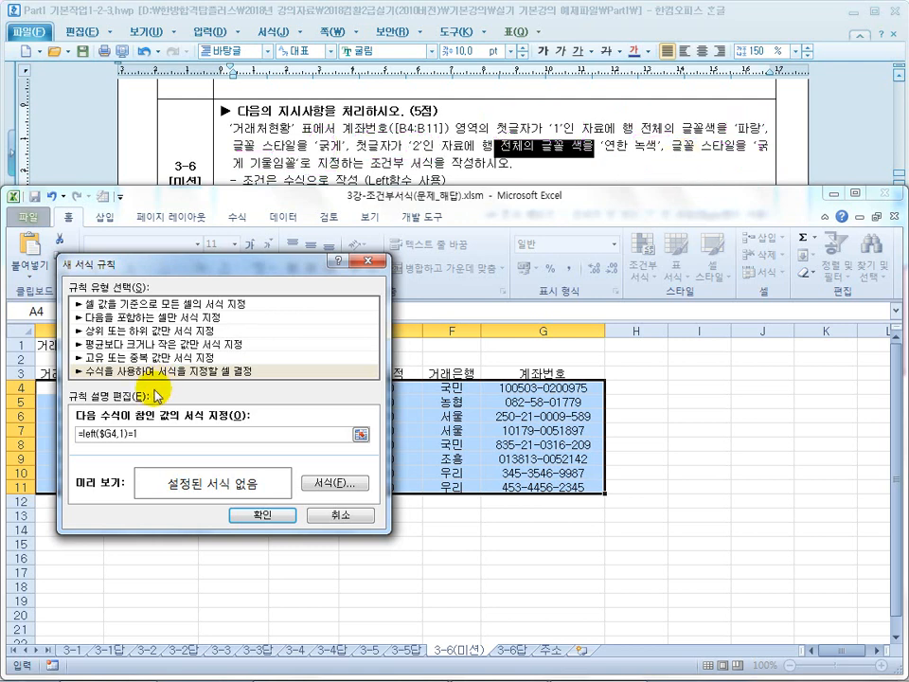
Give the new rule a blue (파랑), bold (굵게) font format and add the rule to the selected rows
{"action": "mouse_move", "coordinate": [202, 265]}
{"action": "left_mouse_down"}
{"action": "mouse_move", "coordinate": [634, 289]}
{"action": "mouse_move", "coordinate": [192, 276]}
{"action": "left_mouse_up"}
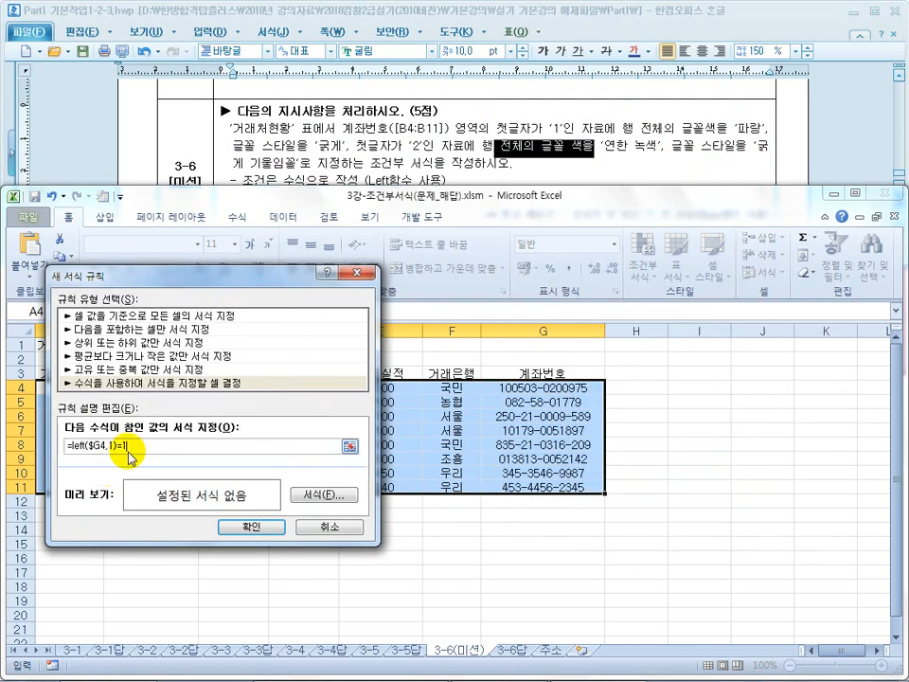
{"action": "left_click", "coordinate": [348, 492]}
{"action": "left_click_drag", "start_coordinate": [599, 203], "coordinate": [515, 226]}
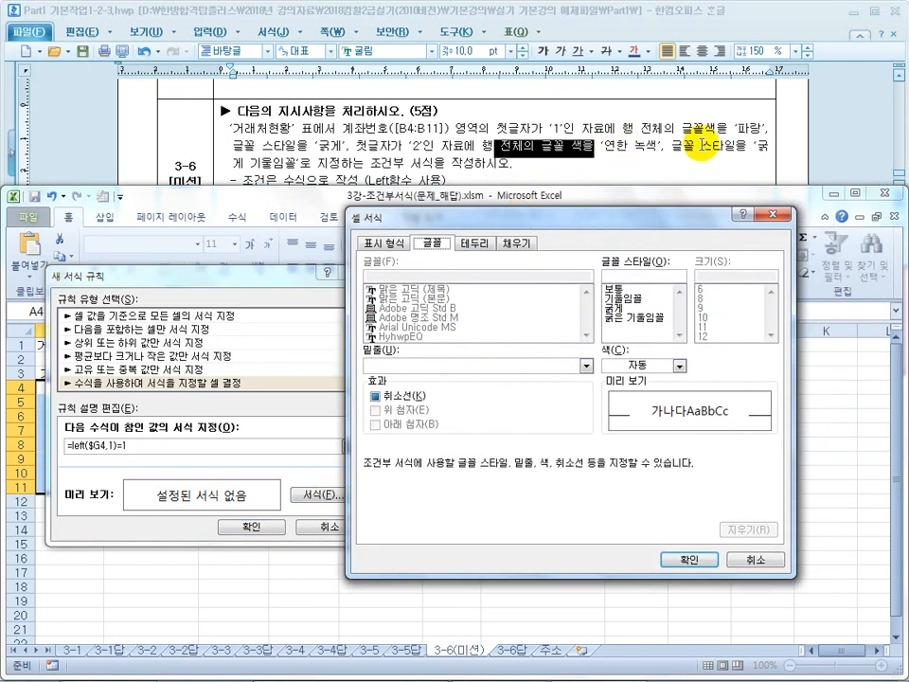
{"action": "left_click", "coordinate": [640, 369]}
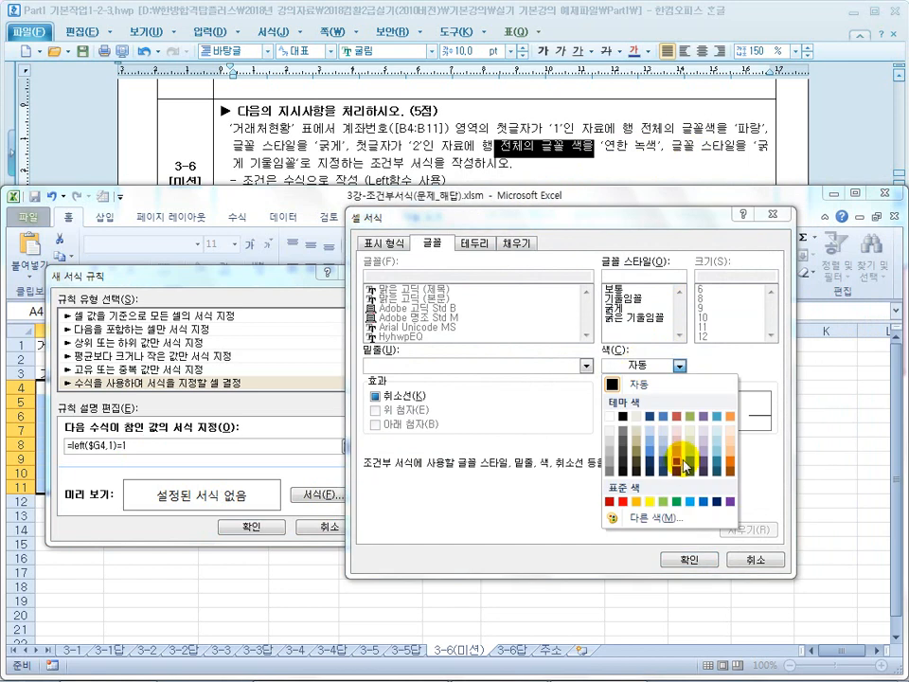
{"action": "left_click", "coordinate": [696, 497]}
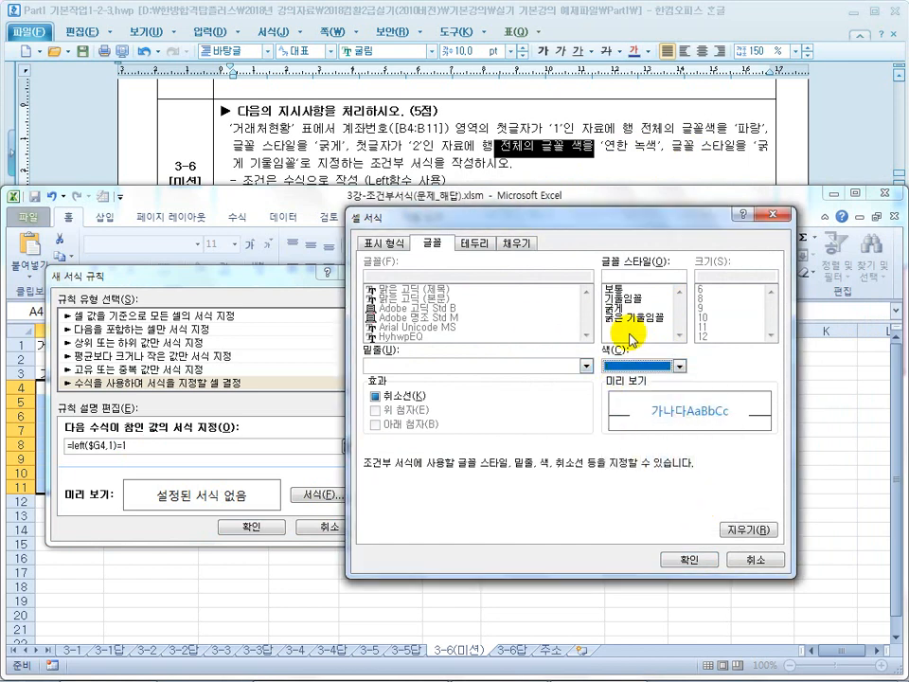
{"action": "left_click", "coordinate": [616, 307]}
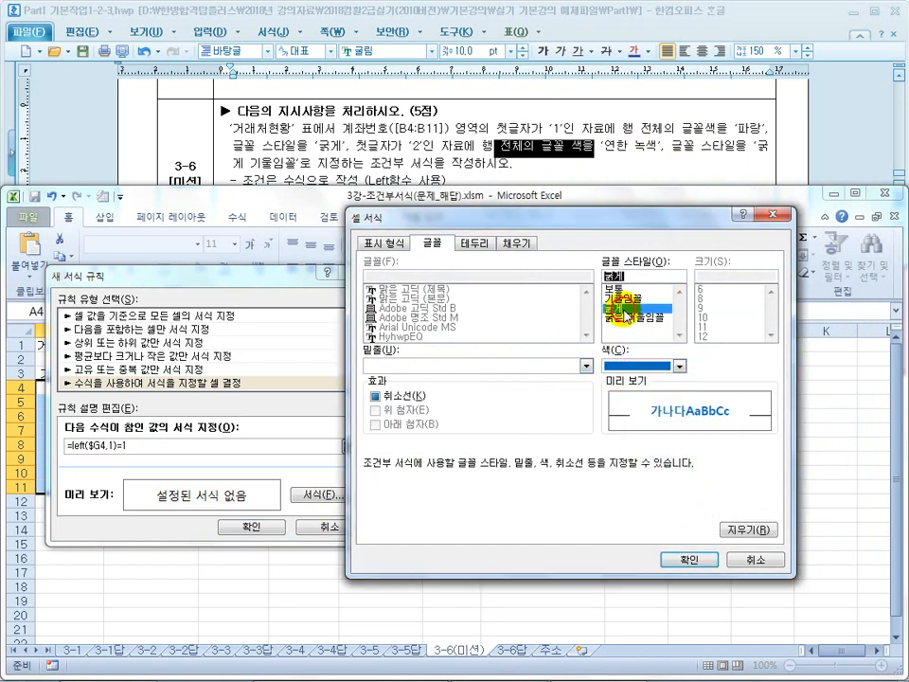
{"action": "left_click", "coordinate": [688, 557]}
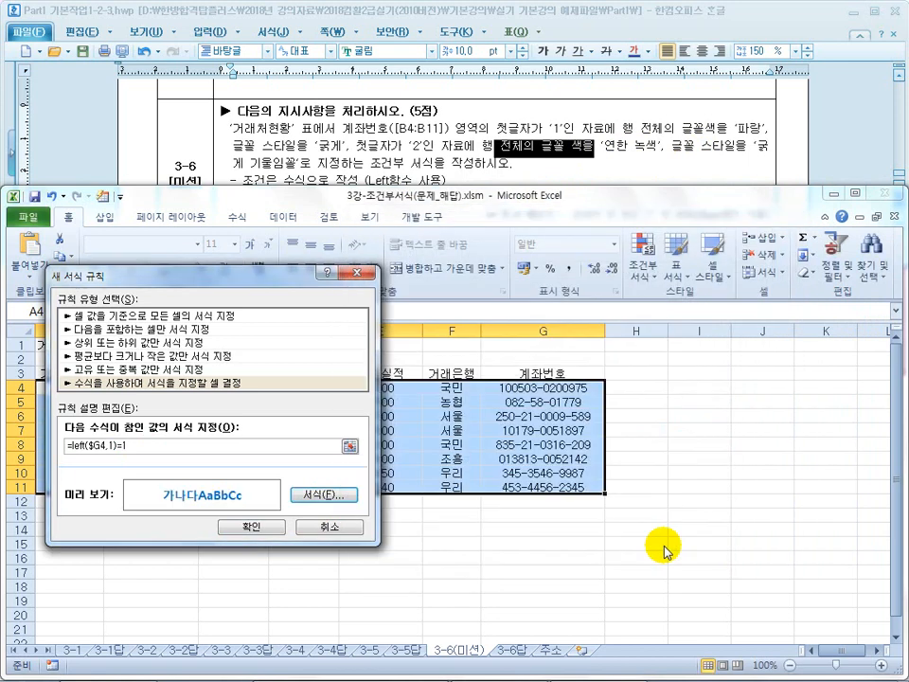
{"action": "left_click", "coordinate": [253, 529]}
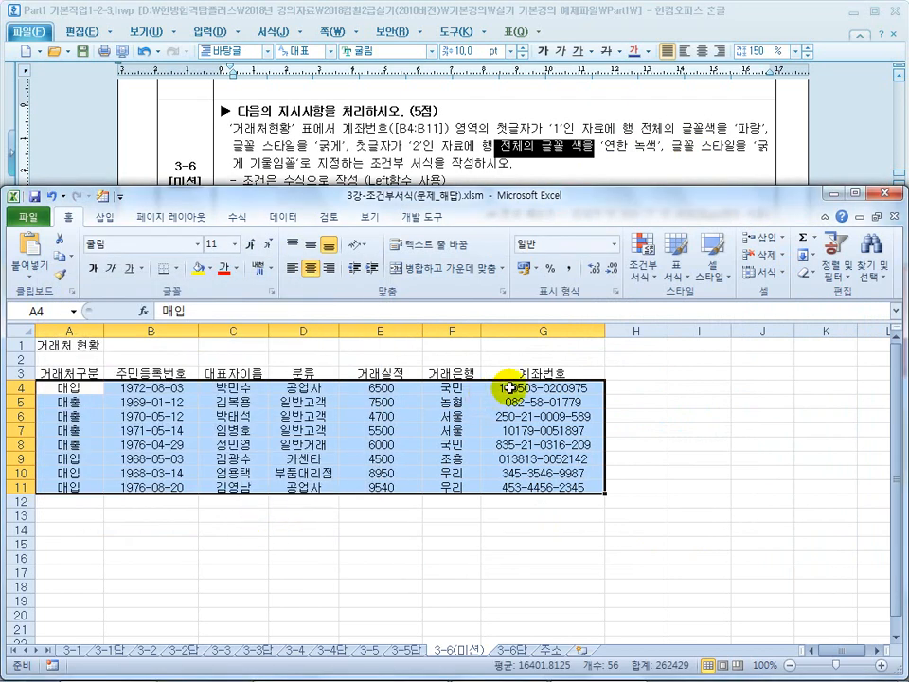
Open the existing LEFT formula rule for A4:G11 from the conditional formatting rule manager for editing
{"action": "left_click", "coordinate": [641, 273]}
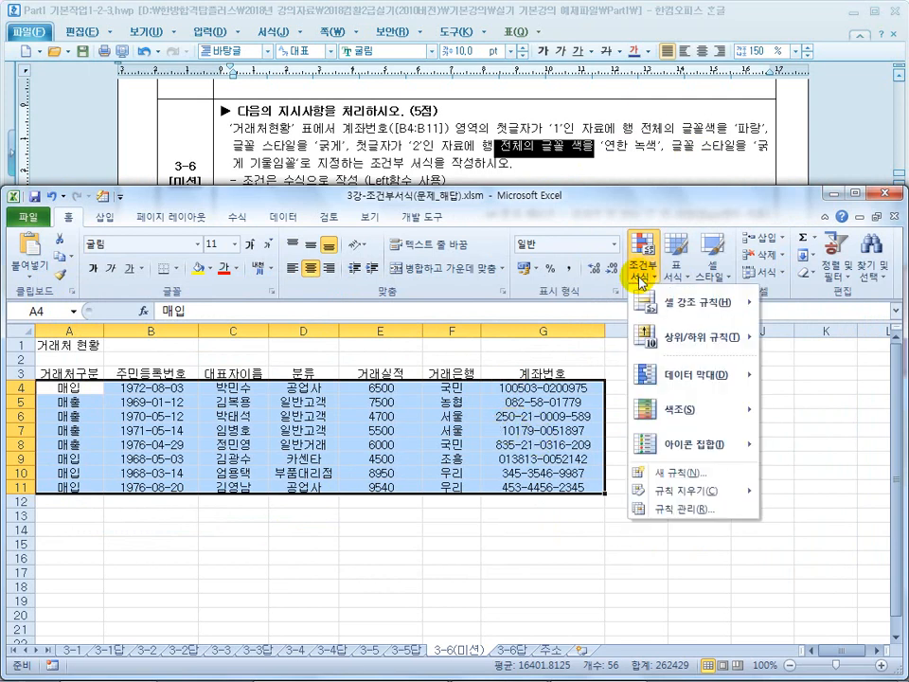
{"action": "left_click", "coordinate": [674, 509]}
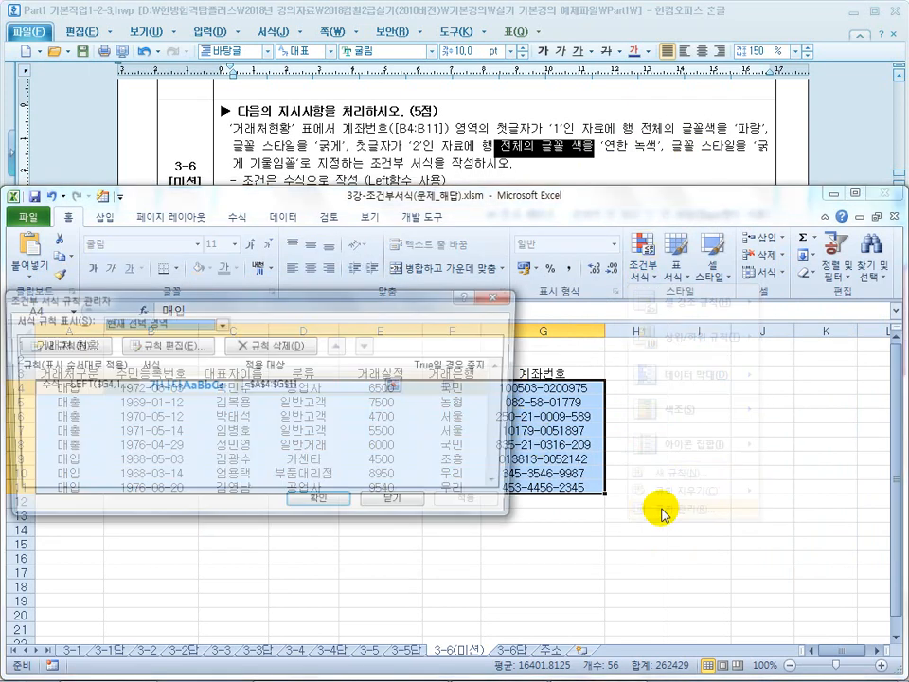
{"action": "left_click_drag", "start_coordinate": [347, 303], "coordinate": [348, 305]}
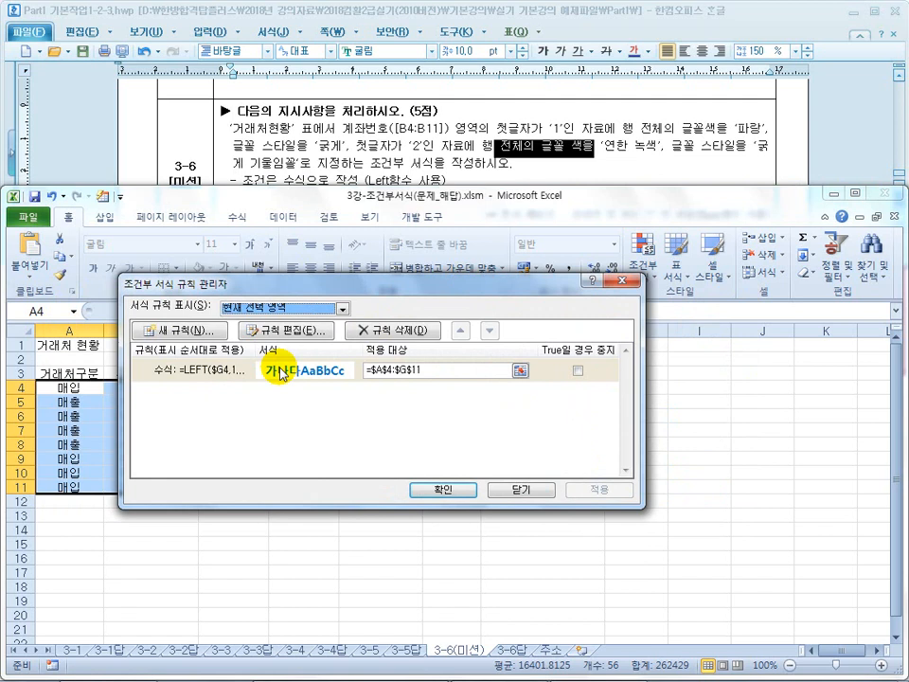
{"action": "left_click", "coordinate": [201, 371]}
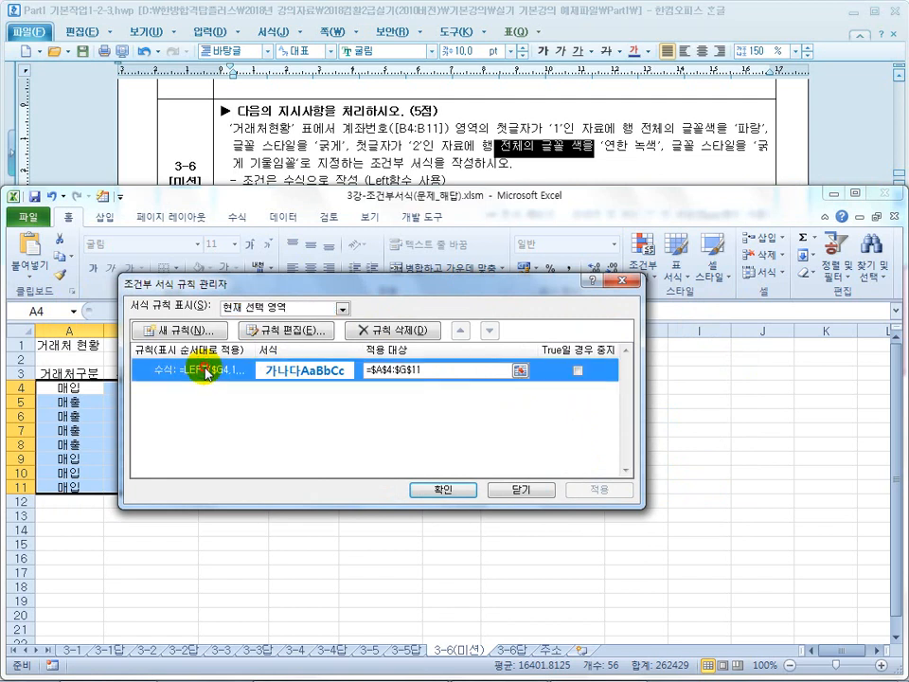
{"action": "double_click", "coordinate": [205, 373]}
{"action": "left_click_drag", "start_coordinate": [360, 260], "coordinate": [194, 286]}
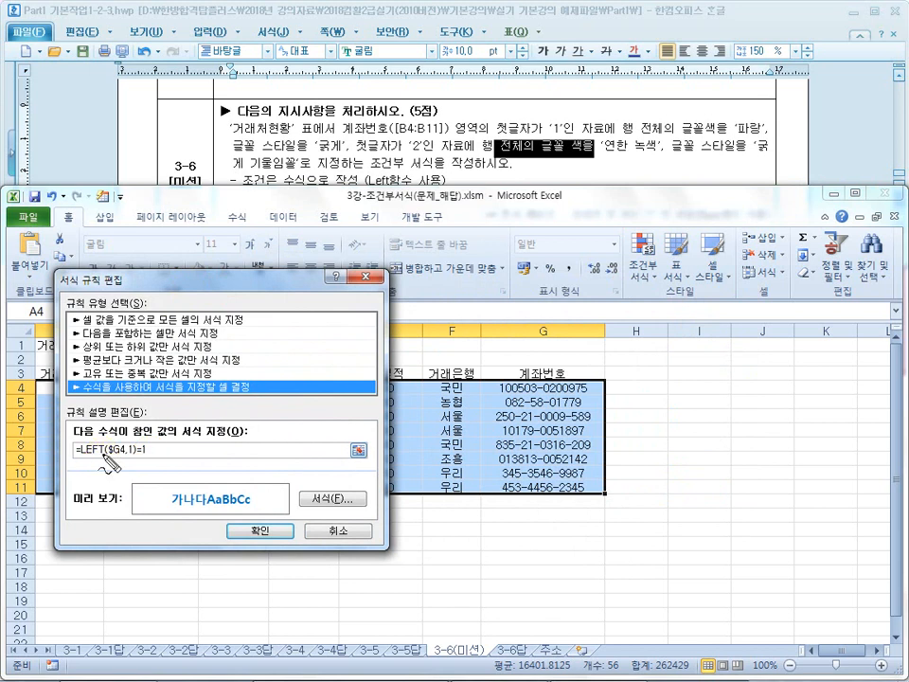
Annotate beside the rule formula that the Left, Right and Mid functions return text (문자)
{"action": "left_click_drag", "start_coordinate": [302, 325], "coordinate": [334, 363]}
{"action": "mouse_move", "coordinate": [328, 342]}
{"action": "left_mouse_down"}
{"action": "mouse_move", "coordinate": [360, 348]}
{"action": "mouse_move", "coordinate": [308, 405]}
{"action": "left_mouse_up"}
{"action": "mouse_move", "coordinate": [309, 377]}
{"action": "left_mouse_down"}
{"action": "mouse_move", "coordinate": [319, 390]}
{"action": "mouse_move", "coordinate": [357, 386]}
{"action": "mouse_move", "coordinate": [369, 370]}
{"action": "mouse_move", "coordinate": [312, 398]}
{"action": "left_mouse_up"}
{"action": "left_click_drag", "start_coordinate": [332, 317], "coordinate": [362, 406]}
{"action": "left_click_drag", "start_coordinate": [389, 366], "coordinate": [413, 364]}
{"action": "mouse_move", "coordinate": [408, 357]}
{"action": "left_mouse_down"}
{"action": "mouse_move", "coordinate": [408, 369]}
{"action": "mouse_move", "coordinate": [430, 359]}
{"action": "left_mouse_up"}
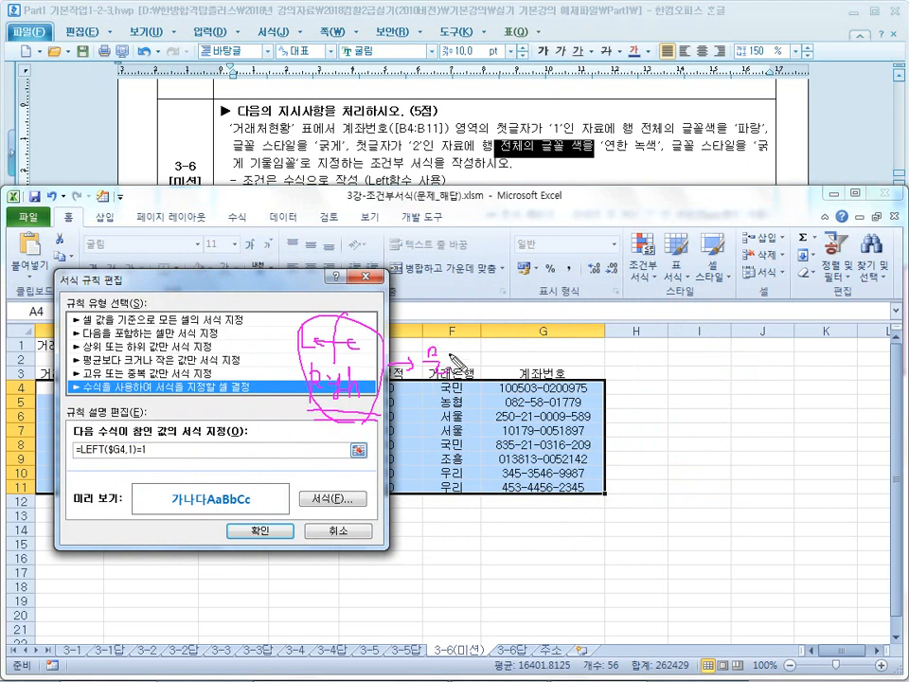
{"action": "left_click_drag", "start_coordinate": [320, 449], "coordinate": [358, 447]}
{"action": "left_click_drag", "start_coordinate": [436, 377], "coordinate": [454, 381]}
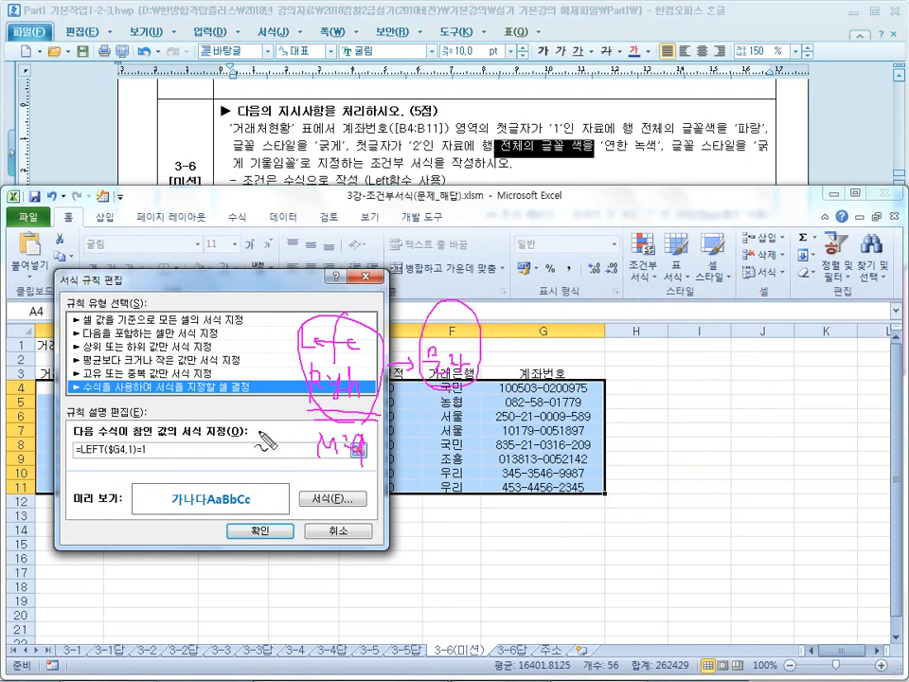
Mark the formula's comparison value and the account numbers' first characters, note the value in quotation marks as "1", and clear the markup
{"action": "mouse_move", "coordinate": [144, 457]}
{"action": "left_mouse_down"}
{"action": "mouse_move", "coordinate": [159, 442]}
{"action": "mouse_move", "coordinate": [153, 454]}
{"action": "left_mouse_up"}
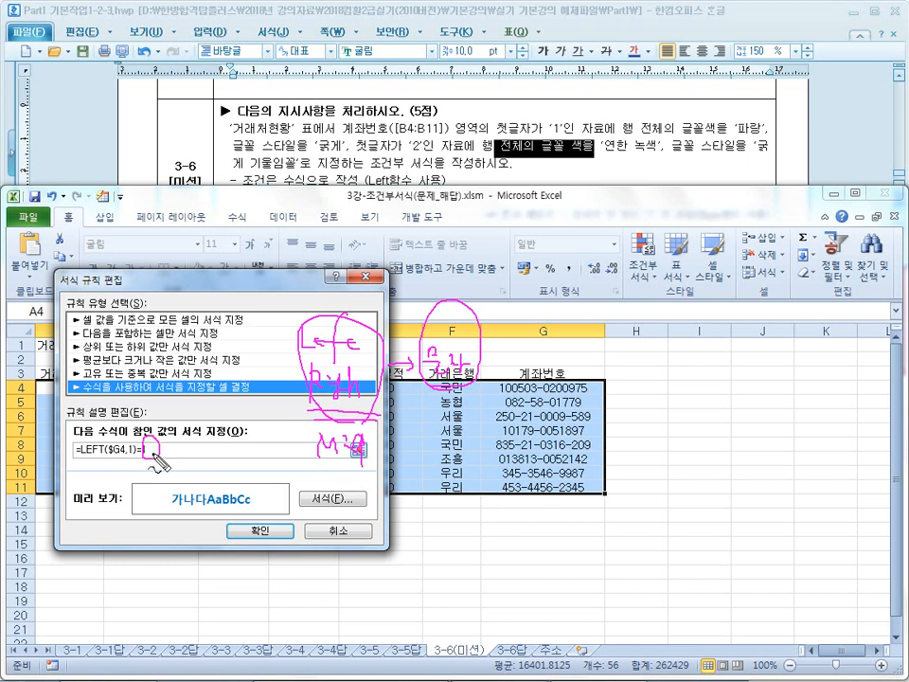
{"action": "mouse_move", "coordinate": [505, 401]}
{"action": "left_mouse_down"}
{"action": "mouse_move", "coordinate": [502, 380]}
{"action": "mouse_move", "coordinate": [507, 397]}
{"action": "left_mouse_up"}
{"action": "left_click_drag", "start_coordinate": [502, 421], "coordinate": [503, 412]}
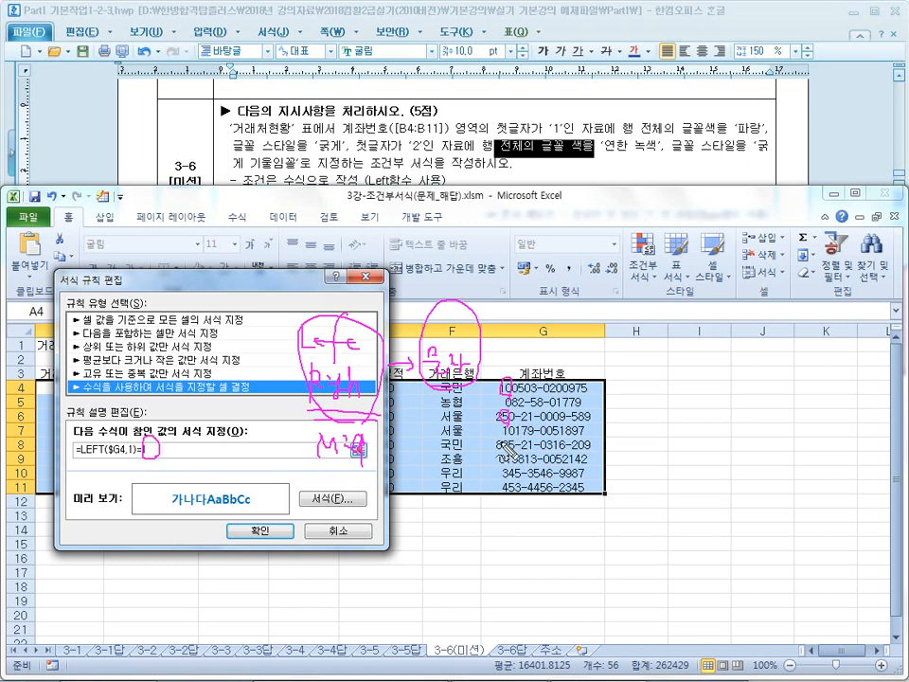
{"action": "mouse_move", "coordinate": [584, 493]}
{"action": "left_mouse_down"}
{"action": "mouse_move", "coordinate": [502, 455]}
{"action": "mouse_move", "coordinate": [560, 499]}
{"action": "left_mouse_up"}
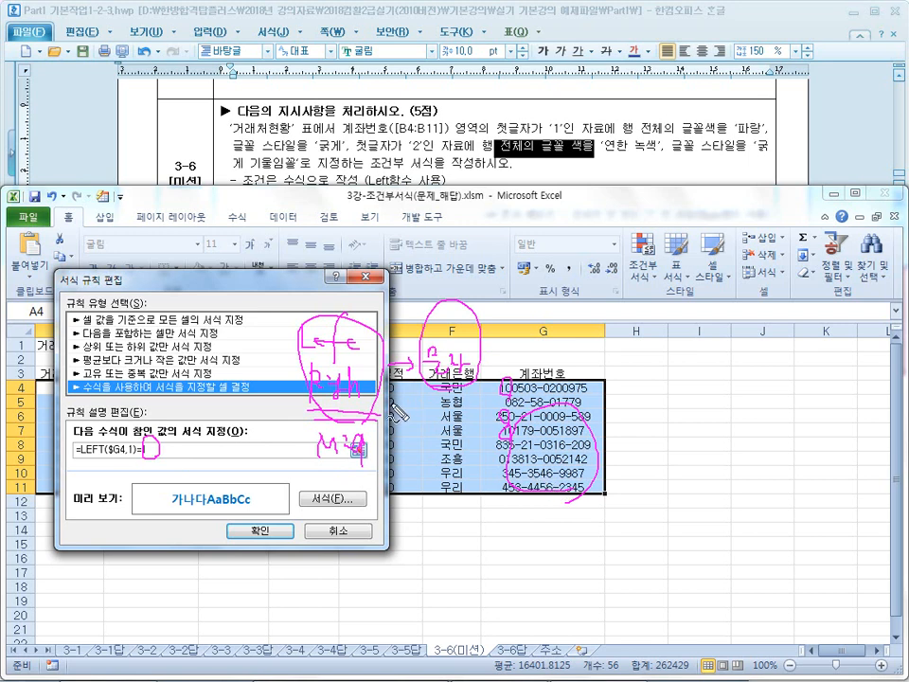
{"action": "mouse_move", "coordinate": [375, 434]}
{"action": "left_mouse_down"}
{"action": "mouse_move", "coordinate": [295, 379]}
{"action": "mouse_move", "coordinate": [339, 462]}
{"action": "left_mouse_up"}
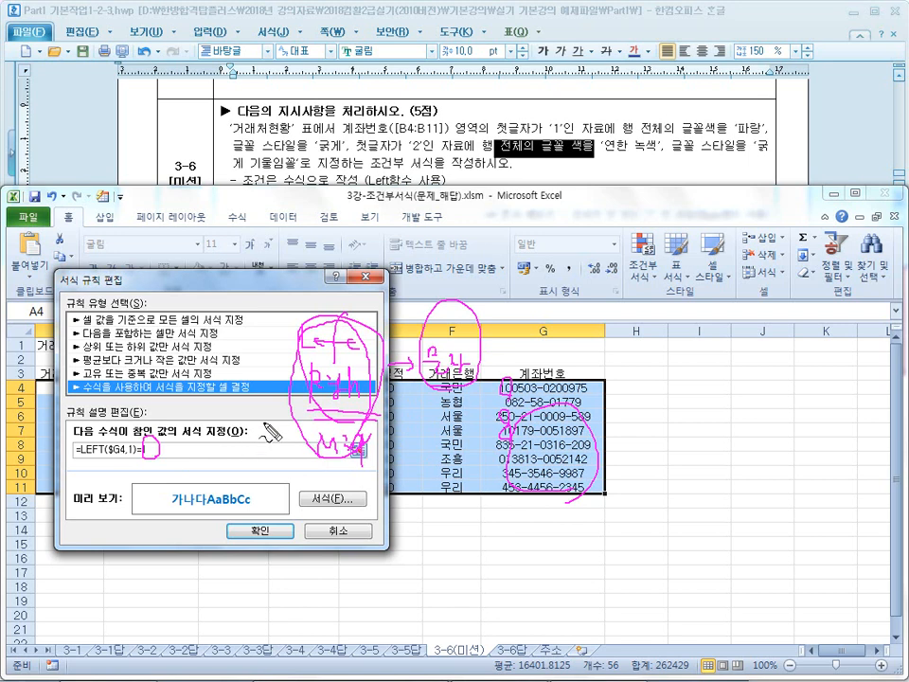
{"action": "mouse_move", "coordinate": [305, 448]}
{"action": "left_mouse_down"}
{"action": "mouse_move", "coordinate": [358, 418]}
{"action": "mouse_move", "coordinate": [321, 434]}
{"action": "left_mouse_up"}
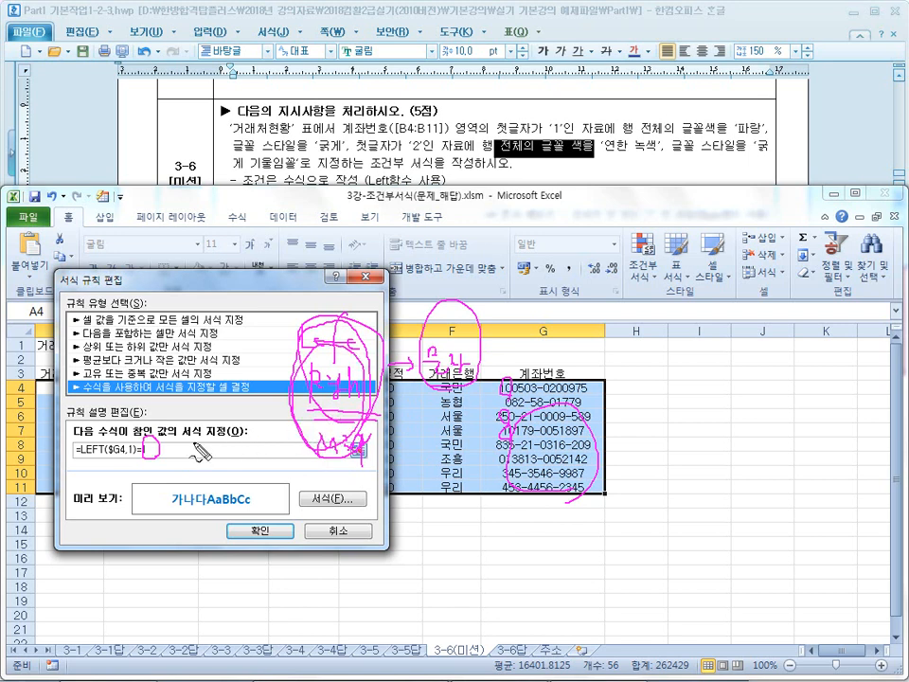
{"action": "left_click_drag", "start_coordinate": [142, 458], "coordinate": [143, 438]}
{"action": "left_click_drag", "start_coordinate": [198, 441], "coordinate": [193, 453]}
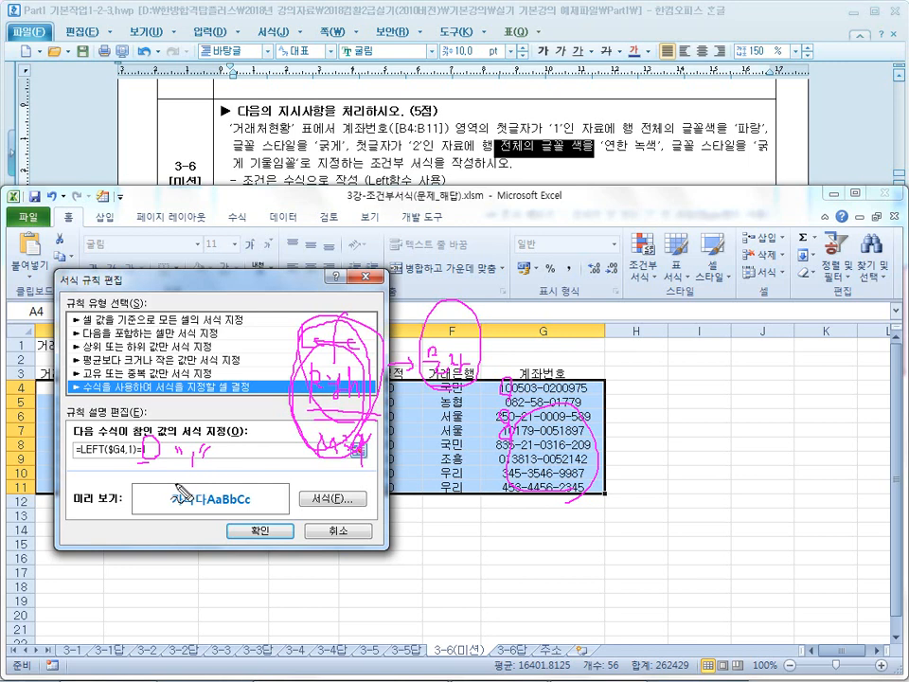
{"action": "key", "text": "Escape"}
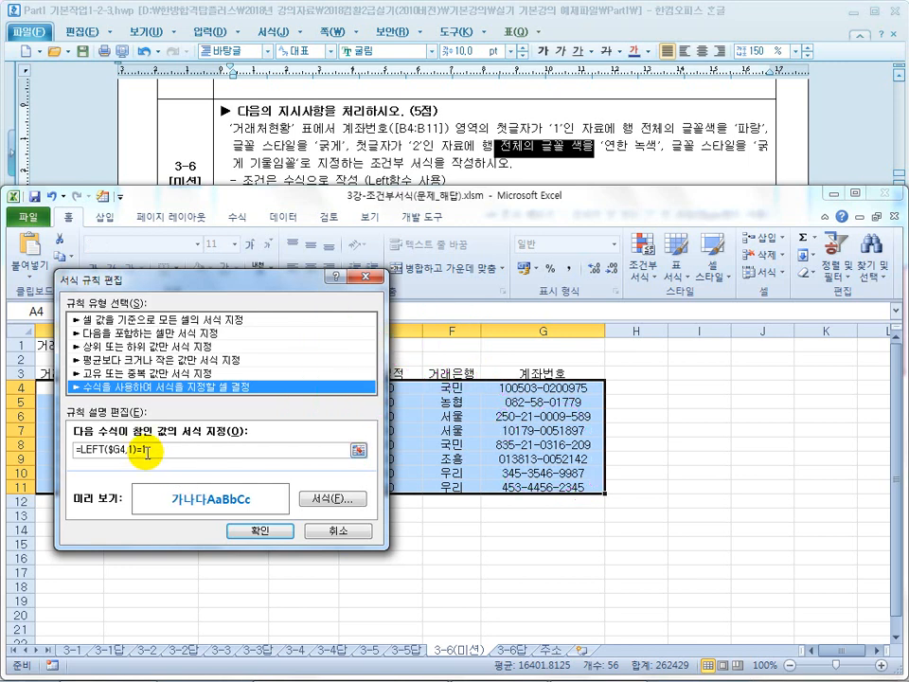
Change the rule condition to =LEFT($G4,1)="1", apply it, and check the account numbers in G7 and G4
{"action": "left_click", "coordinate": [141, 449]}
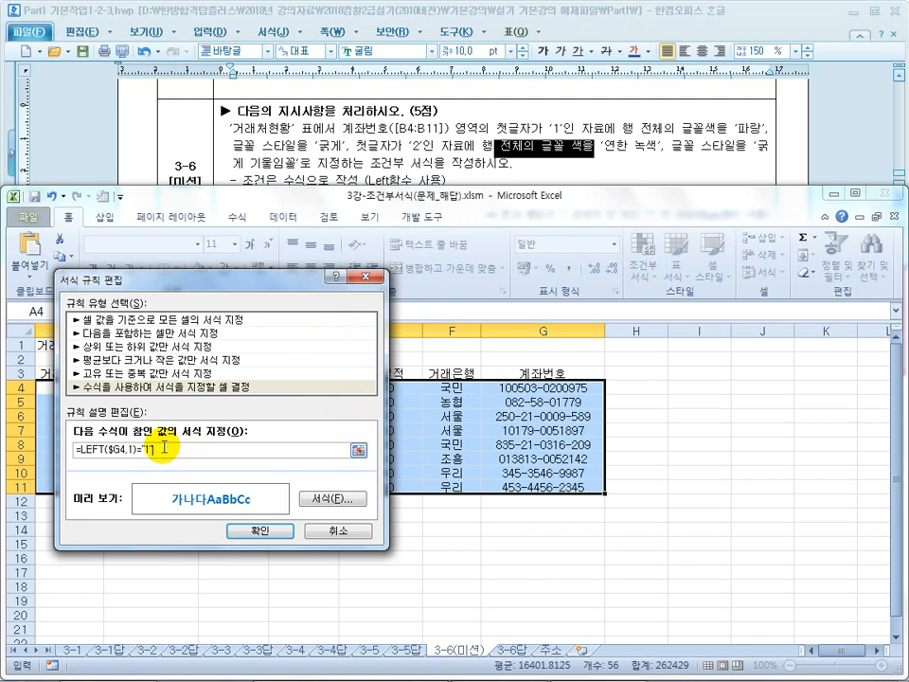
{"action": "type", "text": "\""}
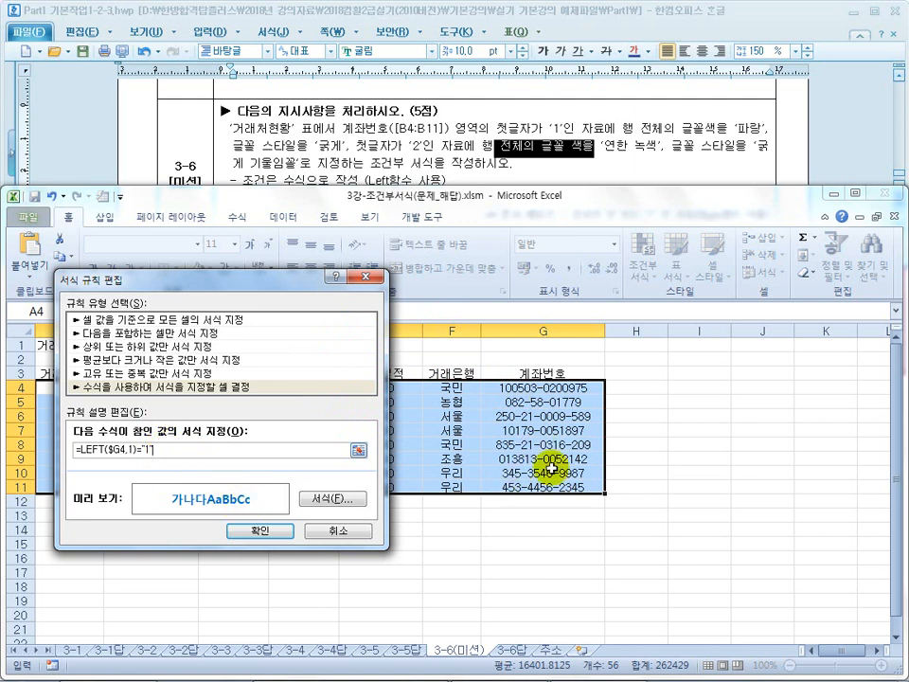
{"action": "left_click", "coordinate": [262, 530]}
{"action": "left_click", "coordinate": [452, 489]}
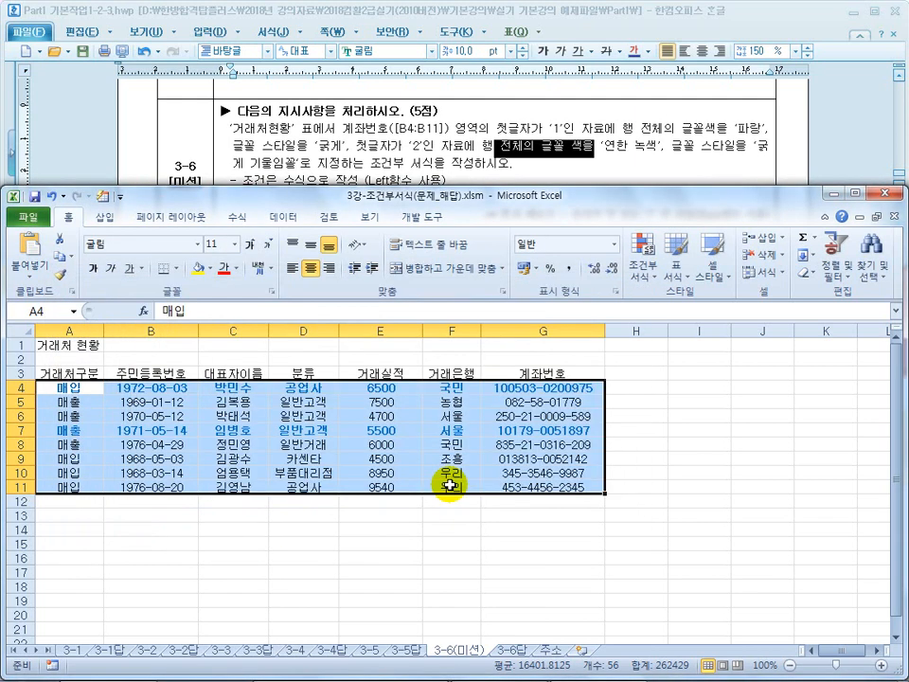
{"action": "left_click", "coordinate": [521, 430]}
{"action": "left_click", "coordinate": [511, 388]}
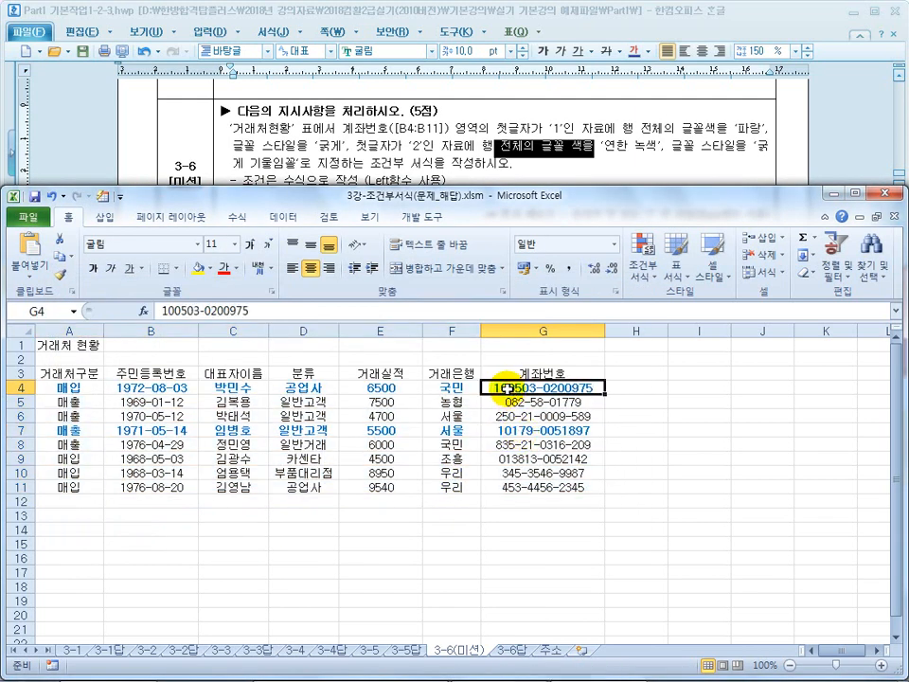
Reselect A4:G11, open the conditional formatting rule manager, and view the existing rule's condition without editing it
{"action": "left_click_drag", "start_coordinate": [71, 387], "coordinate": [519, 489]}
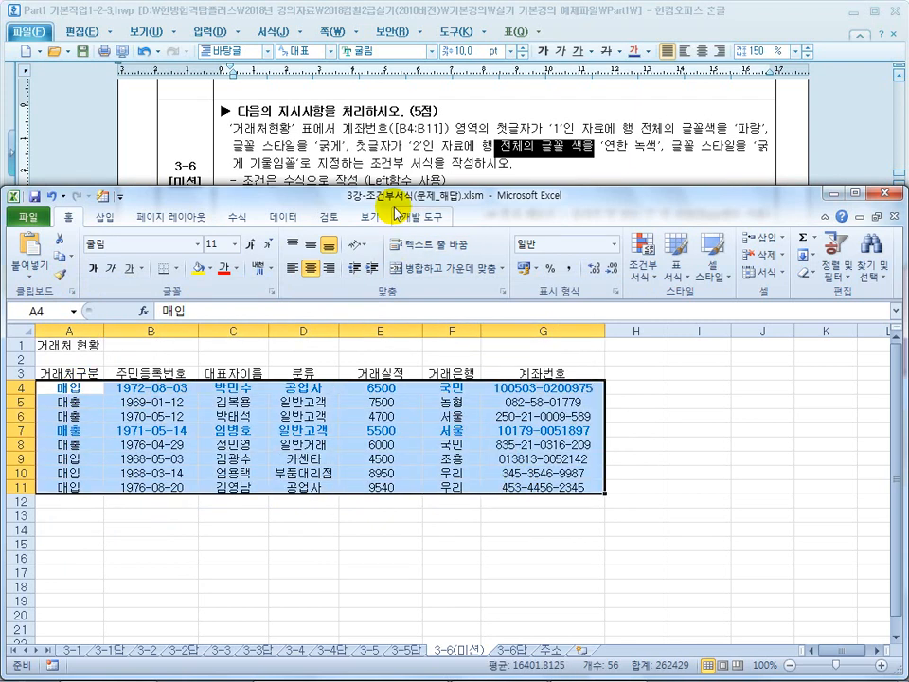
{"action": "left_click", "coordinate": [641, 257]}
{"action": "left_click", "coordinate": [678, 509]}
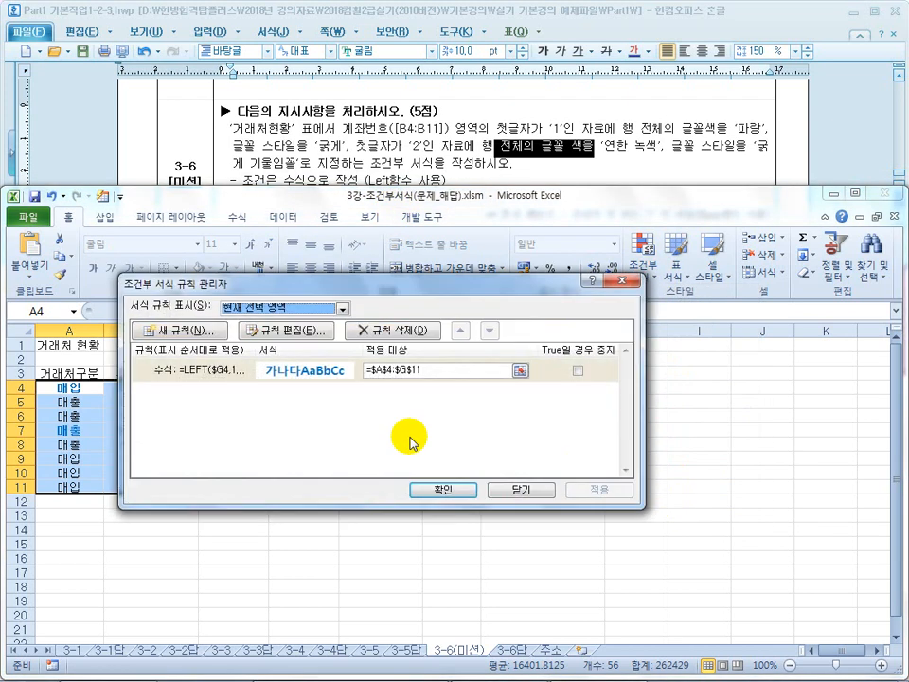
{"action": "double_click", "coordinate": [228, 370]}
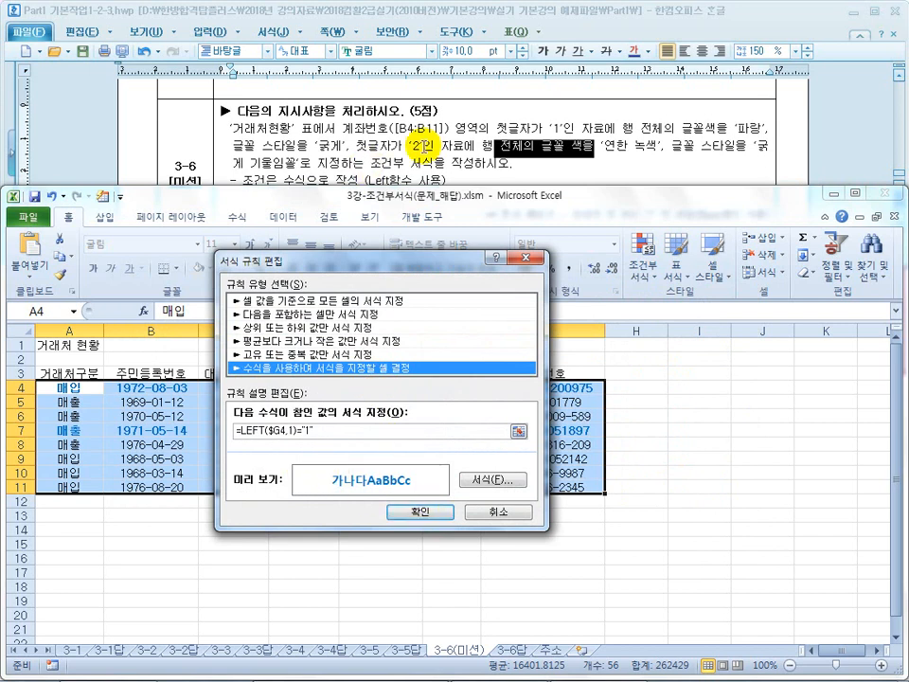
{"action": "left_click", "coordinate": [496, 514]}
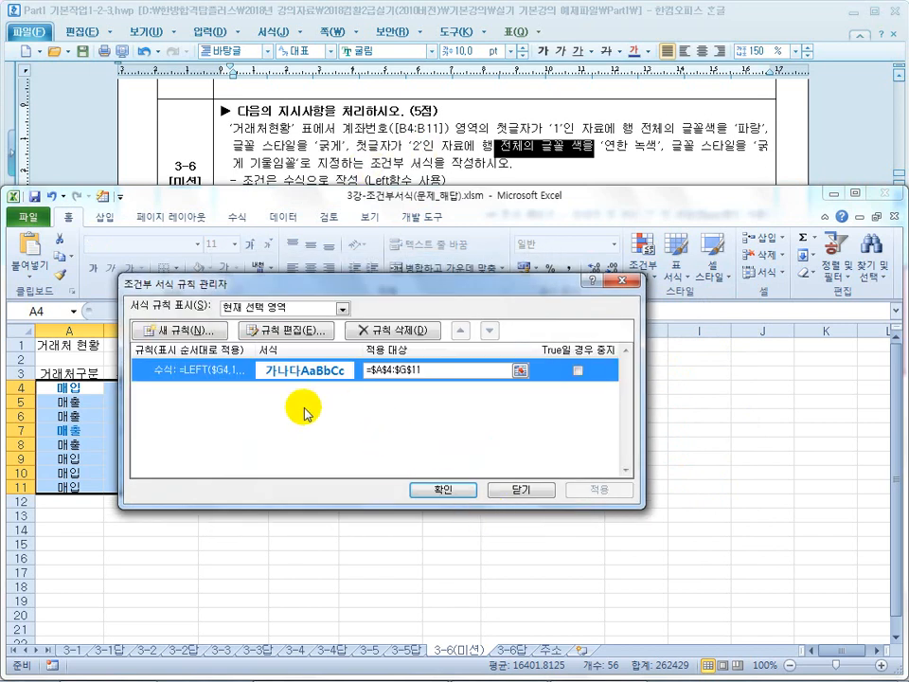
Switch to the Hangul document and compare the condition wording of the exercises preceding 3-6 with exercise 3-6's instructions
{"action": "left_click", "coordinate": [251, 133]}
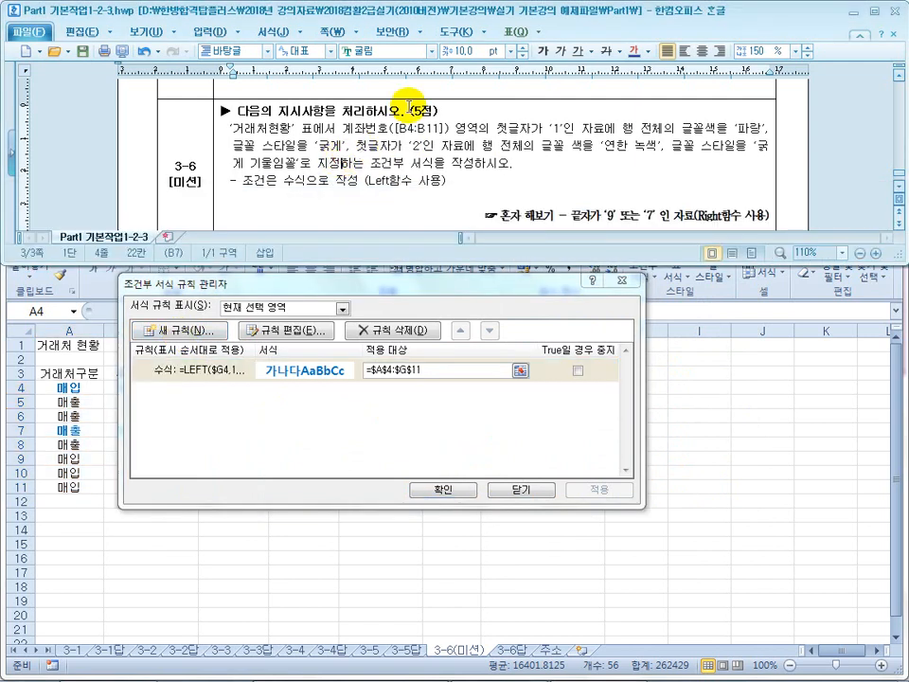
{"action": "scroll", "coordinate": [424, 144], "scroll_direction": "up", "scroll_amount": 1}
{"action": "scroll", "coordinate": [424, 144], "scroll_direction": "up", "scroll_amount": 2}
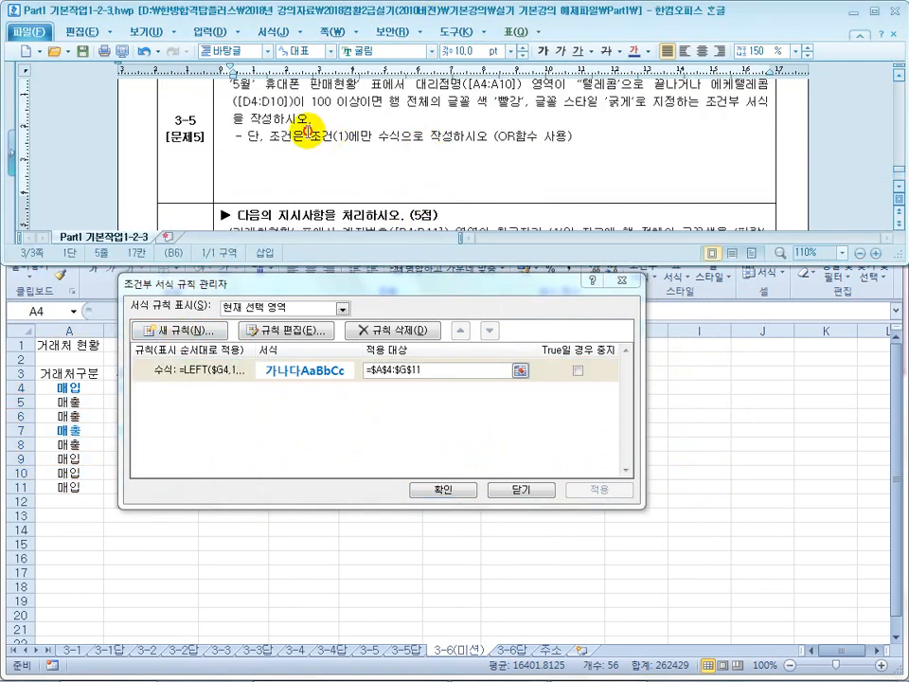
{"action": "scroll", "coordinate": [311, 133], "scroll_direction": "up", "scroll_amount": 3}
{"action": "left_click_drag", "start_coordinate": [307, 158], "coordinate": [428, 158]}
{"action": "scroll", "coordinate": [428, 158], "scroll_direction": "up", "scroll_amount": 3}
{"action": "left_click_drag", "start_coordinate": [305, 180], "coordinate": [478, 185]}
{"action": "scroll", "coordinate": [479, 185], "scroll_direction": "down", "scroll_amount": 8}
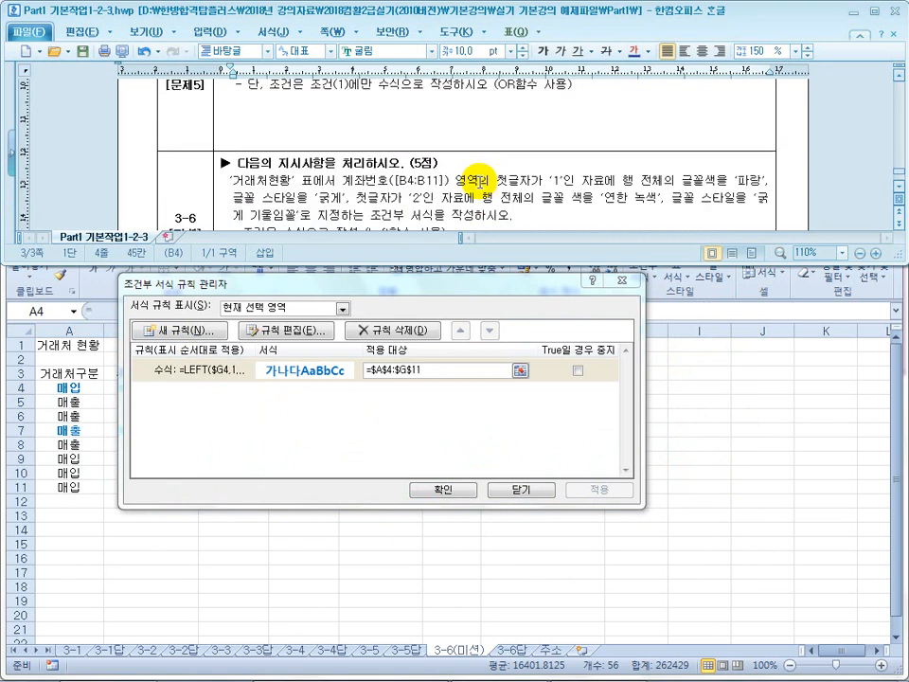
Review exercise 3-6's conditions in the Hangul document, highlighting the wording for account numbers whose first character is '2'
{"action": "left_click_drag", "start_coordinate": [277, 130], "coordinate": [379, 132]}
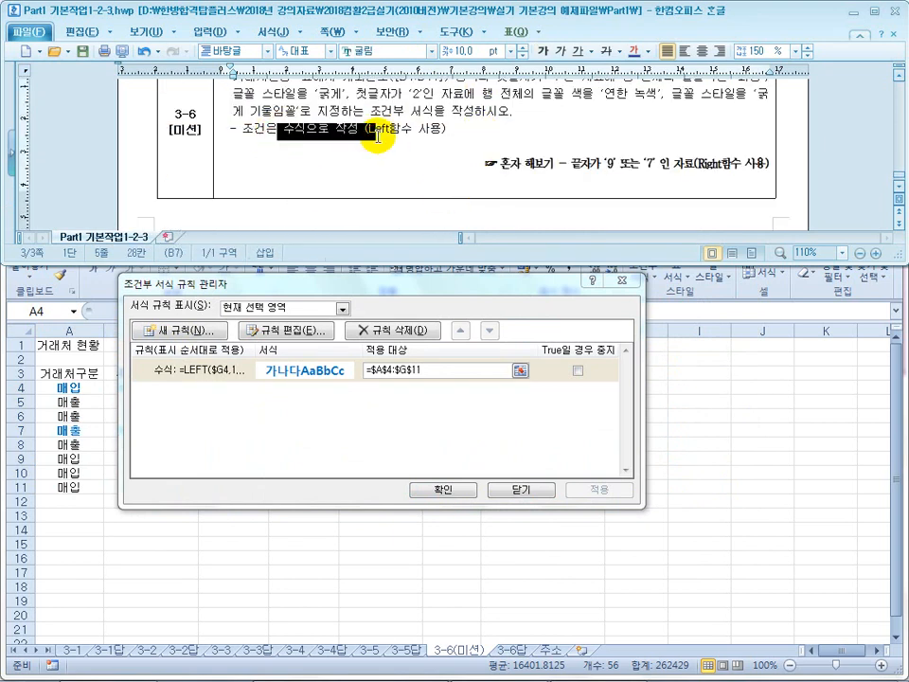
{"action": "scroll", "coordinate": [391, 144], "scroll_direction": "up", "scroll_amount": 1}
{"action": "left_click_drag", "start_coordinate": [532, 130], "coordinate": [642, 130]}
{"action": "left_click_drag", "start_coordinate": [406, 146], "coordinate": [485, 142]}
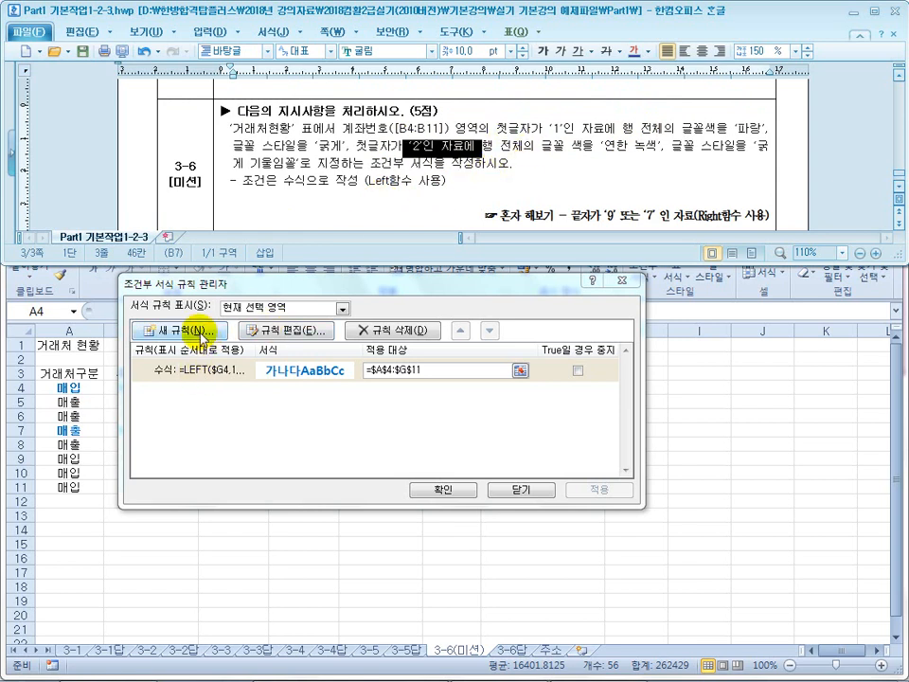
Create a second formula-based conditional formatting rule for A4:G11 with the condition =LEFT($G4,1)="2"
{"action": "left_click", "coordinate": [163, 330]}
{"action": "left_click", "coordinate": [232, 351]}
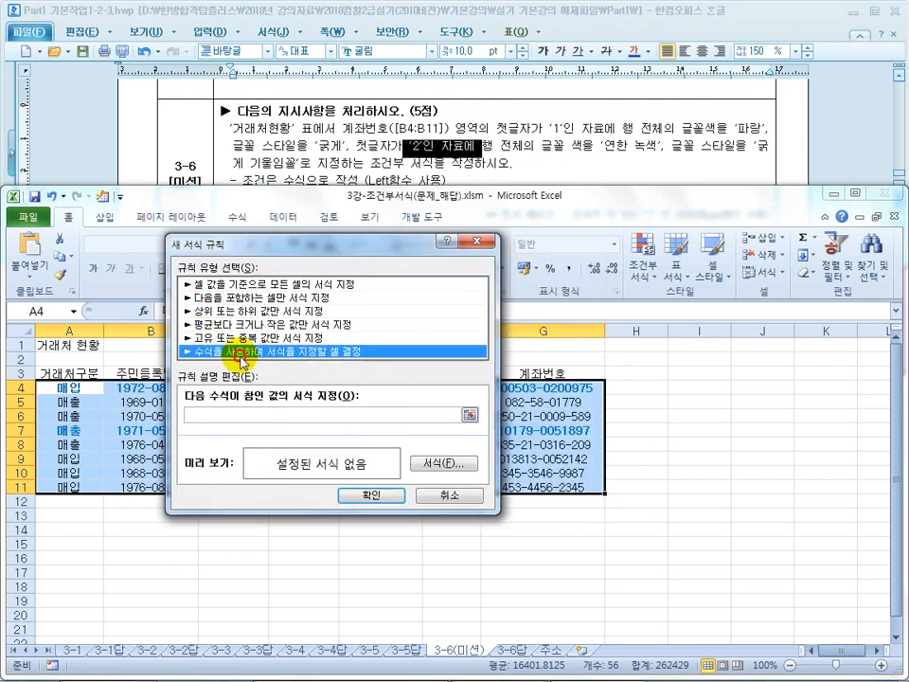
{"action": "left_click", "coordinate": [238, 416]}
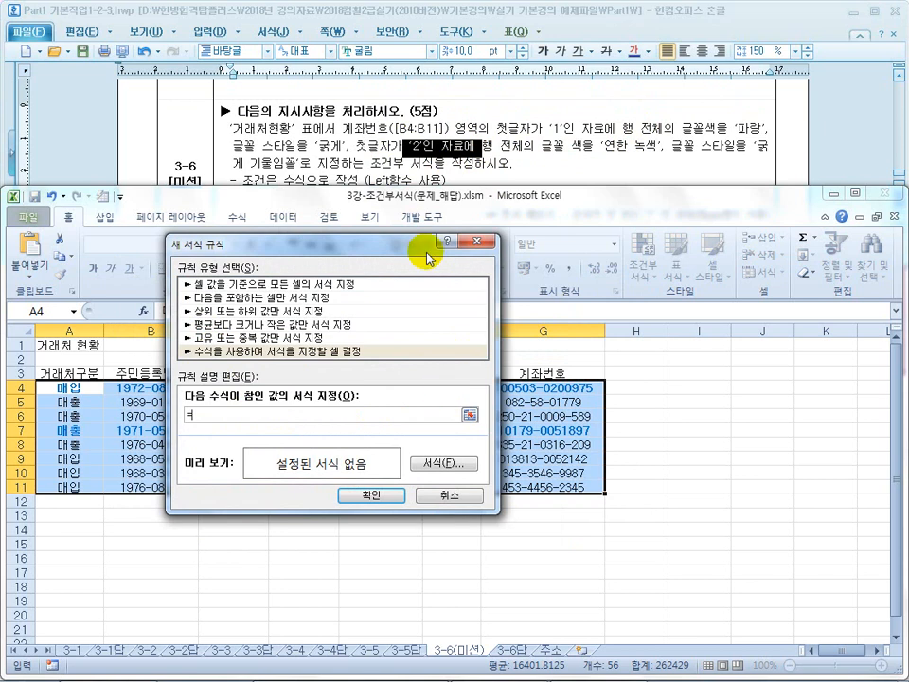
{"action": "left_click_drag", "start_coordinate": [369, 239], "coordinate": [310, 241]}
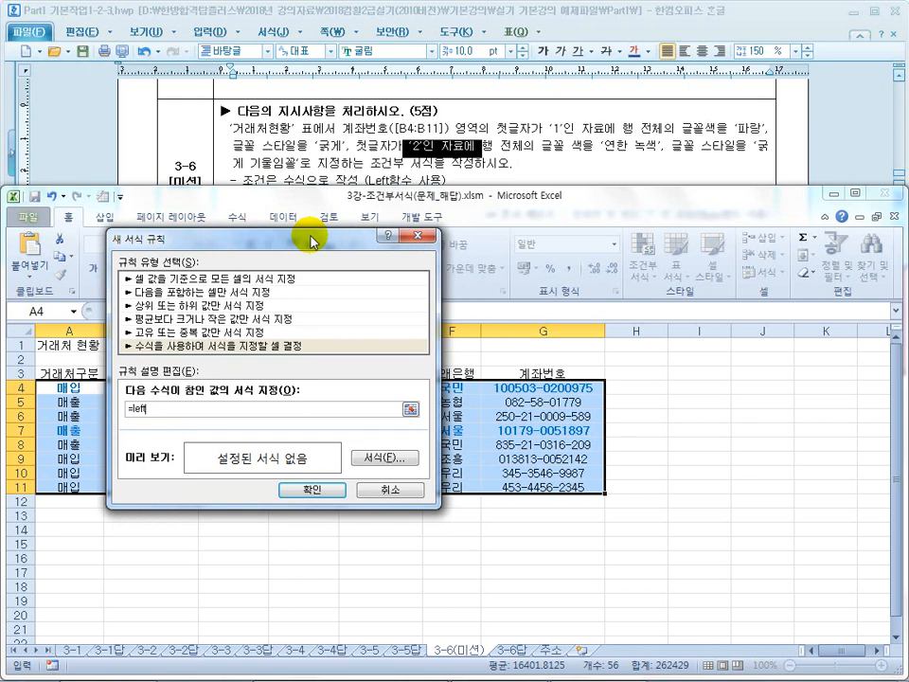
{"action": "left_click", "coordinate": [512, 388]}
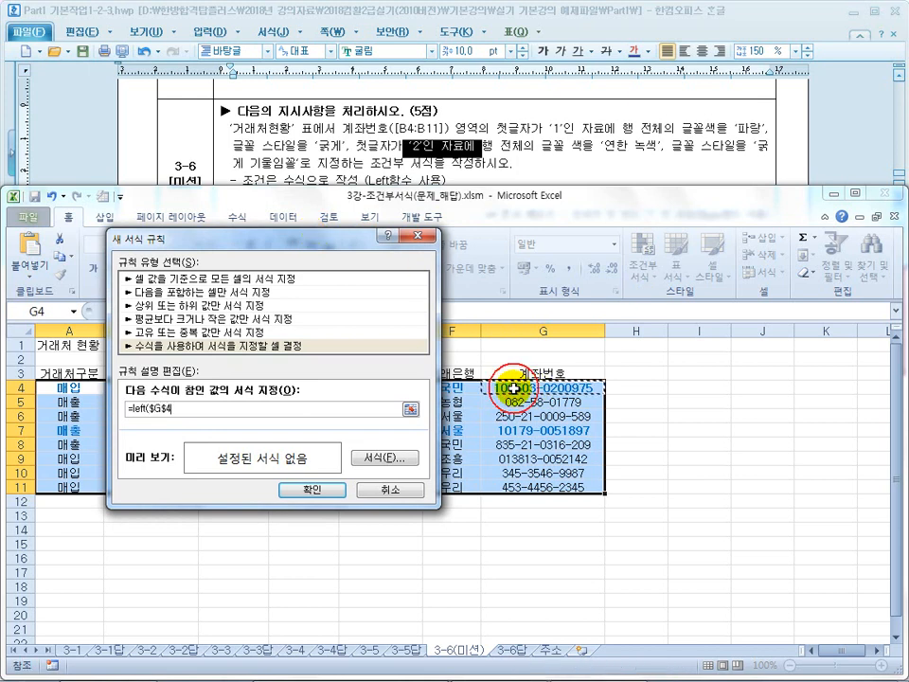
{"action": "type", "text": ",1)=\""}
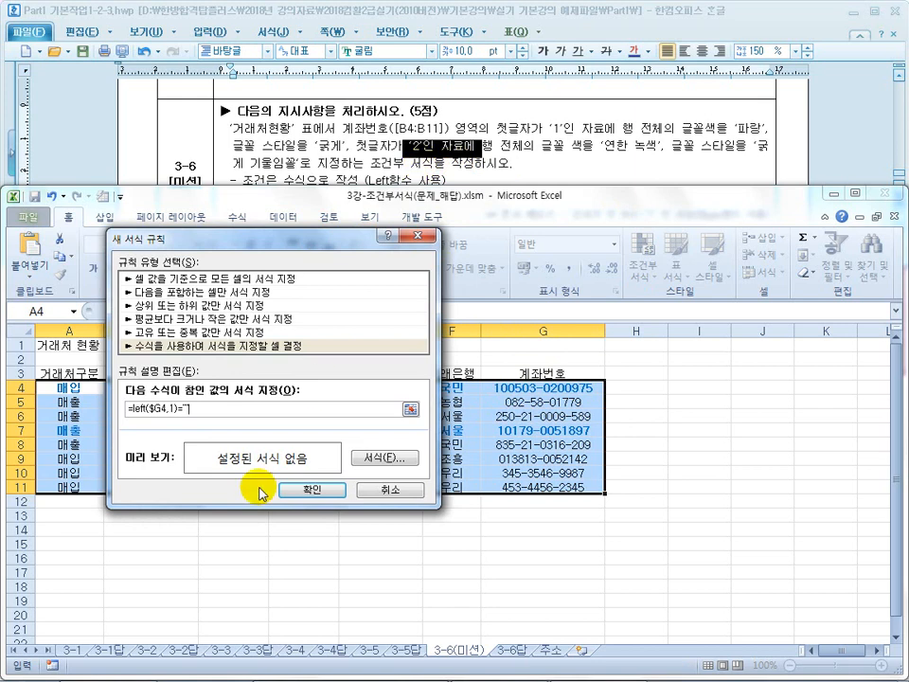
{"action": "left_click", "coordinate": [186, 409]}
{"action": "type", "text": "2"}
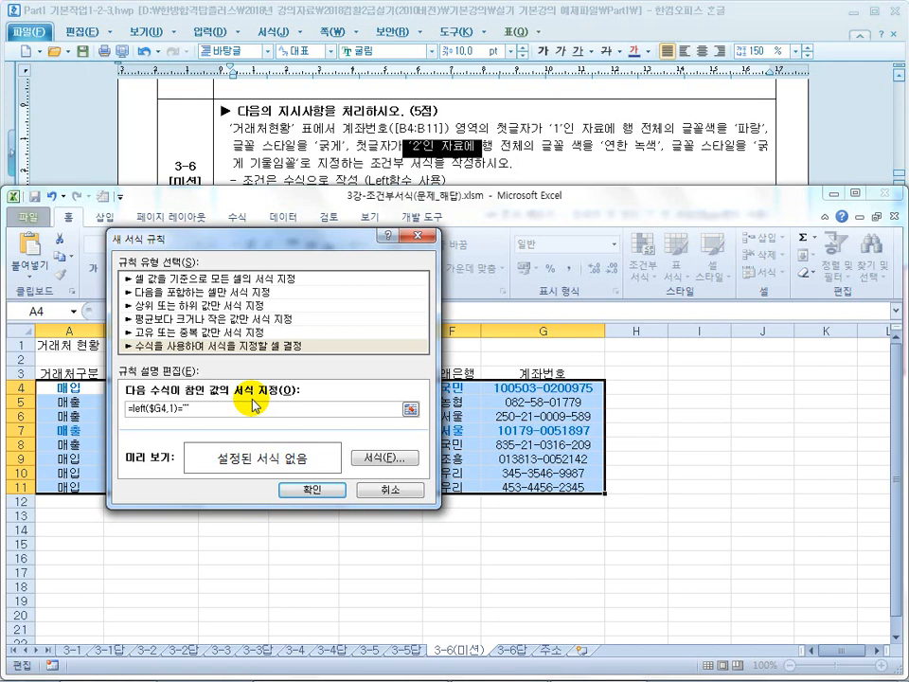
Give the new rule a light green, bold italic font and apply it to A4:G11
{"action": "left_click", "coordinate": [384, 458]}
{"action": "left_click_drag", "start_coordinate": [396, 218], "coordinate": [298, 256]}
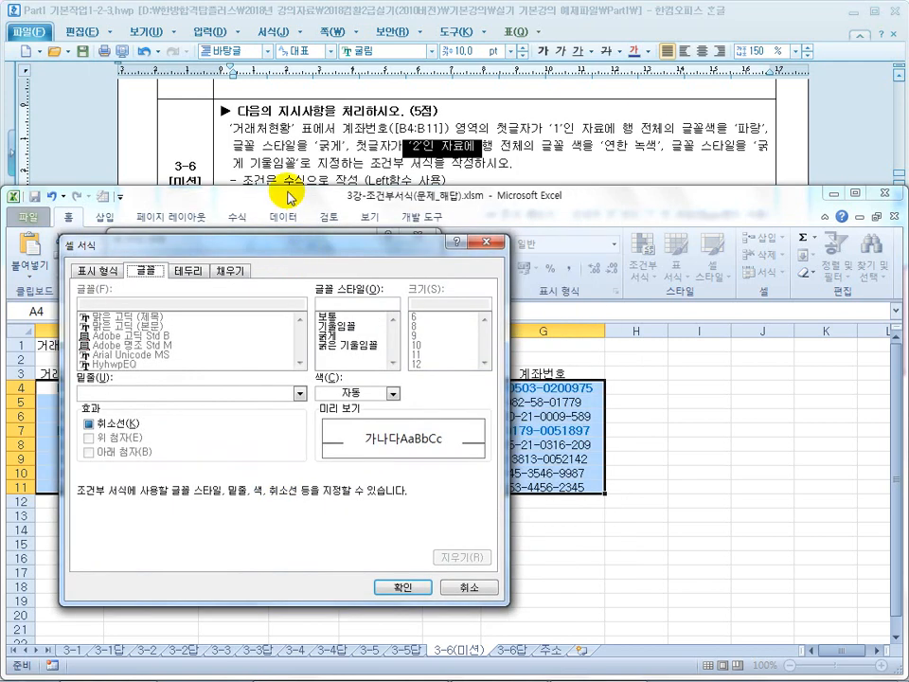
{"action": "left_click", "coordinate": [393, 394]}
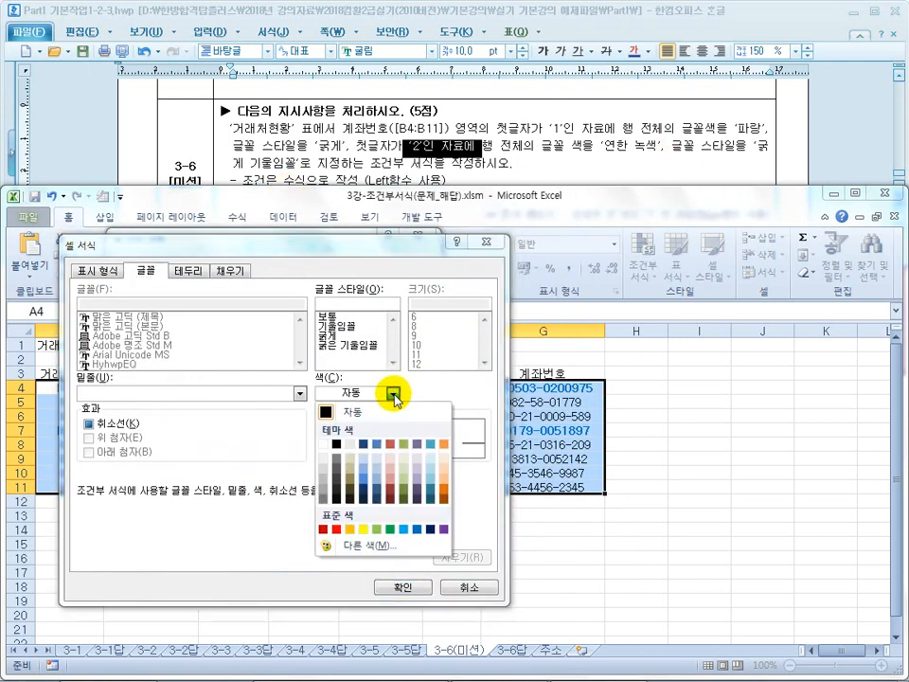
{"action": "left_click", "coordinate": [378, 530]}
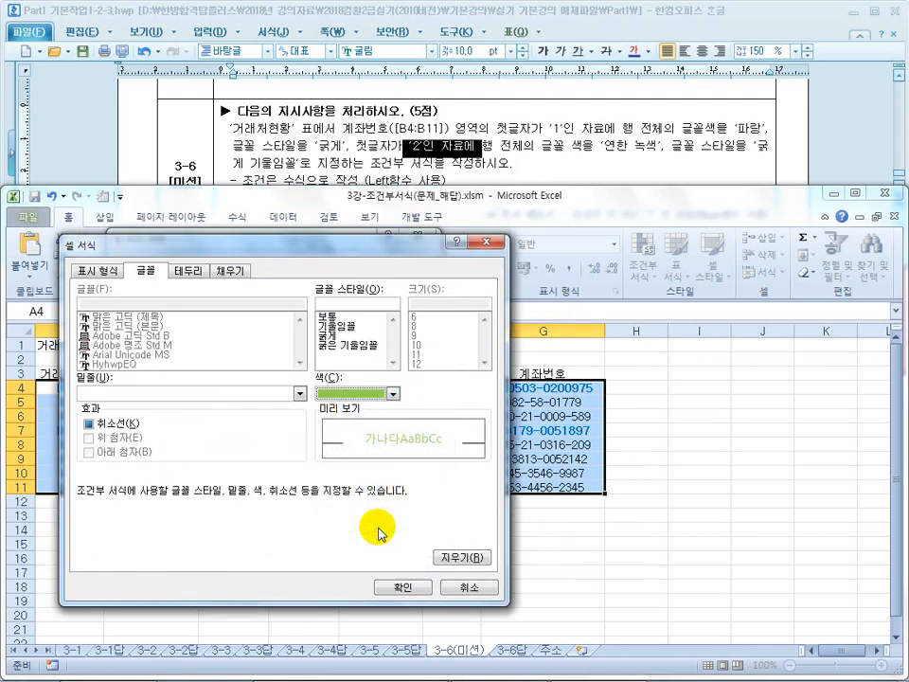
{"action": "left_click", "coordinate": [351, 346]}
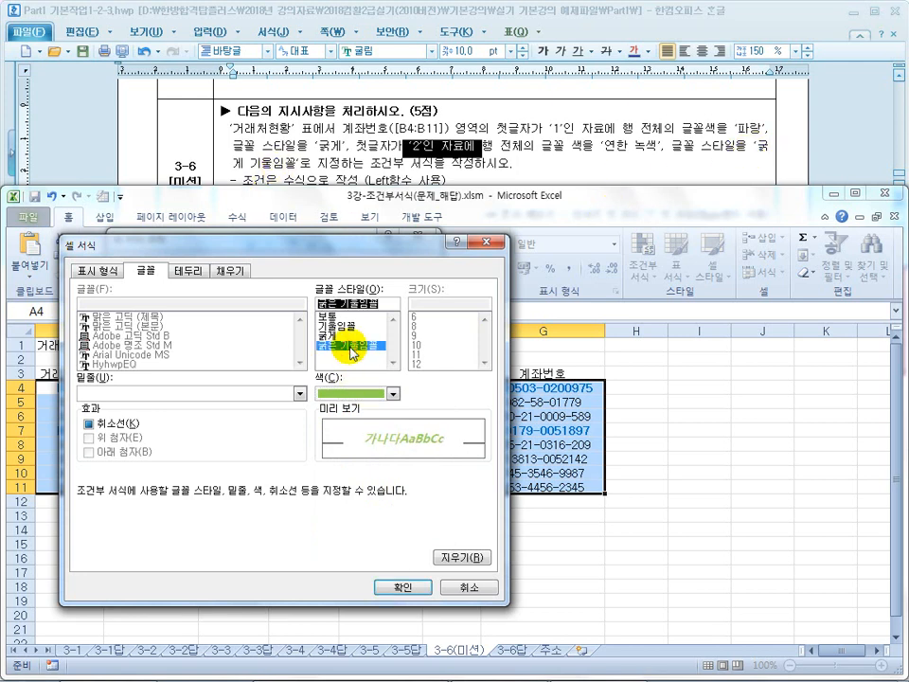
{"action": "left_click", "coordinate": [401, 587]}
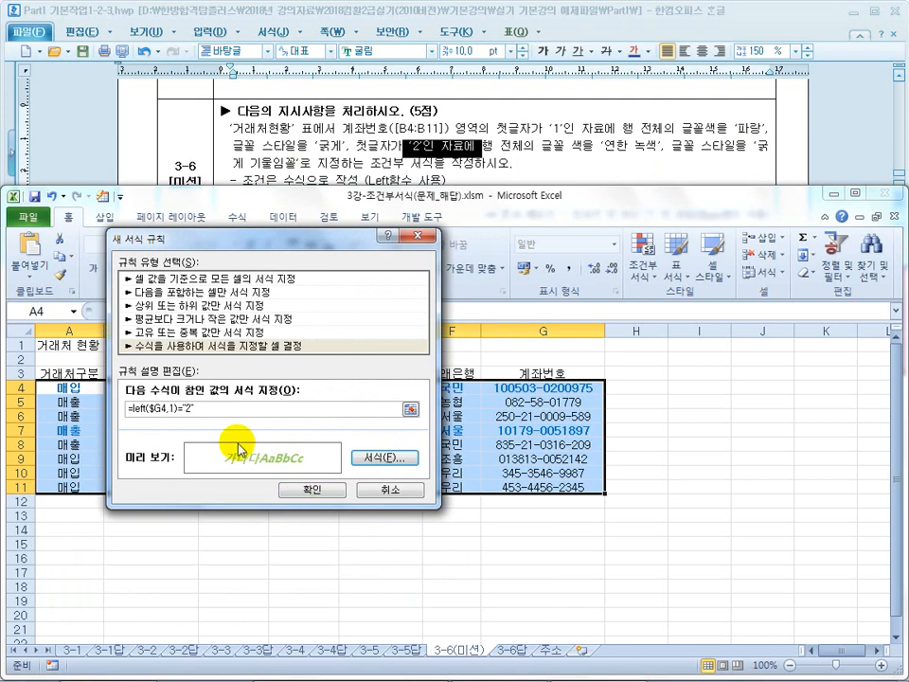
{"action": "left_click", "coordinate": [303, 490]}
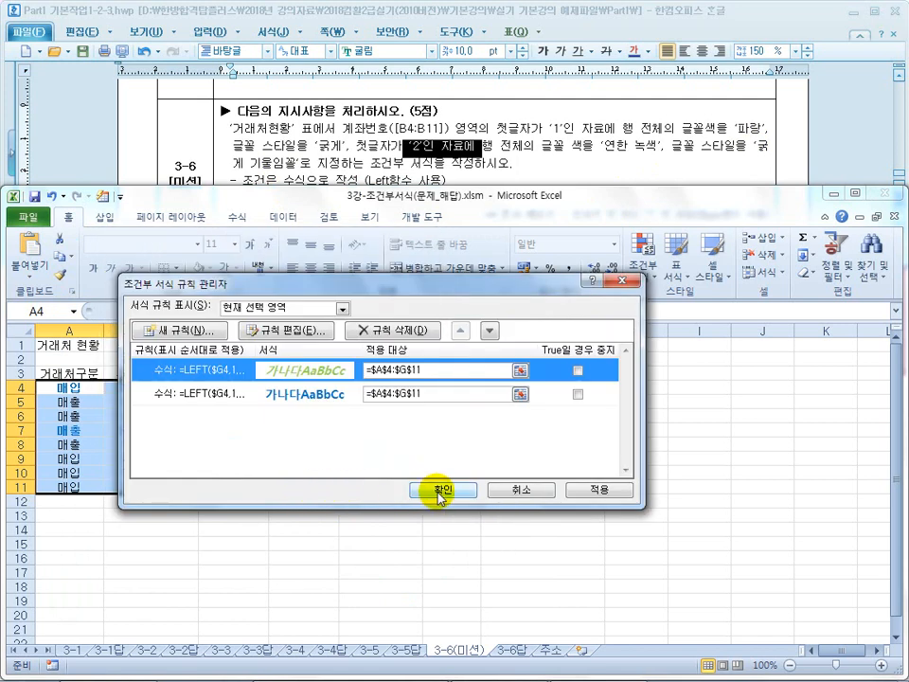
{"action": "left_click", "coordinate": [439, 494]}
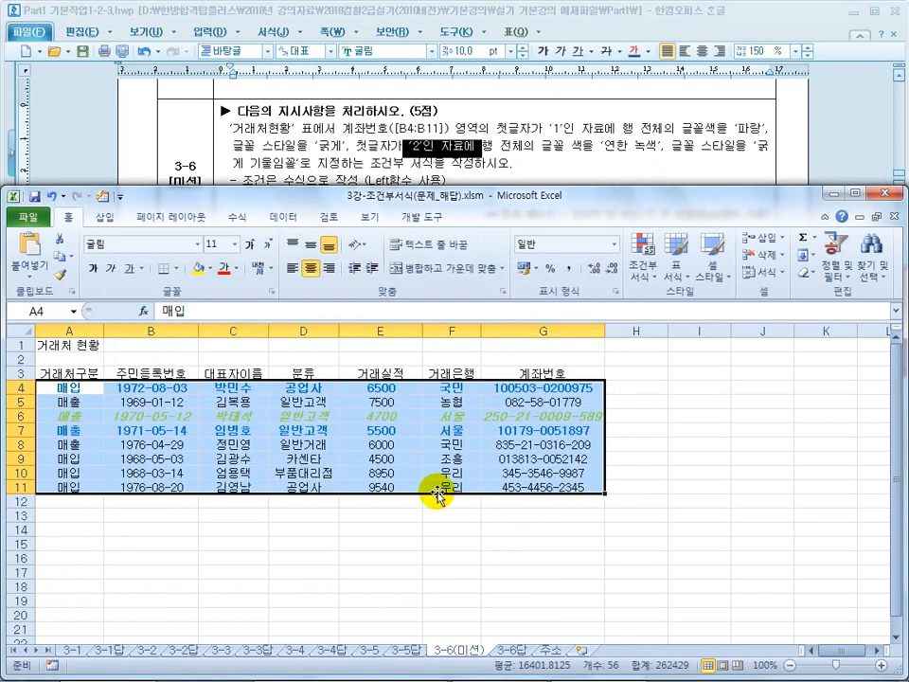
Check the formatting at G6 and compare it with cells G4, G7 and G6 on the answer sheet 3-6답
{"action": "left_click", "coordinate": [528, 415]}
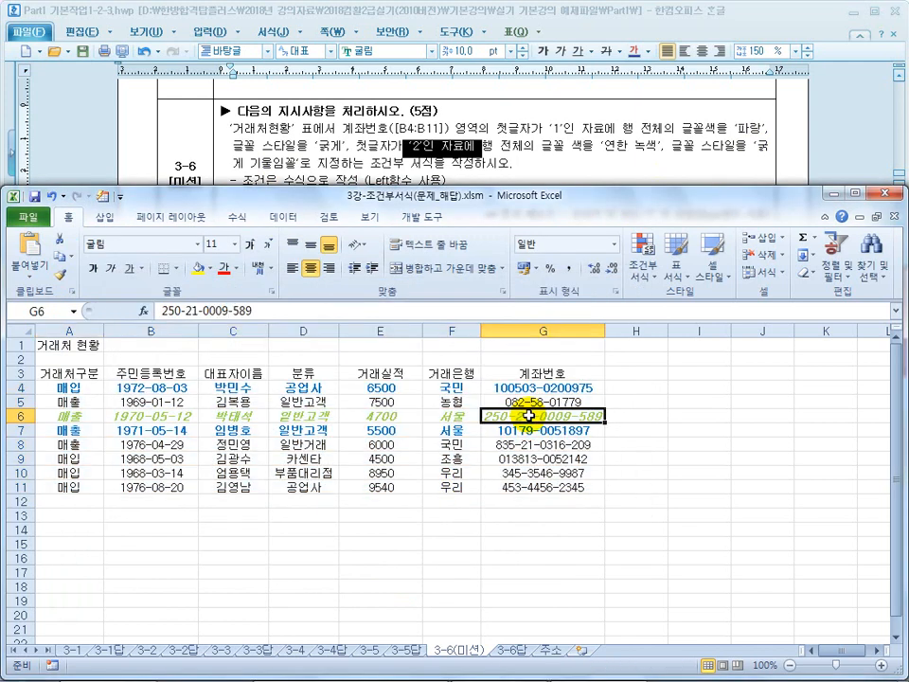
{"action": "left_click", "coordinate": [513, 650]}
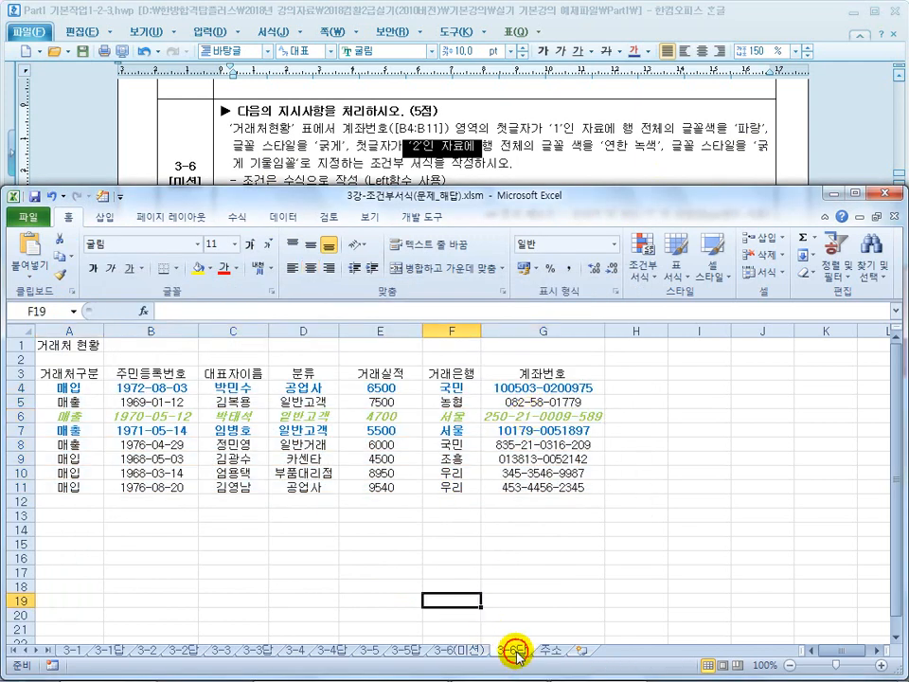
{"action": "left_click", "coordinate": [535, 389]}
{"action": "left_click", "coordinate": [535, 430]}
{"action": "left_click", "coordinate": [531, 416]}
{"action": "left_click", "coordinate": [461, 652]}
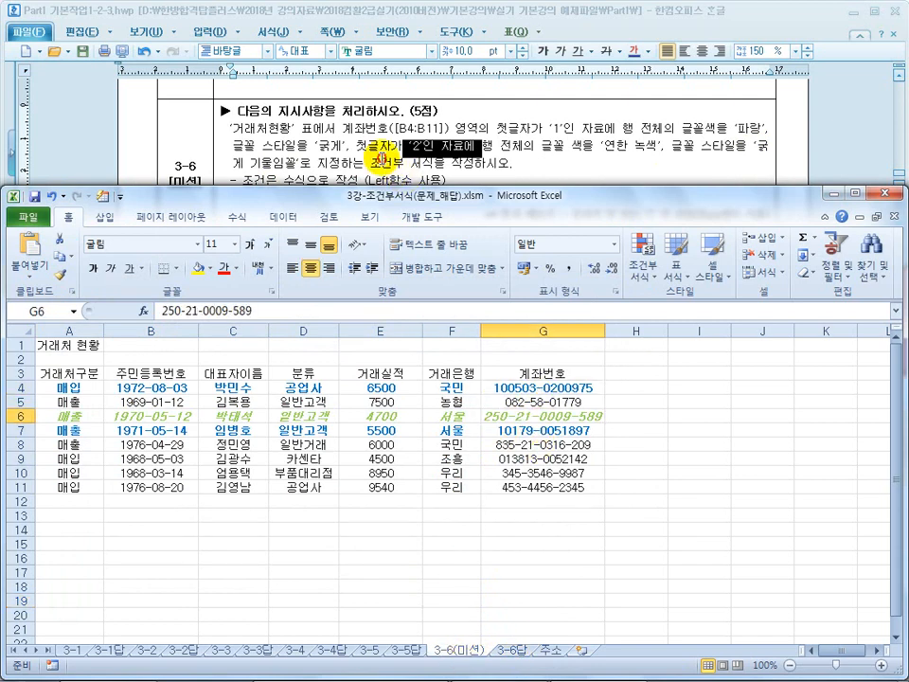
Review exercise 3-6's instructions in the Hangul document, reselecting A4:G11 in the Excel sheet for comparison
{"action": "left_click", "coordinate": [382, 163]}
{"action": "double_click", "coordinate": [376, 12]}
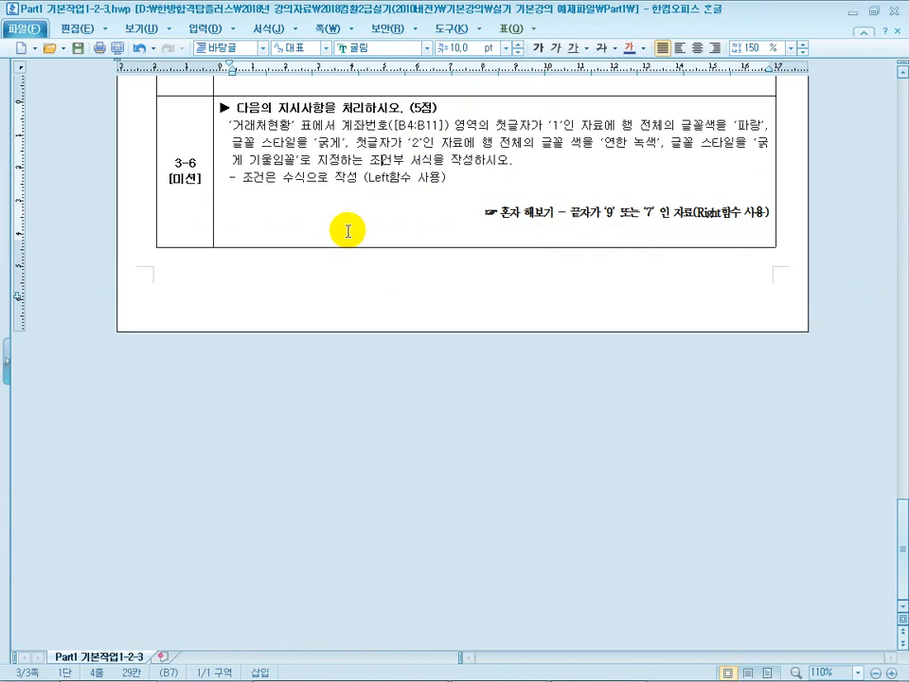
{"action": "double_click", "coordinate": [505, 16]}
{"action": "left_click_drag", "start_coordinate": [85, 388], "coordinate": [568, 494]}
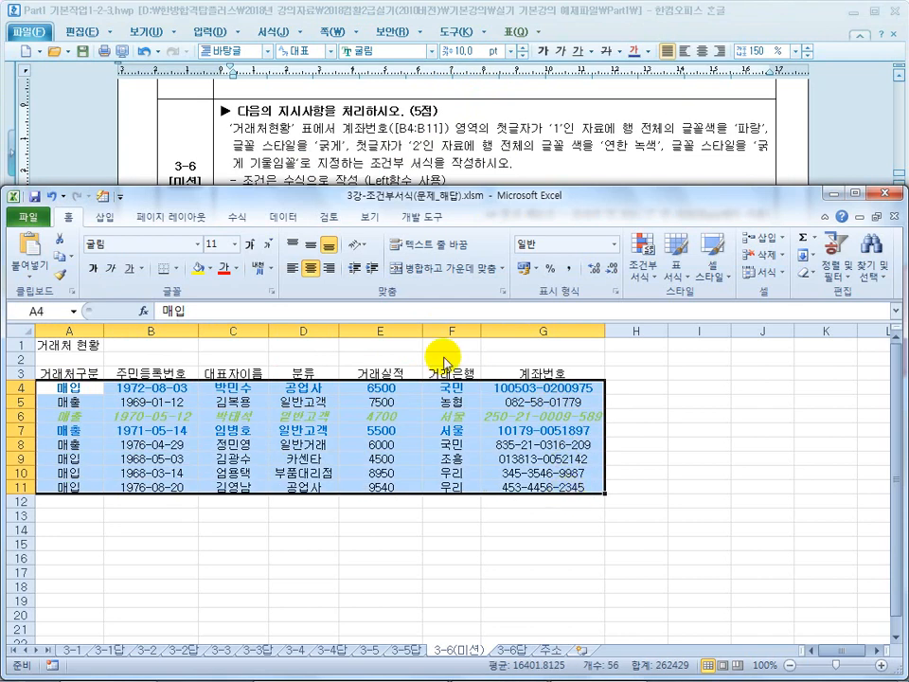
{"action": "left_click", "coordinate": [370, 161]}
{"action": "mouse_move", "coordinate": [370, 181]}
{"action": "left_mouse_down"}
{"action": "mouse_move", "coordinate": [393, 182]}
{"action": "mouse_move", "coordinate": [375, 184]}
{"action": "left_mouse_up"}
{"action": "left_click", "coordinate": [499, 165]}
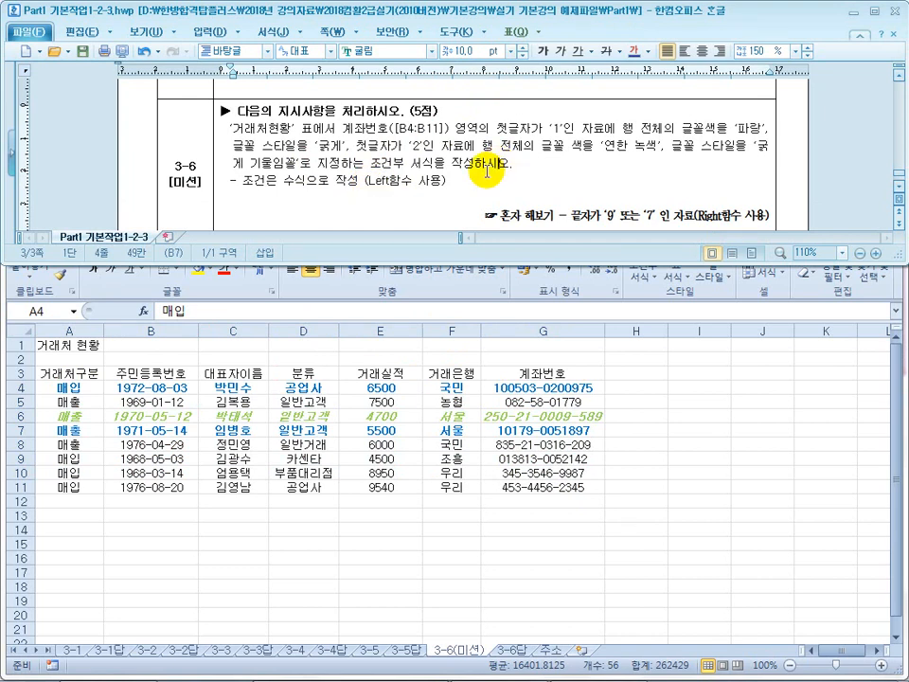
Examine exercise 3-5's wording in the Hangul document, highlighting the either-or phrase that calls for the OR function
{"action": "scroll", "coordinate": [492, 167], "scroll_direction": "up", "scroll_amount": 3}
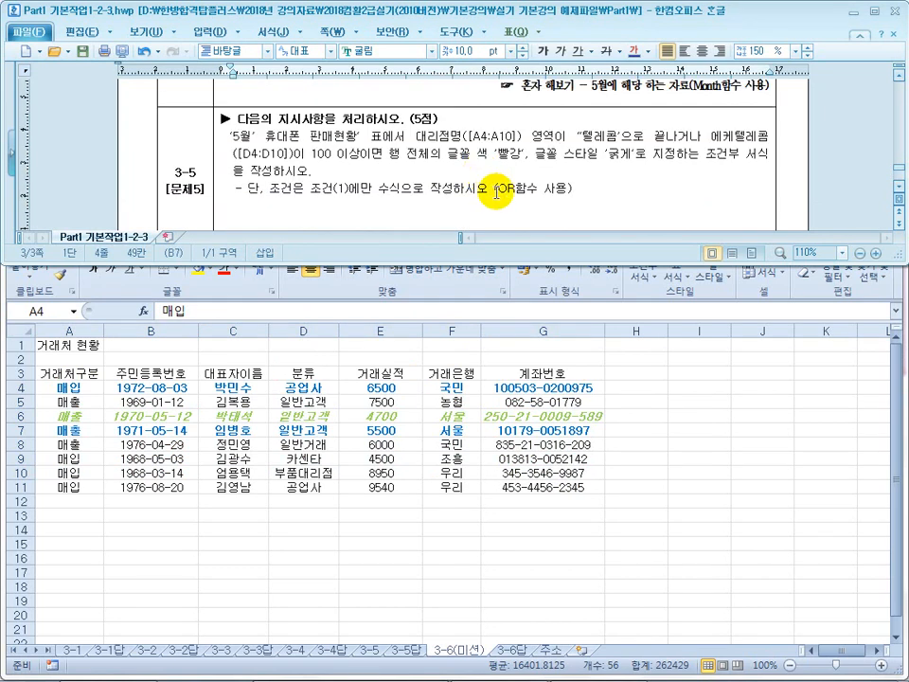
{"action": "left_click_drag", "start_coordinate": [542, 187], "coordinate": [490, 189]}
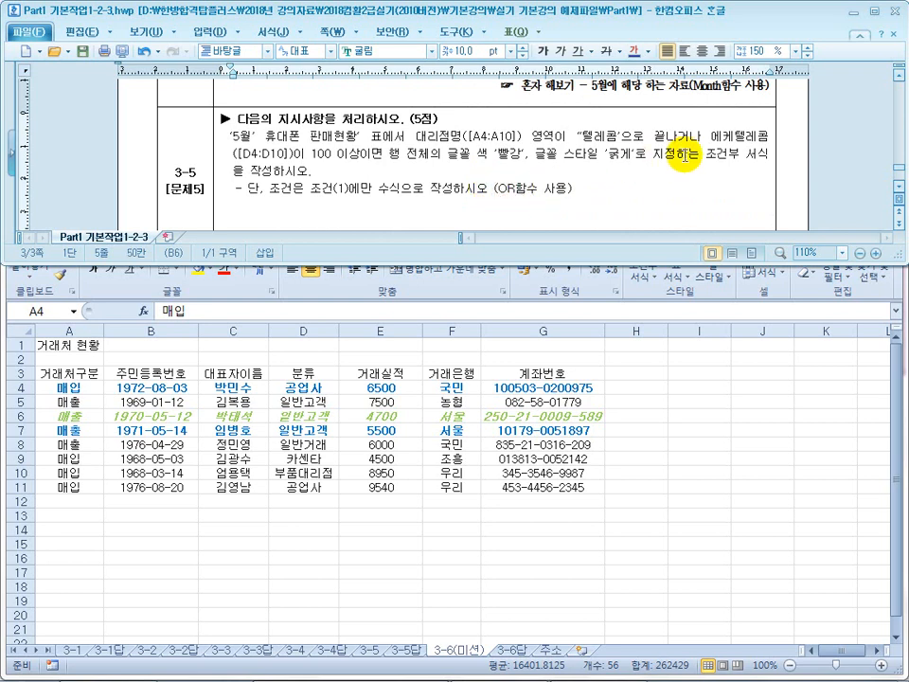
{"action": "left_click_drag", "start_coordinate": [644, 119], "coordinate": [653, 128]}
{"action": "left_click", "coordinate": [653, 129]}
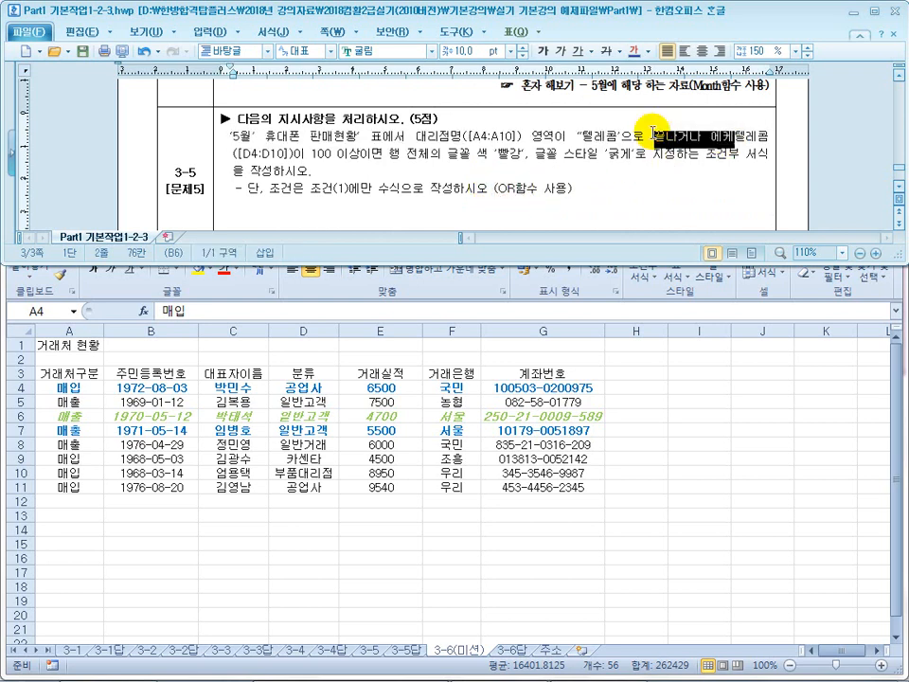
{"action": "left_click", "coordinate": [501, 190]}
Reread exercise 3-6's two conditions and highlight its formatting requirements and the conditional formatting phrase
{"action": "scroll", "coordinate": [502, 190], "scroll_direction": "down", "scroll_amount": 4}
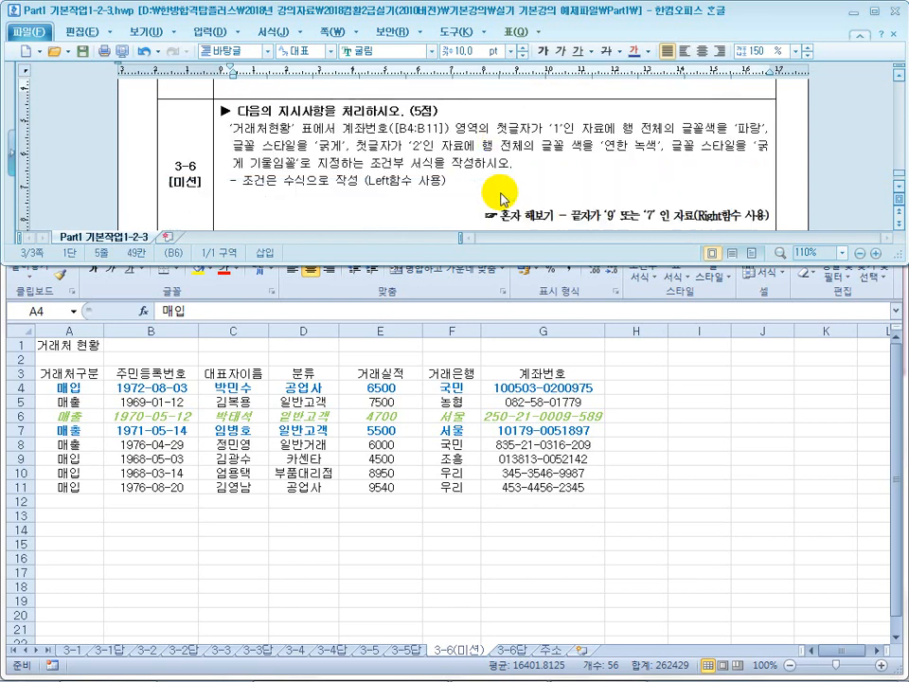
{"action": "left_click_drag", "start_coordinate": [532, 128], "coordinate": [589, 161]}
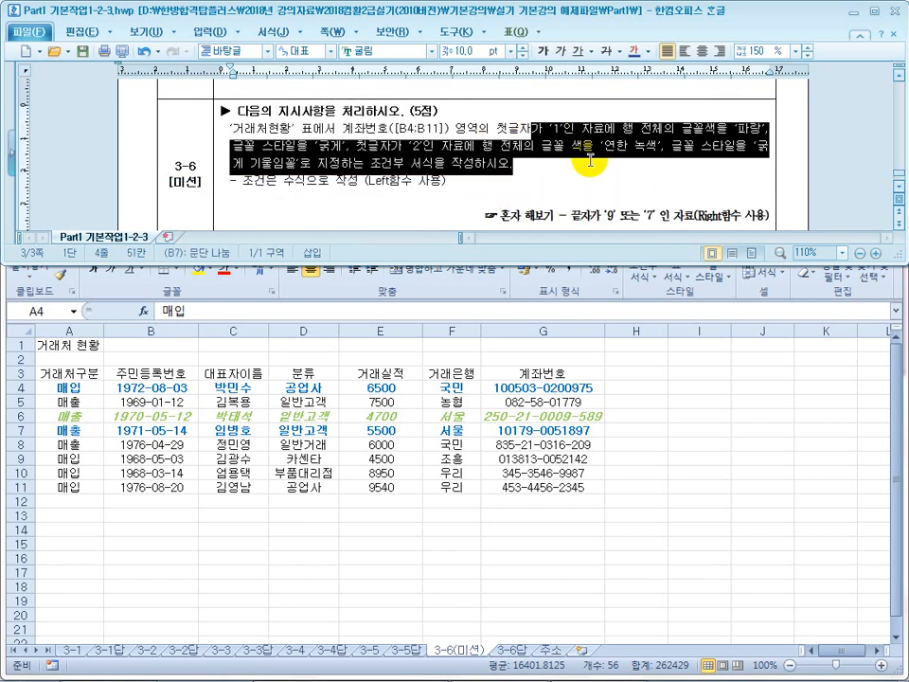
{"action": "left_click", "coordinate": [668, 153]}
{"action": "left_click_drag", "start_coordinate": [382, 163], "coordinate": [455, 165]}
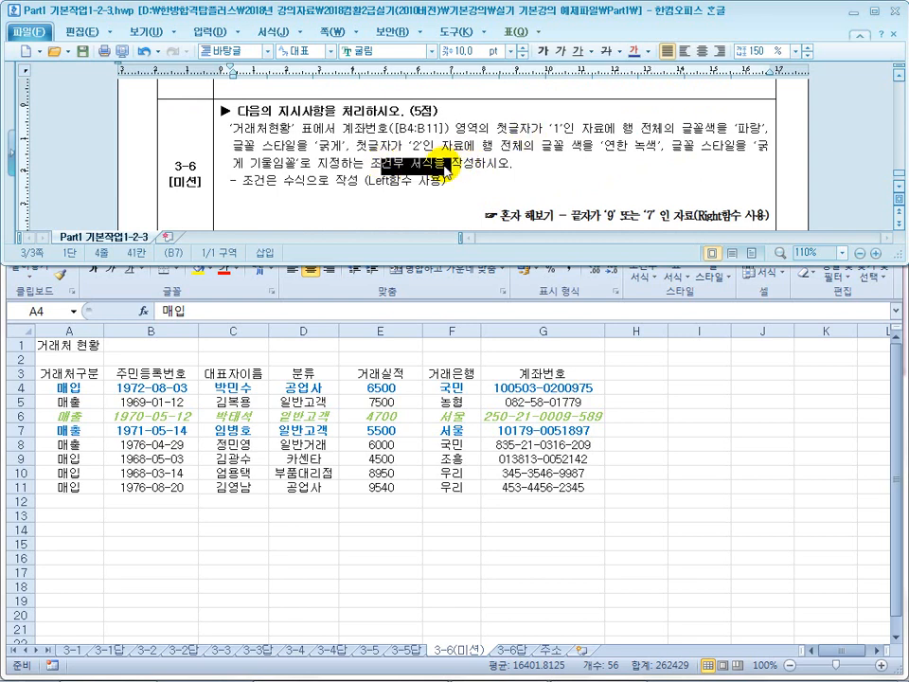
Switch to the PowerPoint slide show and review the conditional formatting summary slides from exercise 3-1 through 3-6, including the cautions
{"action": "key", "text": "super"}
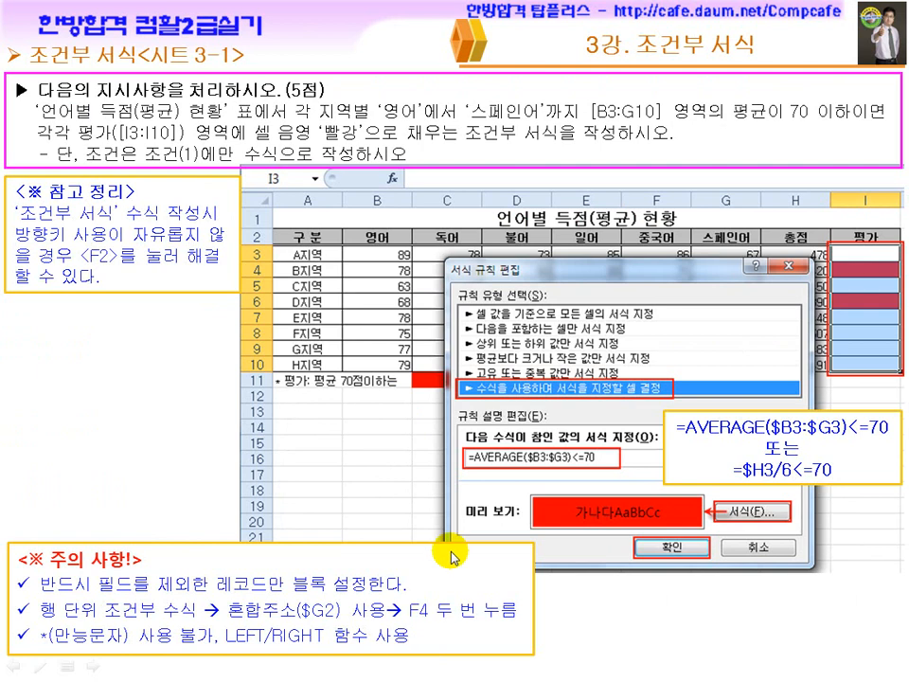
{"action": "left_click", "coordinate": [511, 528]}
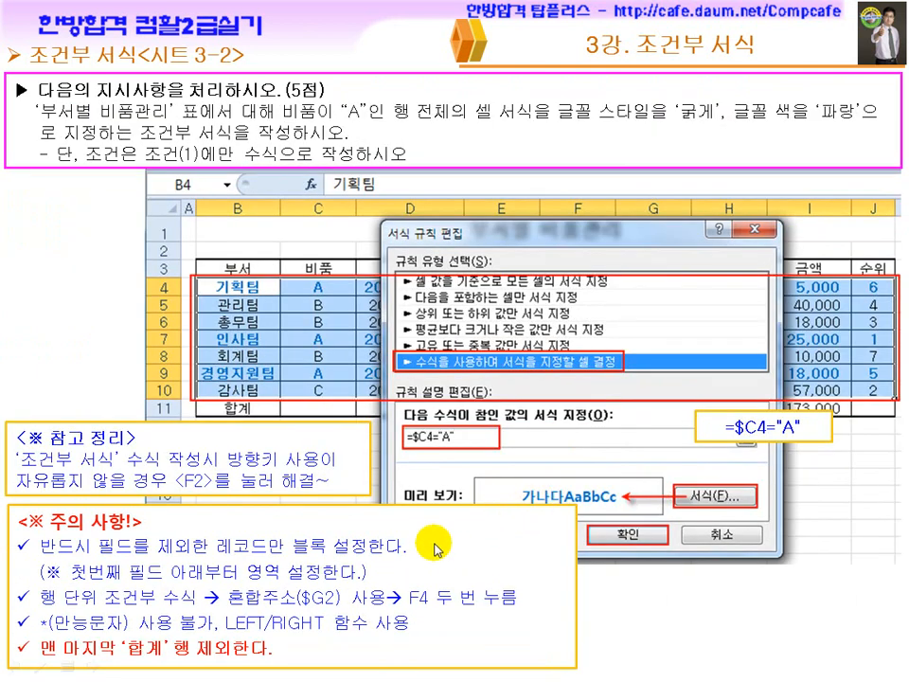
{"action": "scroll", "coordinate": [432, 543], "scroll_direction": "up", "scroll_amount": 1}
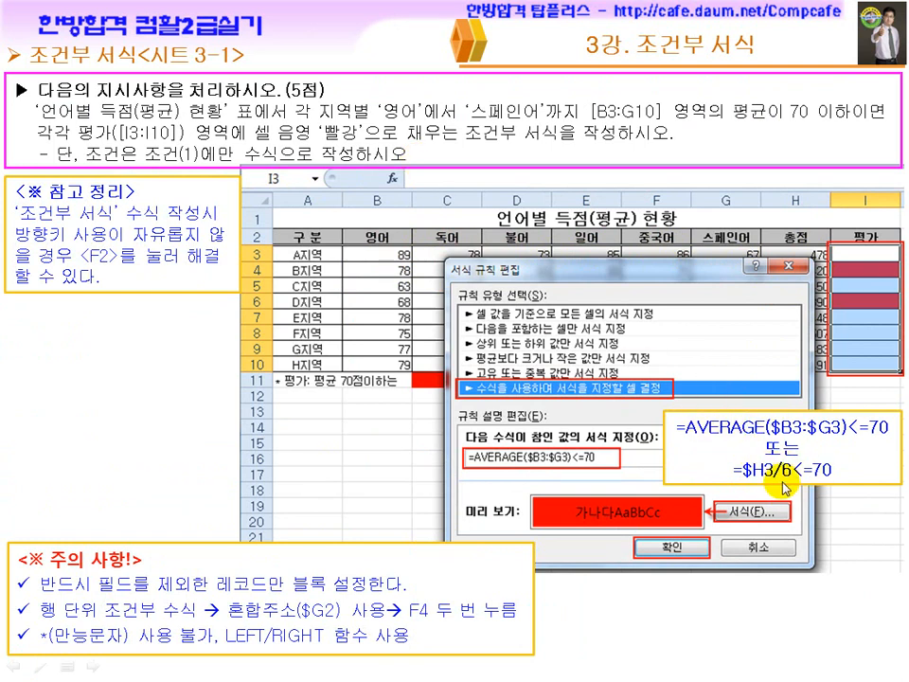
{"action": "left_click", "coordinate": [649, 513]}
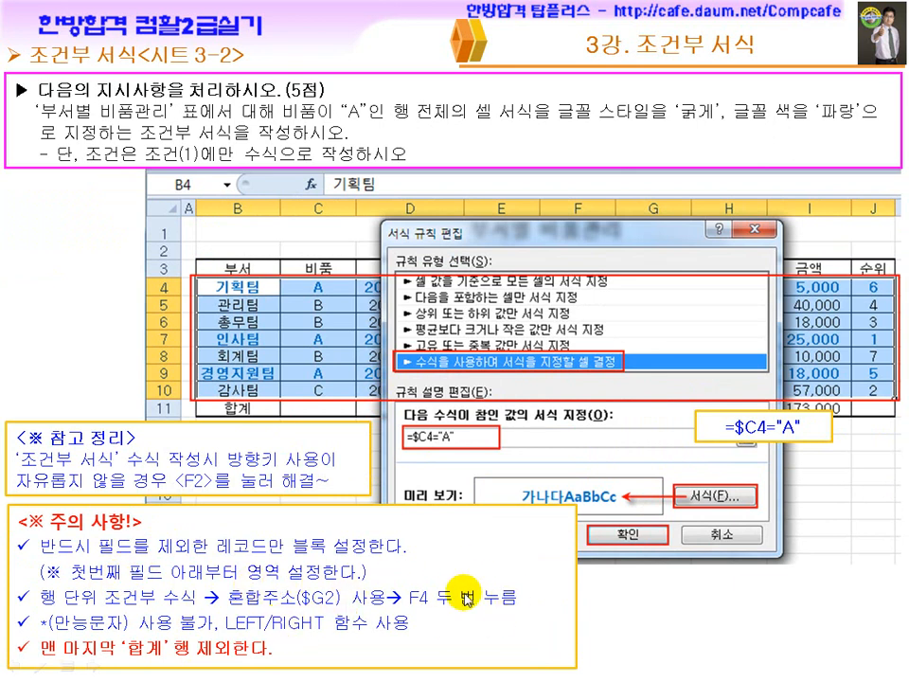
{"action": "left_click", "coordinate": [360, 519]}
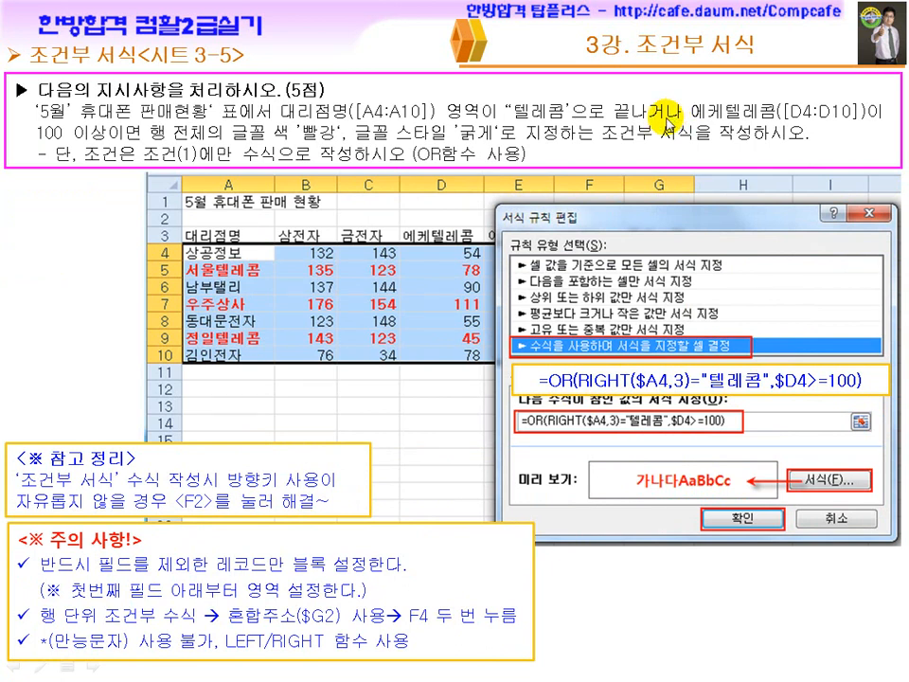
{"action": "left_click", "coordinate": [652, 244]}
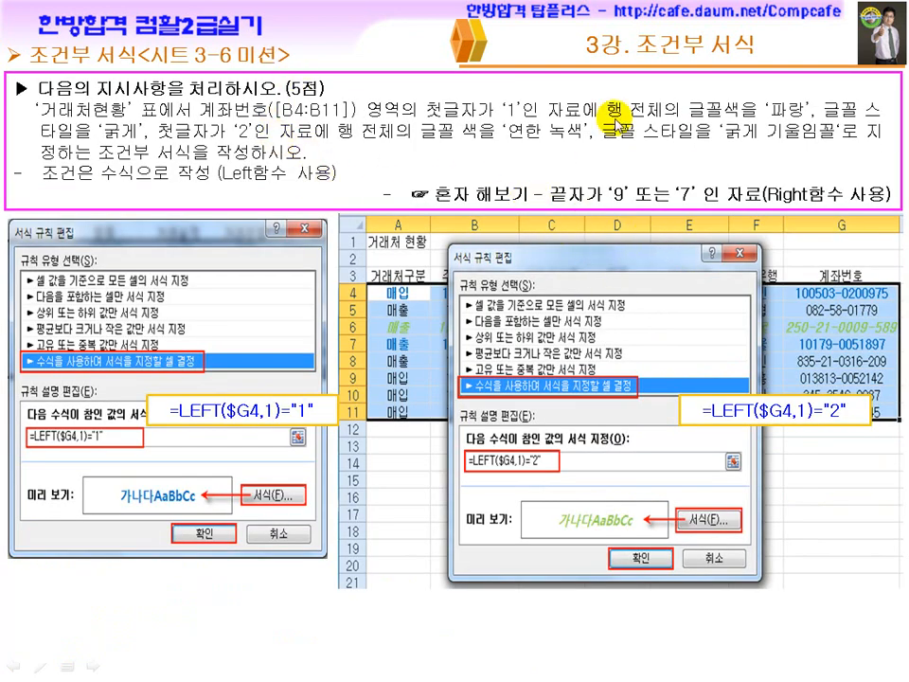
{"action": "left_click", "coordinate": [414, 456]}
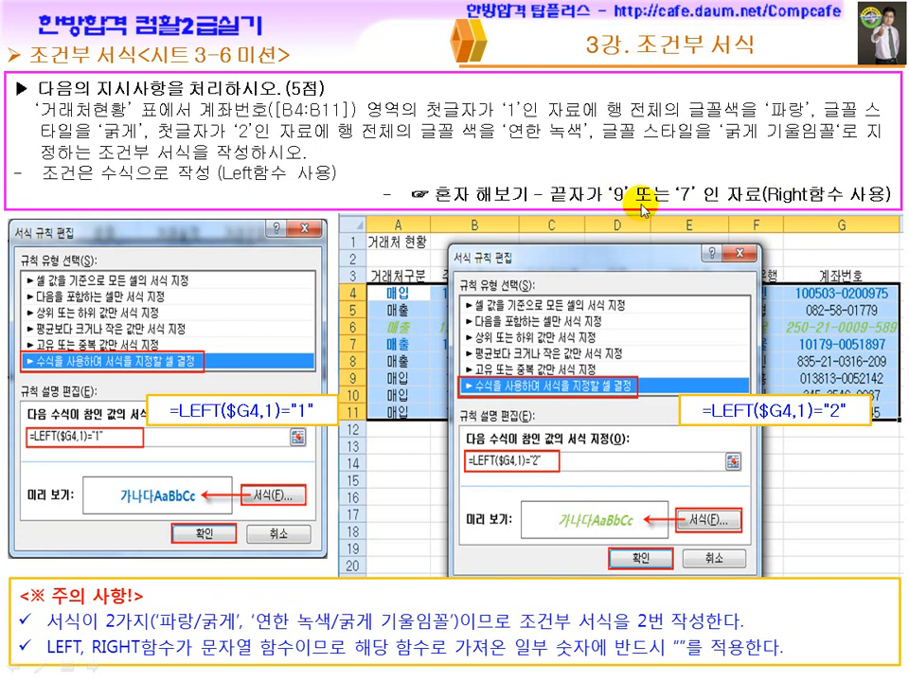
Switch to the Excel workbook and delete both conditional formatting rules from A4:G11 on the 3-6(미션) sheet
{"action": "key", "text": "super"}
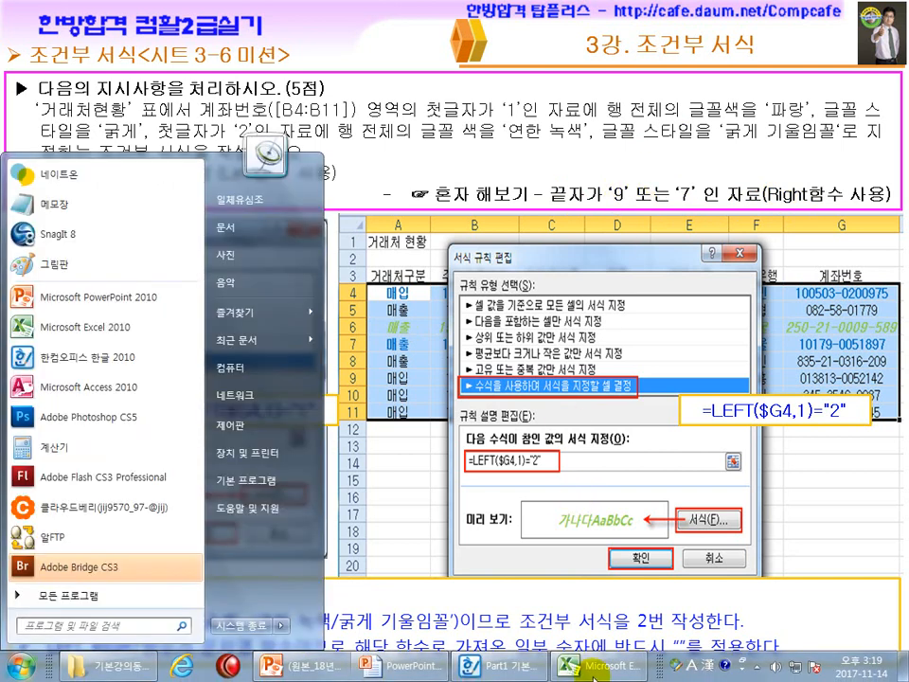
{"action": "left_click", "coordinate": [592, 668]}
{"action": "left_click", "coordinate": [520, 490]}
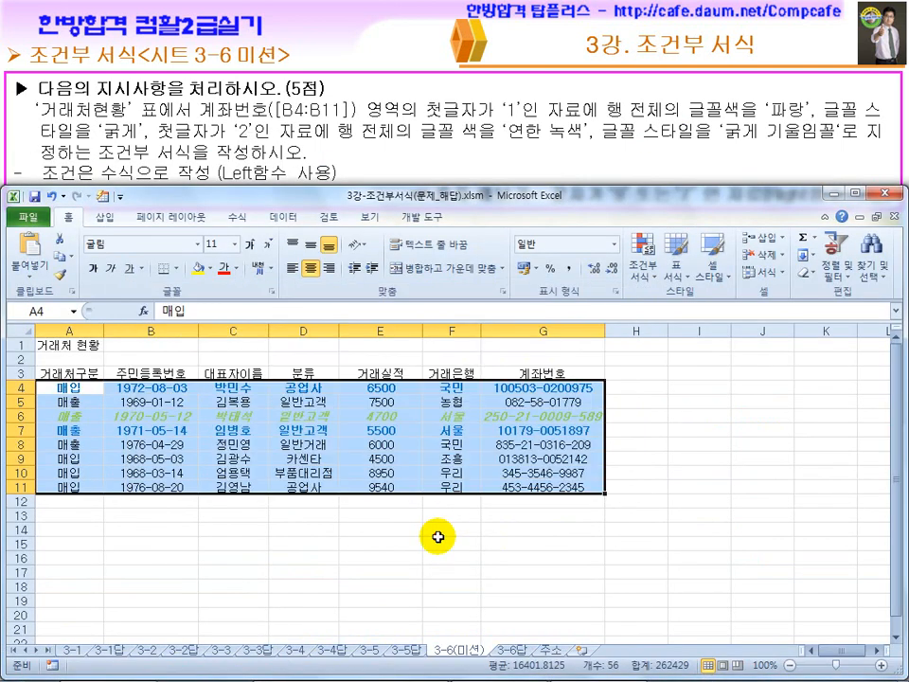
{"action": "left_click", "coordinate": [452, 543]}
{"action": "left_click_drag", "start_coordinate": [92, 389], "coordinate": [544, 487]}
{"action": "left_click", "coordinate": [656, 292]}
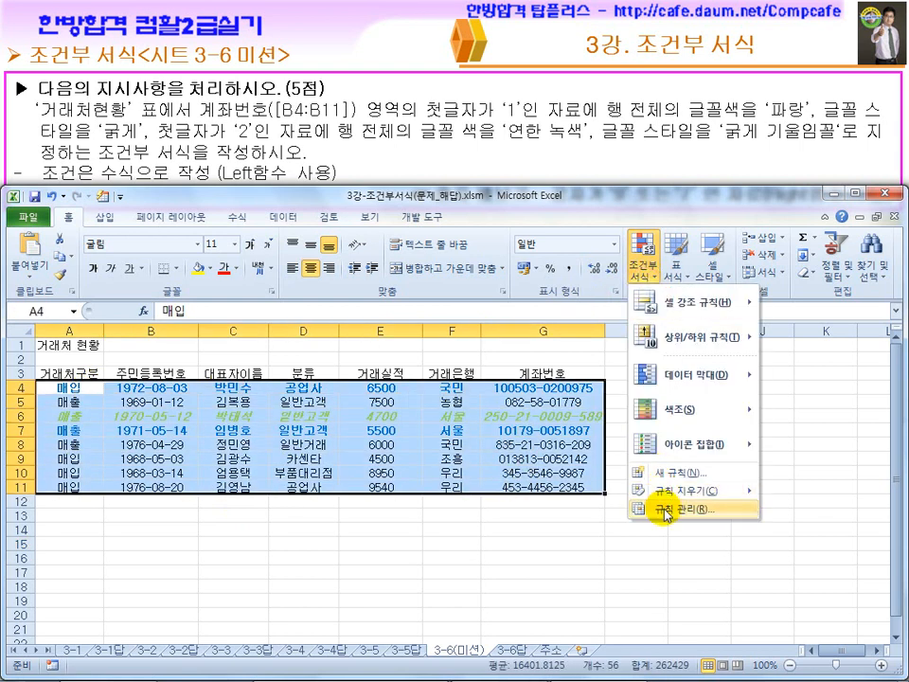
{"action": "left_click", "coordinate": [669, 508]}
{"action": "left_click", "coordinate": [420, 333]}
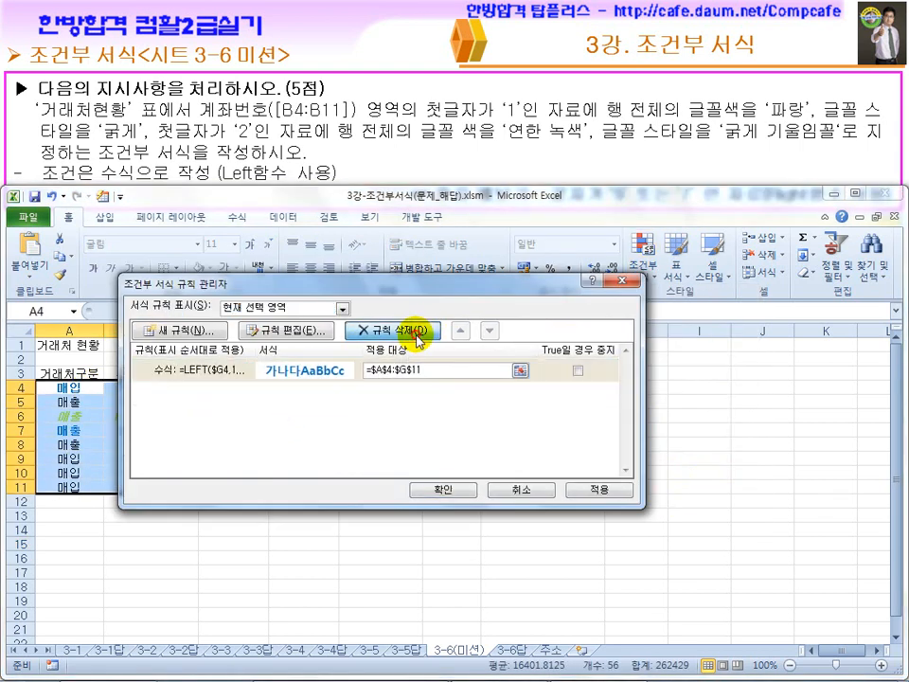
{"action": "left_click", "coordinate": [420, 334]}
{"action": "left_click", "coordinate": [445, 488]}
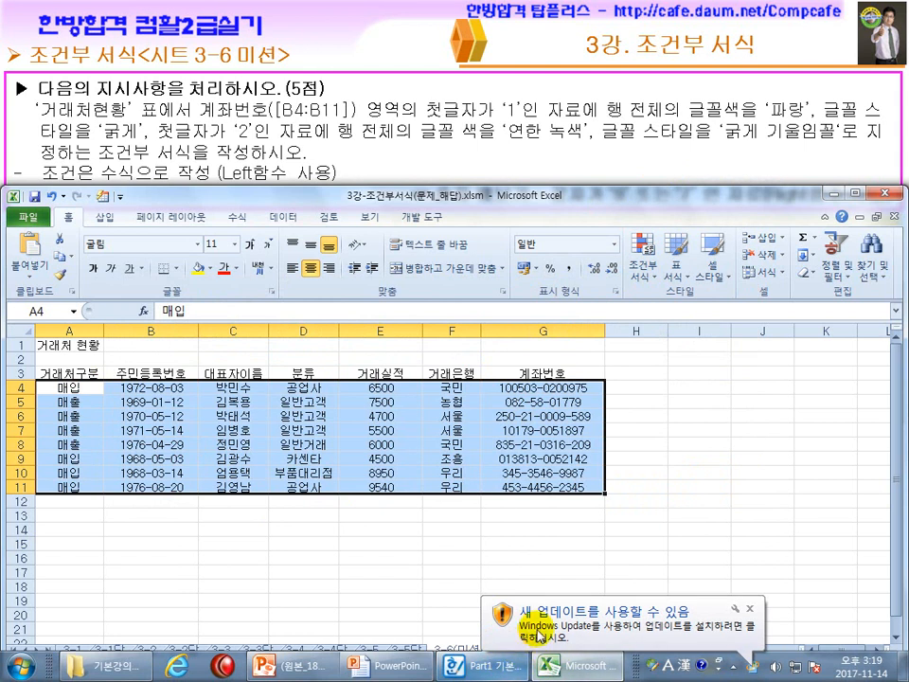
Recheck the slide's self-practice condition, then start a formula-based conditional formatting rule for A4:G11 in Excel
{"action": "left_click", "coordinate": [410, 672]}
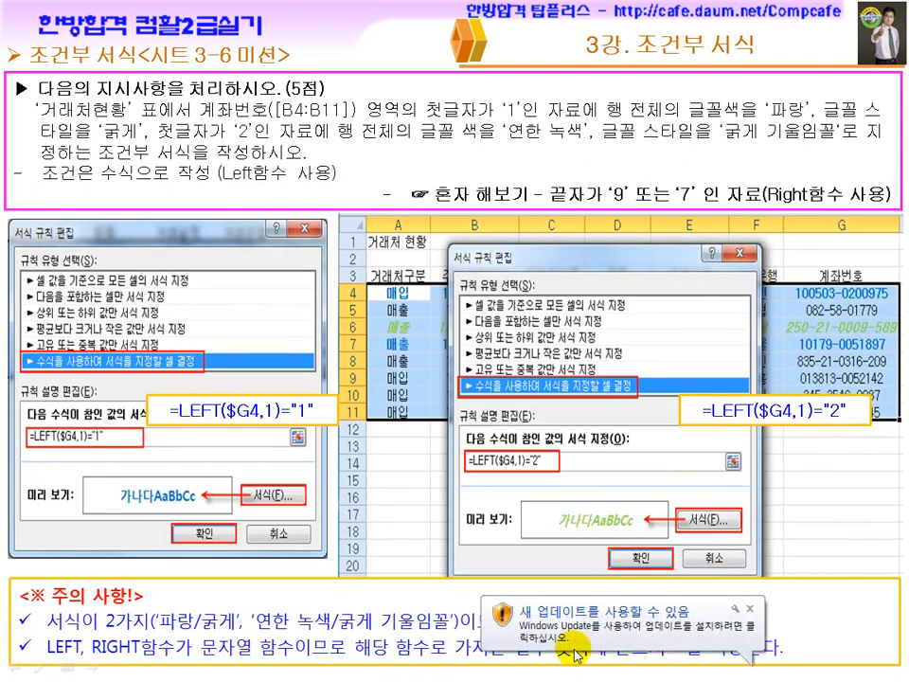
{"action": "key", "text": "super"}
{"action": "left_click", "coordinate": [603, 668]}
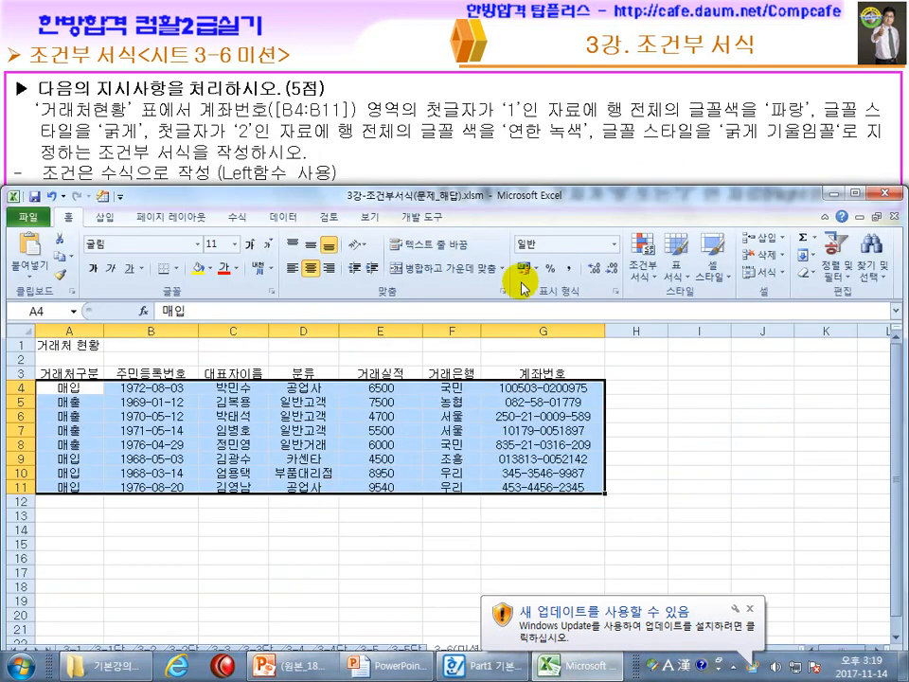
{"action": "left_click", "coordinate": [641, 266]}
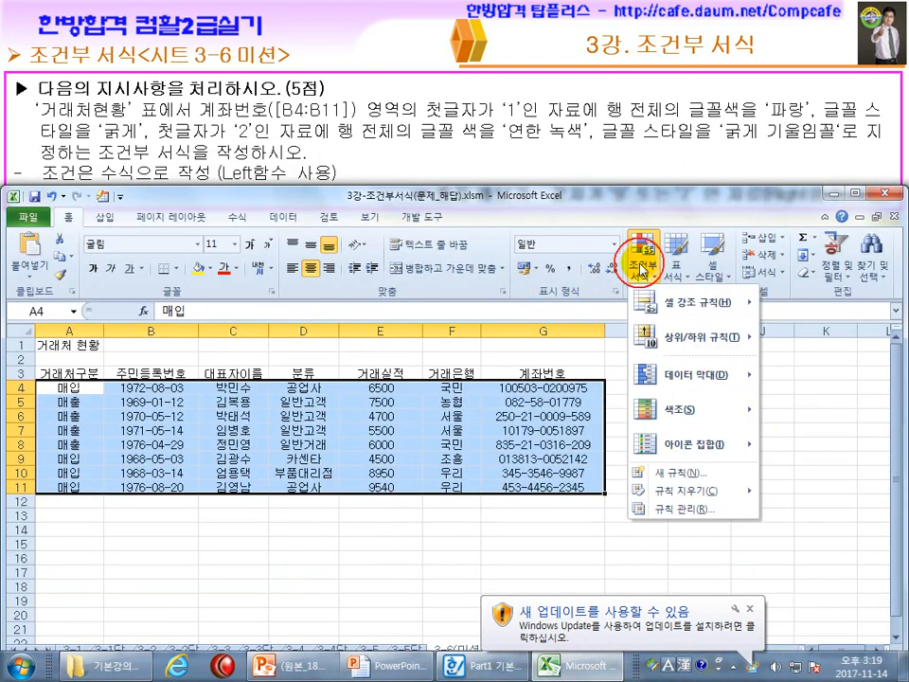
{"action": "left_click", "coordinate": [652, 472]}
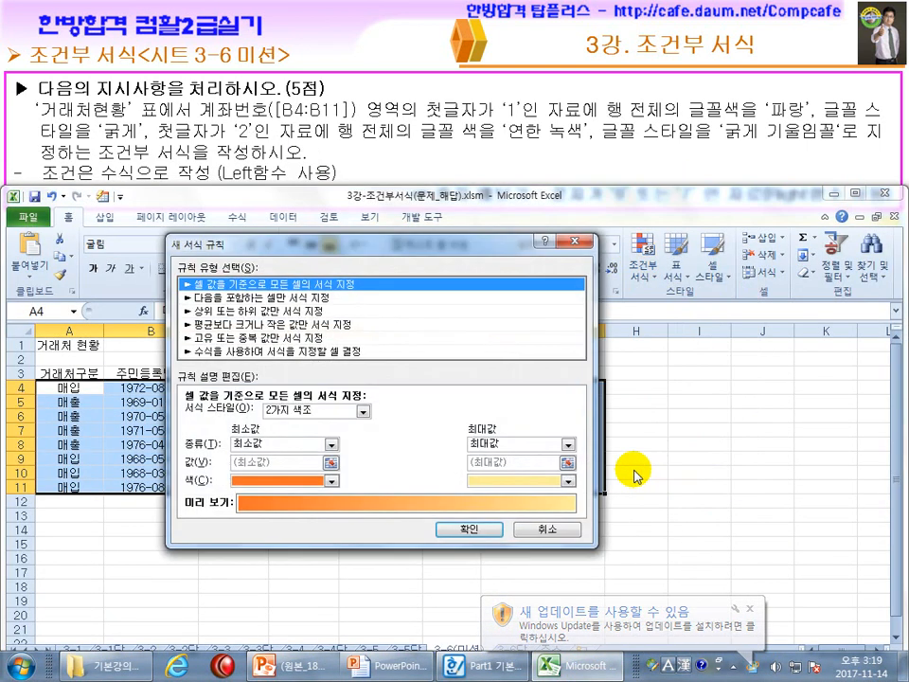
{"action": "left_click", "coordinate": [260, 351]}
{"action": "left_click", "coordinate": [237, 415]}
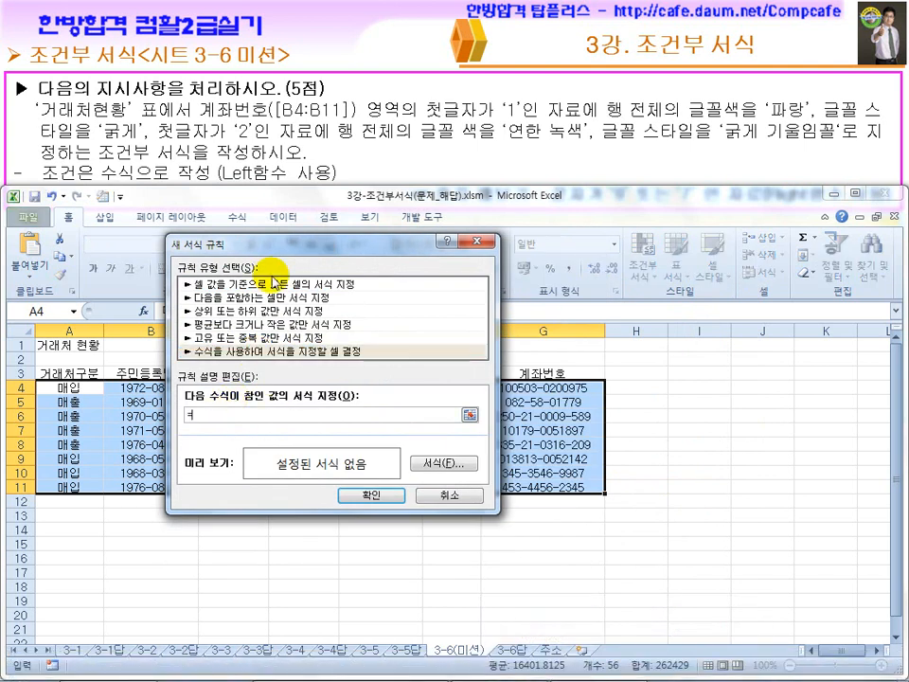
Enter the rule's first condition as =right($G4,1)="7", keeping only column G absolute
{"action": "key", "text": "super"}
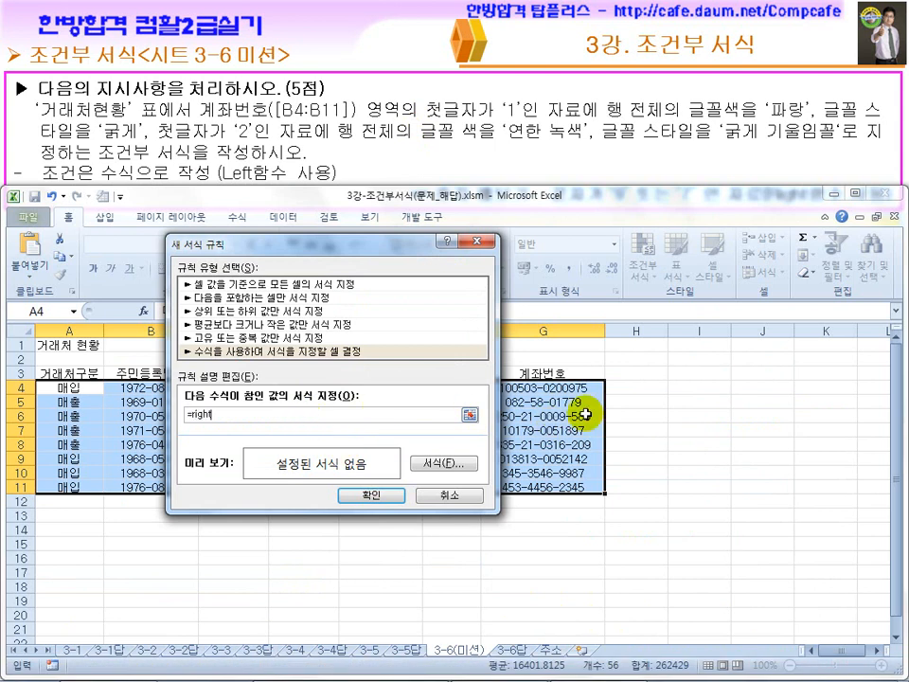
{"action": "left_click", "coordinate": [547, 388]}
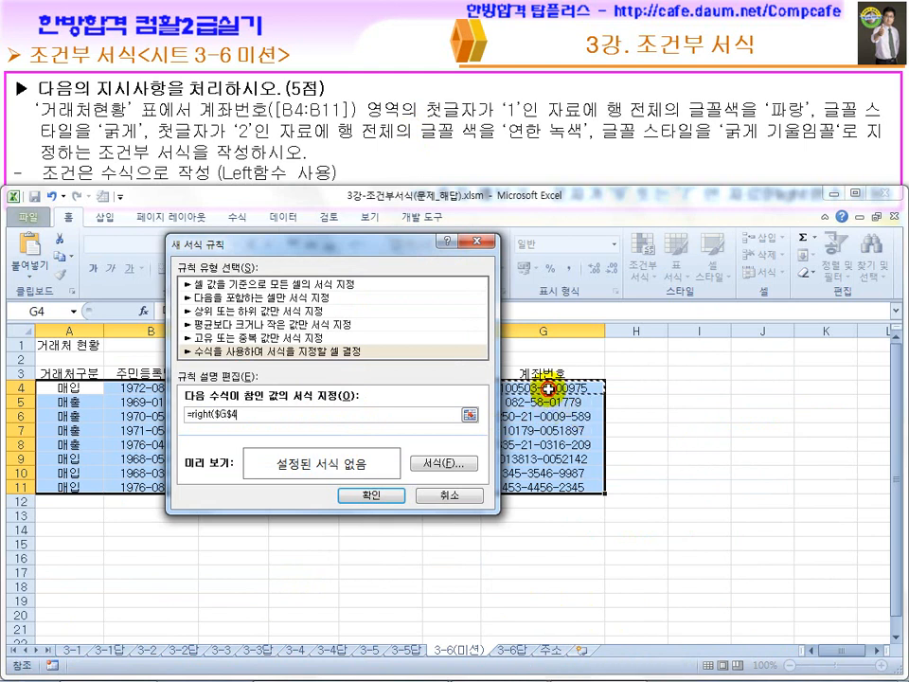
{"action": "left_click_drag", "start_coordinate": [359, 243], "coordinate": [249, 244]}
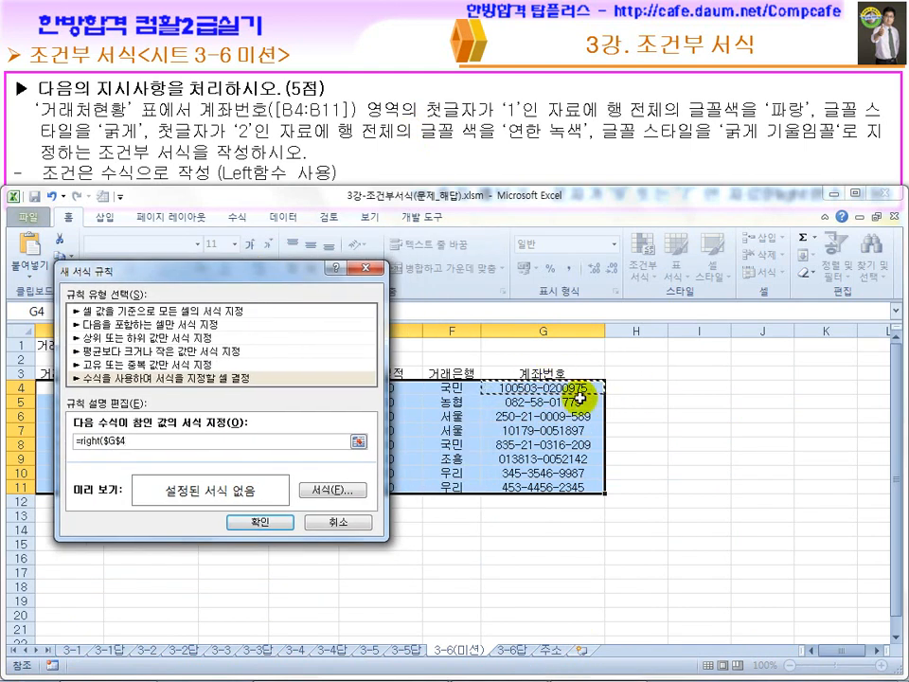
{"action": "key", "text": "F4"}
{"action": "key", "text": "F4"}
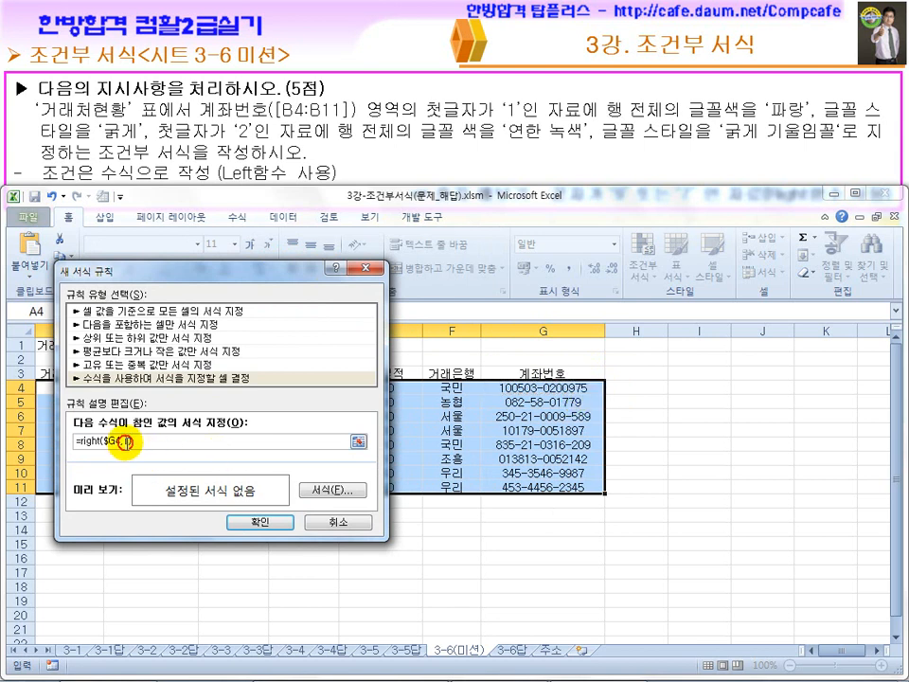
{"action": "type", "text": "=\"\""}
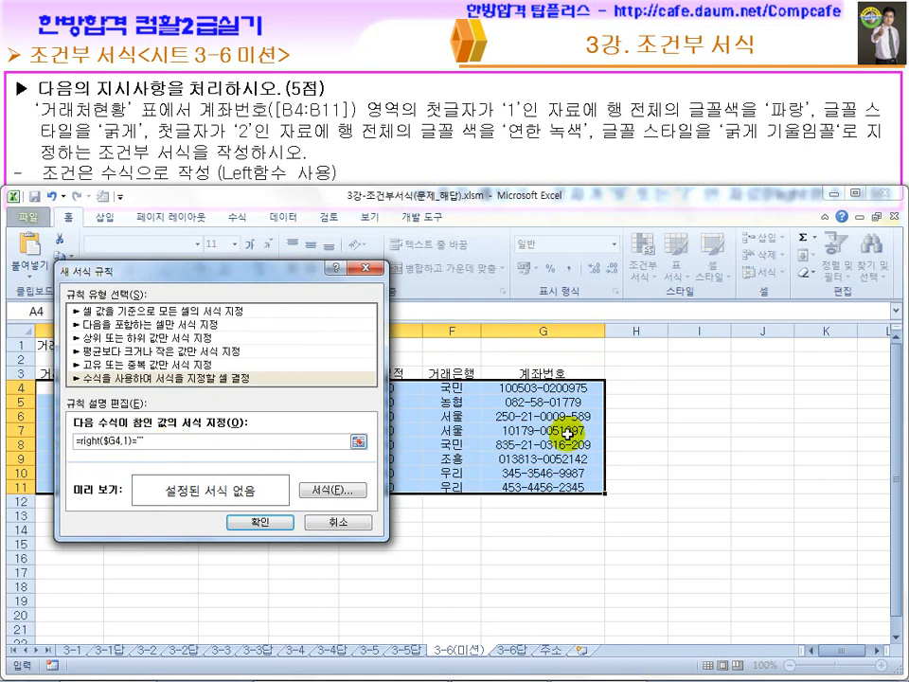
{"action": "left_click", "coordinate": [140, 442]}
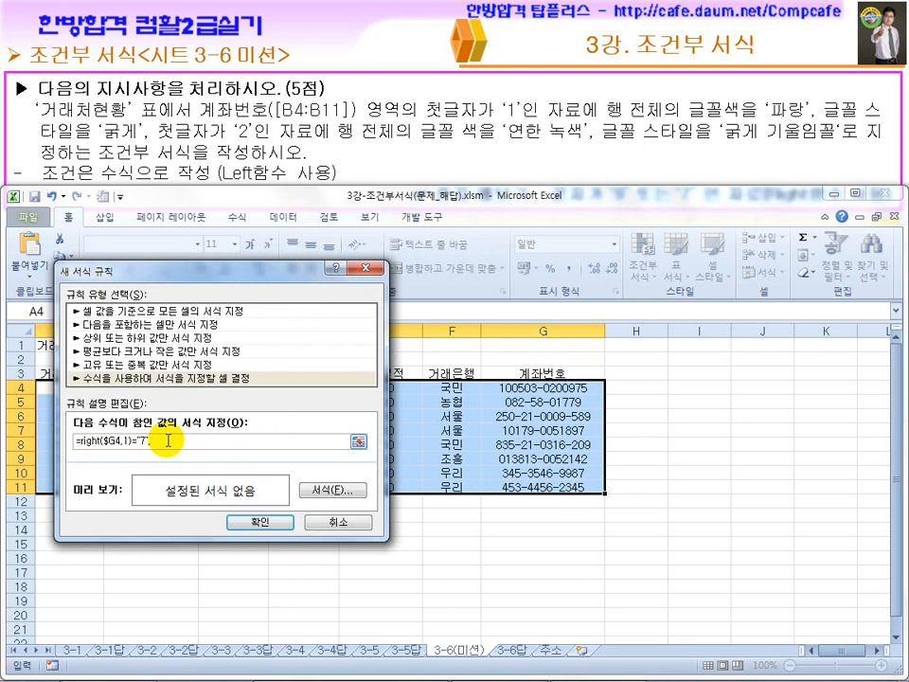
Append a comma and the second condition right($G4,1)="9" to the rule formula
{"action": "left_click_drag", "start_coordinate": [149, 441], "coordinate": [178, 452]}
{"action": "left_click", "coordinate": [175, 442]}
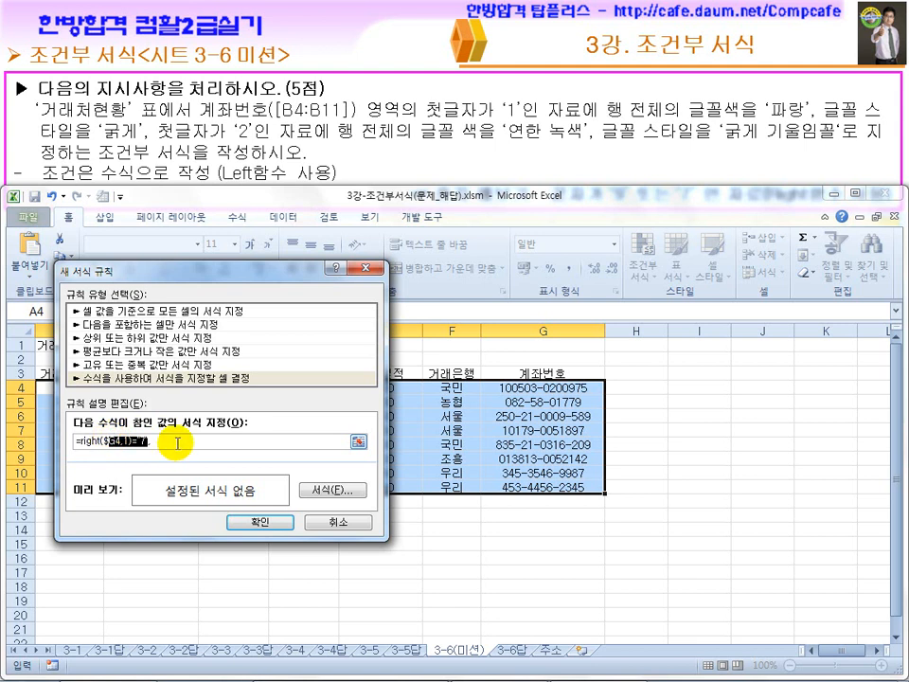
{"action": "left_click", "coordinate": [201, 444]}
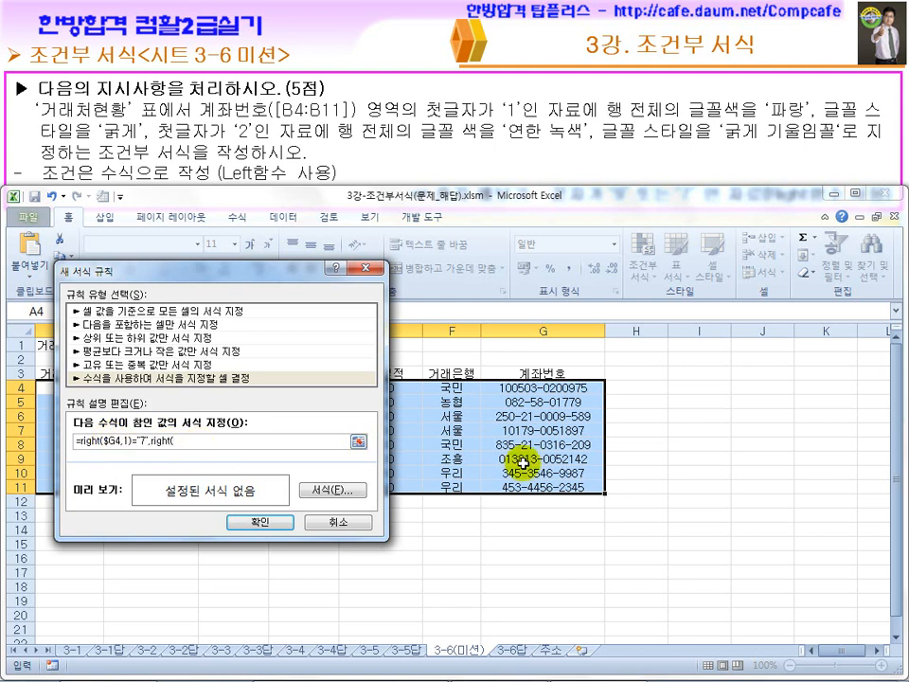
{"action": "left_click", "coordinate": [537, 389]}
{"action": "key", "text": "F4"}
{"action": "key", "text": "F4"}
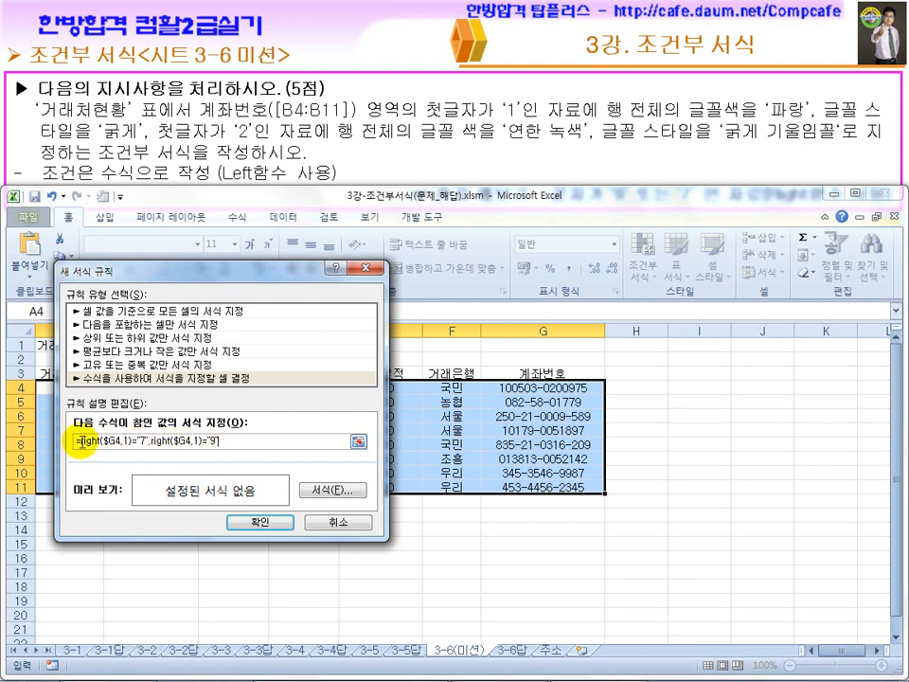
Wrap both conditions in OR so the formula reads =or(right($G4,1)="7",right($G4,1)="9")
{"action": "type", "text": "ㅐㄱ"}
{"action": "key", "text": "BackSpace"}
{"action": "key", "text": "BackSpace"}
{"action": "type", "text": "or("}
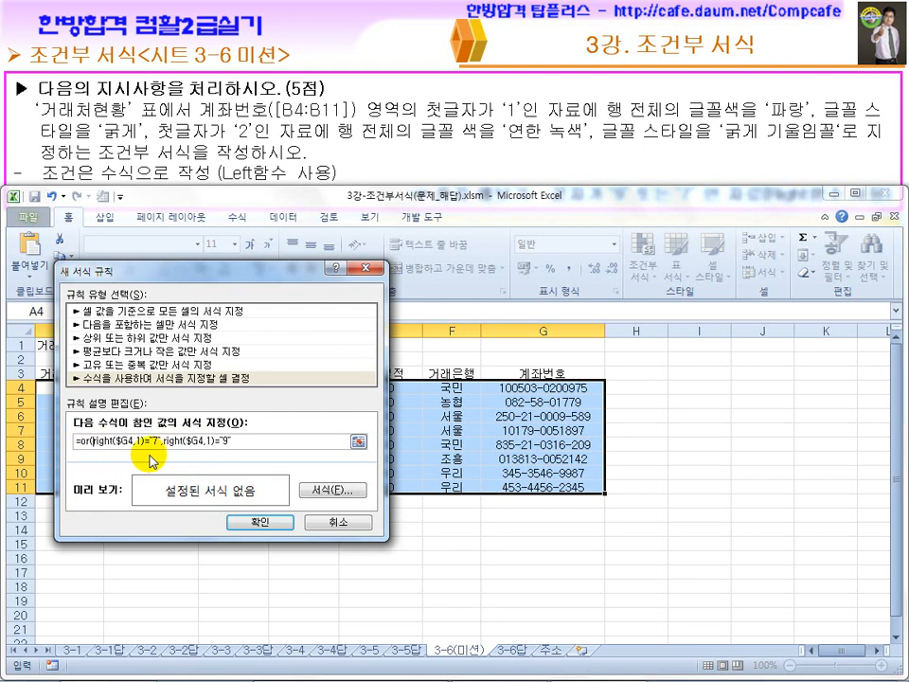
{"action": "left_click", "coordinate": [256, 441]}
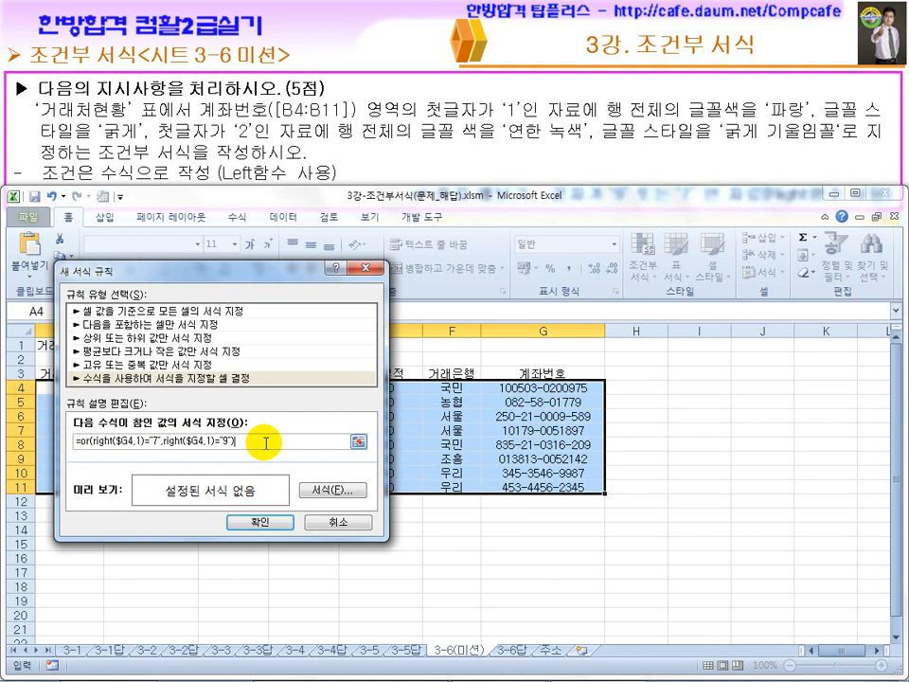
Set the rule's font to standard orange and italic (기울임꼴), and apply the rule to the table
{"action": "left_click", "coordinate": [332, 490]}
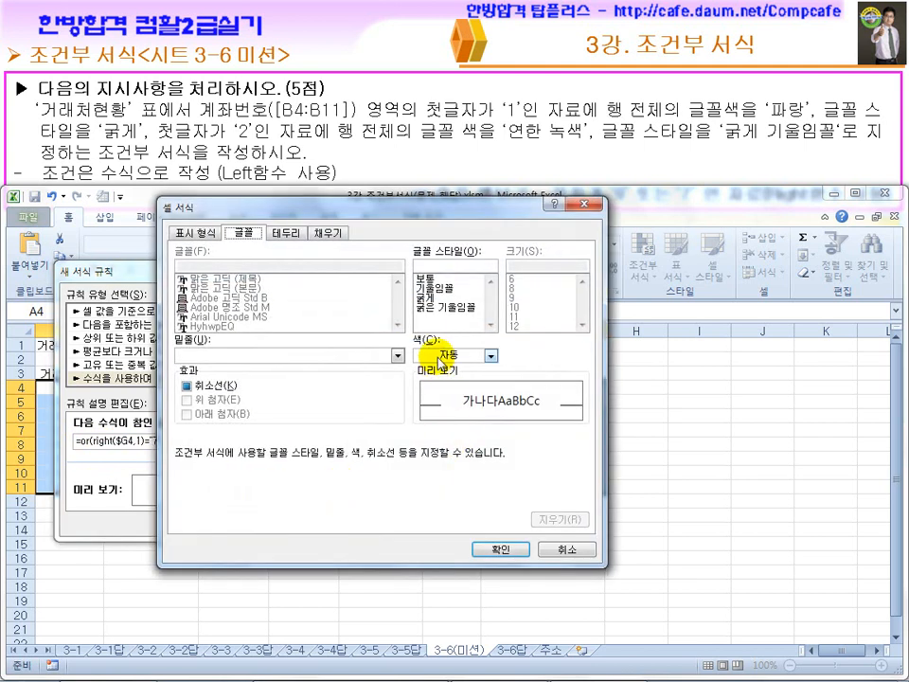
{"action": "left_click", "coordinate": [441, 358]}
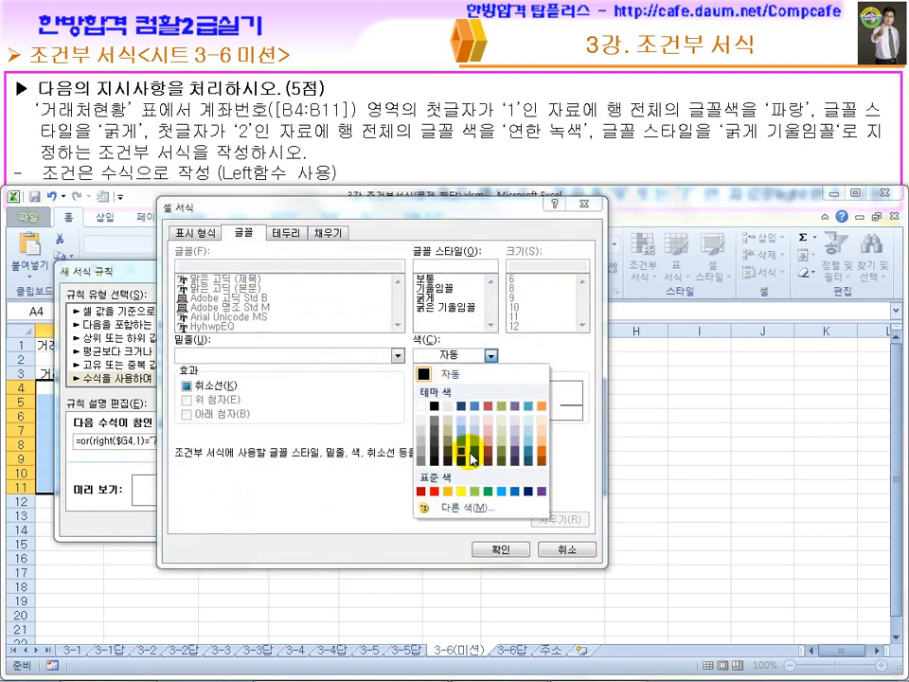
{"action": "left_click", "coordinate": [447, 494]}
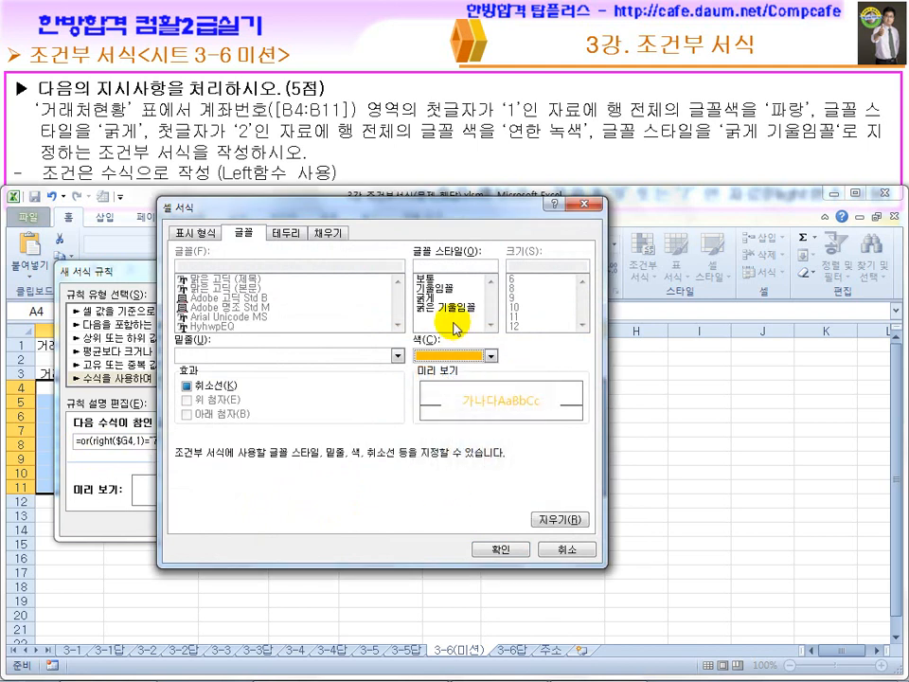
{"action": "left_click", "coordinate": [440, 289]}
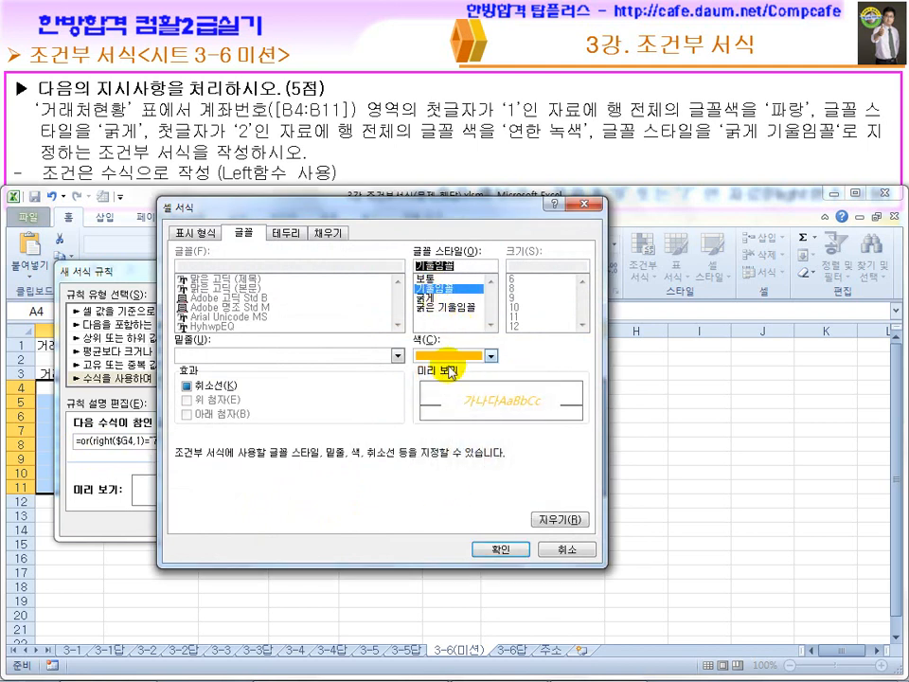
{"action": "left_click", "coordinate": [500, 551]}
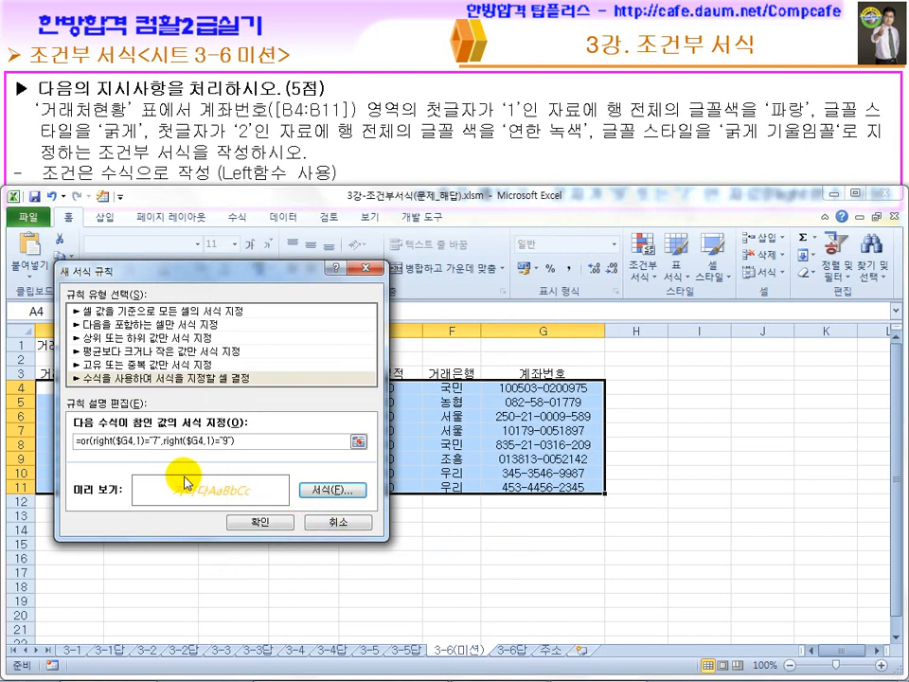
{"action": "left_click", "coordinate": [259, 522]}
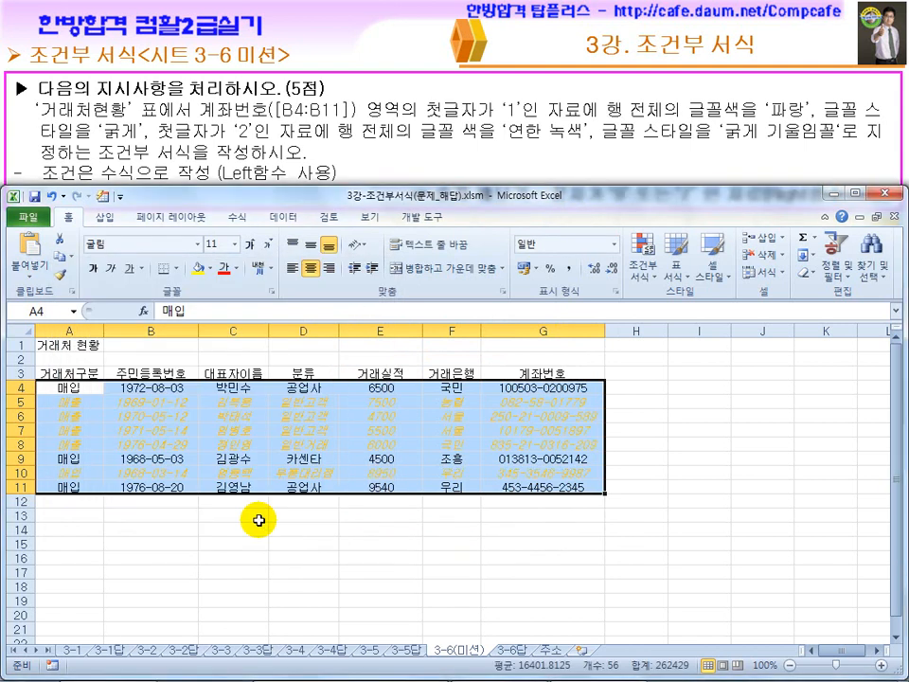
Check the last digits of the account numbers in the formatted rows, from G5 to G8 and G10
{"action": "left_click", "coordinate": [377, 542]}
{"action": "left_click", "coordinate": [585, 406]}
{"action": "left_click", "coordinate": [593, 415]}
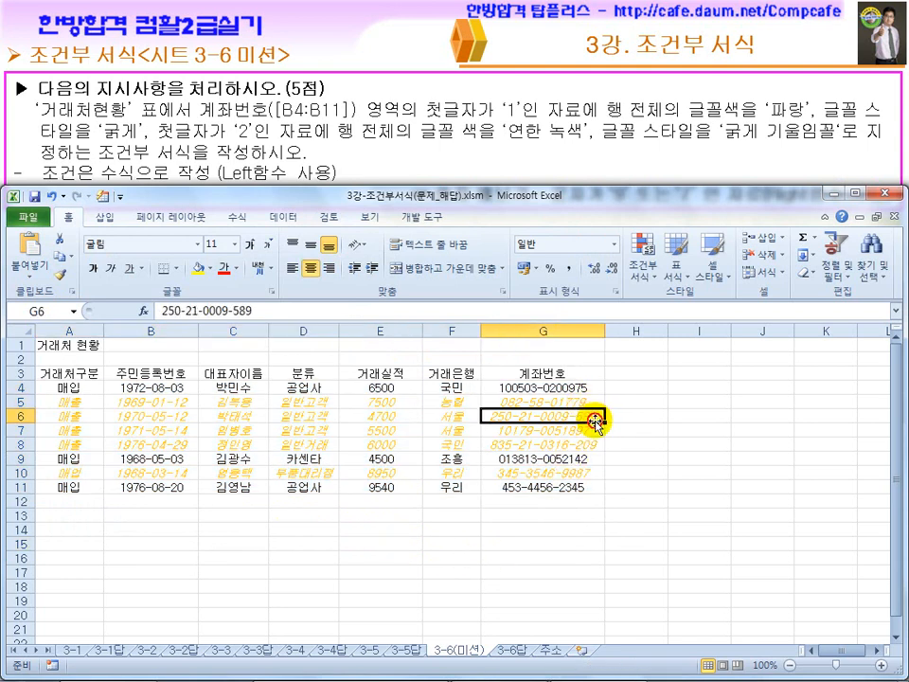
{"action": "left_click", "coordinate": [593, 431]}
{"action": "left_click", "coordinate": [596, 444]}
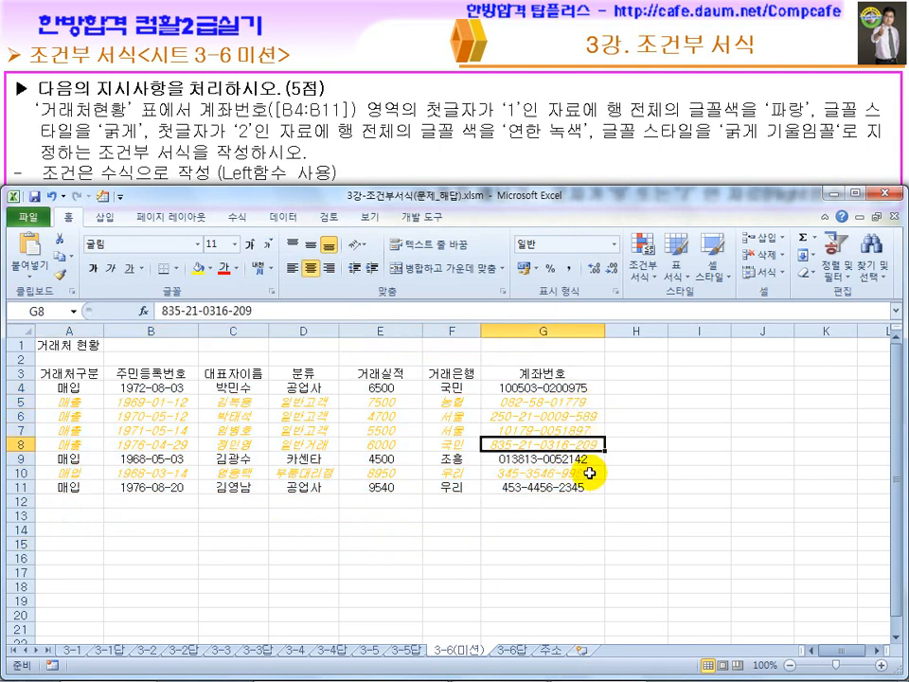
{"action": "left_click", "coordinate": [590, 471]}
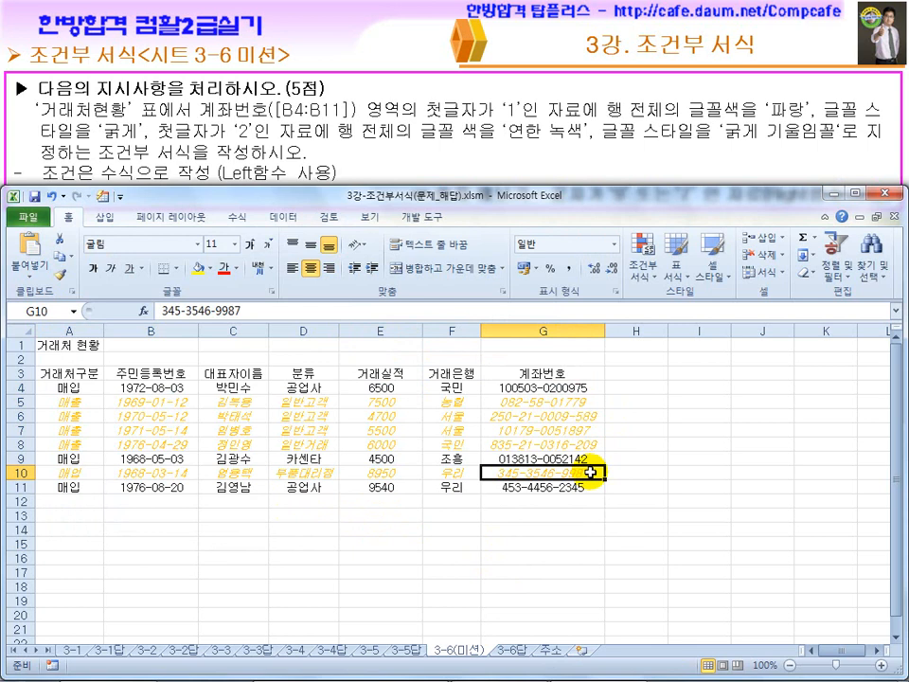